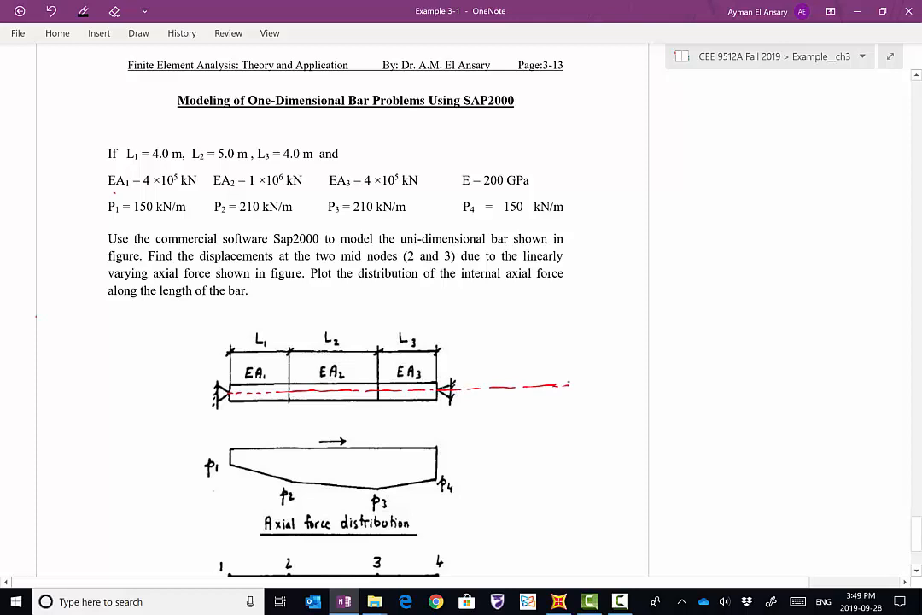
Finish the bar's axis with an arrowhead and the label x, and sketch a separate bar element with two end nodes beside the page
mouse_move(561, 381)
mouse_down()
mouse_move(556, 417)
mouse_move(571, 417)
mouse_up()
click(342, 391)
mouse_move(720, 253)
mouse_down()
mouse_move(826, 252)
mouse_move(717, 271)
mouse_up()
drag(825, 254, 825, 273)
mouse_move(719, 271)
mouse_down()
mouse_move(826, 271)
mouse_move(720, 261)
mouse_up()
drag(825, 262, 819, 262)
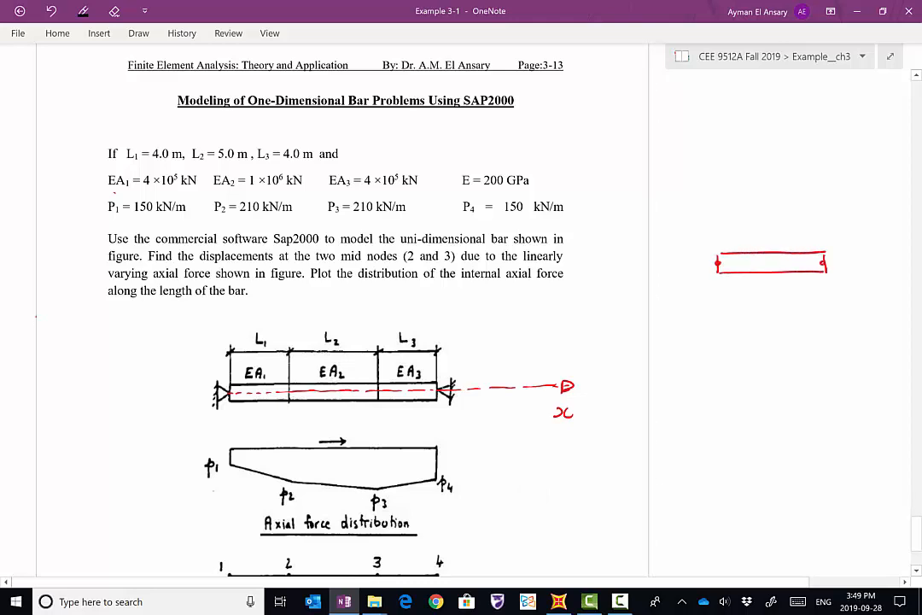
Number the sketched element's end nodes with circled 1 and 2 and add displacement arrows u1 and u2
mouse_move(716, 220)
mouse_down()
mouse_move(716, 234)
mouse_move(709, 218)
mouse_up()
mouse_move(824, 221)
mouse_down()
mouse_move(835, 231)
mouse_move(820, 220)
mouse_up()
mouse_move(681, 265)
mouse_down()
mouse_move(708, 264)
mouse_move(675, 287)
mouse_move(687, 297)
mouse_up()
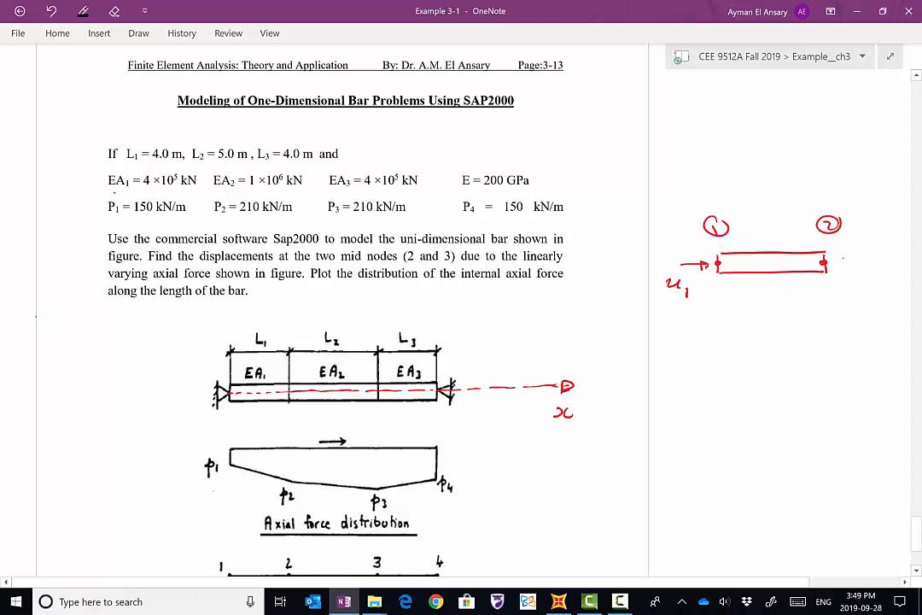
mouse_move(842, 258)
mouse_down()
mouse_move(870, 270)
mouse_move(839, 268)
mouse_up()
Add a dimension line labelled L below the sketched element and write EA above it
drag(721, 298, 721, 308)
mouse_move(722, 301)
mouse_down()
mouse_move(833, 308)
mouse_move(715, 306)
mouse_up()
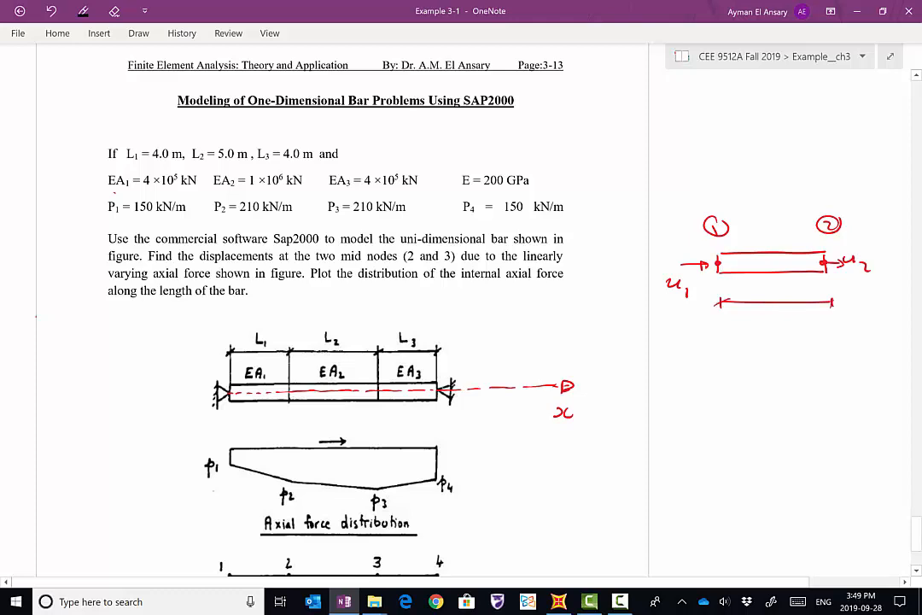
drag(773, 312, 780, 324)
mouse_move(751, 230)
mouse_down()
mouse_move(752, 242)
mouse_move(761, 229)
mouse_up()
drag(751, 235, 759, 236)
drag(752, 242, 778, 237)
Circle A1, A2 and A3 on the bar figure and draw dashed vertical lines from both section changes through the load diagram
mouse_move(268, 363)
mouse_down()
mouse_move(255, 379)
mouse_move(271, 367)
mouse_up()
mouse_move(344, 363)
mouse_down()
mouse_move(329, 380)
mouse_move(349, 367)
mouse_up()
drag(426, 367, 426, 370)
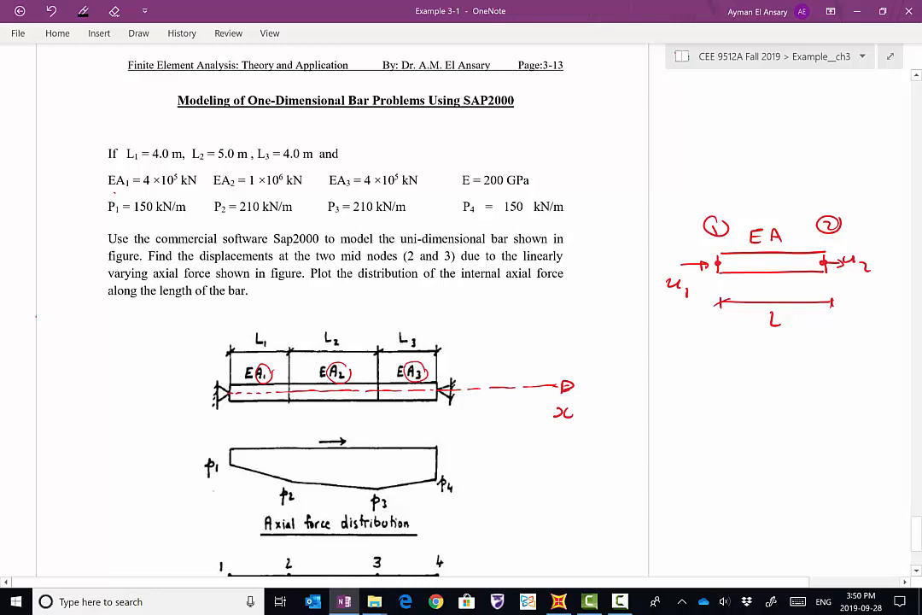
drag(290, 323, 290, 504)
drag(380, 321, 378, 504)
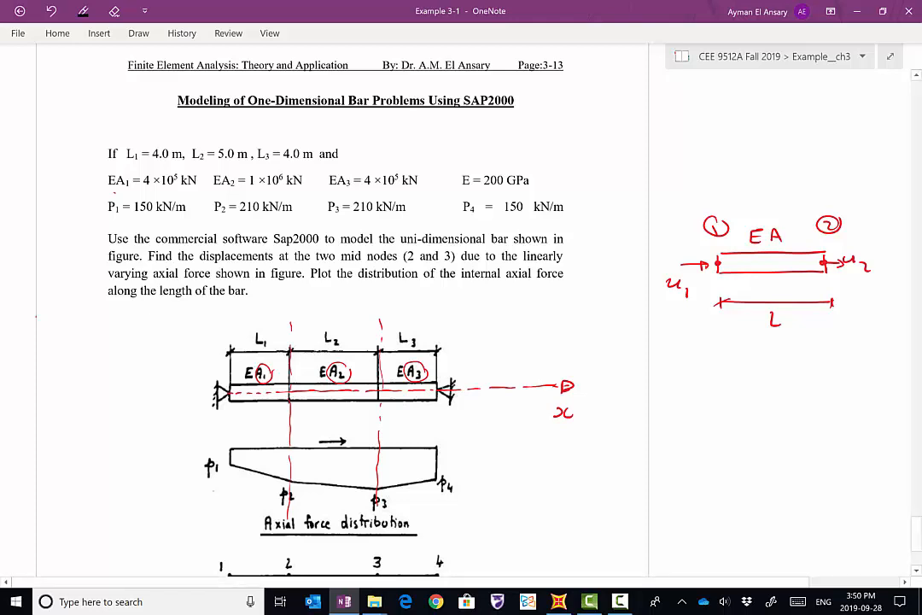
Number the three bar elements with boxed 1 to 3 and the four nodes with circled 1 to 4
drag(255, 413, 266, 429)
mouse_move(204, 412)
mouse_down()
mouse_move(206, 423)
mouse_move(196, 420)
mouse_move(211, 409)
mouse_up()
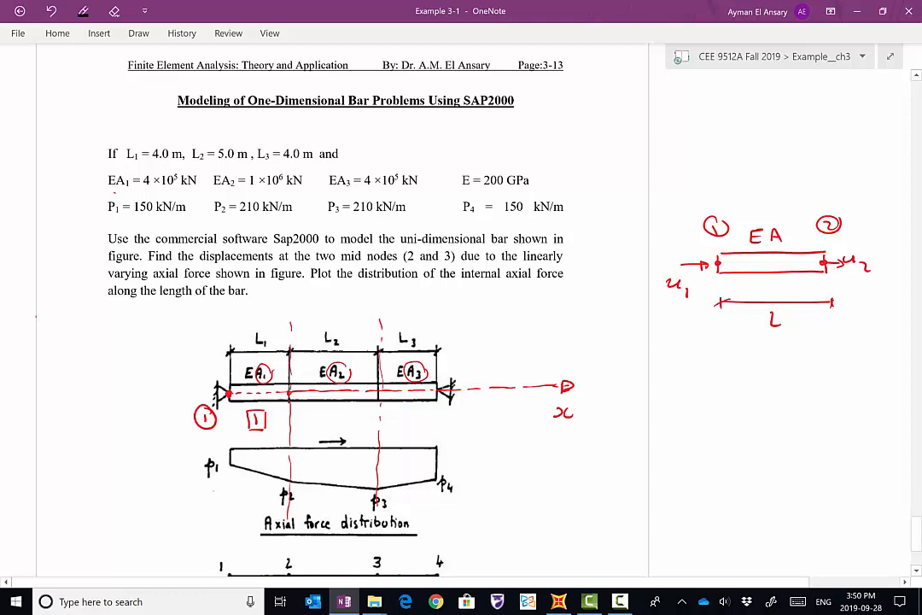
drag(279, 416, 382, 423)
drag(376, 410, 413, 424)
mouse_move(408, 411)
mouse_down()
mouse_move(424, 428)
mouse_move(457, 420)
mouse_up()
mouse_move(454, 415)
mouse_down()
mouse_move(454, 425)
mouse_move(451, 412)
mouse_up()
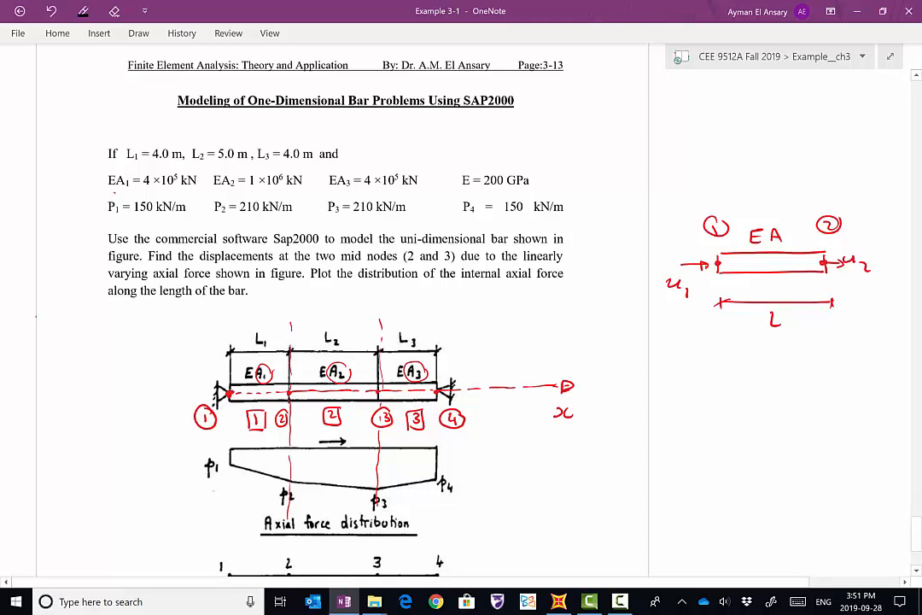
Write the support conditions u1 = 0 and u4 = 0 above the two ends of the bar
drag(165, 334, 177, 344)
mouse_move(180, 340)
mouse_down()
mouse_move(182, 351)
mouse_move(199, 335)
mouse_up()
drag(189, 341, 217, 333)
mouse_move(450, 331)
mouse_down()
mouse_move(468, 342)
mouse_move(485, 333)
mouse_up()
drag(476, 339, 503, 331)
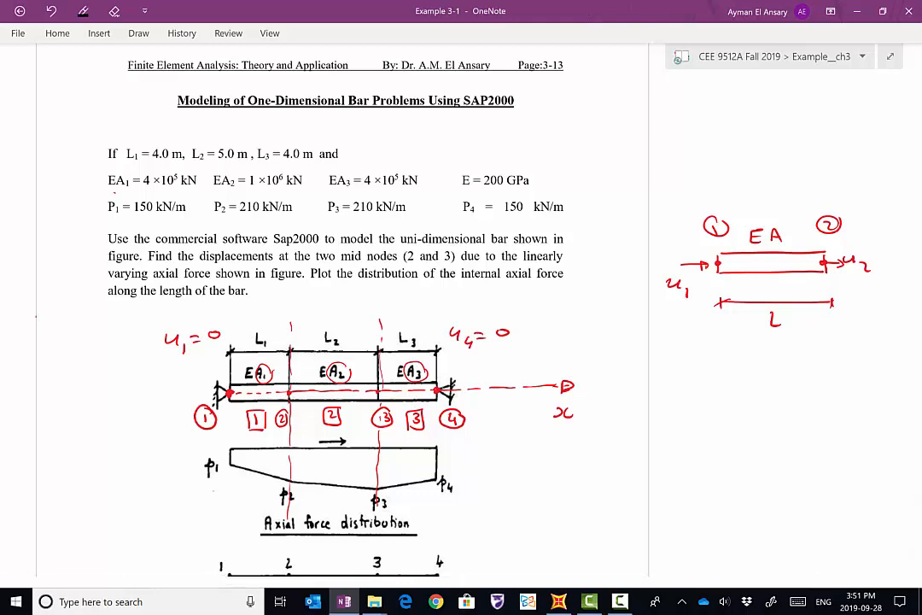
Write the unknown displacements u2 = ? and u3 = ? beside the load diagram
drag(588, 441, 607, 455)
drag(609, 448, 621, 452)
drag(626, 439, 631, 452)
click(632, 458)
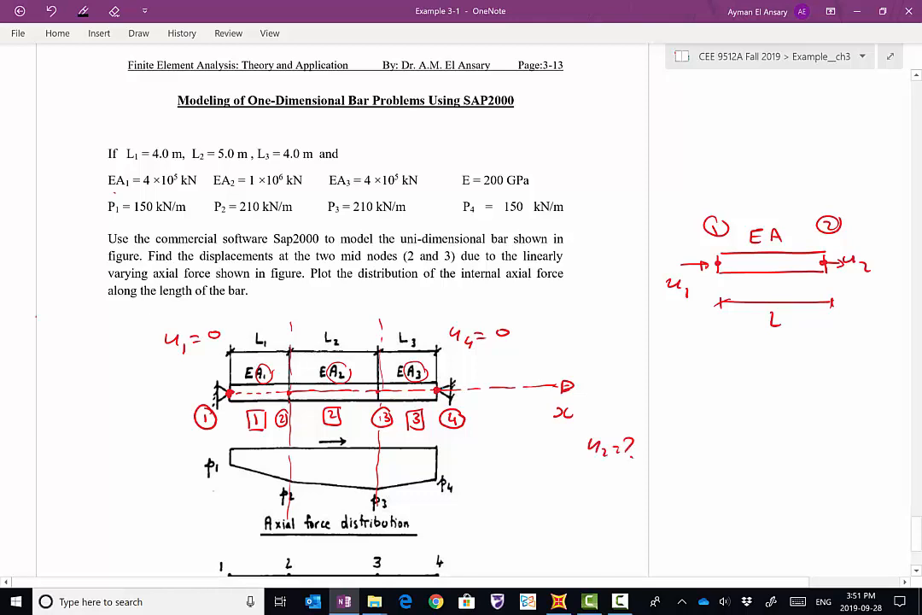
mouse_move(587, 477)
mouse_down()
mouse_move(606, 489)
mouse_move(621, 480)
mouse_up()
drag(612, 485, 624, 484)
drag(631, 476, 637, 487)
Underline L1, L3, EA1, EA3 and EA2 in the given data and circle E
drag(119, 168, 179, 161)
drag(255, 165, 299, 159)
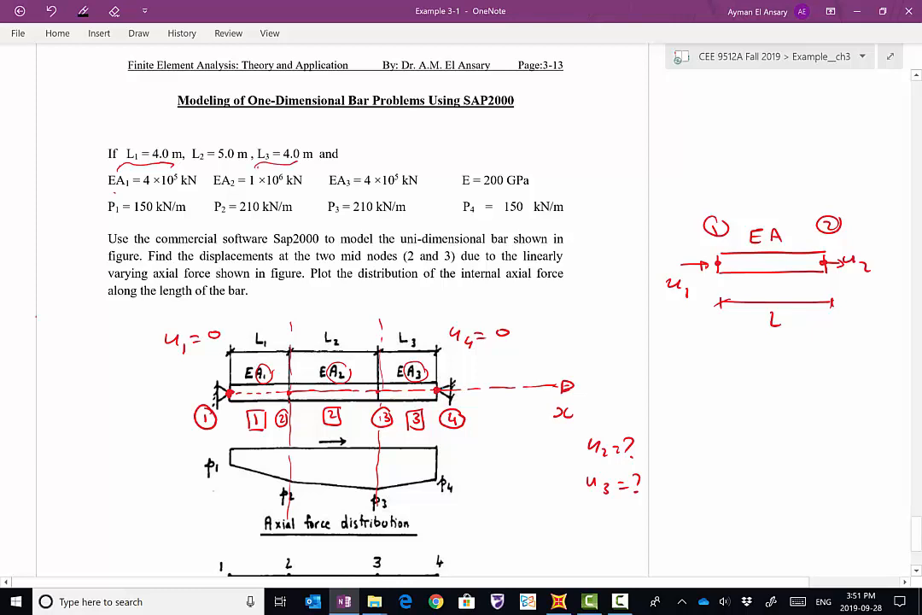
drag(108, 193, 126, 191)
drag(330, 193, 350, 190)
drag(472, 171, 469, 192)
drag(214, 194, 256, 195)
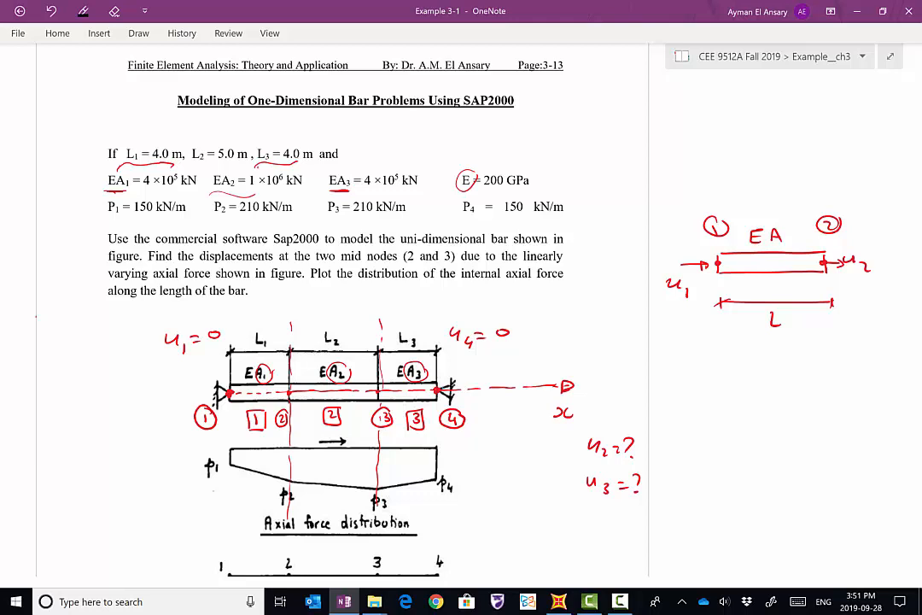
Write A1 = A3 = 0.002 m² below the problem statement
mouse_move(57, 318)
mouse_down()
mouse_move(62, 301)
mouse_move(69, 317)
mouse_up()
mouse_move(59, 311)
mouse_down()
mouse_move(75, 319)
mouse_move(101, 307)
mouse_up()
drag(90, 314, 123, 302)
drag(123, 303, 130, 318)
mouse_move(118, 312)
mouse_down()
mouse_move(136, 320)
mouse_move(164, 308)
mouse_up()
drag(153, 314, 224, 307)
click(196, 313)
mouse_move(235, 305)
mouse_down()
mouse_move(275, 311)
mouse_move(291, 301)
mouse_up()
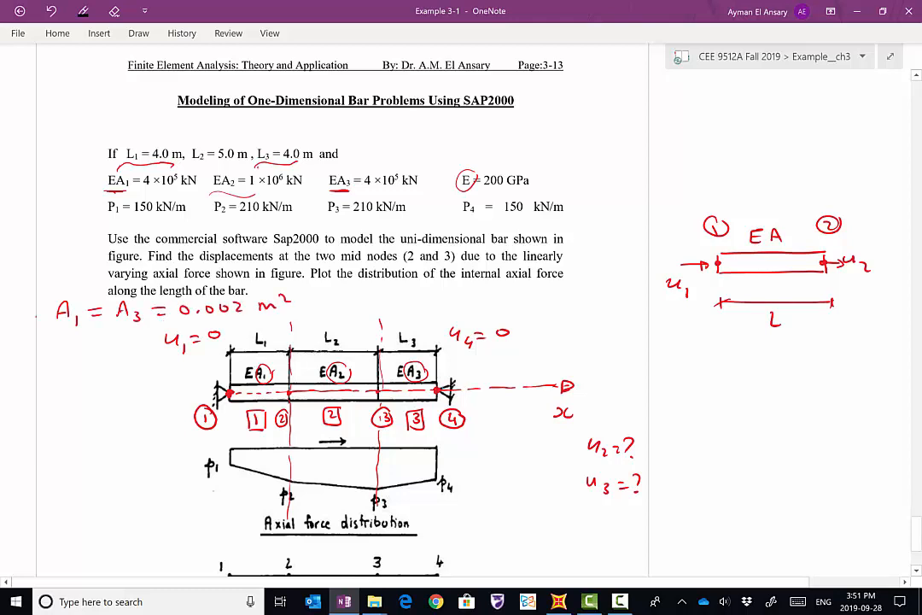
Write A2 = 0.005 m² to accompany the other areas and circle EA1 in the given data
drag(40, 367, 50, 366)
drag(41, 360, 64, 359)
mouse_move(54, 364)
mouse_down()
mouse_move(122, 357)
mouse_move(130, 365)
mouse_up()
click(91, 364)
drag(131, 355, 172, 360)
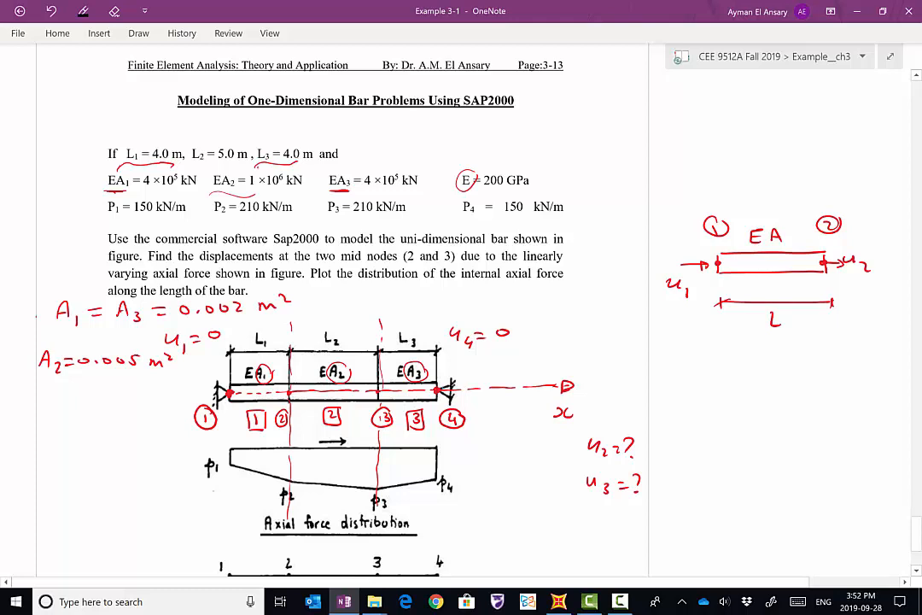
drag(126, 174, 131, 183)
Label p1 as 150 kN/m and p2 as 210 on the load diagram, and trace the load line between them
mouse_move(207, 483)
mouse_down()
mouse_move(189, 494)
mouse_move(200, 490)
mouse_up()
mouse_move(118, 500)
mouse_down()
mouse_move(120, 511)
mouse_move(144, 503)
mouse_move(164, 516)
mouse_move(176, 504)
mouse_move(200, 521)
mouse_up()
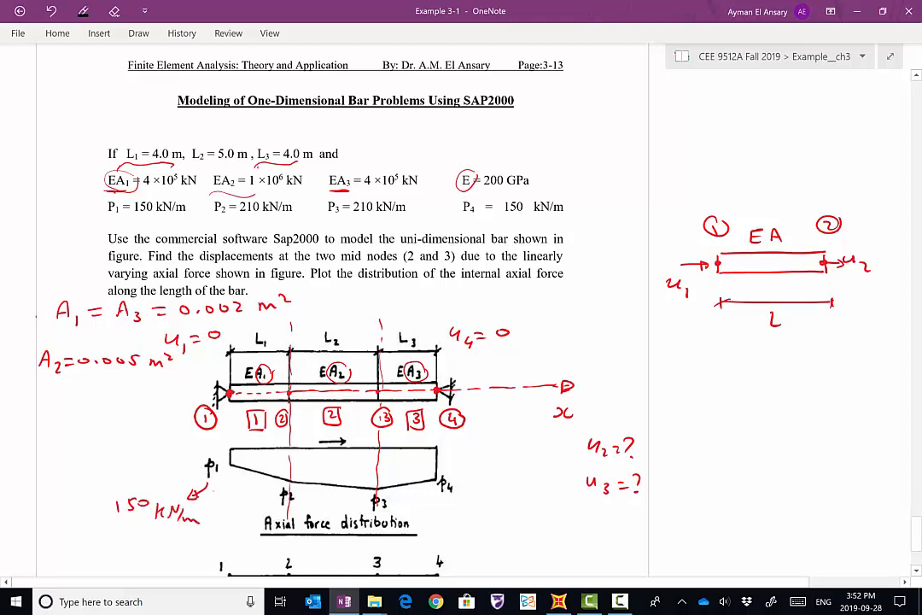
drag(295, 502, 304, 502)
drag(294, 507, 316, 508)
mouse_move(321, 499)
mouse_down()
mouse_move(321, 508)
mouse_move(328, 502)
mouse_up()
drag(230, 461, 288, 480)
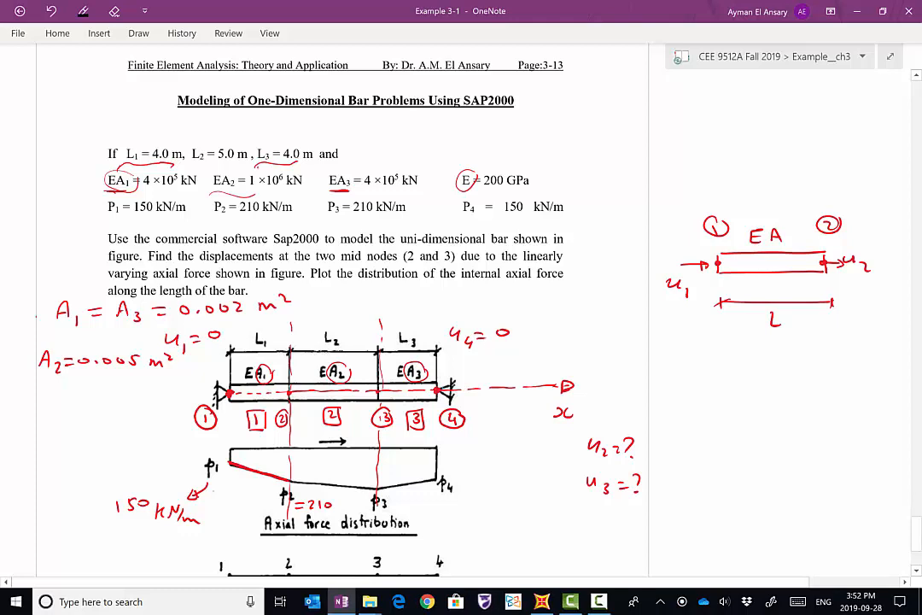
Label p3 as 210 and p4 as 150 kN/m, and trace the rest of the load diagram's outline from p2 to p4
drag(391, 505, 438, 507)
mouse_move(293, 484)
mouse_down()
mouse_move(378, 487)
mouse_move(312, 485)
mouse_up()
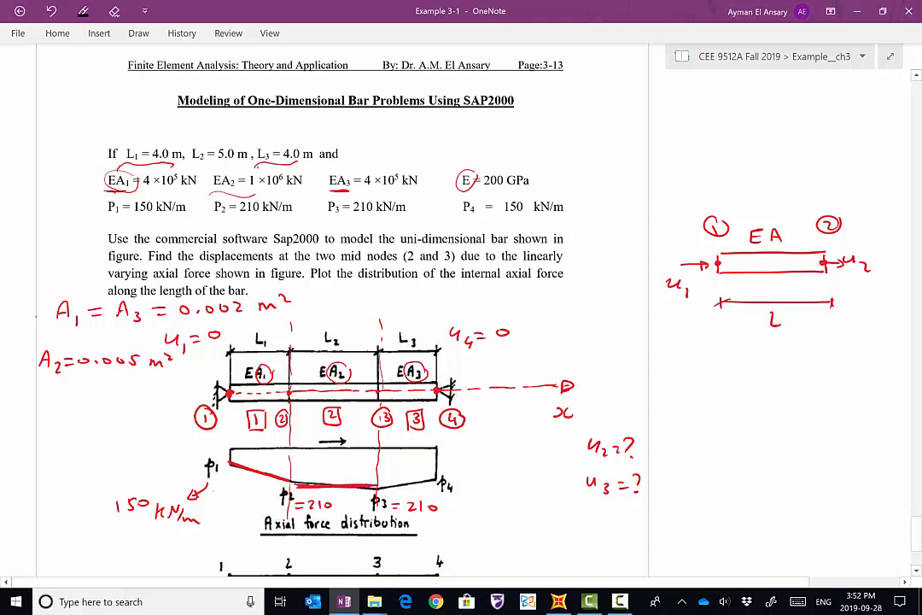
drag(462, 480, 468, 480)
drag(462, 483, 488, 489)
mouse_move(504, 478)
mouse_down()
mouse_move(496, 488)
mouse_move(513, 479)
mouse_move(536, 490)
mouse_up()
mouse_move(543, 490)
mouse_down()
mouse_move(552, 479)
mouse_move(549, 495)
mouse_move(568, 495)
mouse_up()
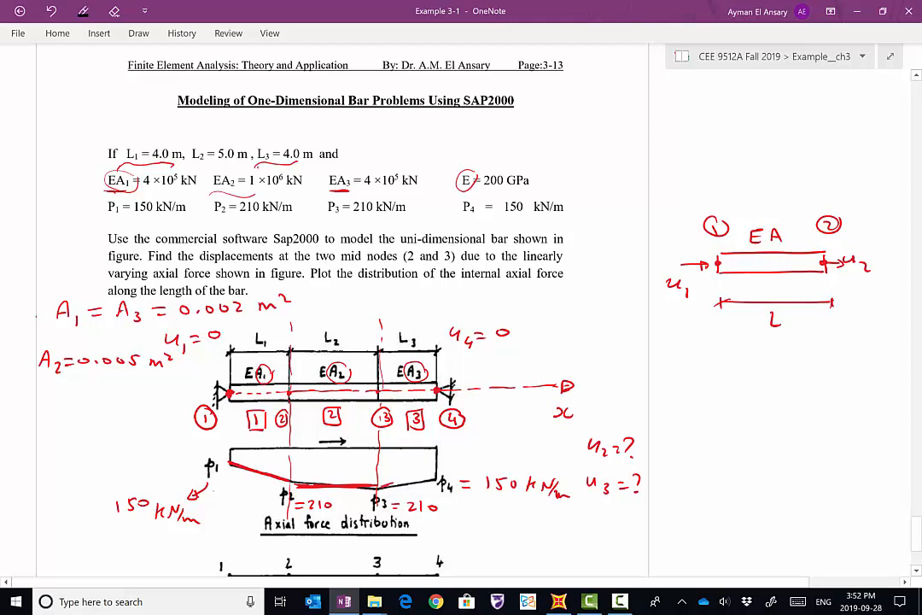
mouse_move(379, 486)
mouse_down()
mouse_move(436, 474)
mouse_move(436, 448)
mouse_up()
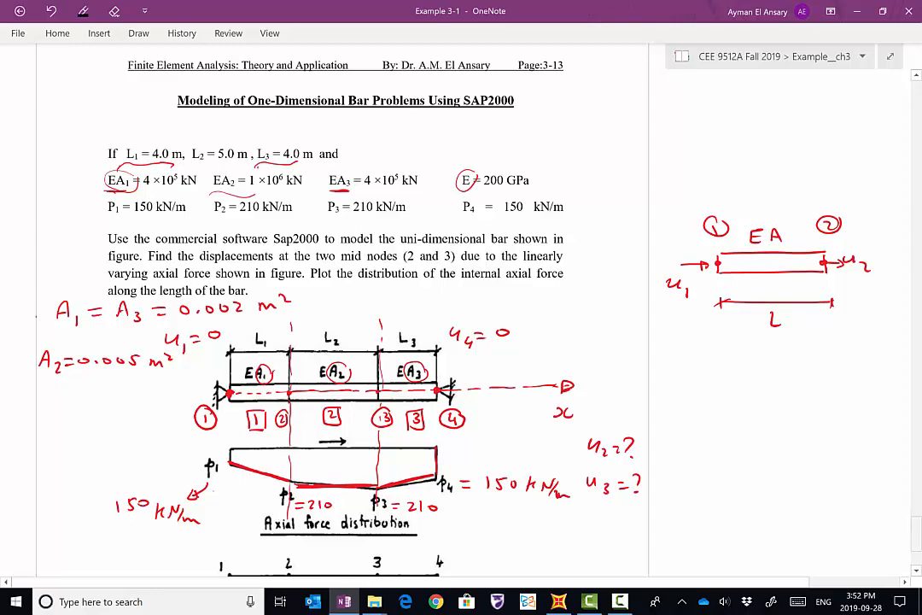
Go to the local stiffness matrices of Example 3-1 and underline "stiffness matrix" in the introductory sentence
scroll(342, 308, up, 15)
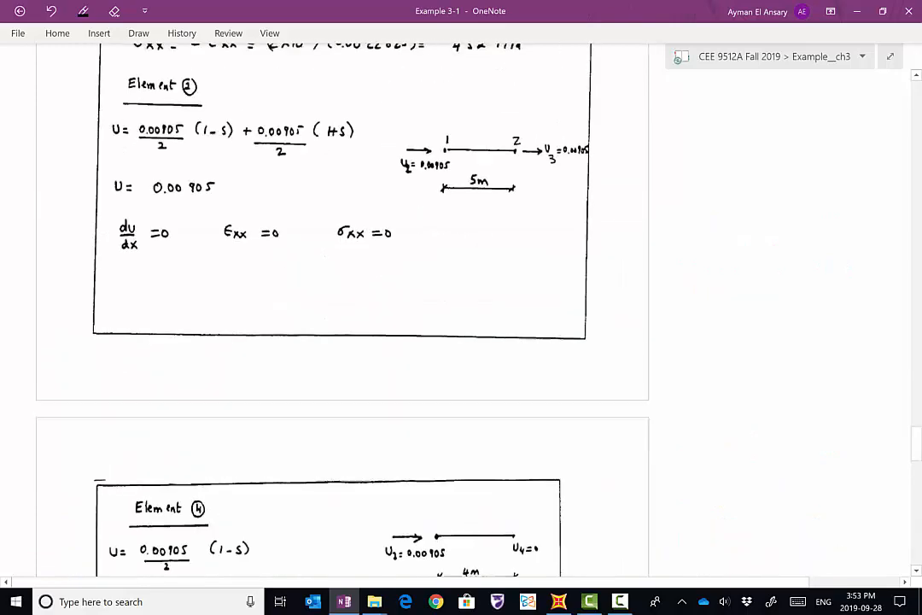
scroll(342, 308, up, 15)
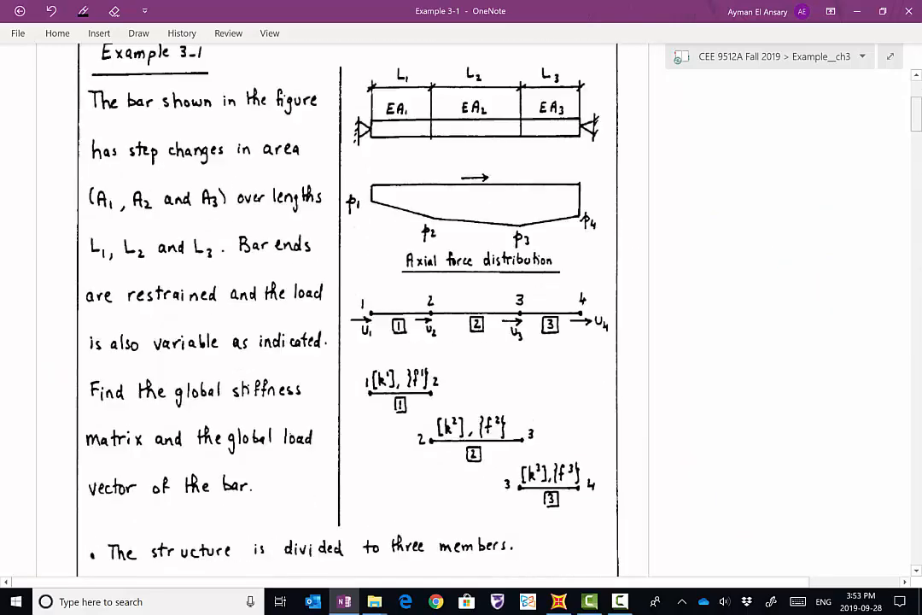
scroll(341, 308, down, 5)
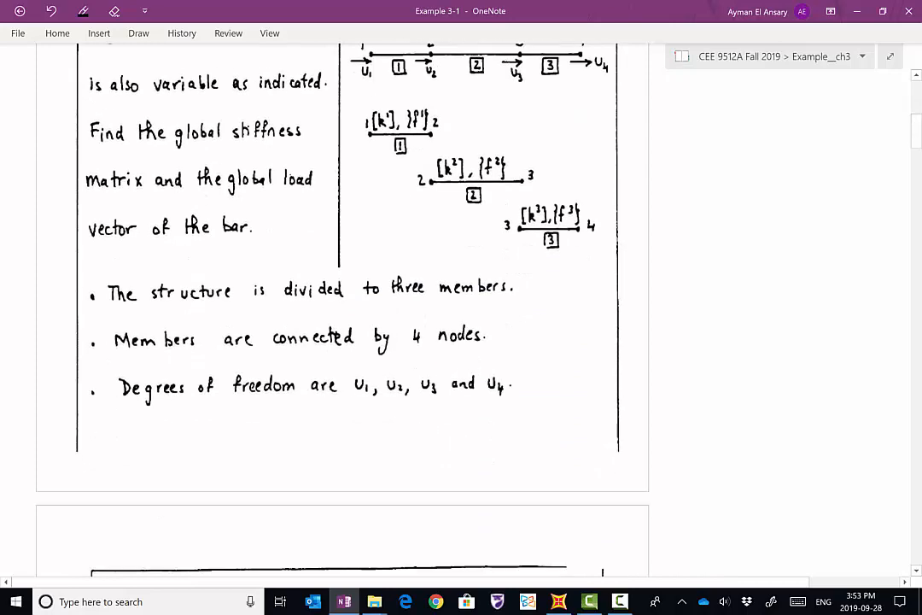
scroll(342, 307, down, 9)
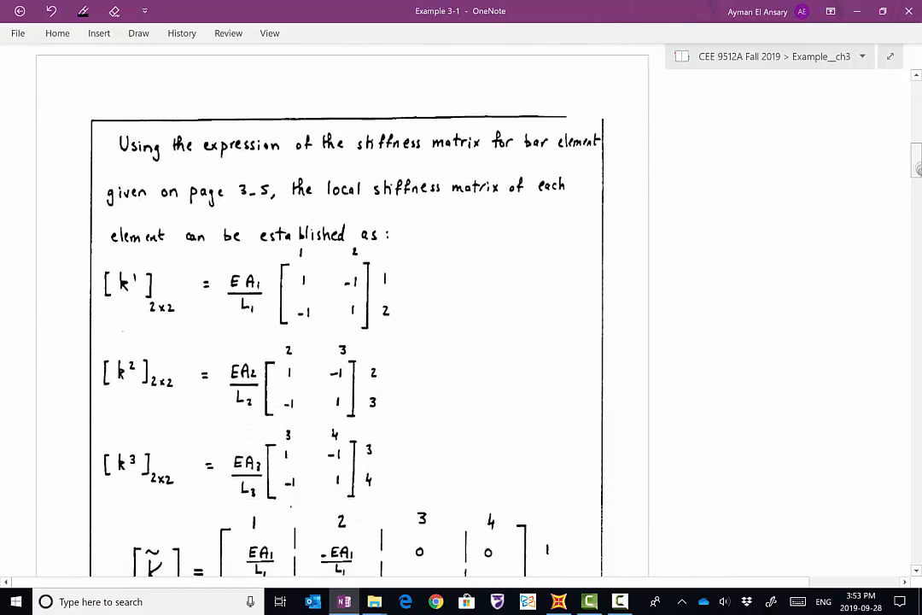
scroll(341, 308, down, 2)
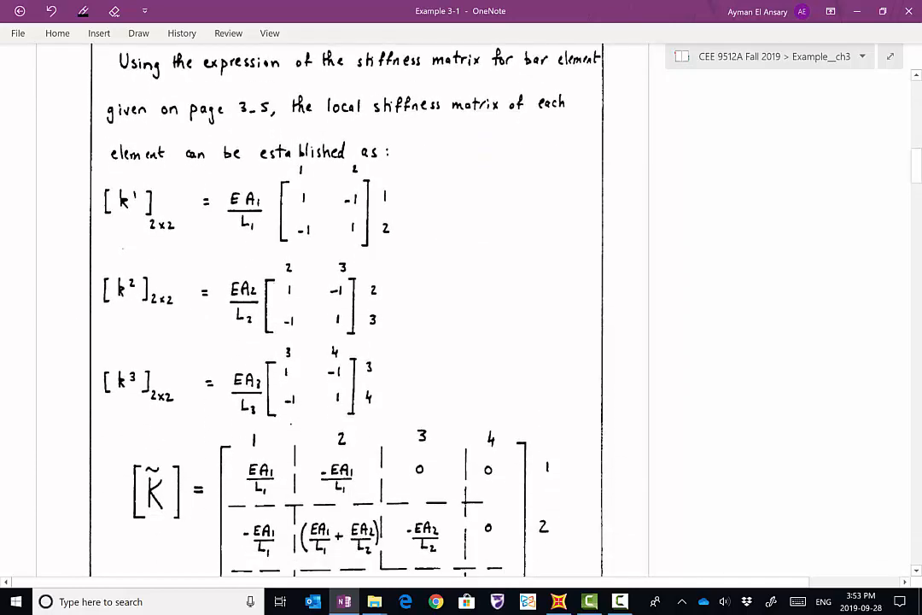
drag(353, 72, 484, 64)
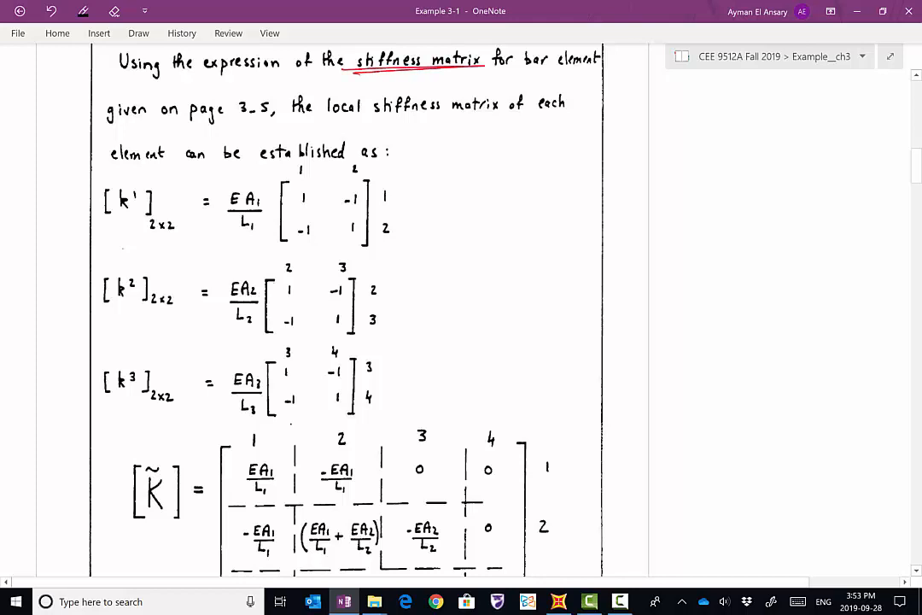
Mark the [k1] matrix as element 1, underline and partition it, and label its rows and columns u1 and u2
scroll(341, 308, down, 1)
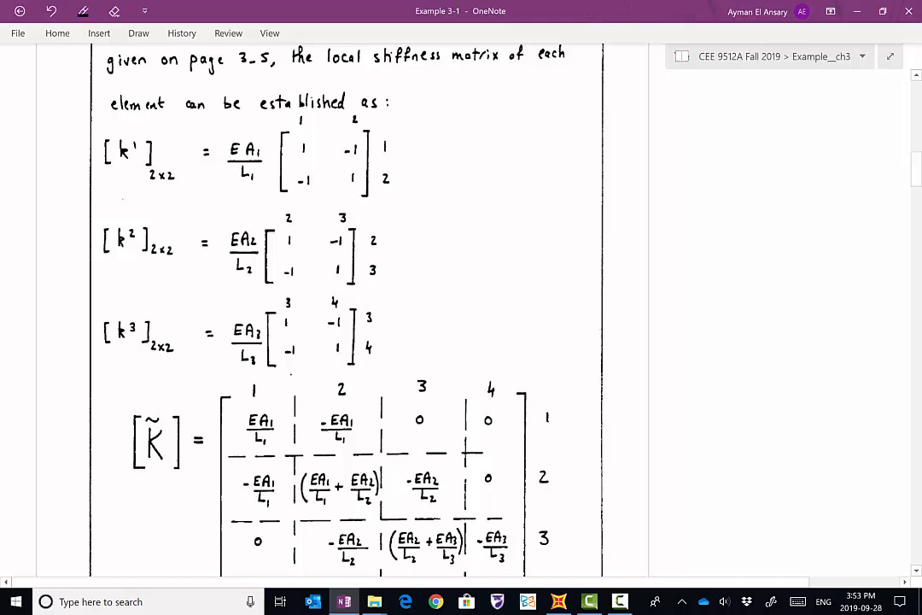
mouse_move(427, 162)
mouse_down()
mouse_move(549, 150)
mouse_move(573, 161)
mouse_move(575, 144)
mouse_up()
drag(227, 207, 373, 204)
drag(325, 124, 326, 193)
drag(282, 162, 368, 160)
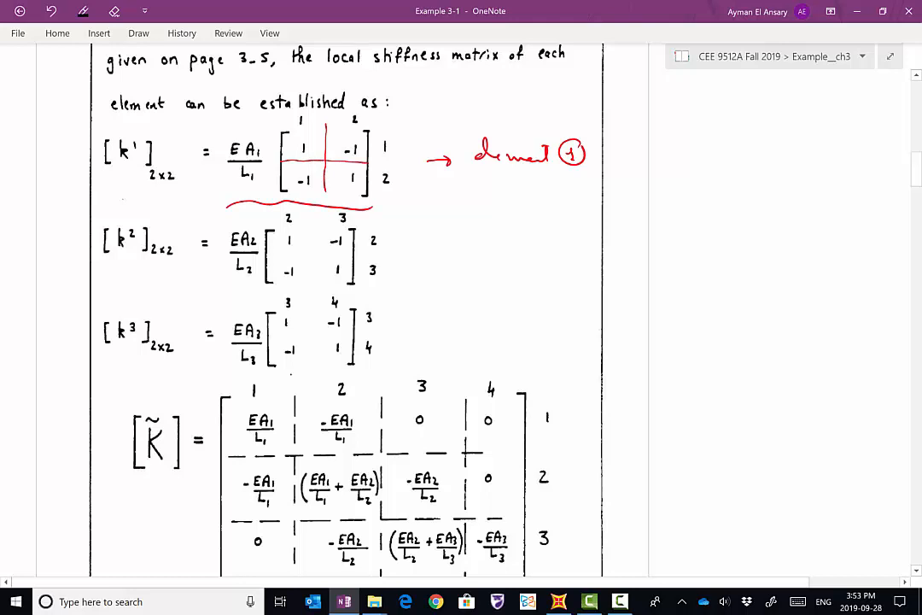
mouse_move(284, 111)
mouse_down()
mouse_move(345, 112)
mouse_move(377, 139)
mouse_move(377, 170)
mouse_up()
Mark the [k2] matrix with an arrow and the word element, partition it, and label its rows and columns u2 and u3
drag(432, 255, 564, 257)
drag(552, 249, 572, 247)
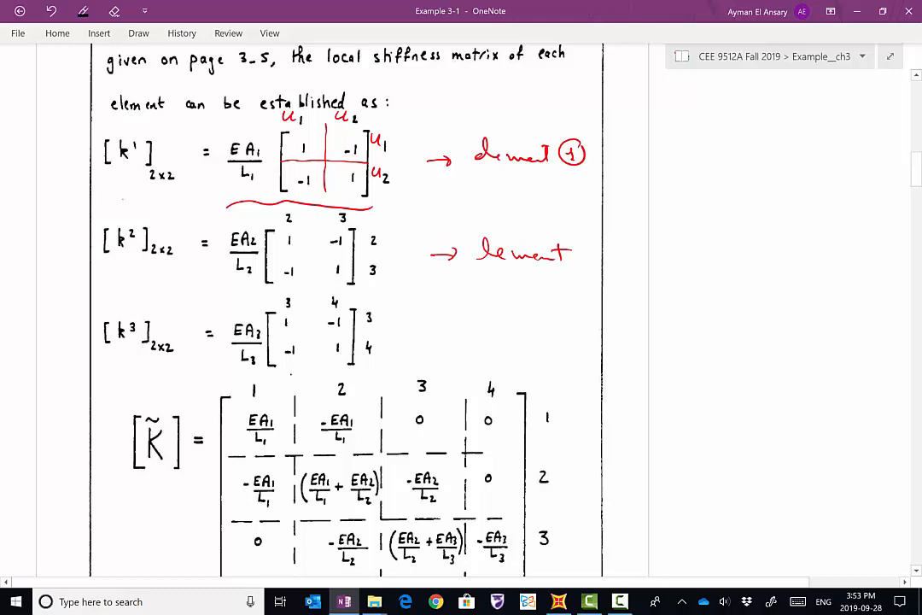
mouse_move(310, 227)
mouse_down()
mouse_move(309, 284)
mouse_move(308, 257)
mouse_move(348, 257)
mouse_up()
mouse_move(266, 213)
mouse_down()
mouse_move(326, 212)
mouse_move(366, 240)
mouse_move(366, 268)
mouse_up()
Add an arrow and the word element beside the [k3] matrix, and a circled 2 after the [k2] note
mouse_move(402, 329)
mouse_down()
mouse_move(452, 330)
mouse_move(444, 336)
mouse_up()
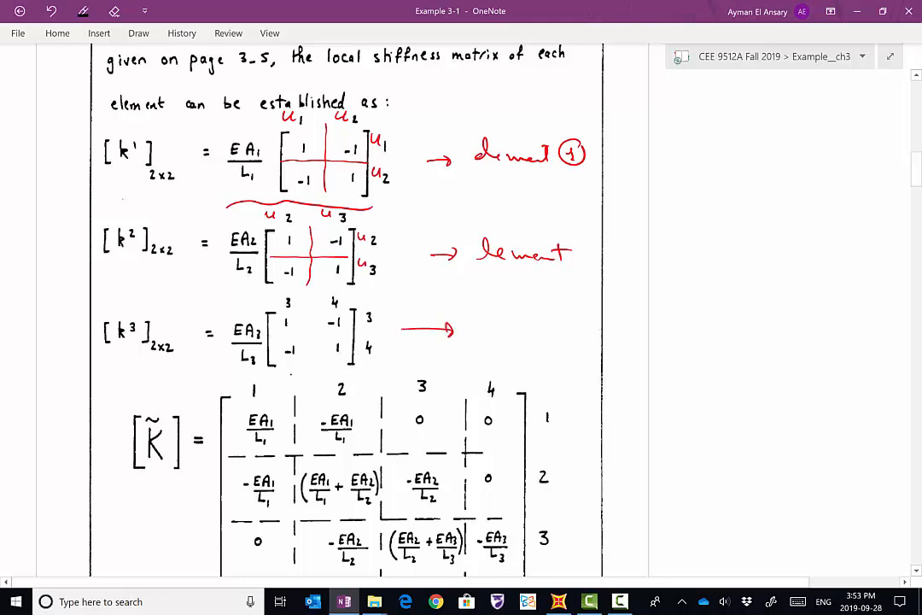
drag(583, 248, 594, 258)
drag(587, 242, 586, 243)
drag(479, 333, 560, 339)
drag(551, 321, 565, 320)
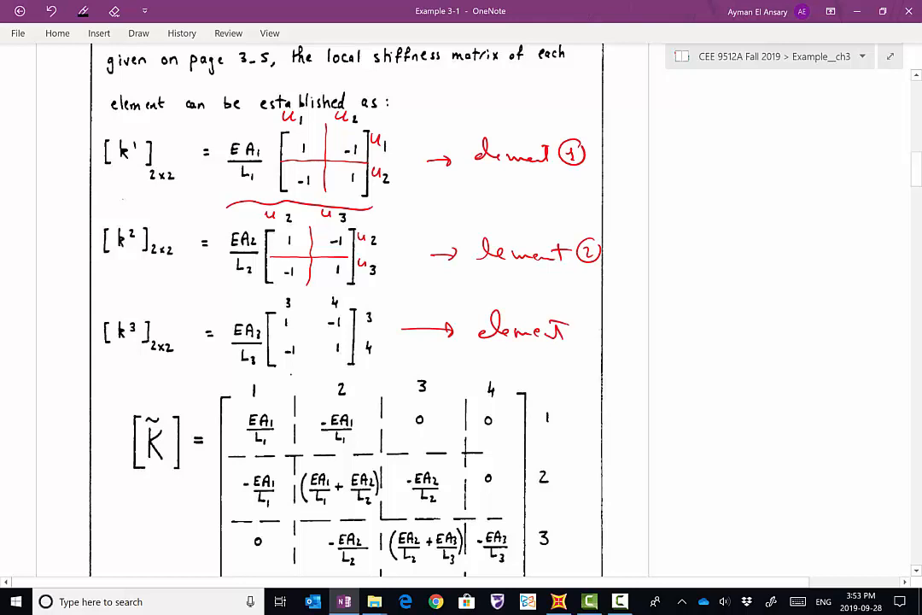
Erase the circled element numbers and write boxed 1, 2 and 3 after the three element notes
mouse_move(573, 153)
mouse_down()
mouse_move(598, 249)
mouse_move(588, 254)
mouse_up()
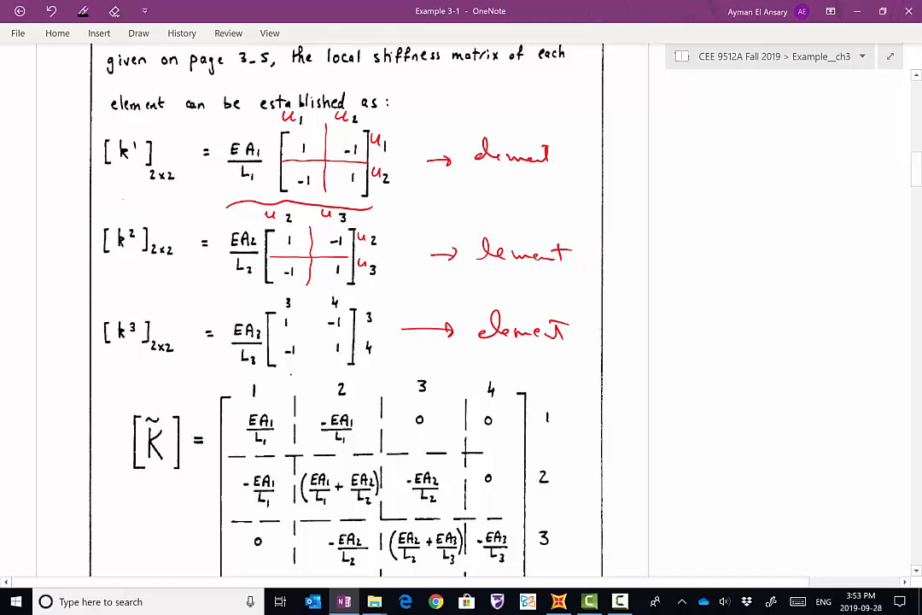
mouse_move(567, 147)
mouse_down()
mouse_move(568, 173)
mouse_move(589, 149)
mouse_move(588, 173)
mouse_up()
drag(575, 152, 578, 168)
mouse_move(585, 248)
mouse_down()
mouse_move(578, 265)
mouse_move(605, 266)
mouse_up()
mouse_move(584, 322)
mouse_down()
mouse_move(590, 342)
mouse_move(605, 345)
mouse_up()
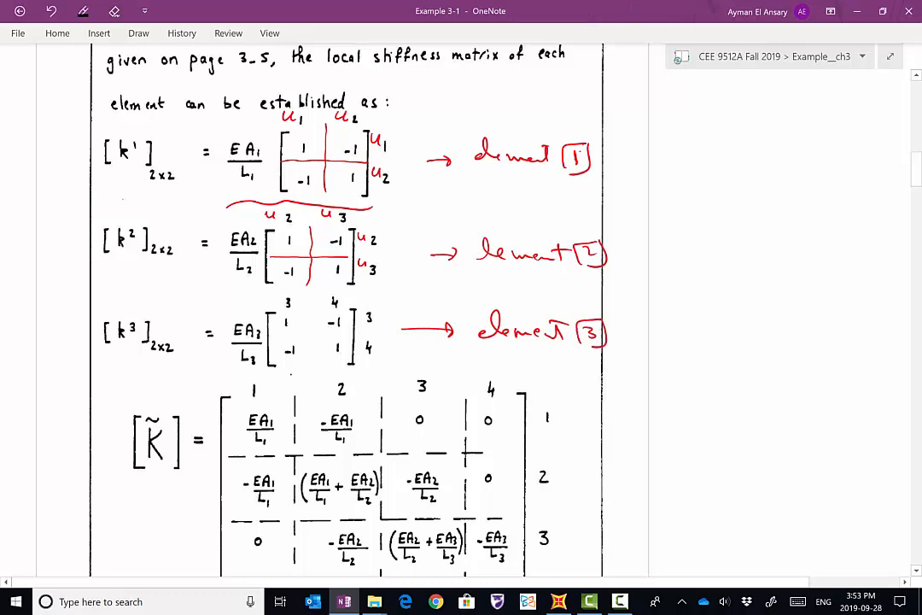
Partition the [k3] matrix into four cells and label its columns u3 and u4
drag(311, 305, 314, 364)
drag(268, 336, 344, 336)
mouse_move(266, 290)
mouse_down()
mouse_move(283, 300)
mouse_move(277, 305)
mouse_move(325, 296)
mouse_up()
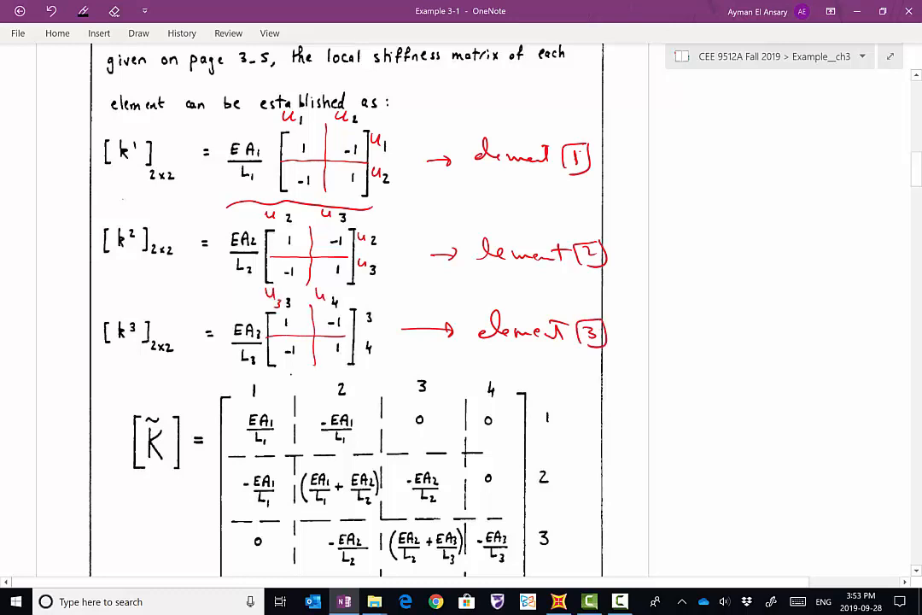
Annotate the assembled K matrix as "Global stiffness matrix before applying B.Cs" and write its size, 4x4
scroll(346, 307, down, 2)
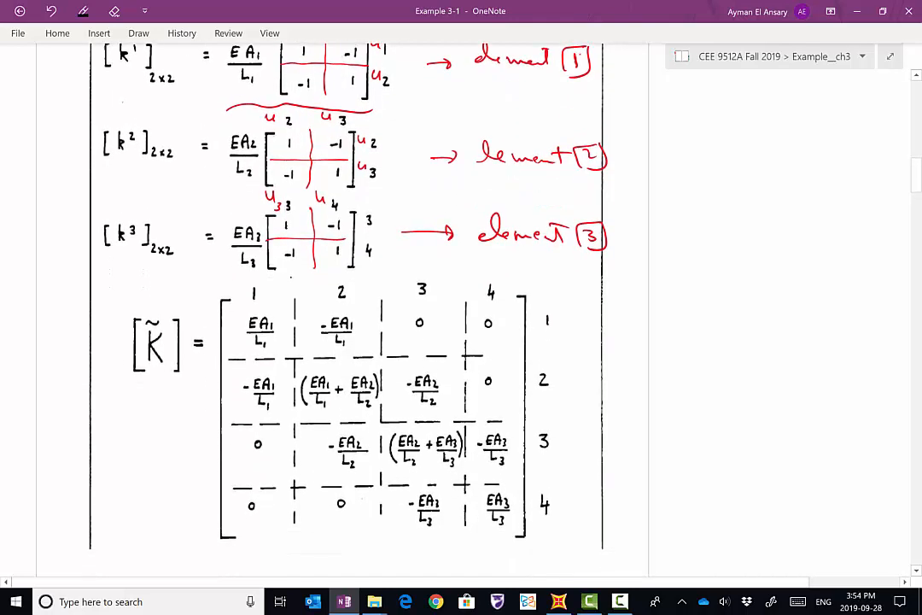
drag(154, 374, 118, 398)
mouse_move(125, 389)
mouse_down()
mouse_move(117, 398)
mouse_move(132, 399)
mouse_up()
drag(68, 411, 70, 417)
drag(70, 416, 90, 419)
mouse_move(99, 407)
mouse_down()
mouse_move(103, 422)
mouse_move(122, 406)
mouse_move(146, 418)
mouse_move(177, 408)
mouse_move(189, 420)
mouse_move(221, 415)
mouse_up()
click(71, 453)
drag(71, 454, 143, 446)
mouse_move(52, 472)
mouse_down()
mouse_move(56, 494)
mouse_move(97, 480)
mouse_move(218, 477)
mouse_move(103, 522)
mouse_move(135, 521)
mouse_up()
drag(143, 519, 152, 525)
mouse_move(169, 380)
mouse_down()
mouse_move(180, 392)
mouse_move(210, 393)
mouse_up()
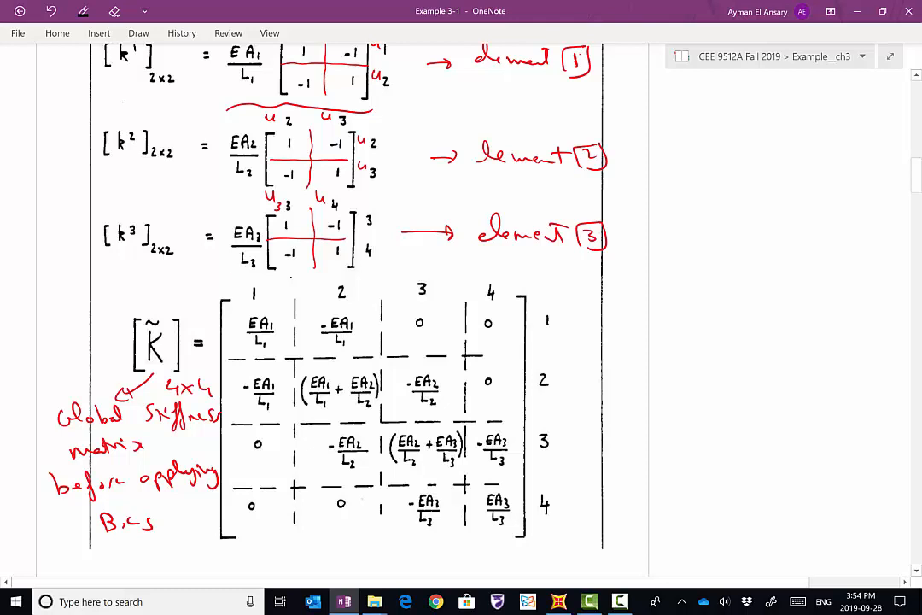
Label the columns and rows of the global stiffness matrix with u in front of the numbers 1 to 4
drag(228, 278, 243, 284)
drag(313, 280, 327, 285)
drag(396, 282, 409, 287)
drag(469, 280, 477, 285)
drag(528, 311, 538, 316)
drag(525, 366, 533, 371)
drag(527, 431, 536, 436)
drag(526, 490, 534, 495)
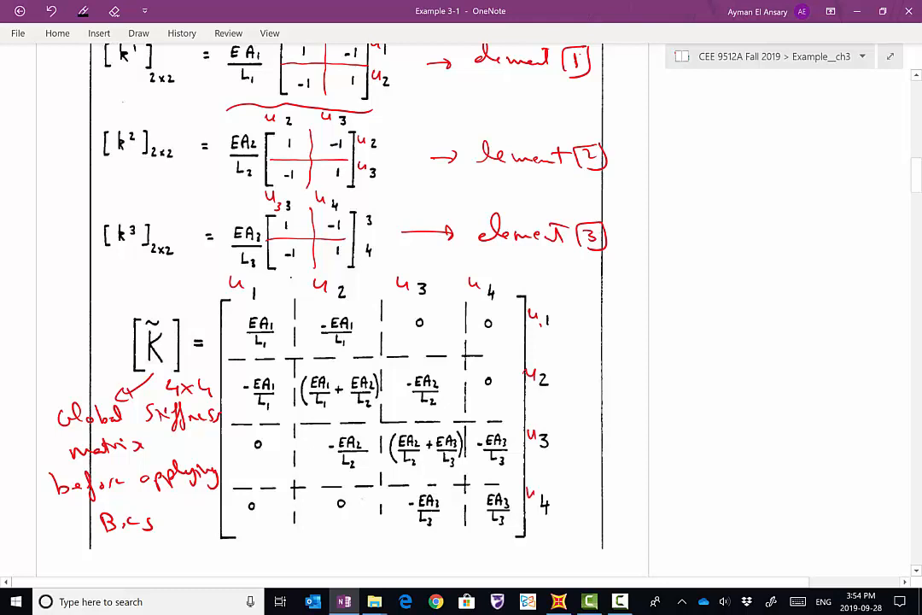
Bracket the element 1 terms of the global stiffness matrix in red and the element 2 terms in blue
mouse_move(245, 314)
mouse_down()
mouse_move(231, 316)
mouse_move(231, 415)
mouse_move(242, 413)
mouse_up()
mouse_move(355, 314)
mouse_down()
mouse_move(369, 330)
mouse_move(318, 415)
mouse_up()
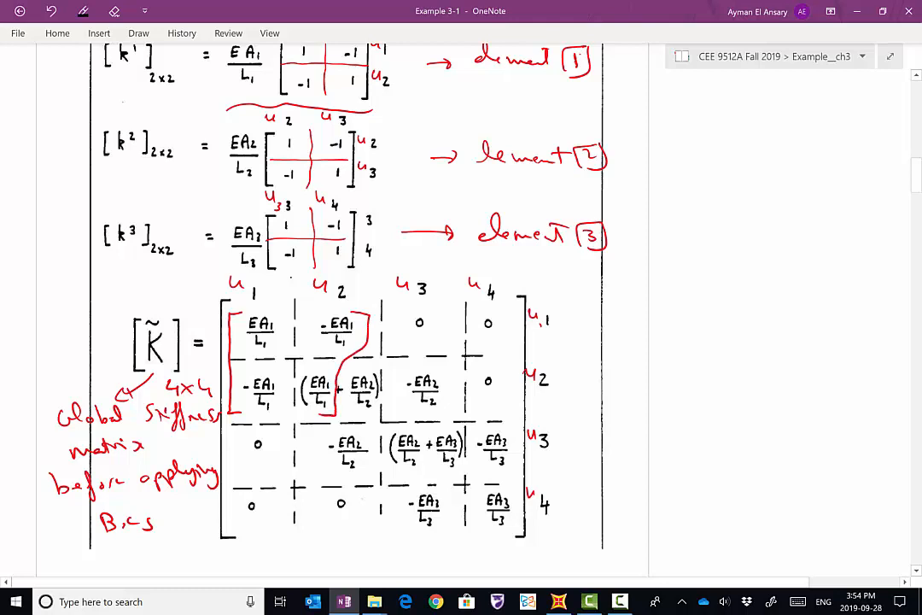
click(138, 32)
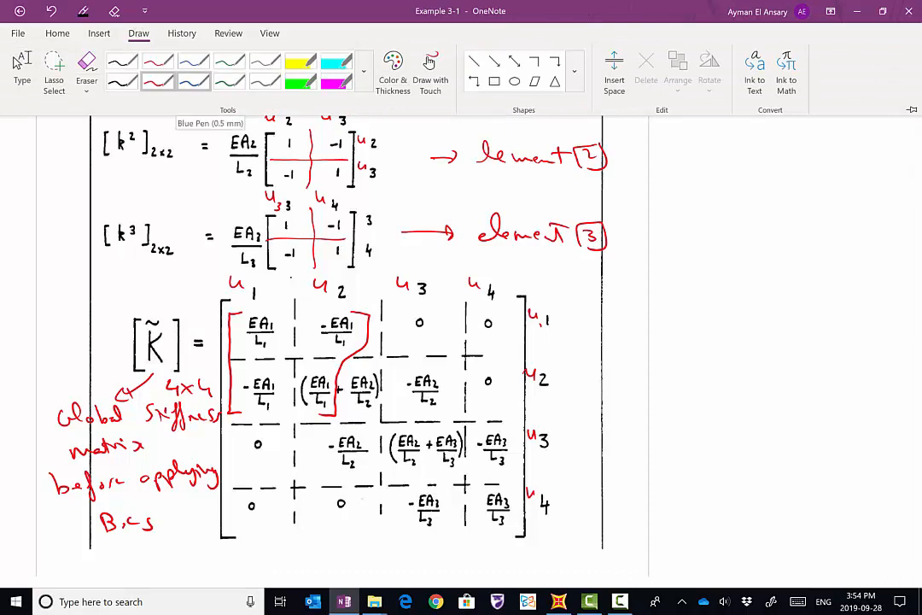
click(193, 61)
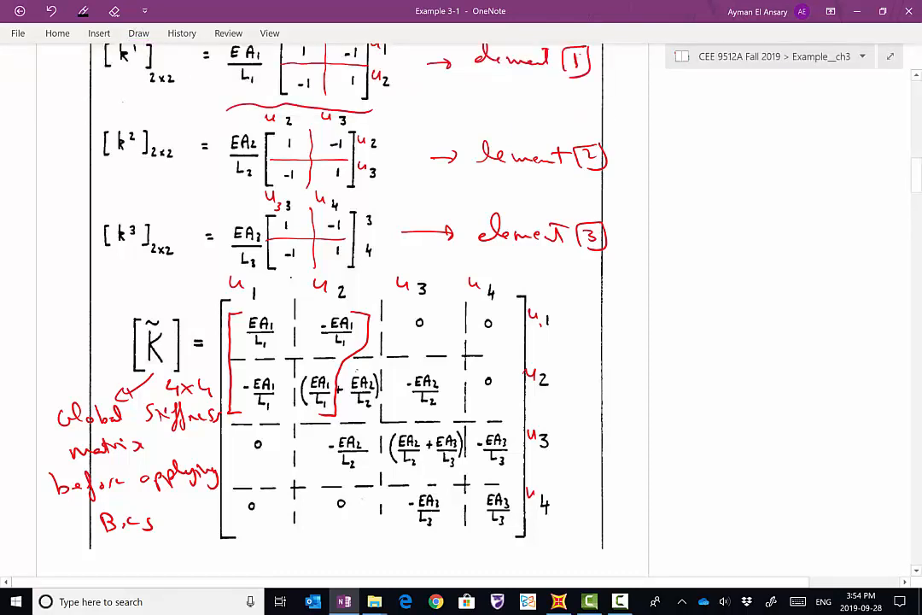
mouse_move(362, 369)
mouse_down()
mouse_move(328, 466)
mouse_move(341, 471)
mouse_up()
mouse_move(444, 372)
mouse_down()
mouse_move(452, 398)
mouse_move(426, 469)
mouse_up()
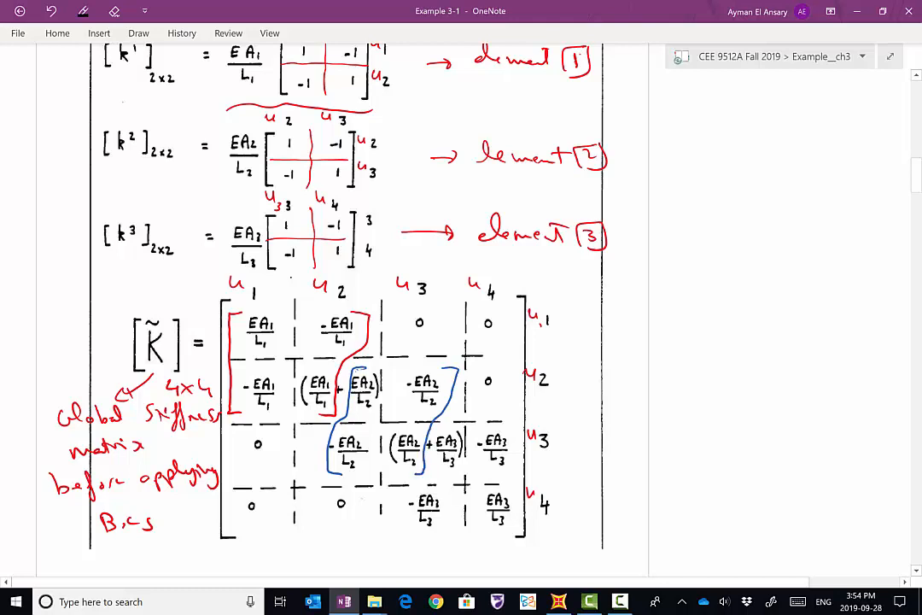
Circle the u2 column and row labels of the global stiffness matrix and the column number 3 in blue
drag(350, 274, 354, 277)
mouse_move(536, 366)
mouse_down()
mouse_move(561, 371)
mouse_move(532, 367)
mouse_up()
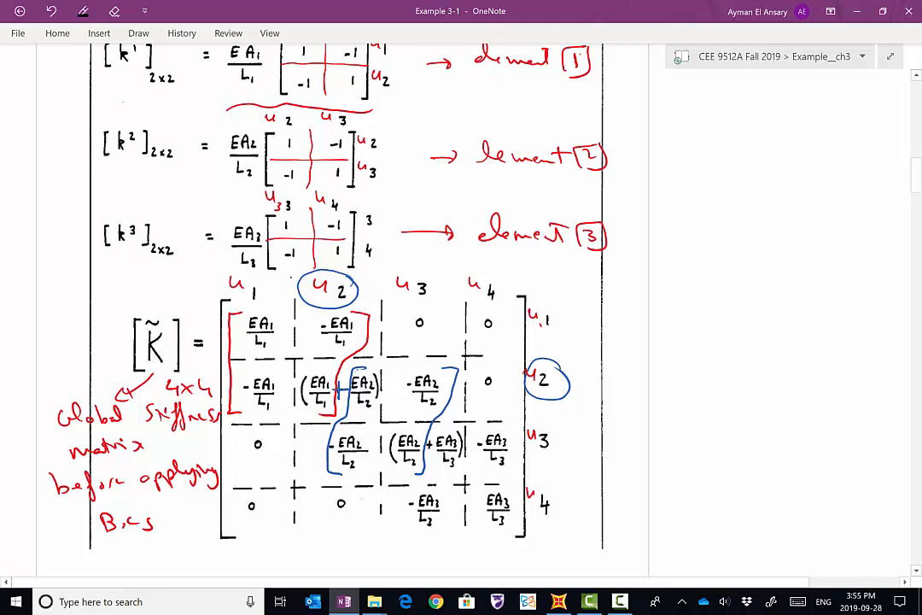
click(139, 32)
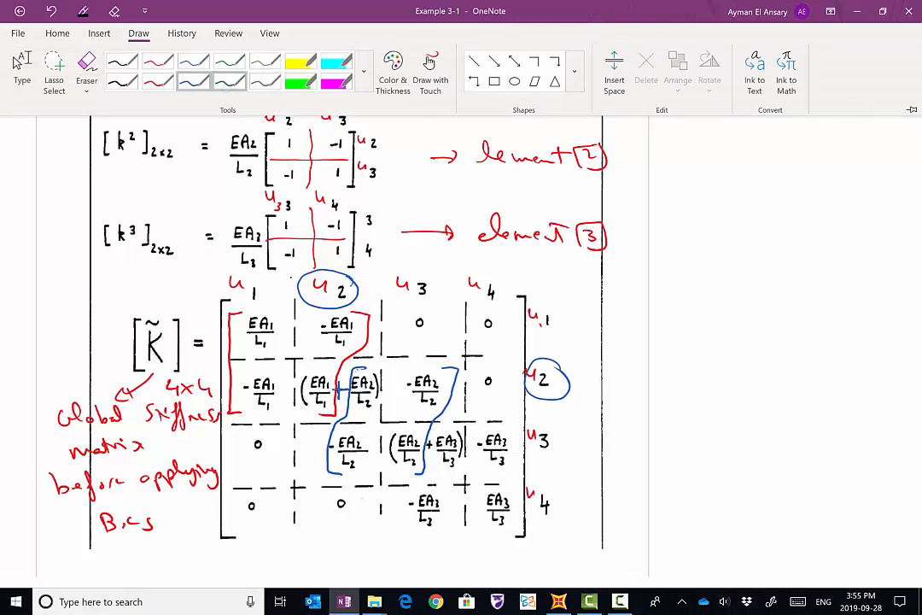
click(230, 82)
drag(427, 280, 420, 281)
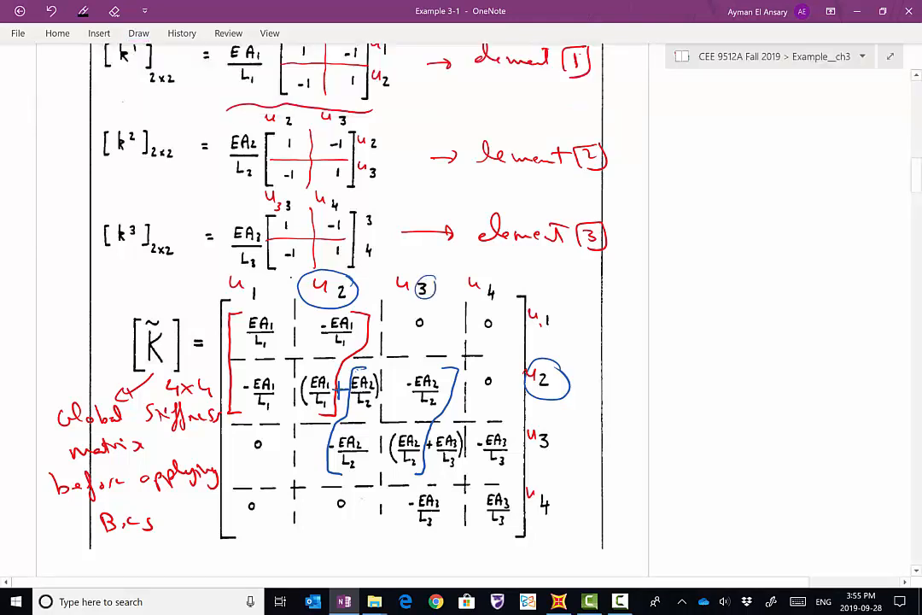
Circle column numbers 3 and 4 and row number 3 in green, and bracket the element 3 terms in the same colour
click(139, 33)
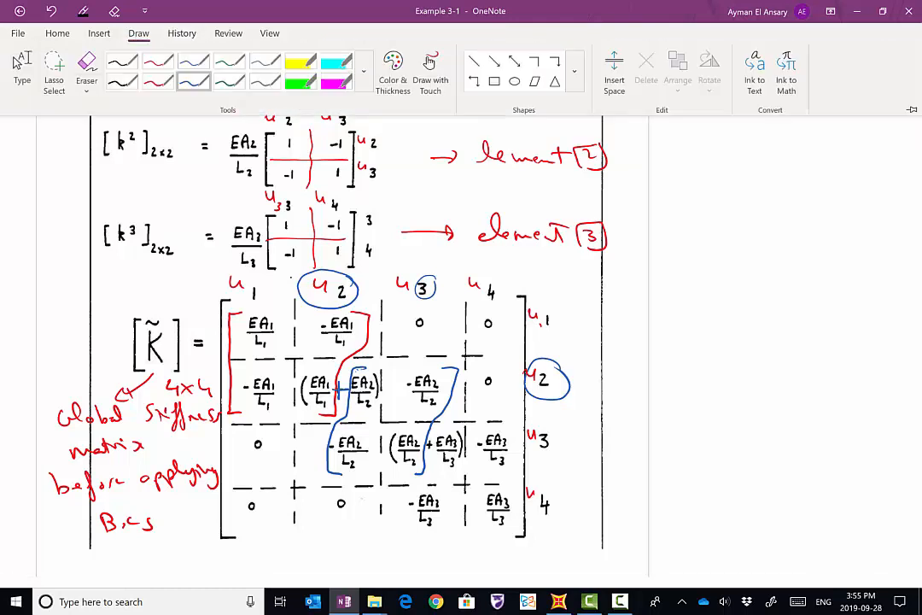
click(194, 70)
drag(431, 280, 427, 279)
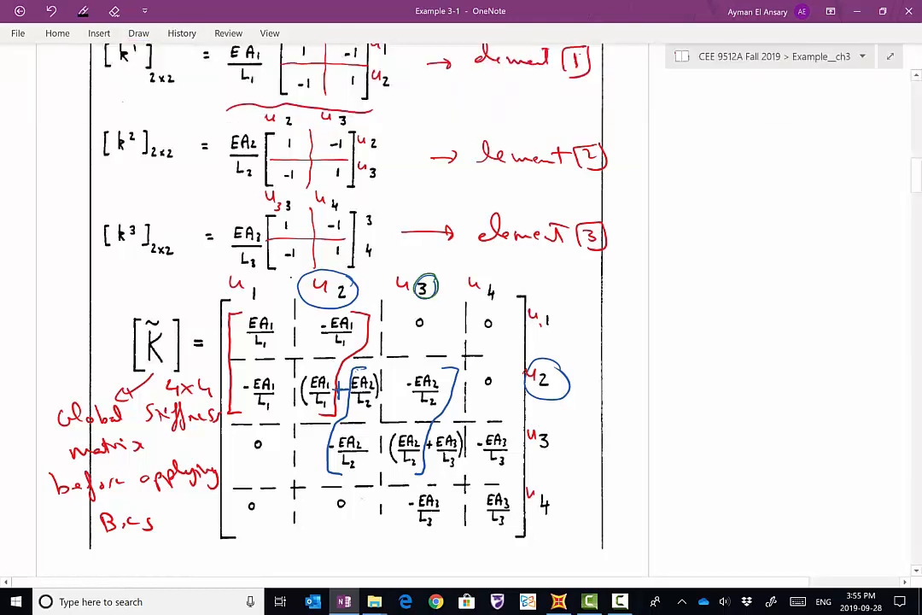
drag(499, 284, 496, 283)
drag(453, 432, 407, 522)
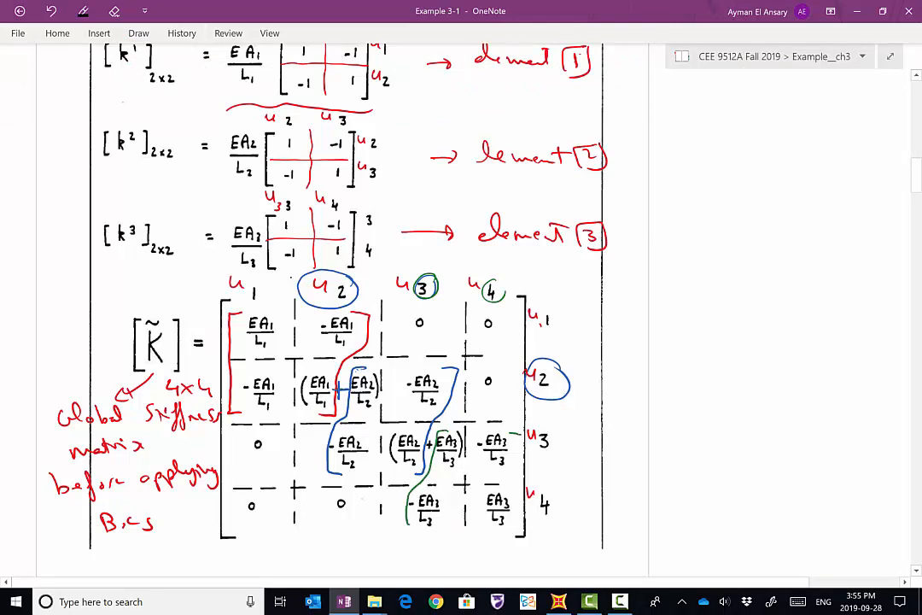
drag(521, 435, 495, 534)
drag(553, 427, 547, 428)
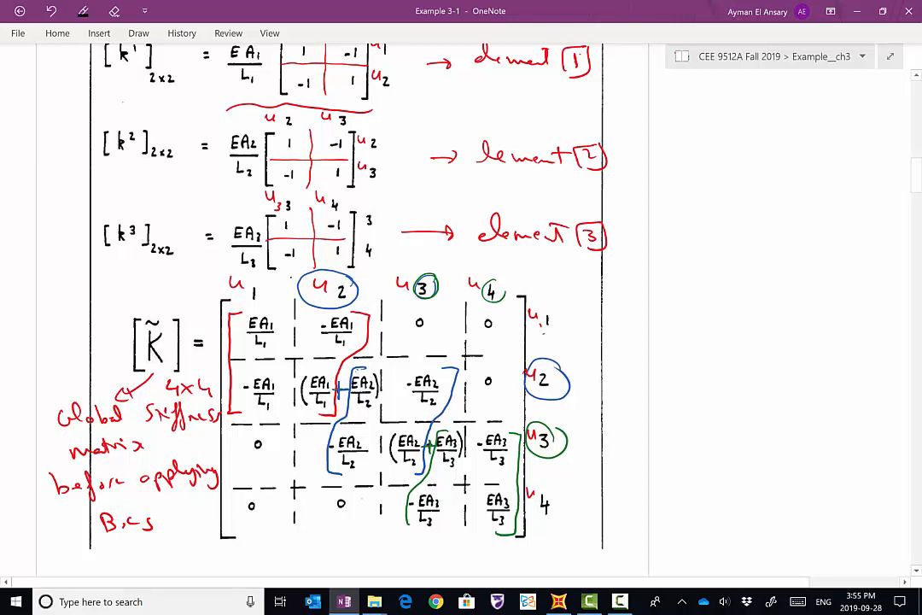
Mark the two zeros in the first row of the global stiffness matrix in green
drag(417, 318, 425, 319)
drag(487, 327, 493, 324)
Write a red arrow and the note "element" with a boxed 1 beside the {f1} load vector
click(138, 33)
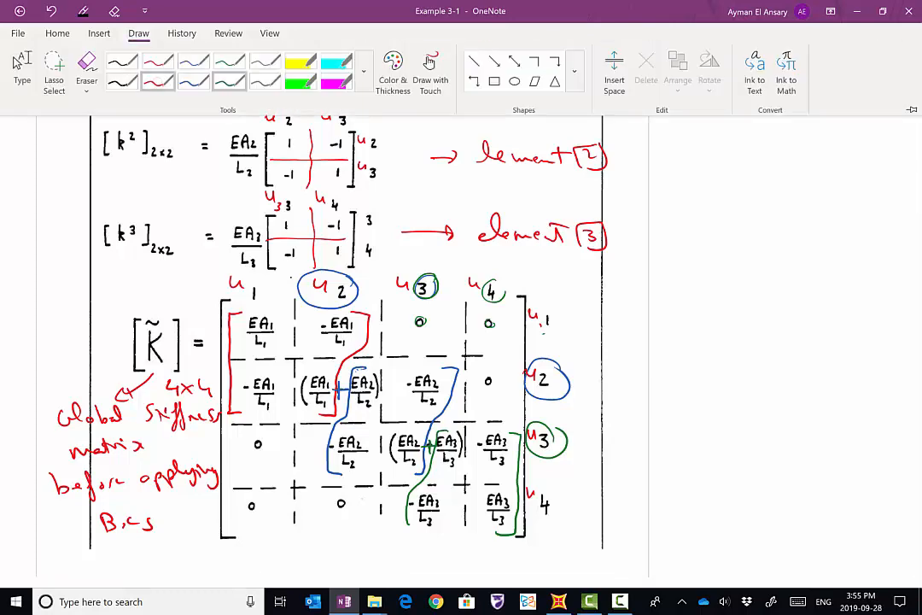
click(133, 69)
scroll(342, 307, down, 10)
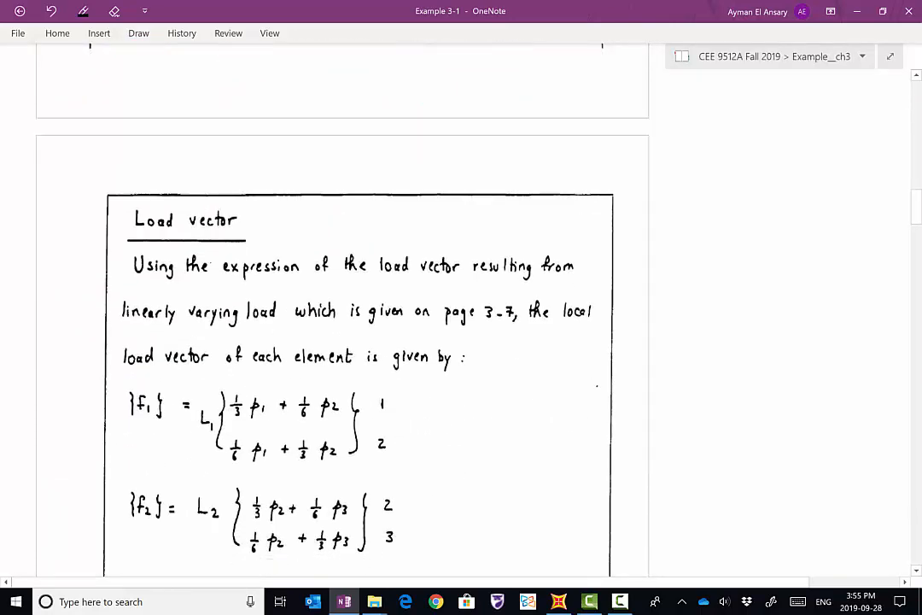
scroll(341, 307, down, 4)
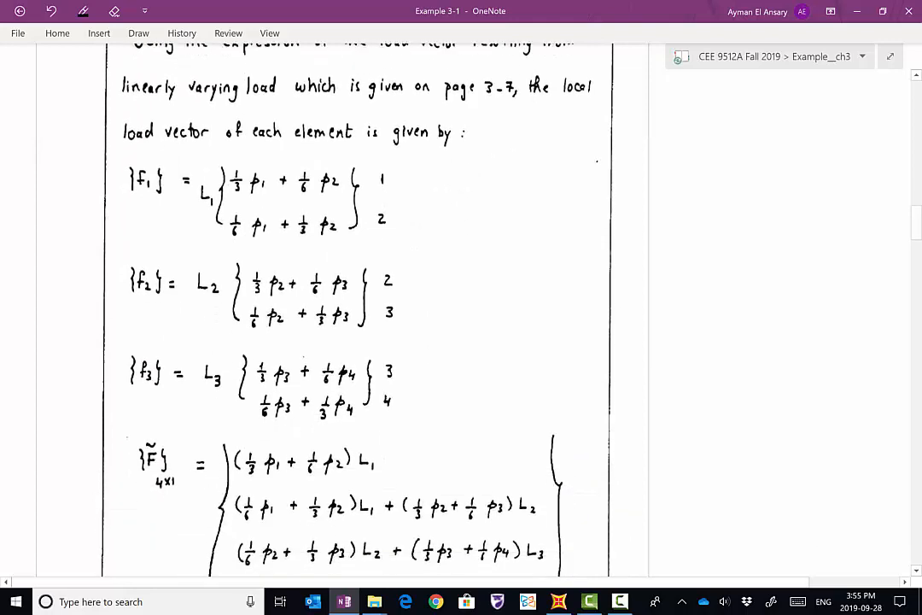
drag(429, 194, 466, 193)
mouse_move(459, 188)
mouse_down()
mouse_move(458, 198)
mouse_move(435, 193)
mouse_up()
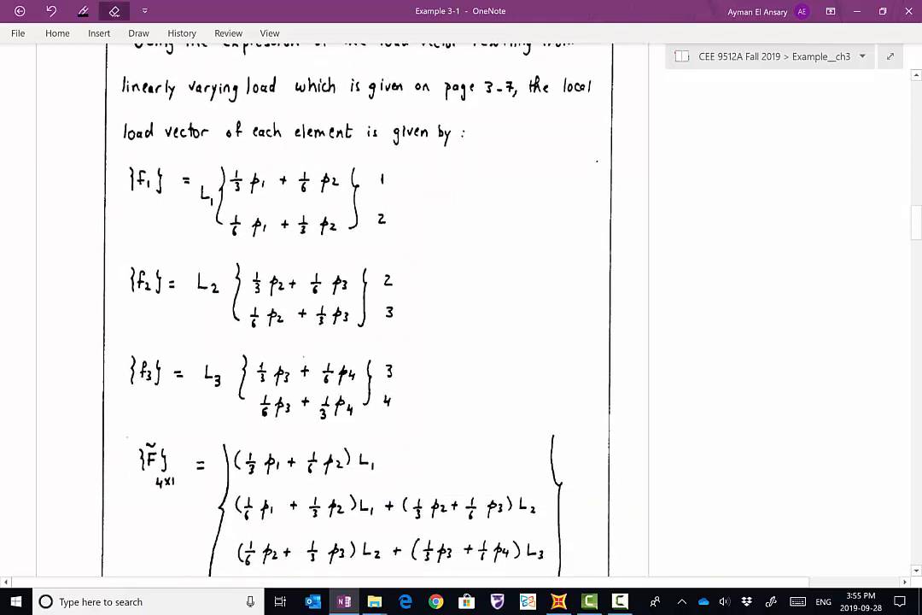
click(139, 33)
click(134, 69)
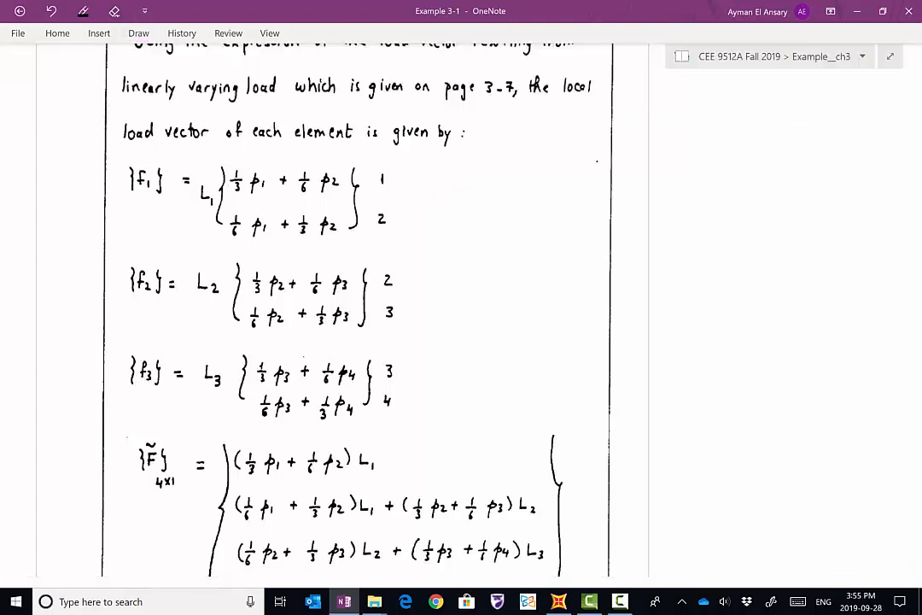
drag(438, 195, 571, 193)
drag(480, 196, 489, 191)
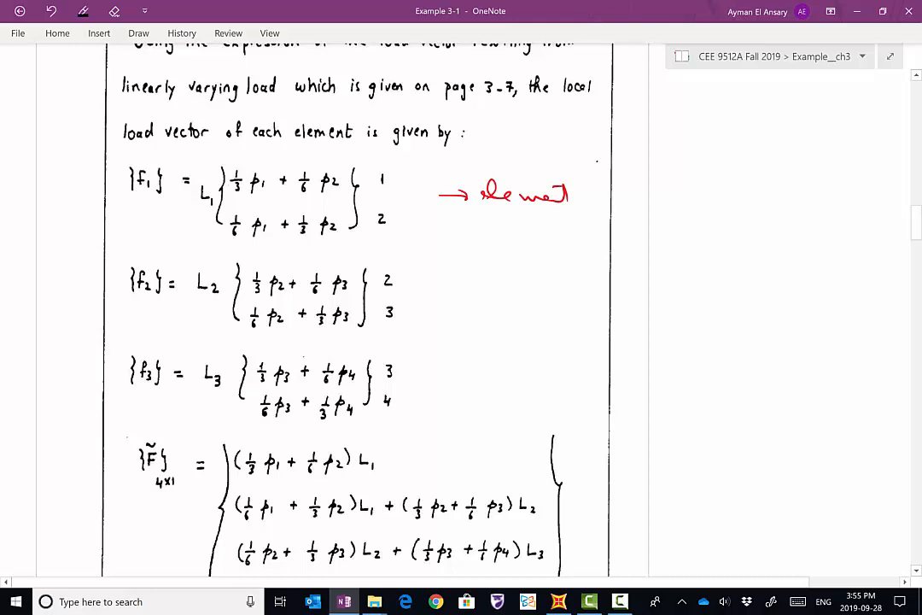
mouse_move(597, 187)
mouse_down()
mouse_move(599, 202)
mouse_move(608, 183)
mouse_up()
Write arrows and "element" notes with an enclosed 2 beside {f2} and an enclosed 3 beside {f3}
mouse_move(439, 290)
mouse_down()
mouse_move(570, 287)
mouse_move(583, 275)
mouse_move(603, 282)
mouse_up()
mouse_move(433, 385)
mouse_down()
mouse_move(467, 385)
mouse_move(509, 367)
mouse_move(534, 382)
mouse_move(593, 371)
mouse_move(601, 386)
mouse_move(608, 369)
mouse_up()
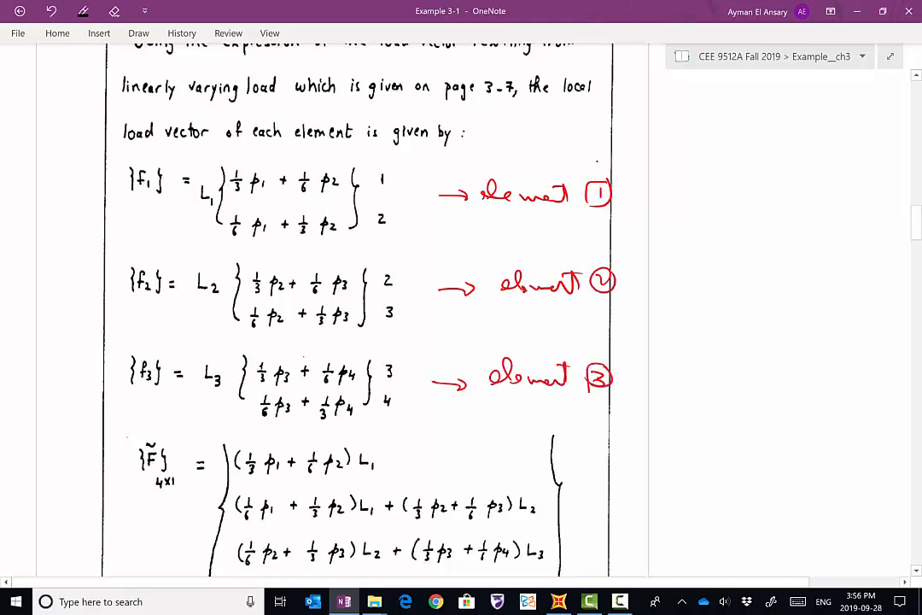
drag(606, 272, 617, 285)
Draw an arrow from the assembled {F} vector and annotate it "Global load vector before applying B.Cs"
scroll(342, 308, down, 3)
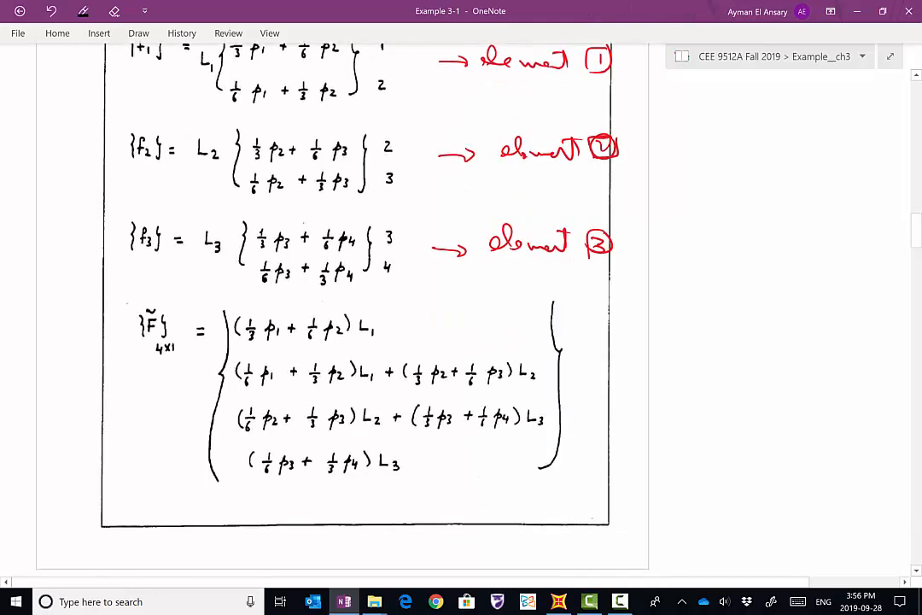
mouse_move(141, 287)
mouse_down()
mouse_move(104, 320)
mouse_move(117, 318)
mouse_up()
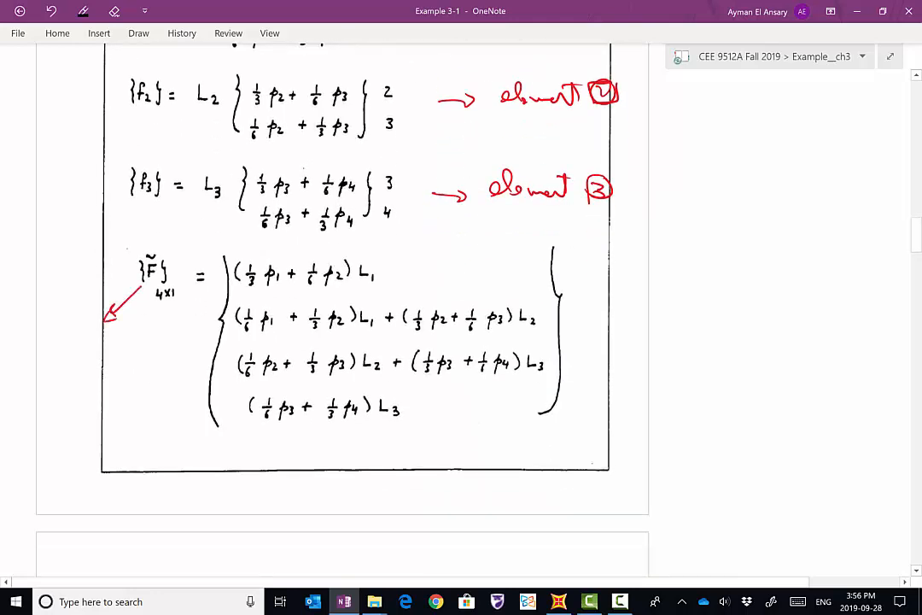
drag(65, 341, 57, 346)
mouse_move(75, 341)
mouse_down()
mouse_move(118, 326)
mouse_move(73, 379)
mouse_move(95, 359)
mouse_move(128, 369)
mouse_move(175, 350)
mouse_up()
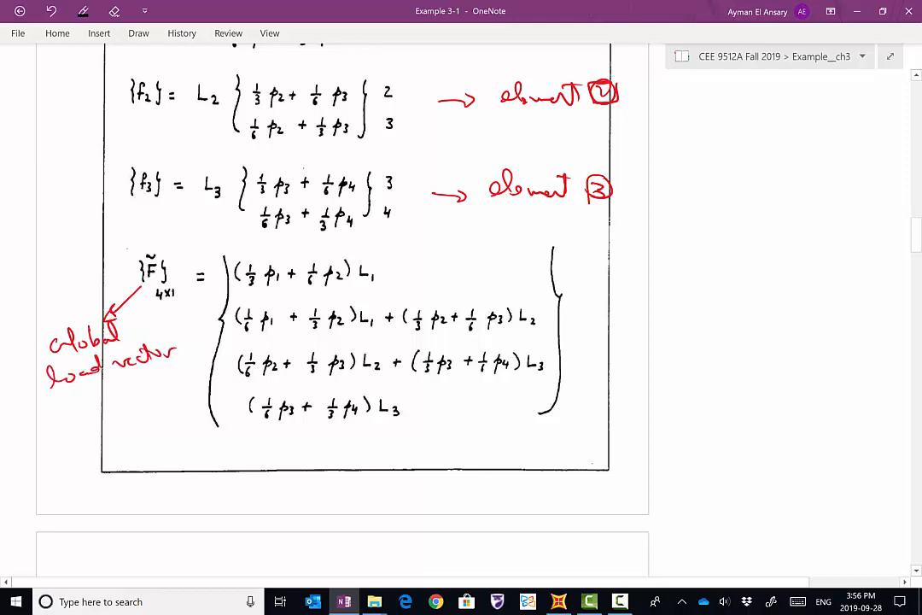
mouse_move(44, 395)
mouse_down()
mouse_move(43, 417)
mouse_move(198, 389)
mouse_up()
mouse_move(73, 437)
mouse_down()
mouse_move(81, 453)
mouse_move(119, 450)
mouse_up()
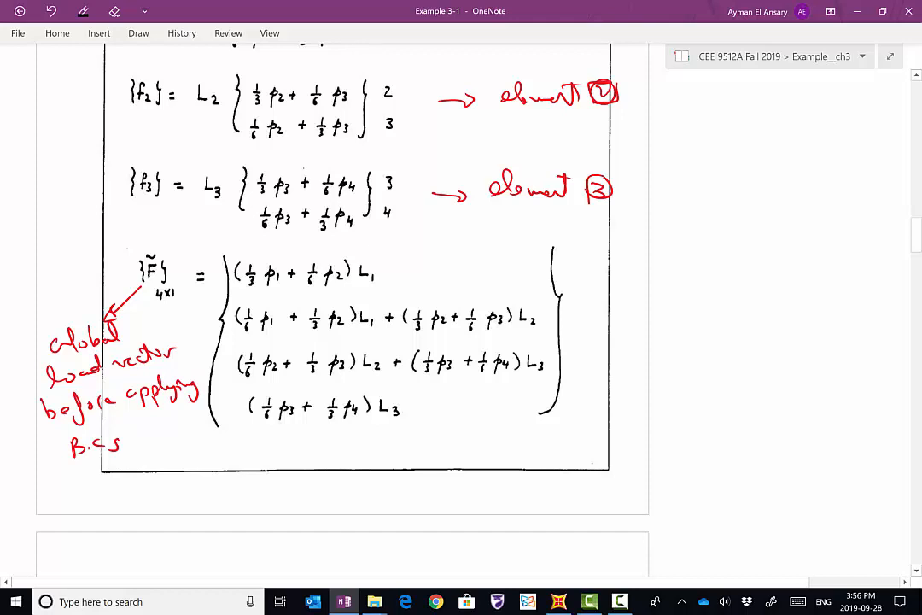
Label the four rows of the global load vector u1, u2, u3 and u4 in red
click(472, 376)
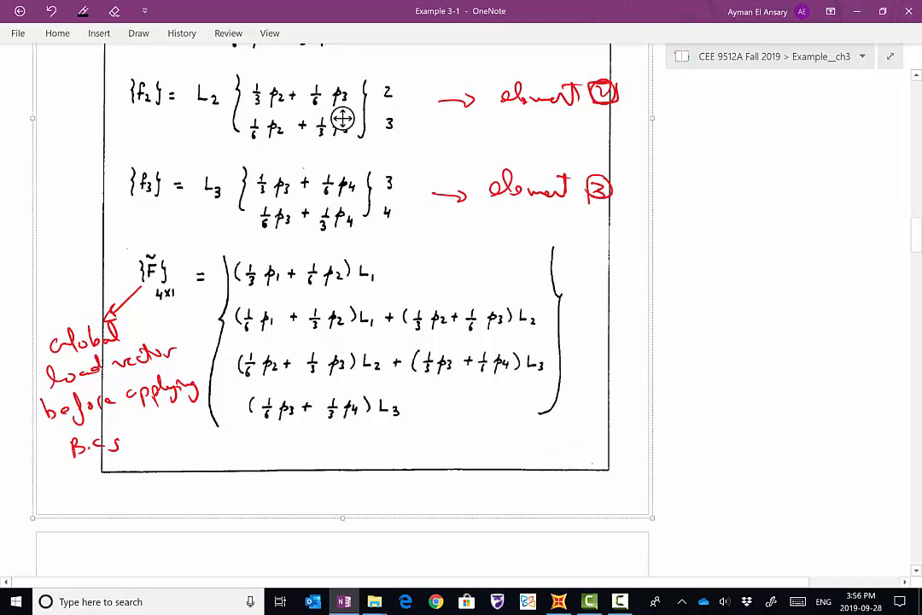
mouse_move(576, 258)
mouse_down()
mouse_move(583, 268)
mouse_move(595, 261)
mouse_up()
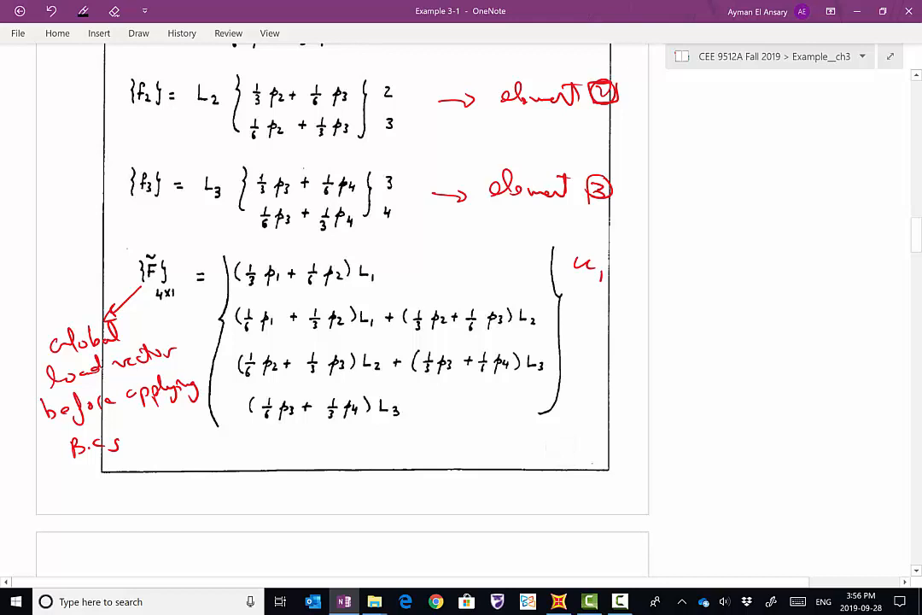
drag(575, 307, 600, 324)
mouse_move(572, 357)
mouse_down()
mouse_move(586, 359)
mouse_move(582, 407)
mouse_move(591, 421)
mouse_up()
Circle the tilde over F in the {F} = [K]{δ} equation and annotate it "hat" with an arrow
scroll(720, 472, up, 1)
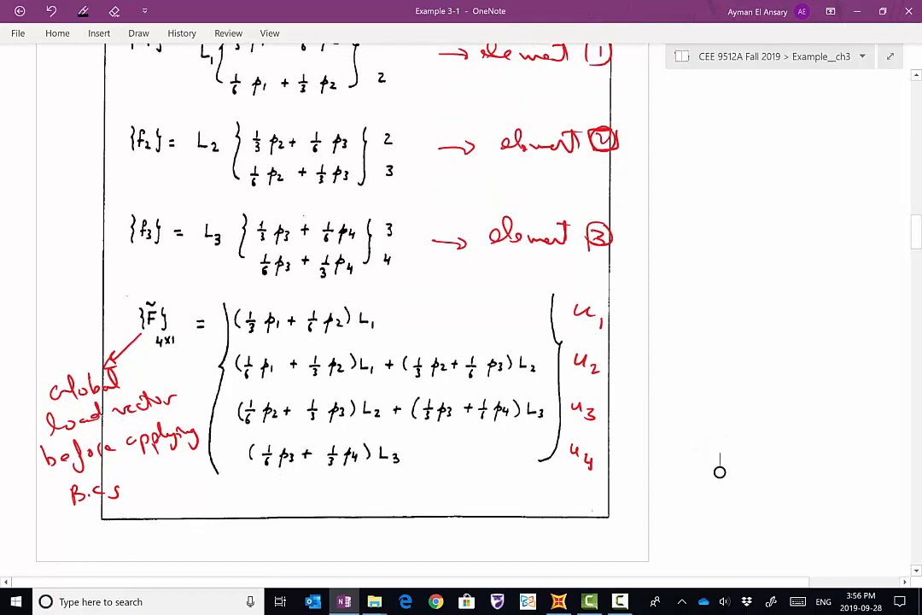
drag(720, 472, 720, 135)
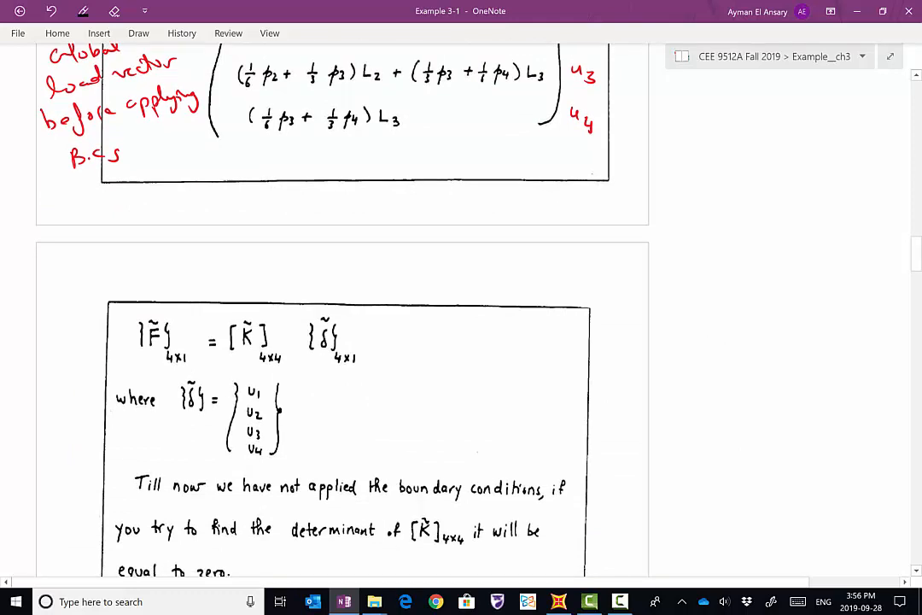
mouse_move(150, 316)
mouse_down()
mouse_move(146, 327)
mouse_move(159, 318)
mouse_move(143, 282)
mouse_move(149, 288)
mouse_up()
mouse_move(154, 254)
mouse_down()
mouse_move(156, 268)
mouse_move(190, 255)
mouse_up()
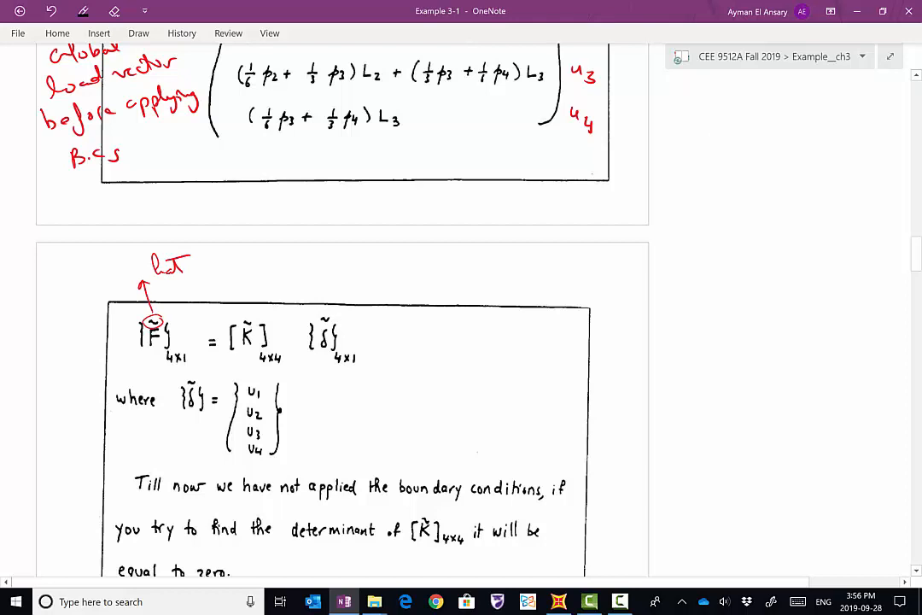
Underline "determinant", "[K] 4x4" and "zero" in the paragraph about the boundary conditions not yet applied
scroll(341, 341, down, 3)
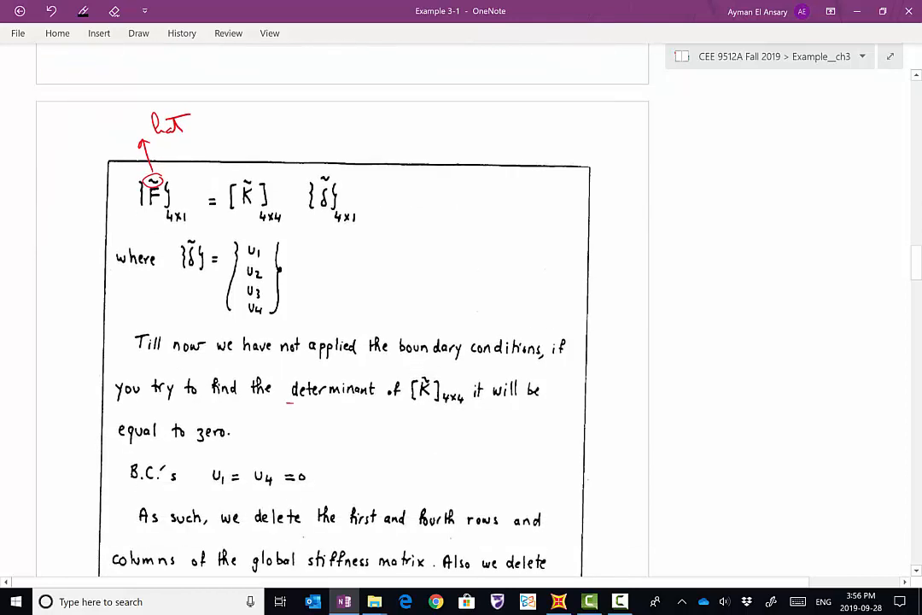
drag(293, 401, 454, 408)
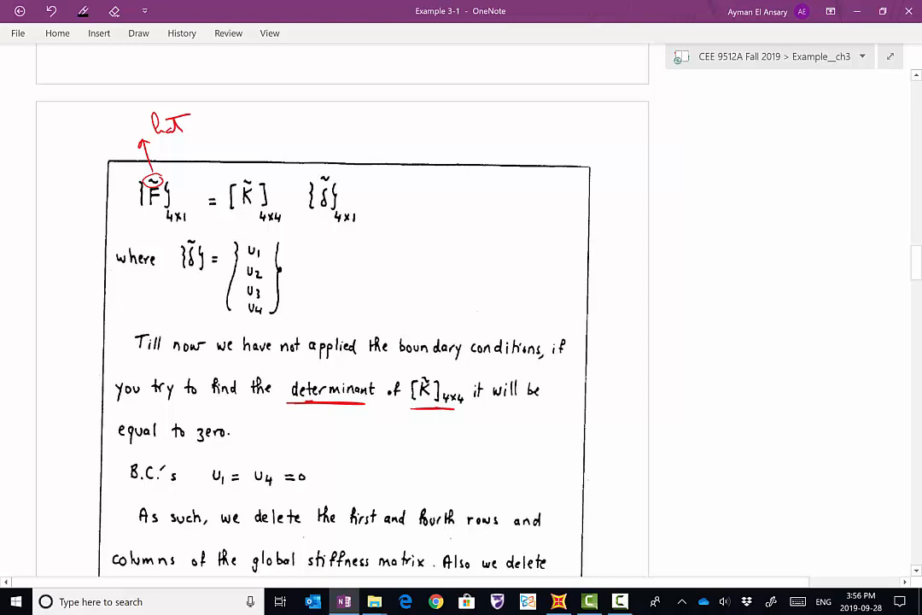
drag(185, 446, 229, 447)
Write "Singular matrix" beside "equal to zero" and underline it
mouse_move(319, 425)
mouse_down()
mouse_move(313, 437)
mouse_move(334, 437)
mouse_up()
mouse_move(342, 429)
mouse_down()
mouse_move(346, 446)
mouse_move(362, 438)
mouse_up()
mouse_move(365, 419)
mouse_down()
mouse_move(366, 438)
mouse_move(376, 438)
mouse_up()
drag(378, 438, 494, 435)
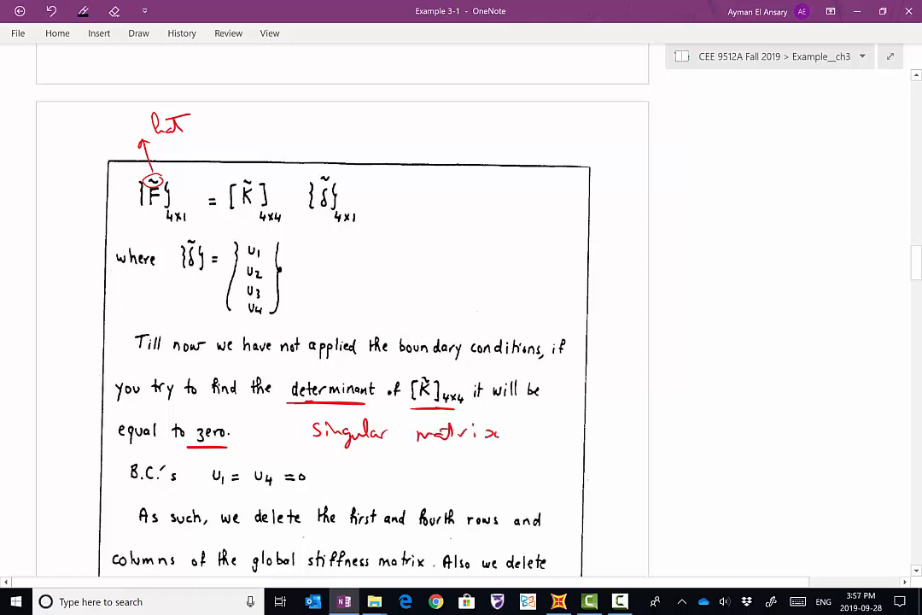
drag(329, 452, 481, 450)
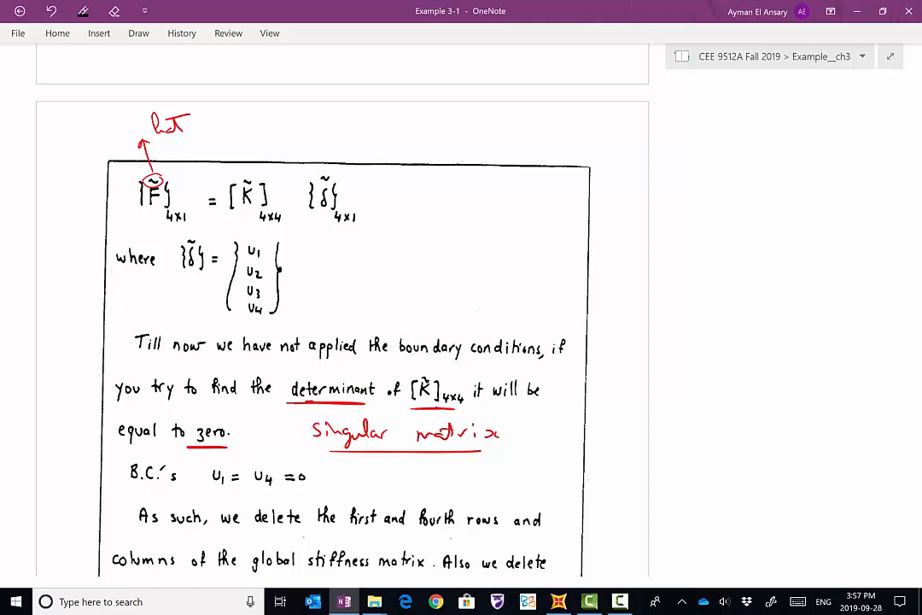
Draw a box around the boundary condition u1 = u4 = 0 and return to the global stiffness matrix
scroll(341, 324, down, 3)
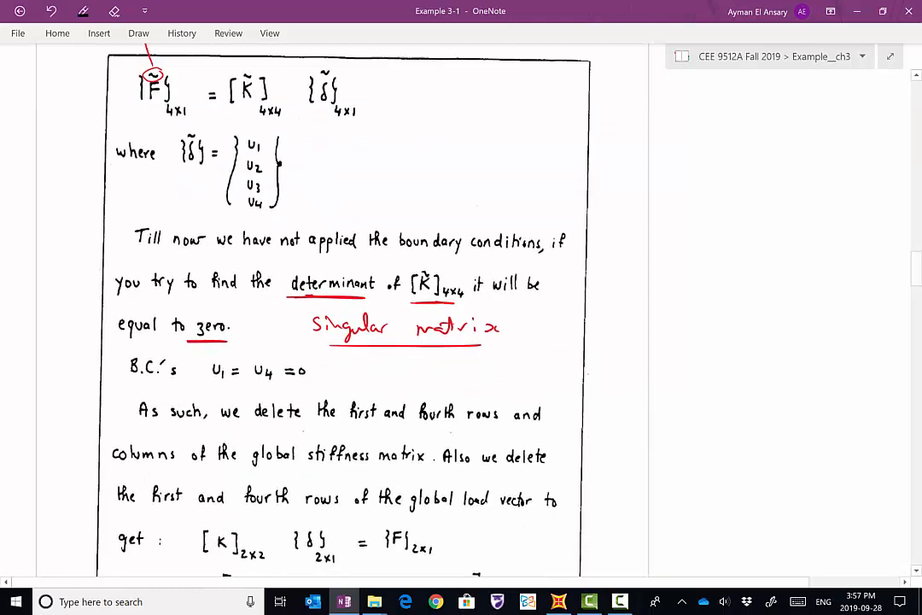
mouse_move(205, 333)
mouse_down()
mouse_move(279, 334)
mouse_move(323, 311)
mouse_move(205, 299)
mouse_move(312, 297)
mouse_move(321, 335)
mouse_up()
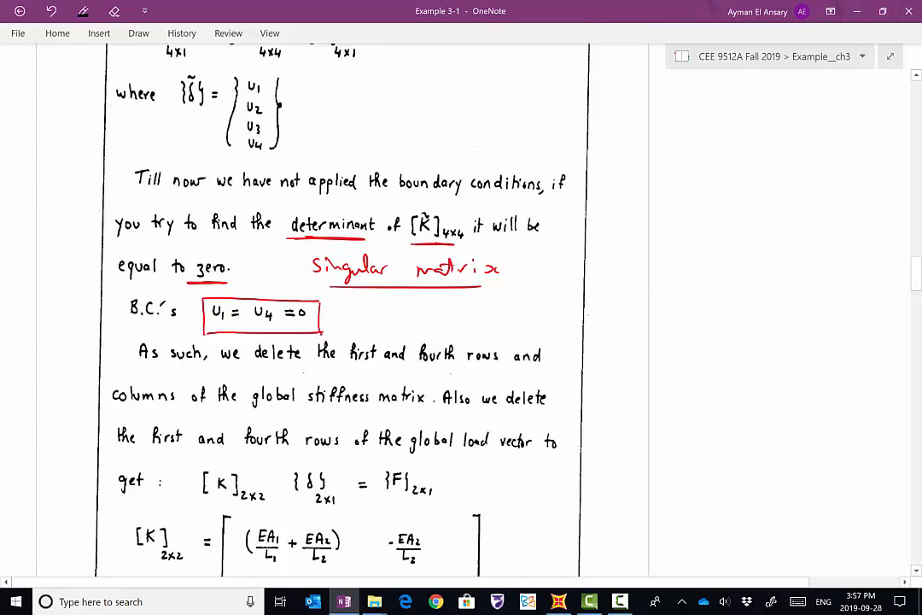
scroll(341, 307, up, 6)
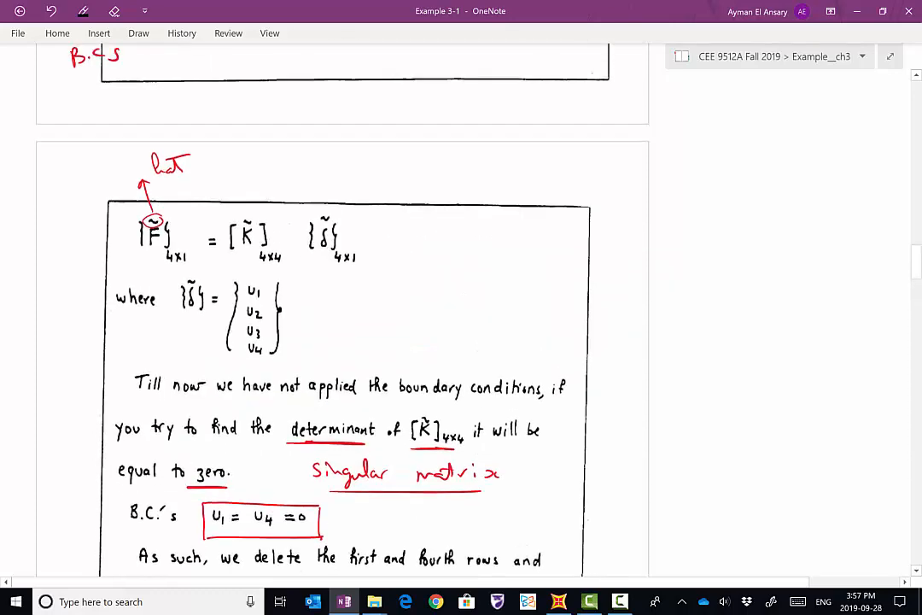
scroll(342, 308, up, 10)
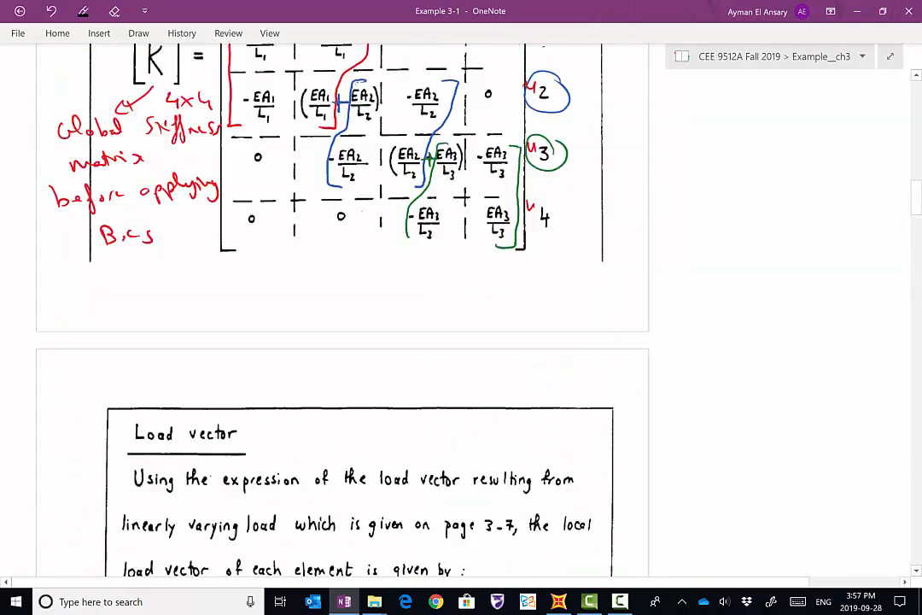
Strike out the first and fourth columns and rows of the 4x4 global stiffness matrix with black lines
scroll(341, 307, up, 1)
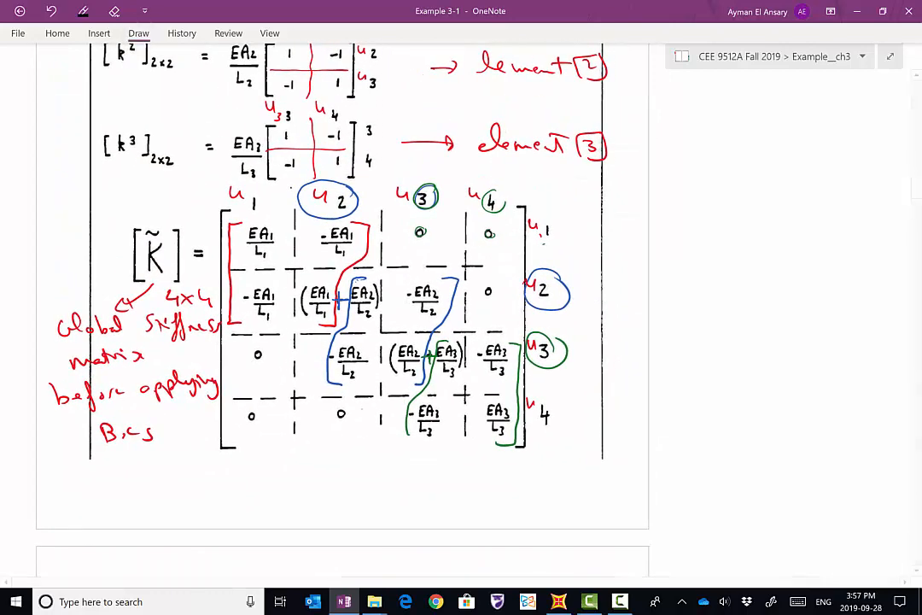
click(138, 33)
click(16, 62)
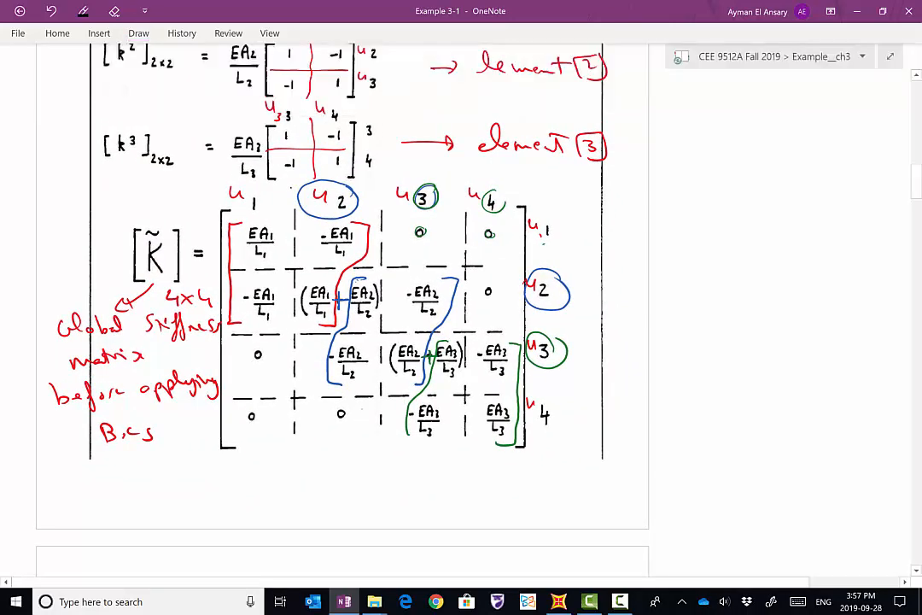
scroll(341, 307, up, 1)
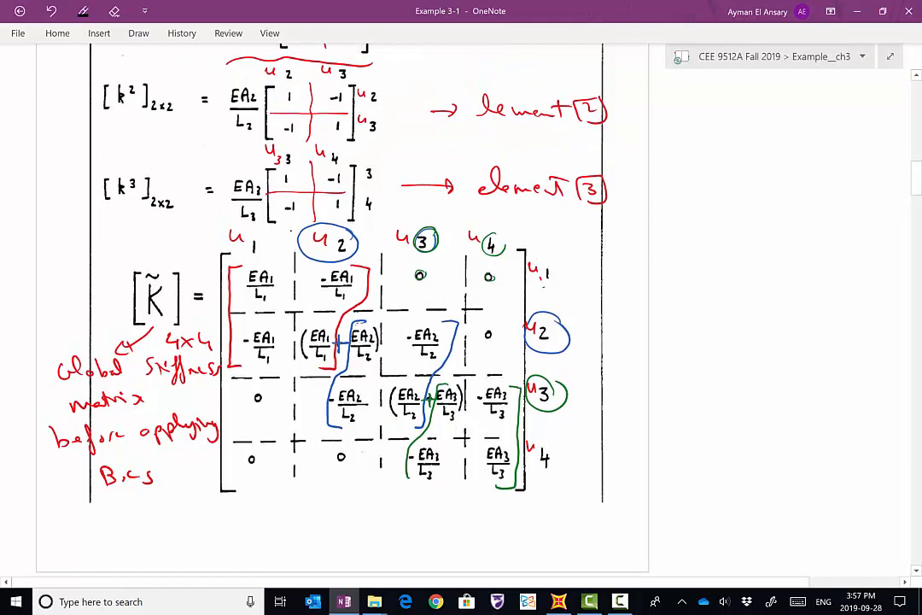
drag(253, 234, 272, 523)
drag(206, 291, 604, 275)
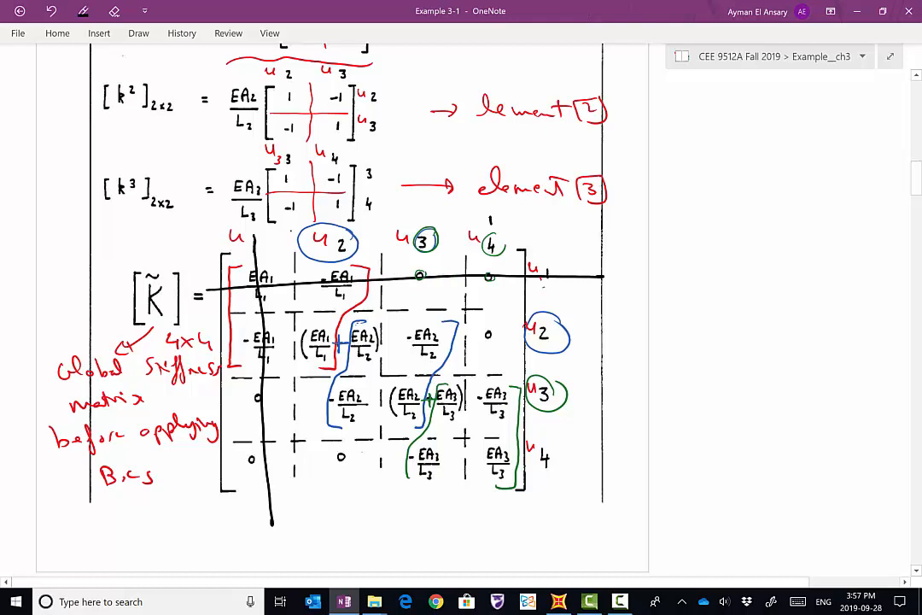
drag(491, 217, 500, 519)
drag(205, 463, 585, 464)
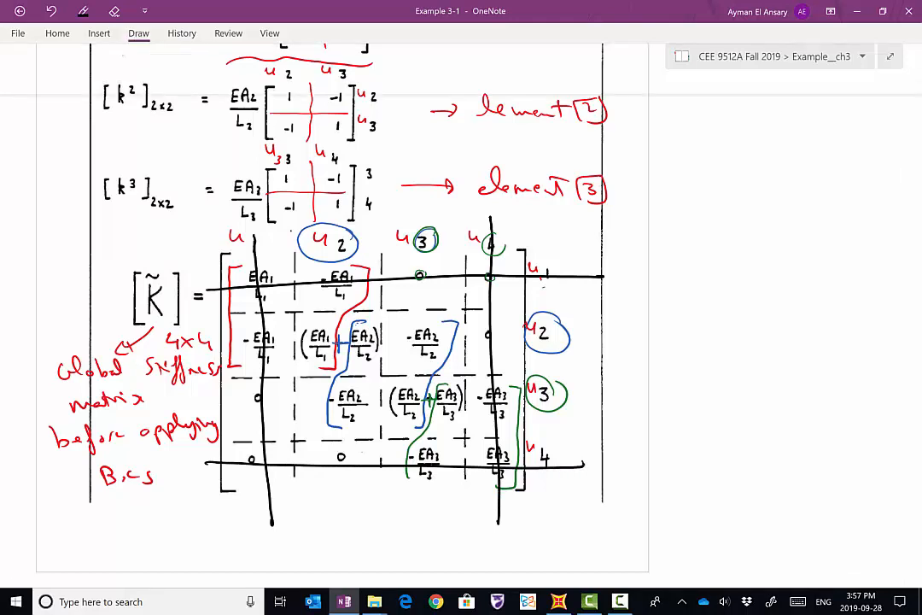
Draw red brackets around the central 2x2 block for u2 and u3 in the global stiffness matrix
click(139, 32)
click(158, 82)
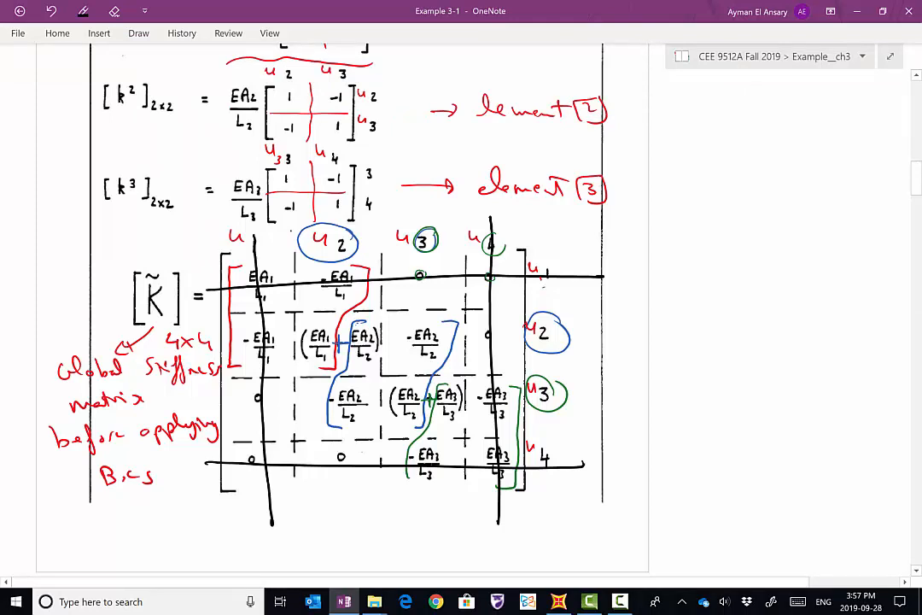
mouse_move(315, 313)
mouse_down()
mouse_move(293, 315)
mouse_move(293, 443)
mouse_move(315, 442)
mouse_up()
mouse_move(450, 312)
mouse_down()
mouse_move(466, 313)
mouse_move(466, 416)
mouse_move(451, 439)
mouse_up()
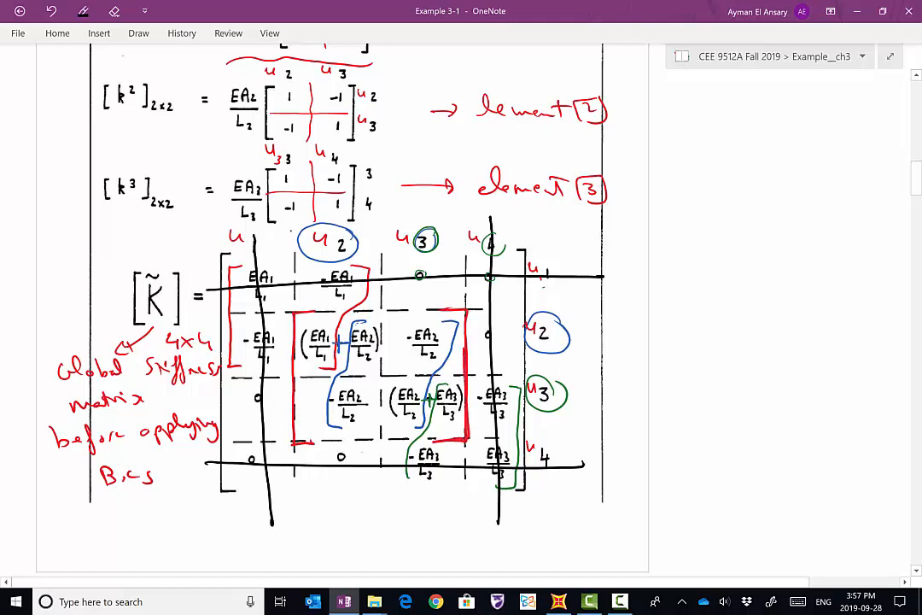
Strike out the u1 and u4 rows of the 4x1 global load vector with black lines
scroll(341, 307, down, 9)
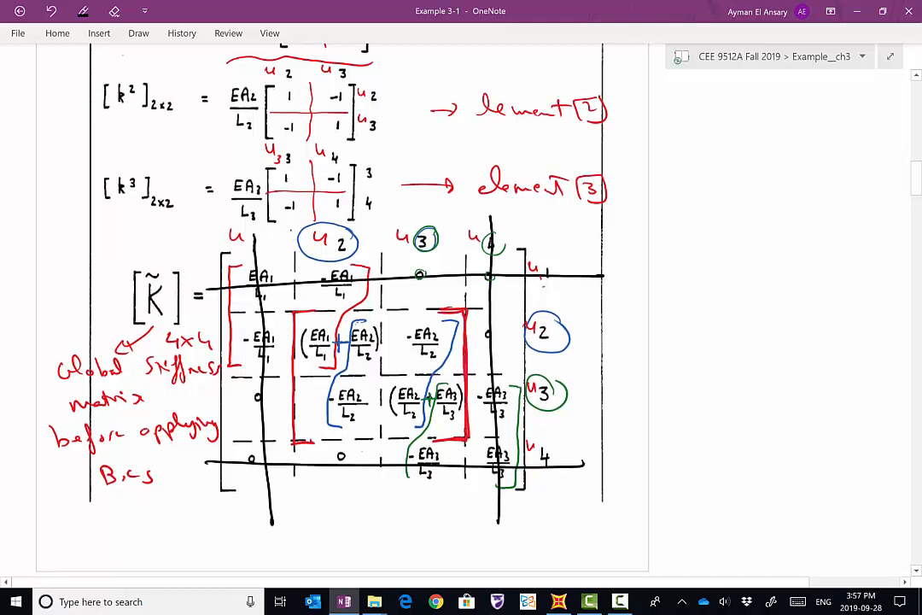
scroll(341, 308, down, 8)
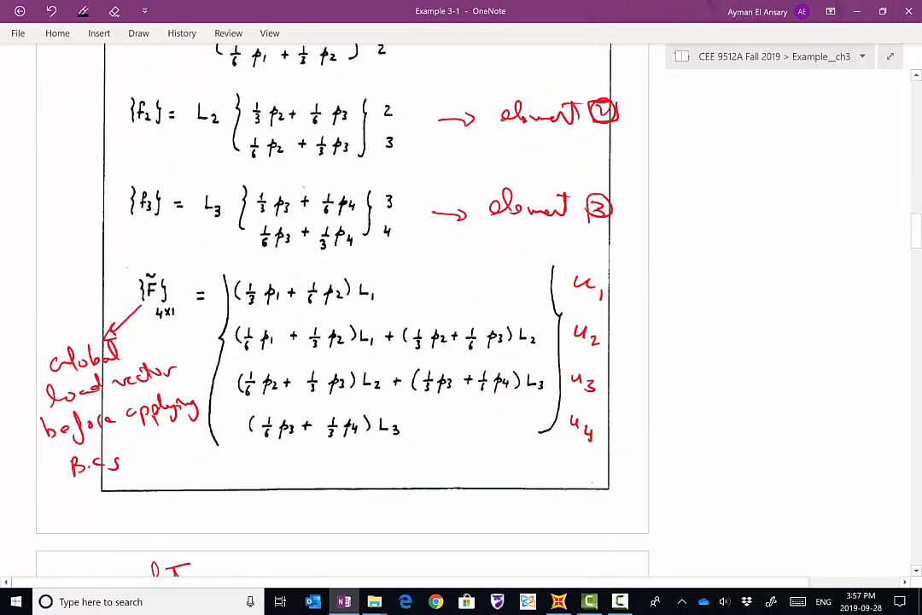
scroll(342, 307, up, 1)
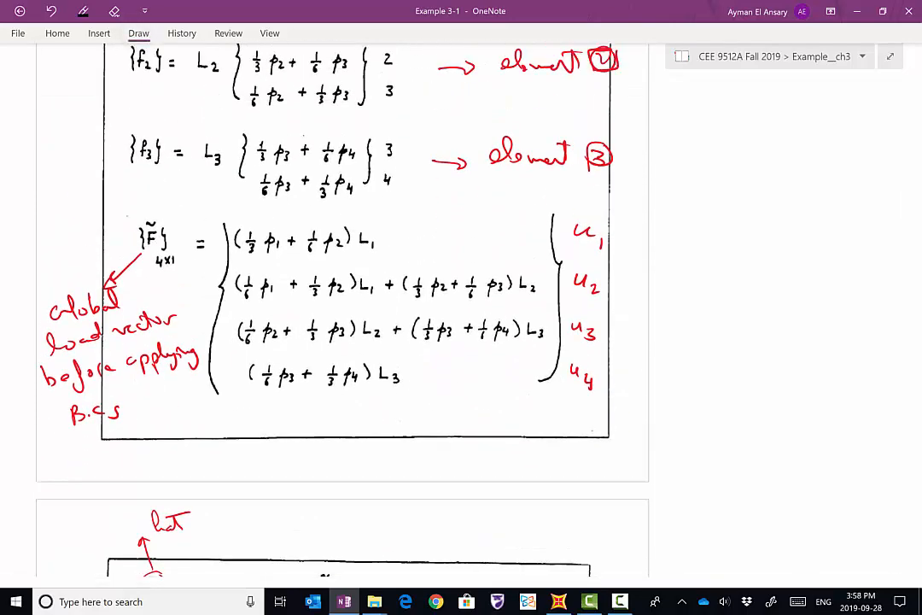
click(138, 34)
click(103, 69)
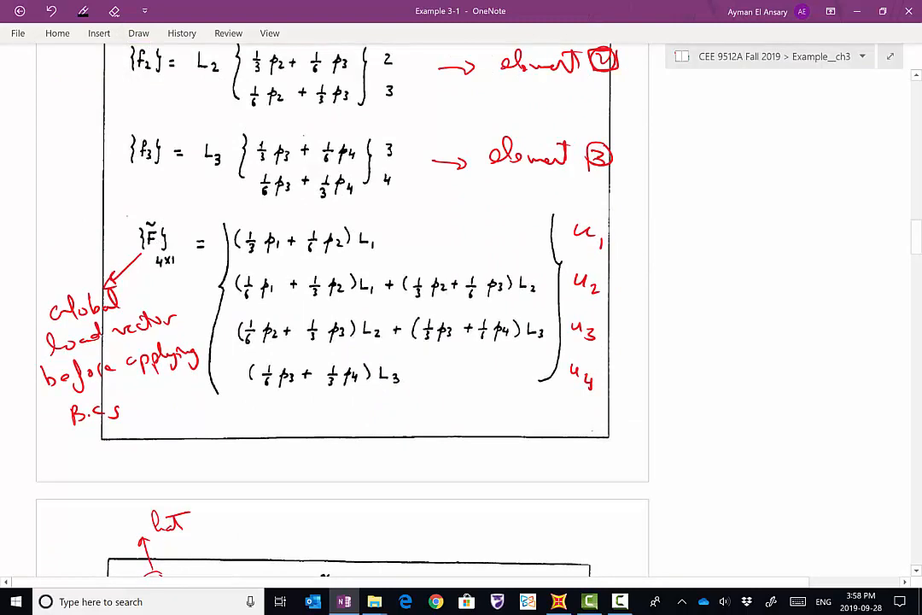
drag(213, 245, 615, 231)
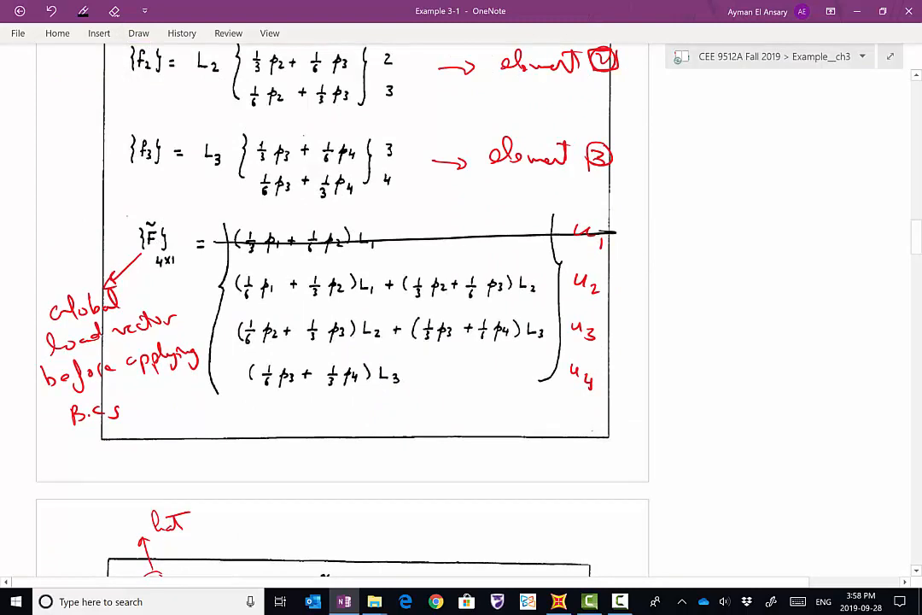
drag(190, 381, 606, 376)
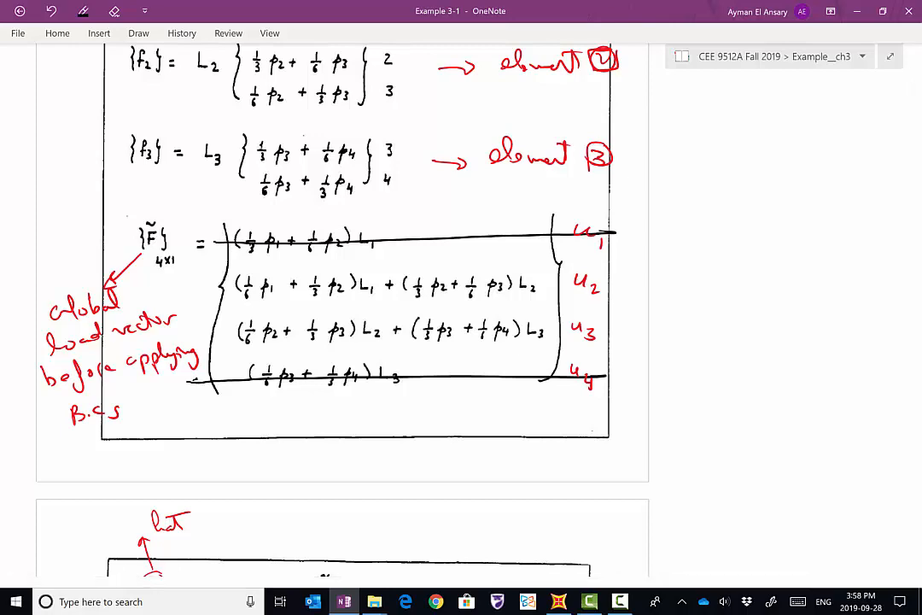
Draw a red arrow from the symbolic [K] 2x2 matrix of EA/L terms and label it "Stiffness matrix"
scroll(342, 308, down, 15)
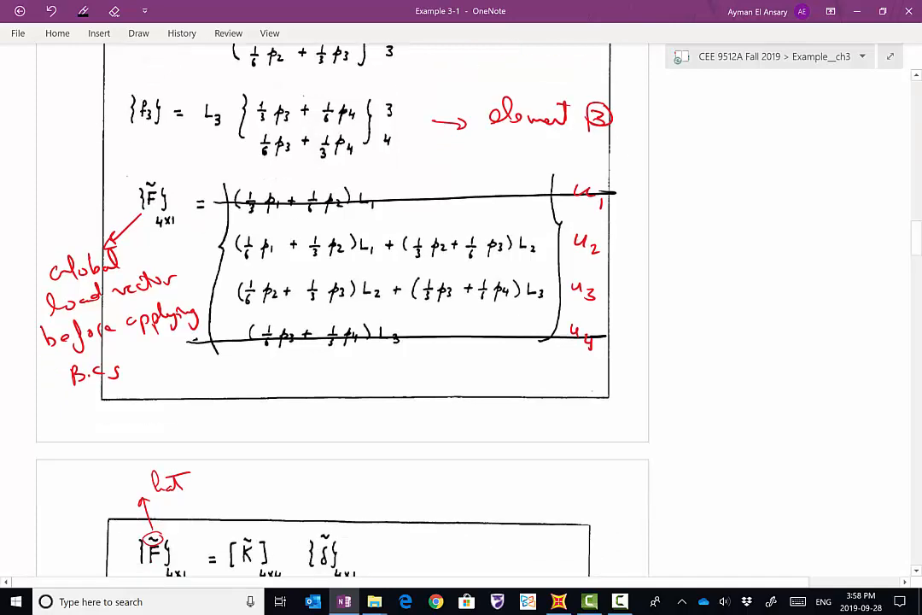
scroll(342, 308, down, 6)
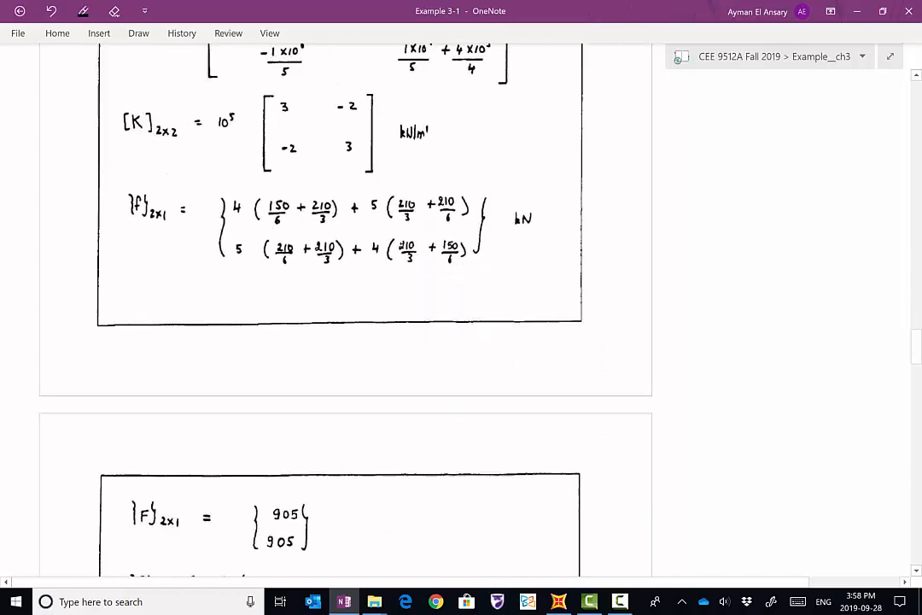
scroll(341, 308, up, 5)
scroll(342, 307, up, 6)
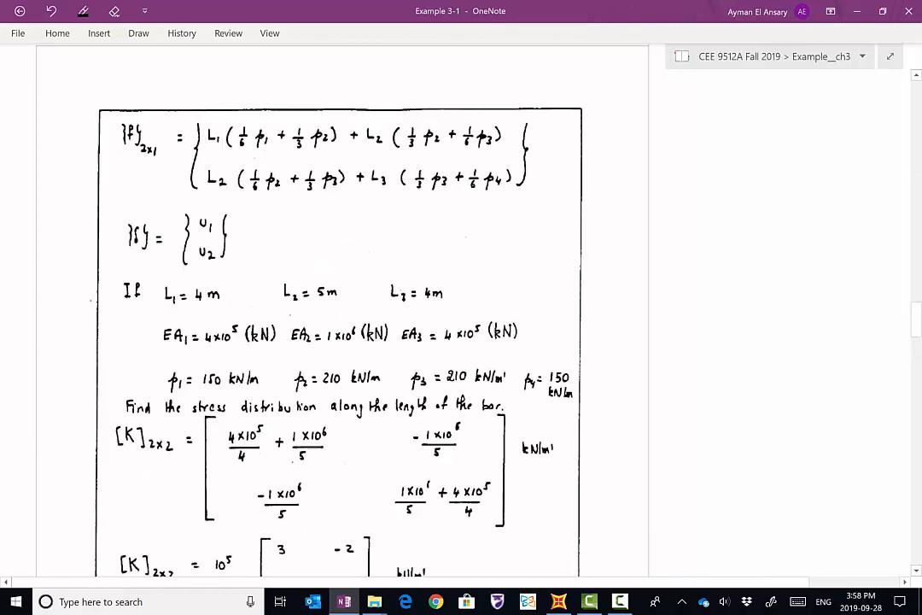
scroll(341, 307, down, 2)
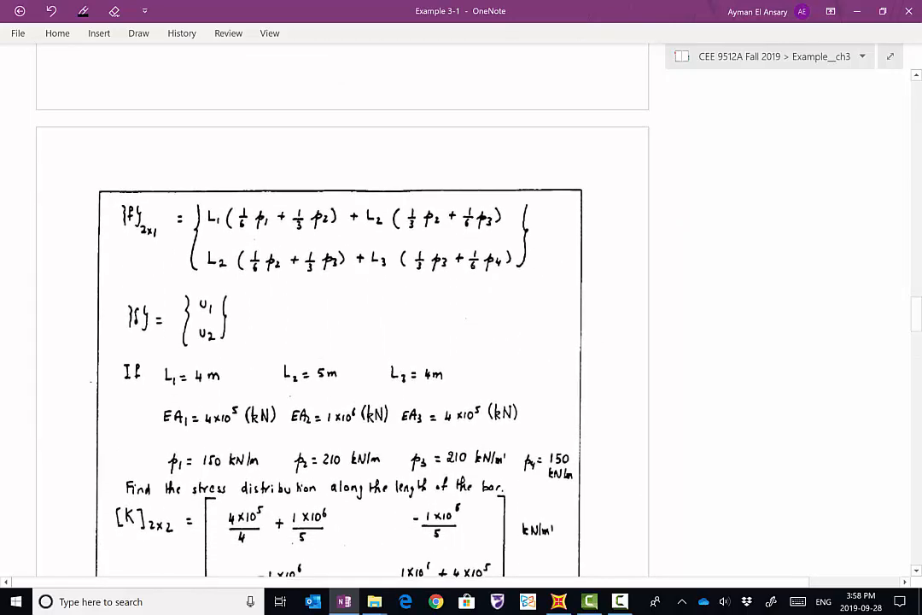
scroll(342, 308, up, 3)
scroll(341, 308, up, 3)
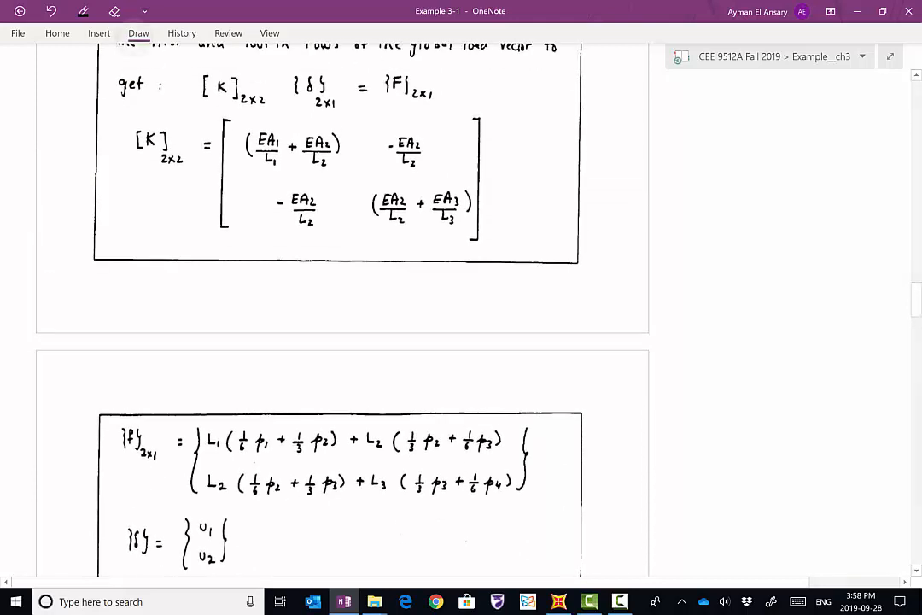
click(138, 33)
click(126, 65)
mouse_move(145, 160)
mouse_down()
mouse_move(124, 186)
mouse_move(69, 209)
mouse_up()
mouse_move(83, 199)
mouse_down()
mouse_move(84, 211)
mouse_move(110, 207)
mouse_move(103, 218)
mouse_up()
drag(102, 205, 203, 181)
drag(205, 184, 216, 177)
drag(219, 182, 228, 176)
drag(219, 175, 228, 183)
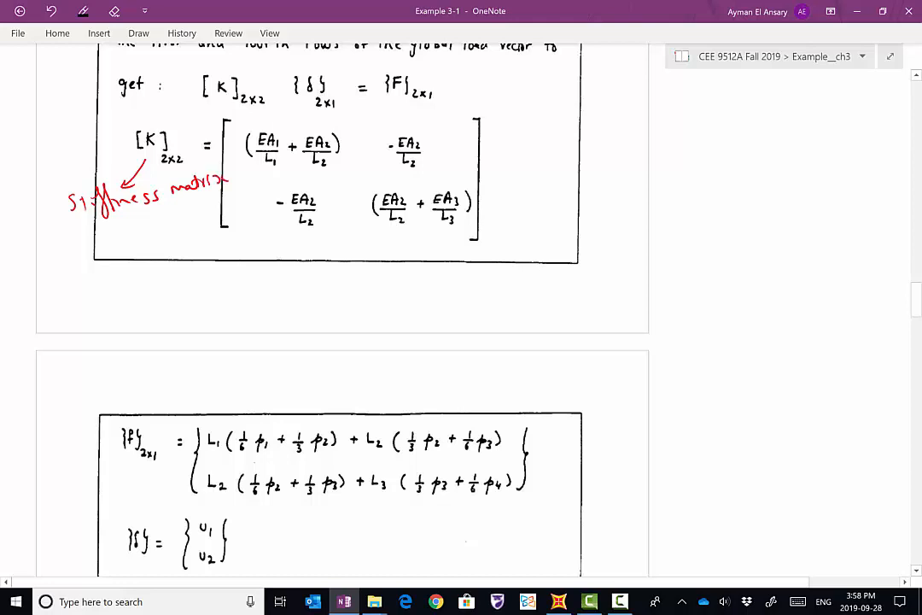
Write "after applying B.Cs" in red beneath the "Stiffness matrix" note and underline "B.Cs"
mouse_move(68, 240)
mouse_down()
mouse_move(75, 265)
mouse_move(87, 247)
mouse_up()
drag(82, 240, 100, 242)
mouse_move(102, 247)
mouse_down()
mouse_move(108, 237)
mouse_move(132, 240)
mouse_up()
drag(139, 230, 155, 245)
drag(154, 232, 170, 231)
mouse_move(171, 225)
mouse_down()
mouse_move(174, 241)
mouse_move(183, 230)
mouse_up()
drag(183, 224, 199, 224)
drag(205, 220, 201, 234)
mouse_move(116, 261)
mouse_down()
mouse_move(118, 275)
mouse_move(128, 273)
mouse_up()
mouse_move(145, 263)
mouse_down()
mouse_move(138, 272)
mouse_move(162, 271)
mouse_up()
drag(103, 296, 177, 274)
Draw a red arrow from the symbolic {f} 2x1 vector and label it "load vector after applying B.Cs"
scroll(342, 307, down, 4)
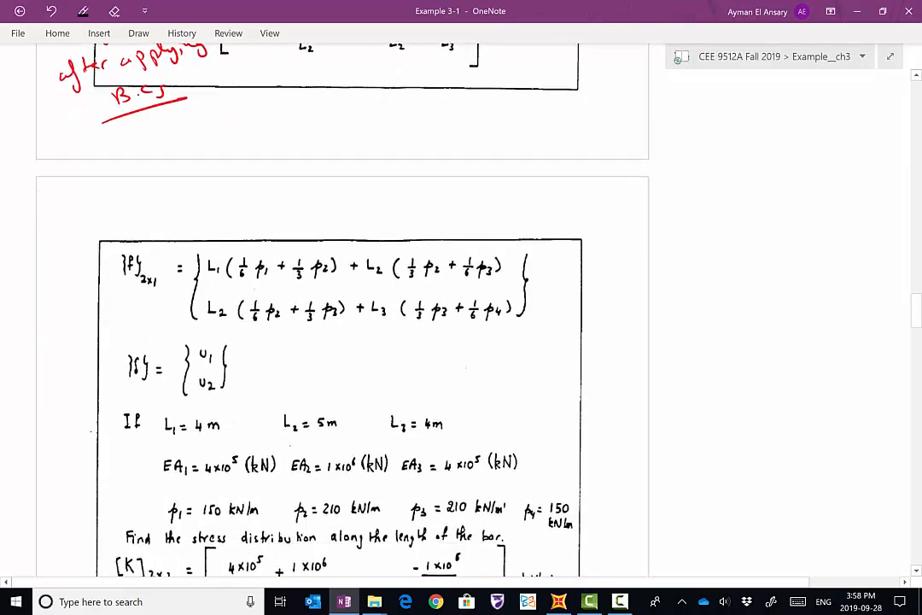
drag(107, 296, 126, 284)
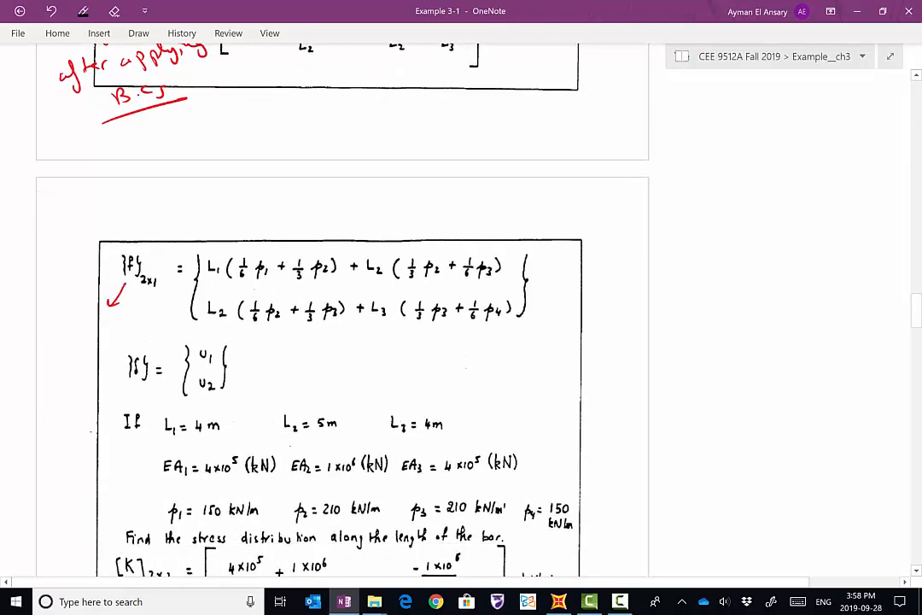
mouse_move(58, 314)
mouse_down()
mouse_move(55, 340)
mouse_move(69, 328)
mouse_up()
mouse_move(81, 327)
mouse_down()
mouse_move(83, 335)
mouse_move(96, 309)
mouse_move(115, 319)
mouse_up()
drag(116, 318, 129, 315)
mouse_move(138, 304)
mouse_down()
mouse_move(141, 316)
mouse_move(157, 308)
mouse_up()
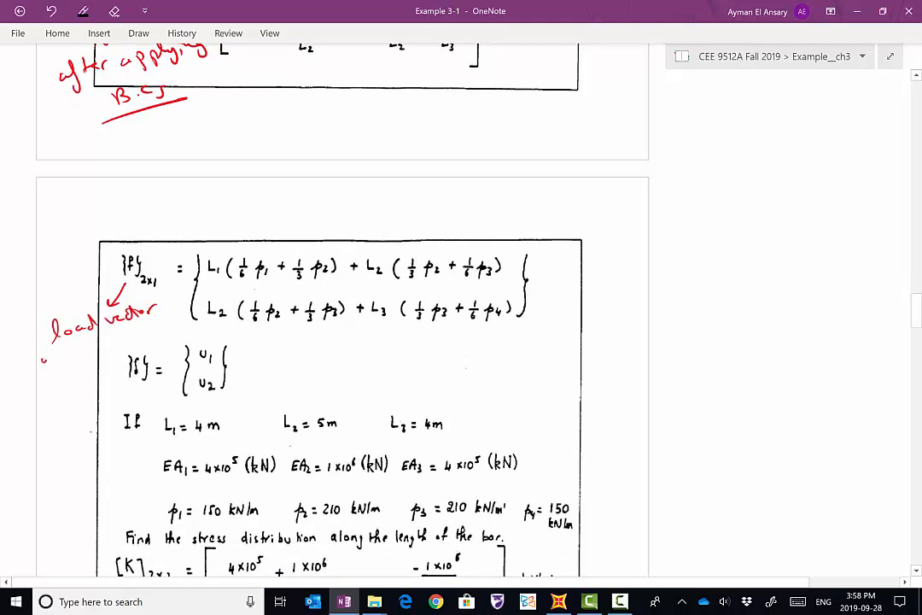
mouse_move(44, 355)
mouse_down()
mouse_move(48, 373)
mouse_move(94, 342)
mouse_move(152, 335)
mouse_move(157, 345)
mouse_move(205, 330)
mouse_up()
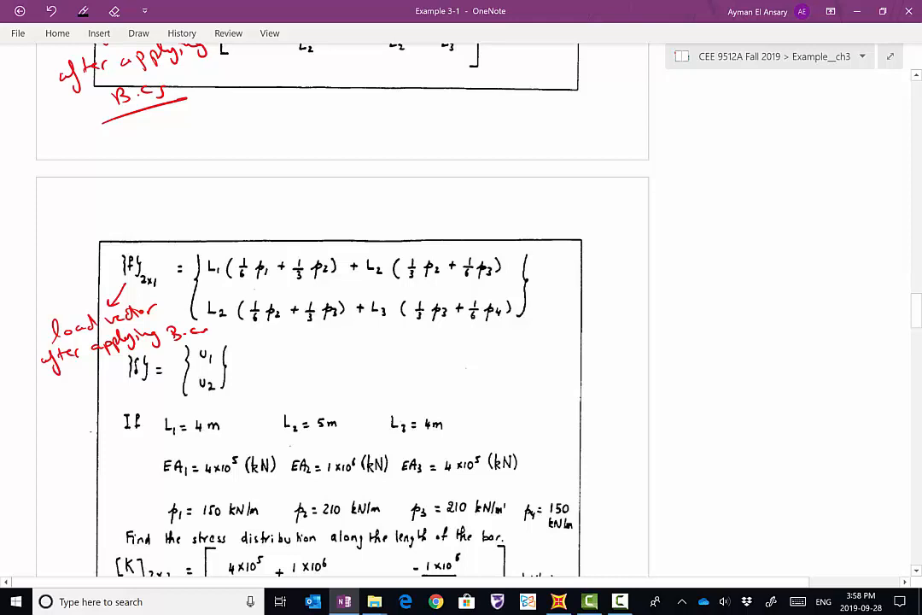
Cross out the u1, u2 entries of the displacement vector and write the corrected {δ} 2x1 = {u2, u3} beside it
drag(196, 352, 222, 384)
drag(231, 346, 185, 390)
mouse_move(342, 354)
mouse_down()
mouse_move(339, 376)
mouse_move(318, 355)
mouse_move(317, 390)
mouse_up()
mouse_move(346, 342)
mouse_down()
mouse_move(356, 341)
mouse_move(357, 401)
mouse_up()
drag(361, 396, 371, 402)
mouse_move(371, 396)
mouse_down()
mouse_move(362, 403)
mouse_move(392, 374)
mouse_up()
mouse_move(432, 334)
mouse_down()
mouse_move(435, 394)
mouse_move(457, 344)
mouse_move(481, 352)
mouse_move(462, 386)
mouse_move(475, 395)
mouse_up()
mouse_move(487, 335)
mouse_down()
mouse_move(497, 340)
mouse_move(489, 395)
mouse_up()
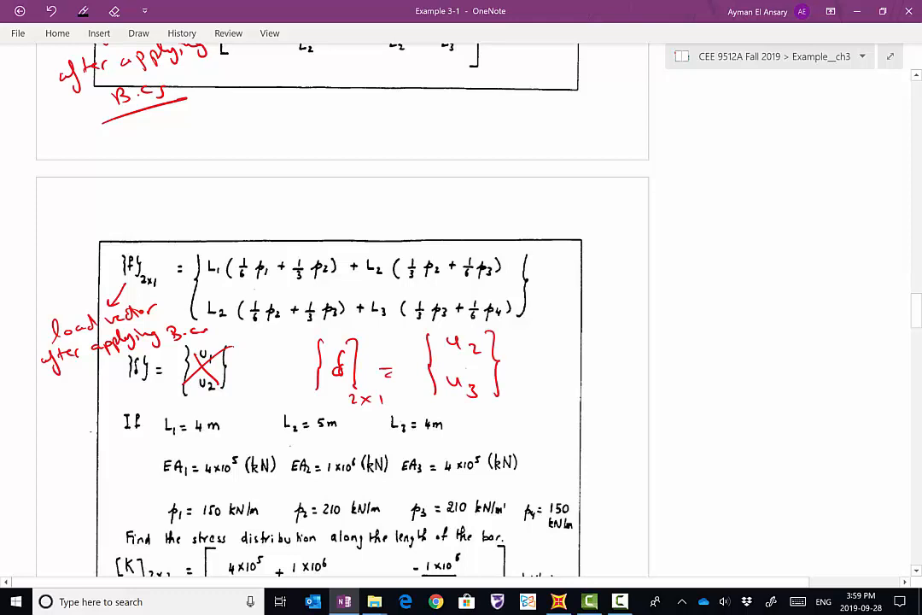
Underline L1 and EA1 in the list of given bar properties
scroll(342, 308, down, 5)
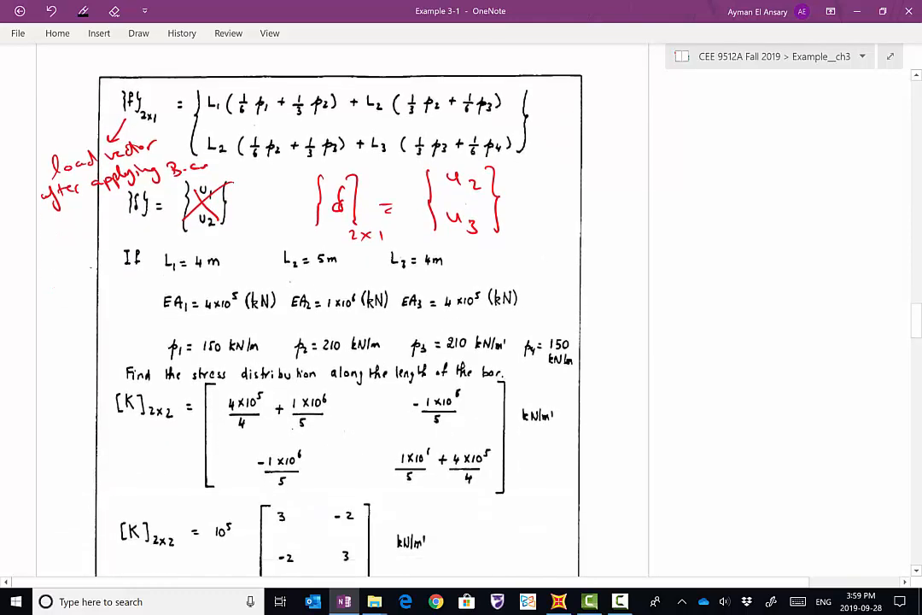
scroll(342, 307, down, 2)
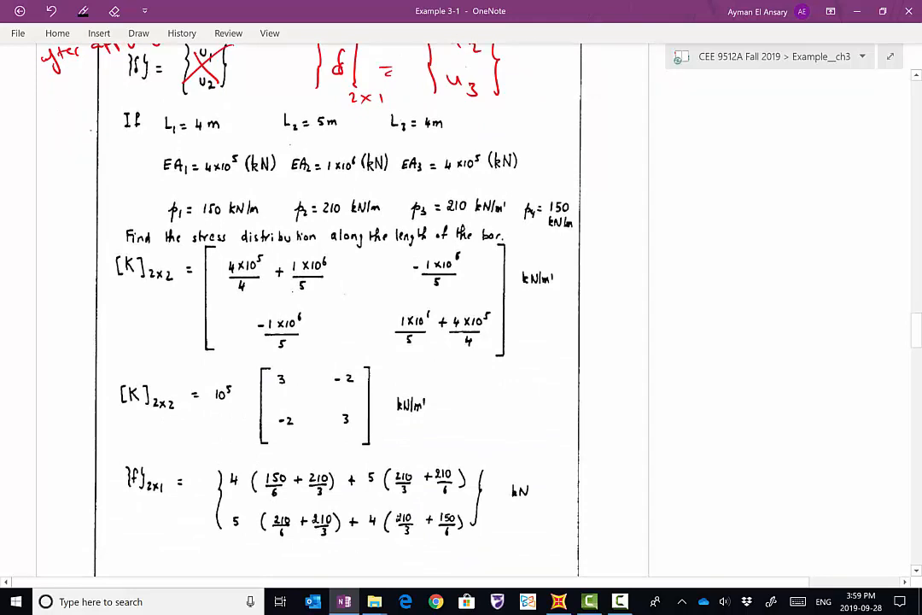
drag(164, 142, 186, 141)
drag(163, 186, 189, 187)
Draw a red box around the final u2, u3 displacement result in metres and underline both values
scroll(342, 307, down, 2)
scroll(341, 307, down, 1)
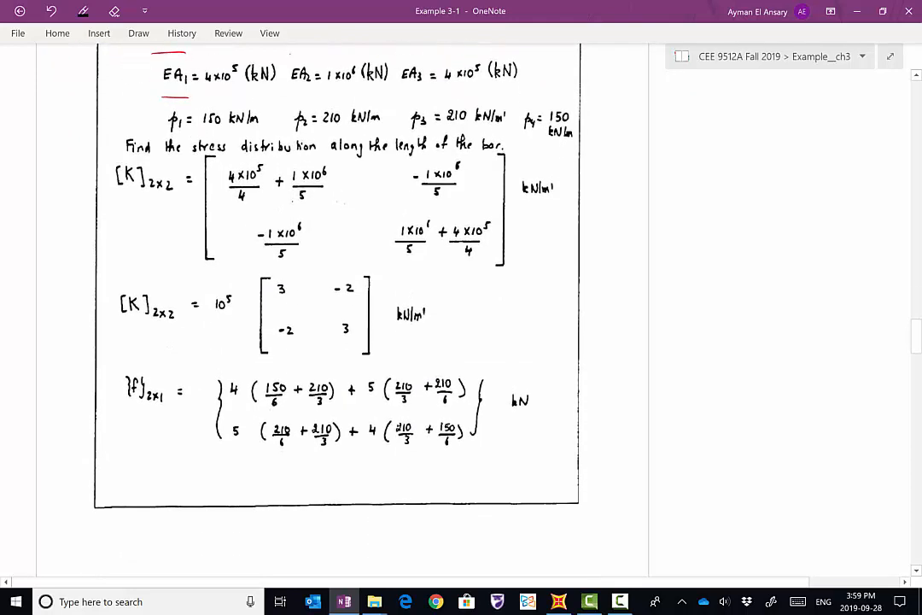
scroll(342, 308, down, 8)
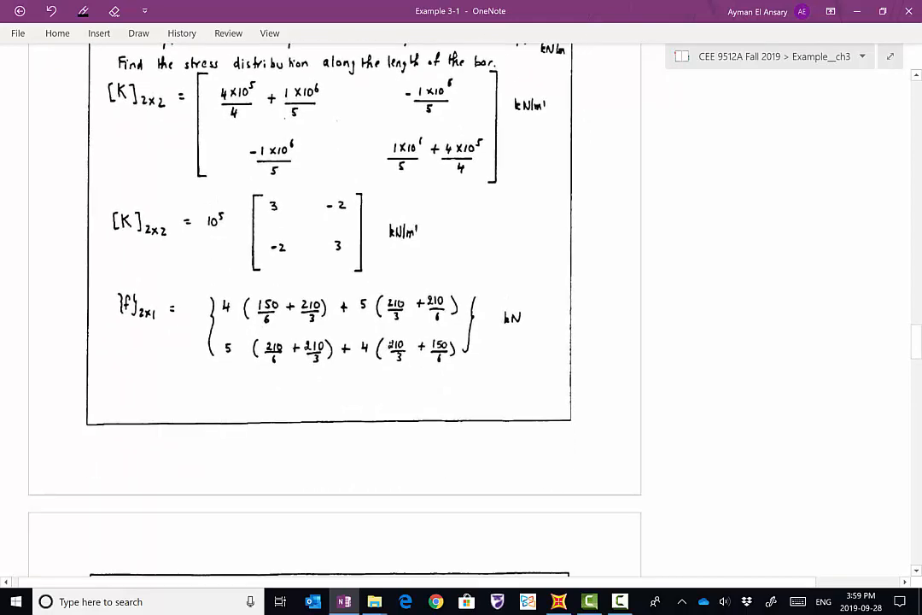
scroll(341, 308, up, 2)
scroll(341, 307, down, 4)
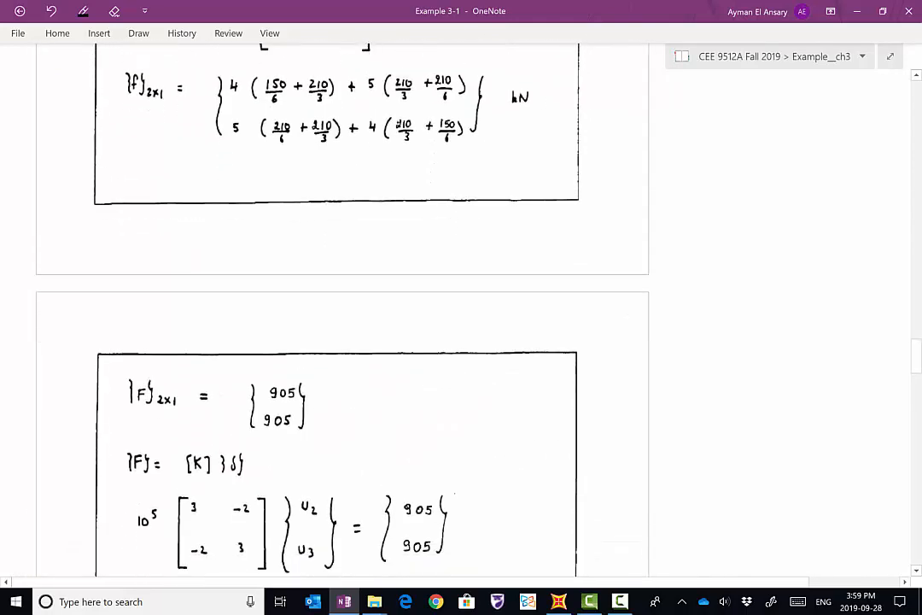
scroll(341, 307, down, 9)
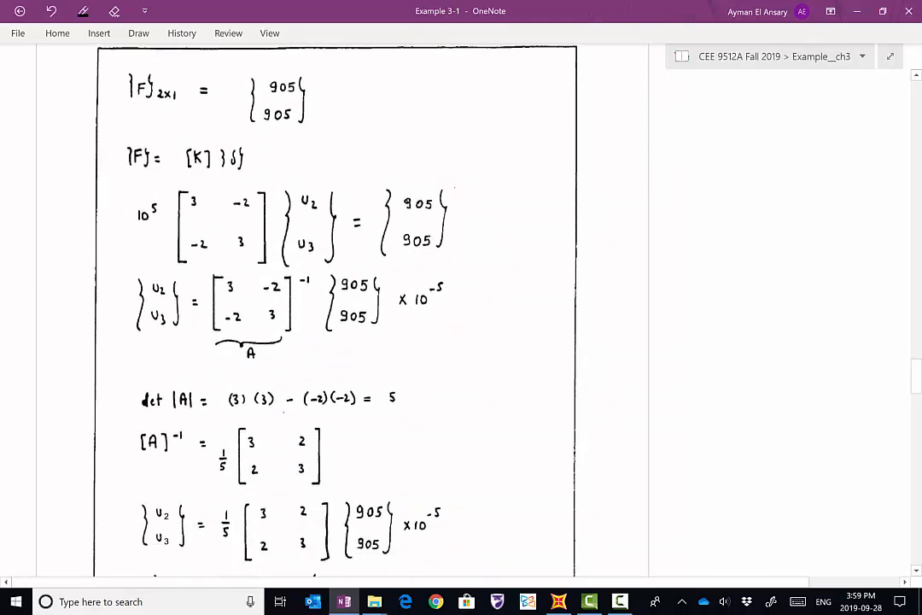
scroll(342, 307, right, 1)
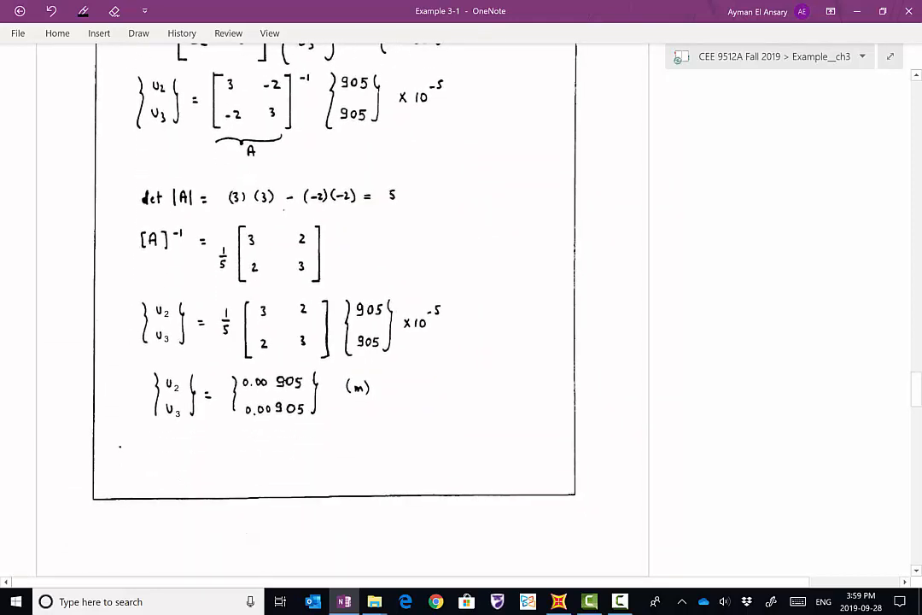
mouse_move(141, 432)
mouse_down()
mouse_move(385, 431)
mouse_move(142, 368)
mouse_move(303, 361)
mouse_move(392, 395)
mouse_move(394, 422)
mouse_up()
mouse_move(244, 396)
mouse_down()
mouse_move(286, 395)
mouse_move(290, 418)
mouse_up()
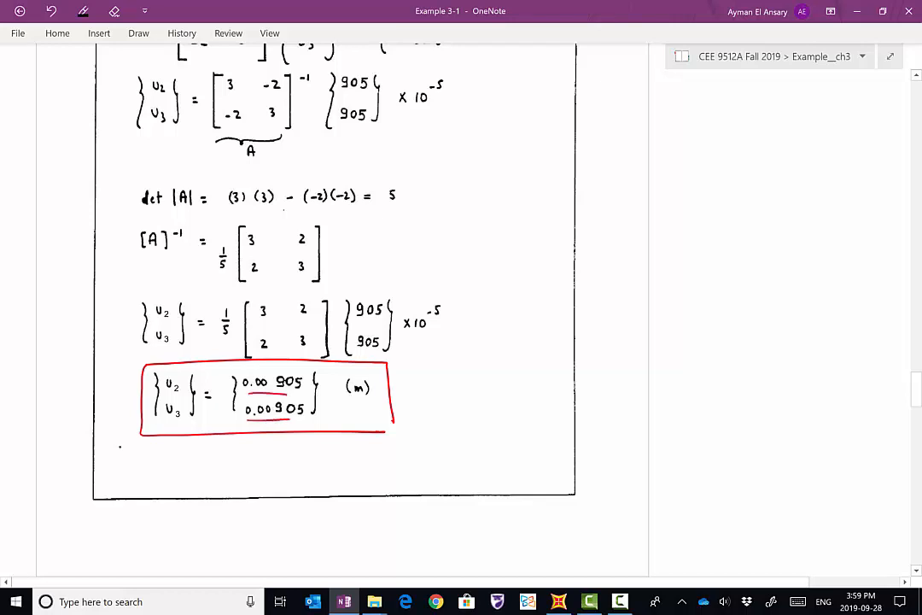
Circle nodes 1 and 2 of the Element 1 diagram in red, mark its first node, and add a boxed element number 1
scroll(341, 307, down, 5)
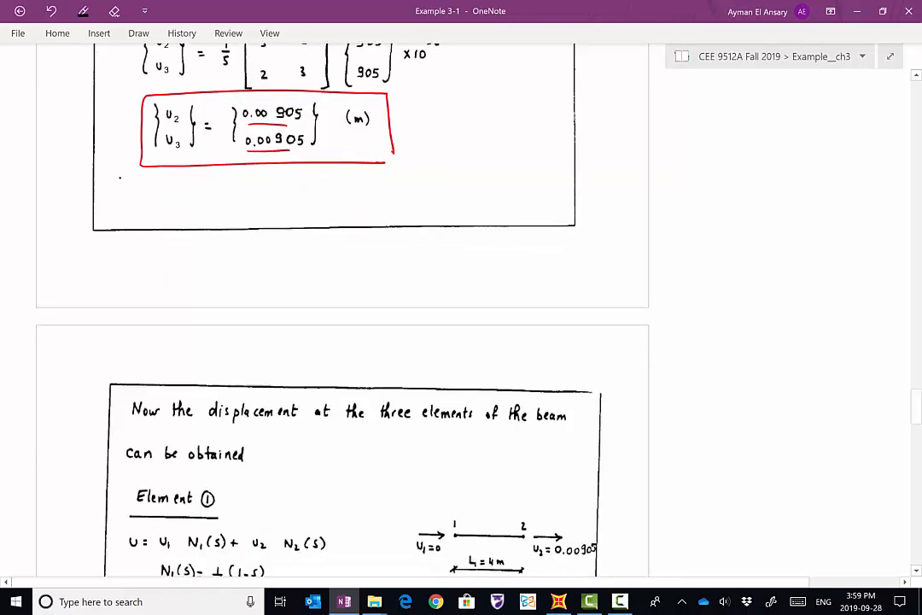
scroll(341, 307, down, 1)
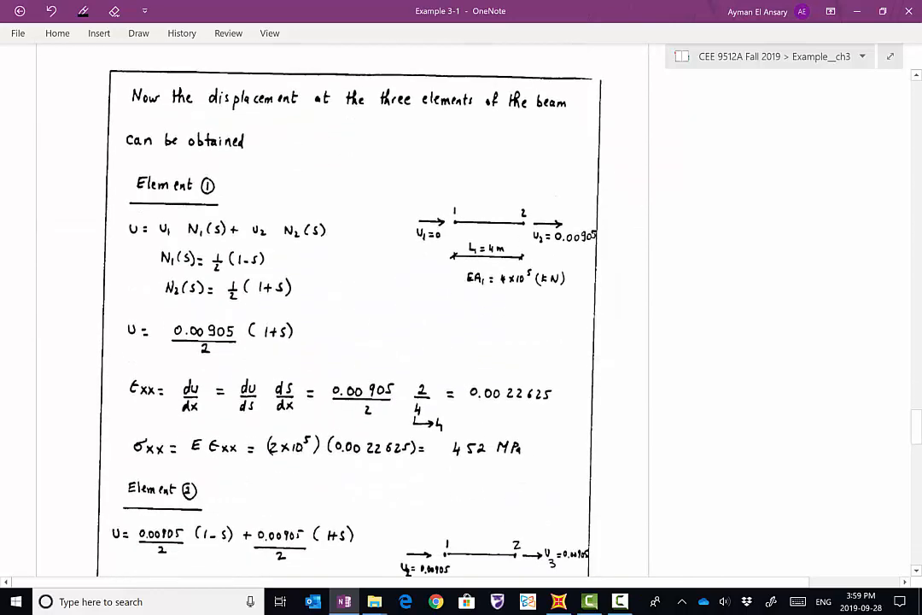
ctrl+scroll(342, 307, up, 2)
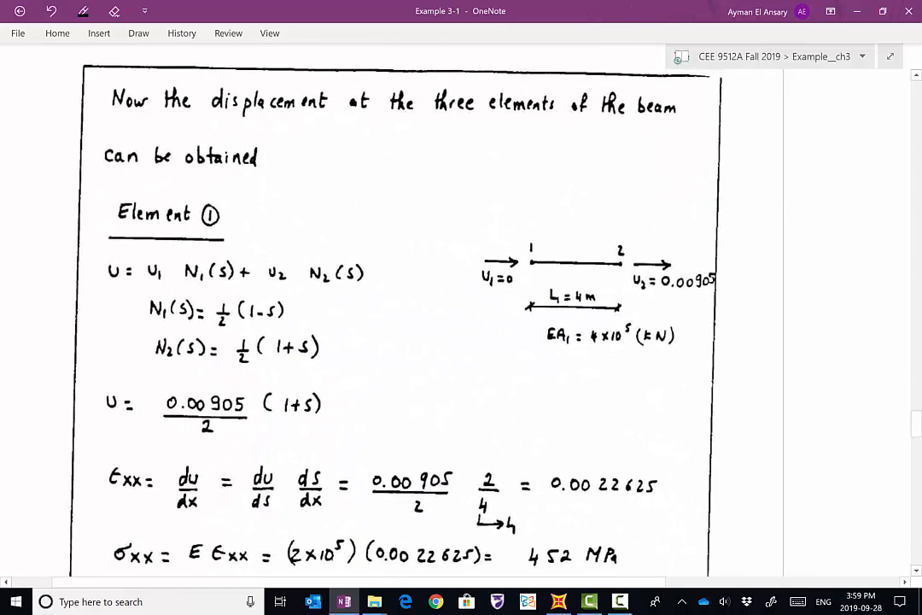
scroll(393, 342, down, 1)
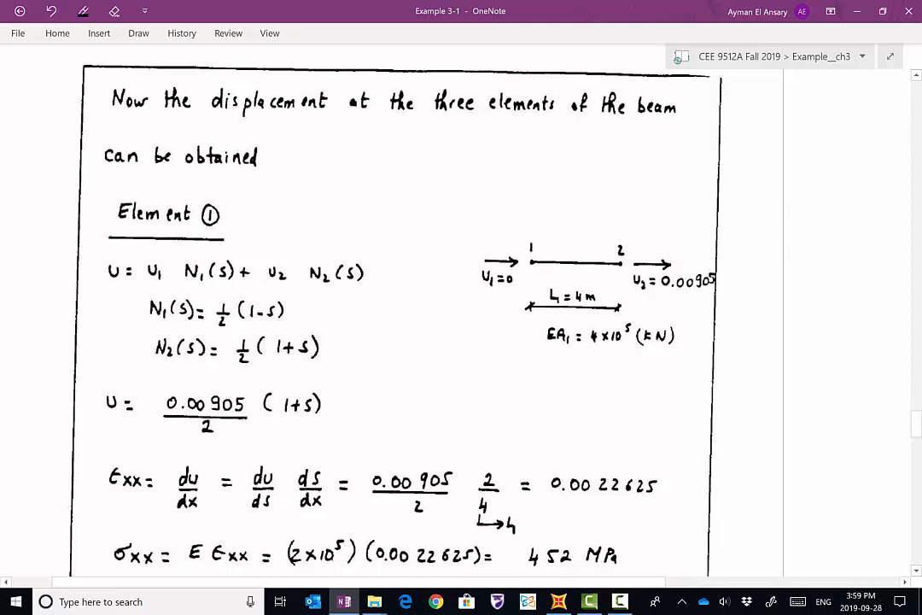
mouse_move(575, 218)
mouse_down()
mouse_move(576, 234)
mouse_move(587, 235)
mouse_move(530, 237)
mouse_up()
drag(625, 239, 622, 238)
drag(529, 262, 534, 262)
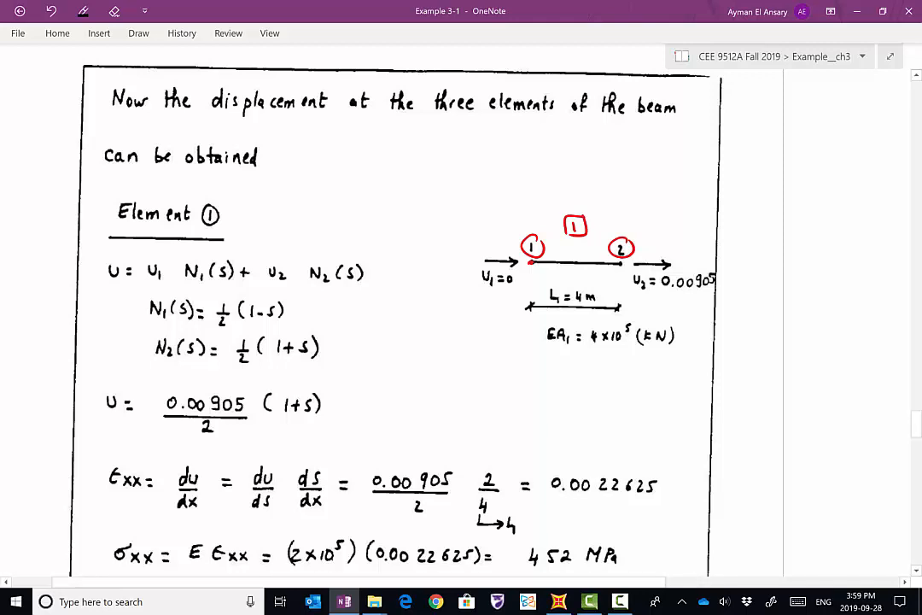
Underline the u2 value 0.00905 beside the Element 1 diagram and label it "FE solution" with an arrow and underline
mouse_move(660, 293)
mouse_down()
mouse_move(716, 291)
mouse_move(721, 302)
mouse_move(756, 300)
mouse_move(774, 314)
mouse_up()
click(772, 300)
mouse_move(759, 307)
mouse_down()
mouse_move(769, 308)
mouse_move(733, 334)
mouse_move(751, 323)
mouse_move(812, 333)
mouse_up()
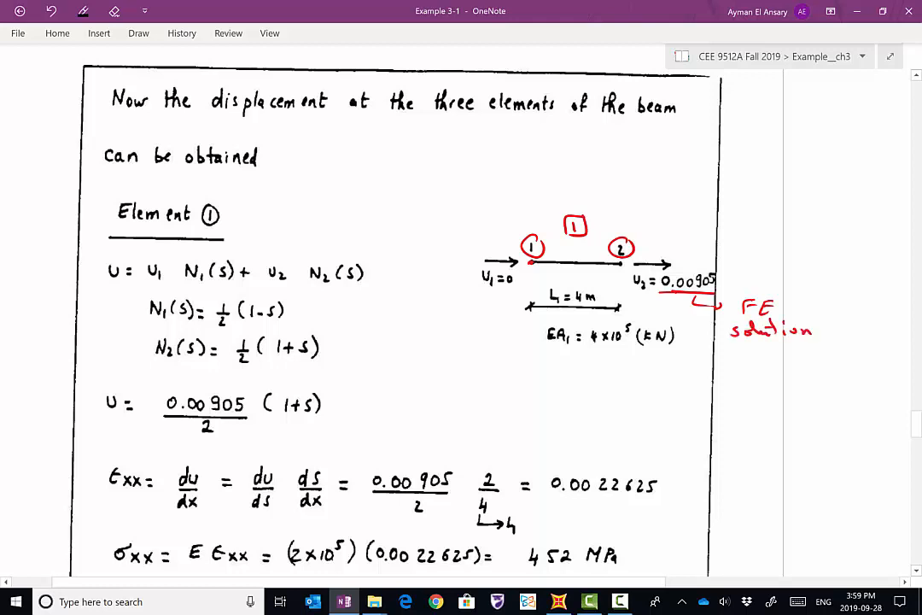
drag(732, 346, 815, 346)
Underline N1 and N2 in the Element 1 displacement equation and draw an arrow from the substituted expression to a handwritten u(S)
drag(181, 286, 204, 287)
drag(309, 287, 332, 287)
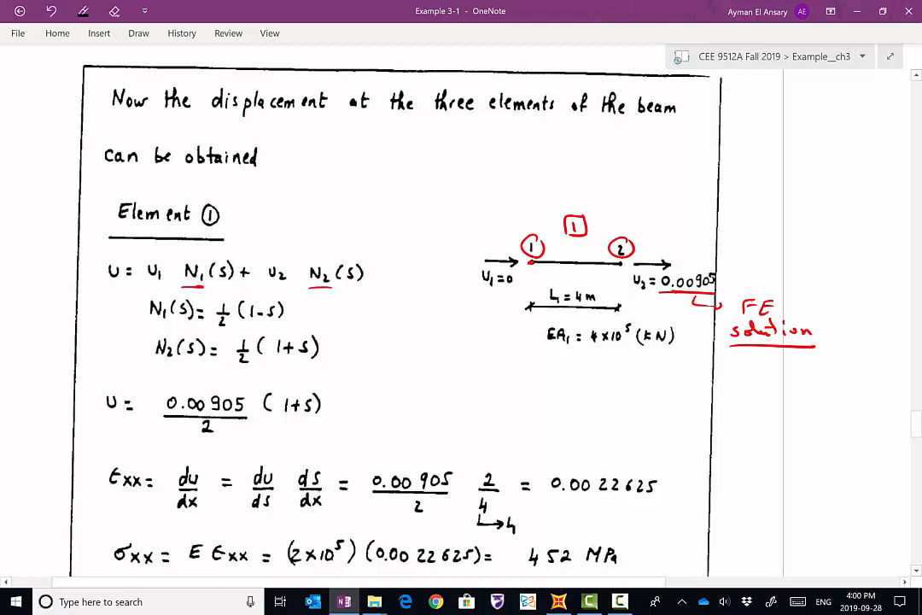
drag(340, 412, 427, 414)
mouse_move(450, 395)
mouse_down()
mouse_move(440, 414)
mouse_move(463, 417)
mouse_up()
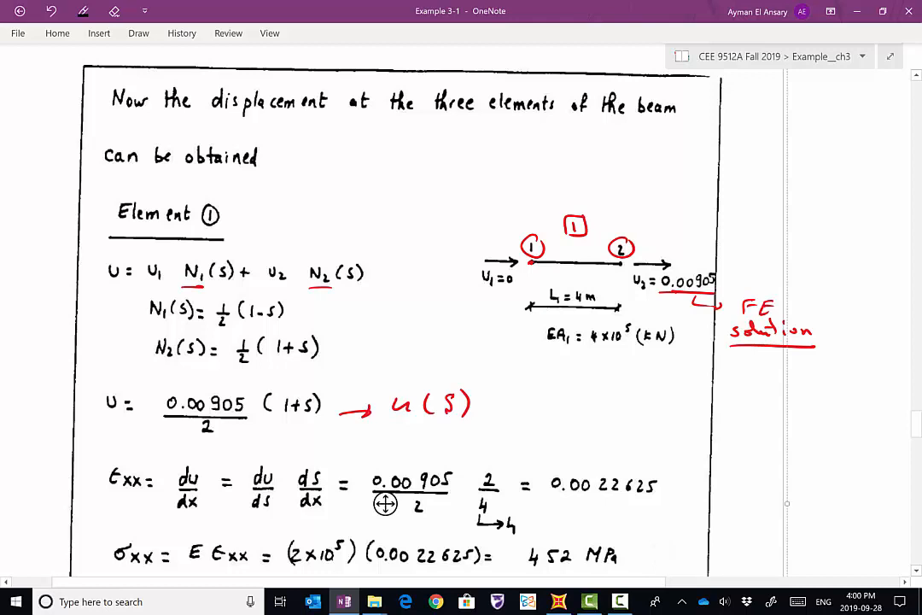
Sketch a red line element above the Element 1 diagram with a central axis arrow labelled S=0
drag(453, 176, 562, 175)
mouse_move(448, 174)
mouse_down()
mouse_move(511, 146)
mouse_move(517, 154)
mouse_move(499, 133)
mouse_move(524, 129)
mouse_up()
click(560, 176)
drag(533, 122, 534, 122)
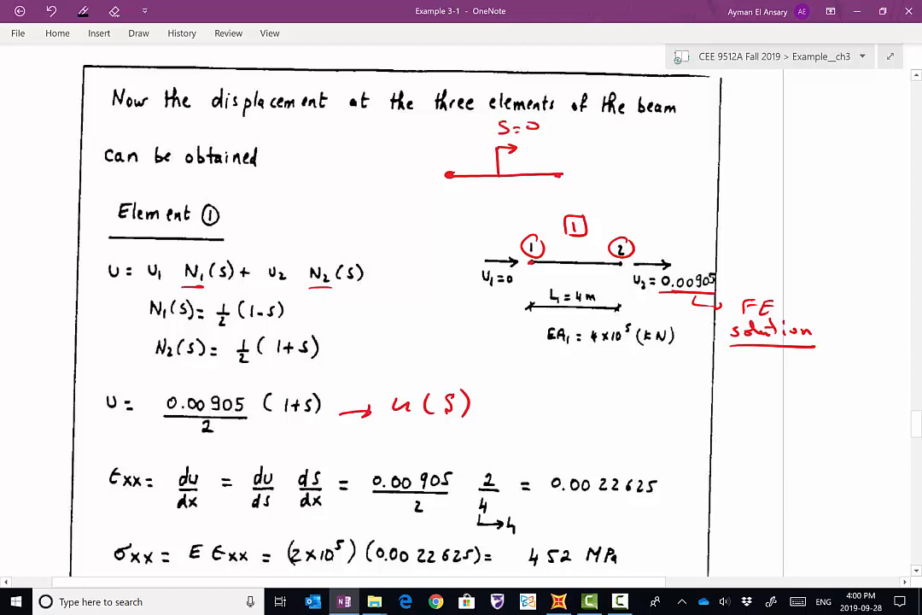
Number the sketched element's end nodes 1 and 2 in circles and label them S=-1 and S=1
mouse_move(439, 195)
mouse_down()
mouse_move(442, 206)
mouse_move(438, 190)
mouse_up()
mouse_move(553, 195)
mouse_down()
mouse_move(565, 204)
mouse_move(557, 189)
mouse_up()
mouse_move(444, 145)
mouse_down()
mouse_move(444, 162)
mouse_move(447, 151)
mouse_move(419, 135)
mouse_up()
drag(430, 128, 436, 132)
drag(440, 130, 445, 129)
drag(456, 122, 456, 137)
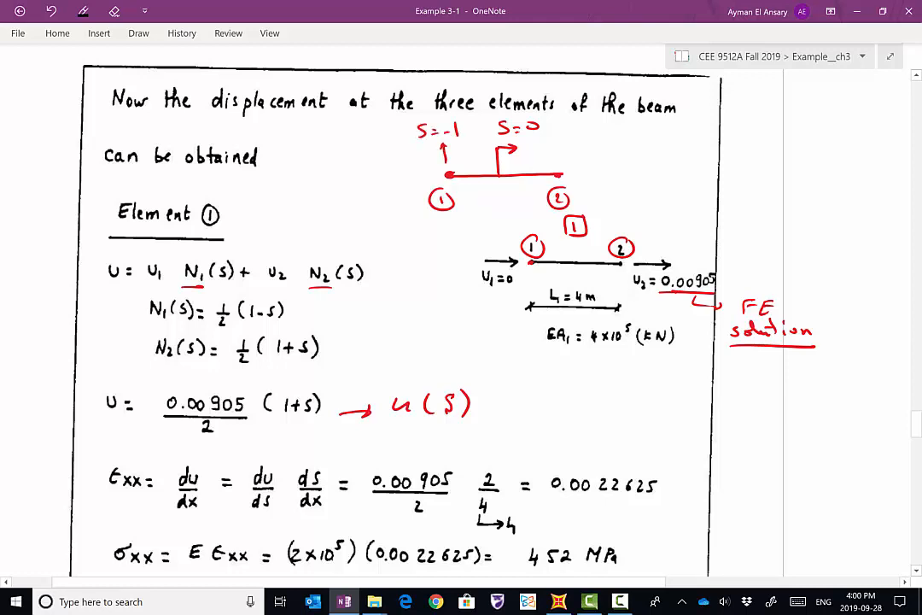
drag(559, 154, 559, 173)
drag(564, 131, 557, 143)
drag(567, 134, 573, 139)
drag(588, 129, 588, 144)
Draw an arrow through the u1 N1(S) term and complete u(S) = 1/2 (1+S) u2, with an arrow from u2 to 0.00905
drag(485, 404, 496, 411)
mouse_move(162, 292)
mouse_down()
mouse_move(224, 249)
mouse_move(205, 258)
mouse_up()
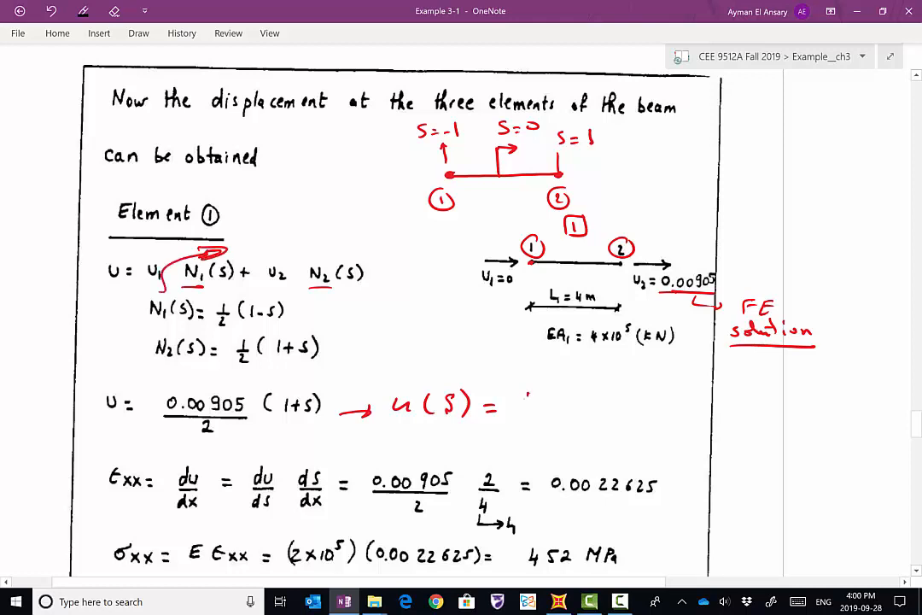
drag(517, 393, 519, 408)
drag(529, 396, 522, 409)
mouse_move(532, 413)
mouse_down()
mouse_move(540, 422)
mouse_move(579, 410)
mouse_up()
mouse_move(588, 406)
mouse_down()
mouse_move(614, 420)
mouse_move(586, 416)
mouse_up()
mouse_move(643, 394)
mouse_down()
mouse_move(676, 420)
mouse_move(702, 384)
mouse_move(696, 390)
mouse_move(730, 380)
mouse_up()
drag(740, 386, 750, 381)
mouse_move(770, 379)
mouse_down()
mouse_move(792, 386)
mouse_move(808, 375)
mouse_move(818, 386)
mouse_up()
drag(824, 373, 833, 372)
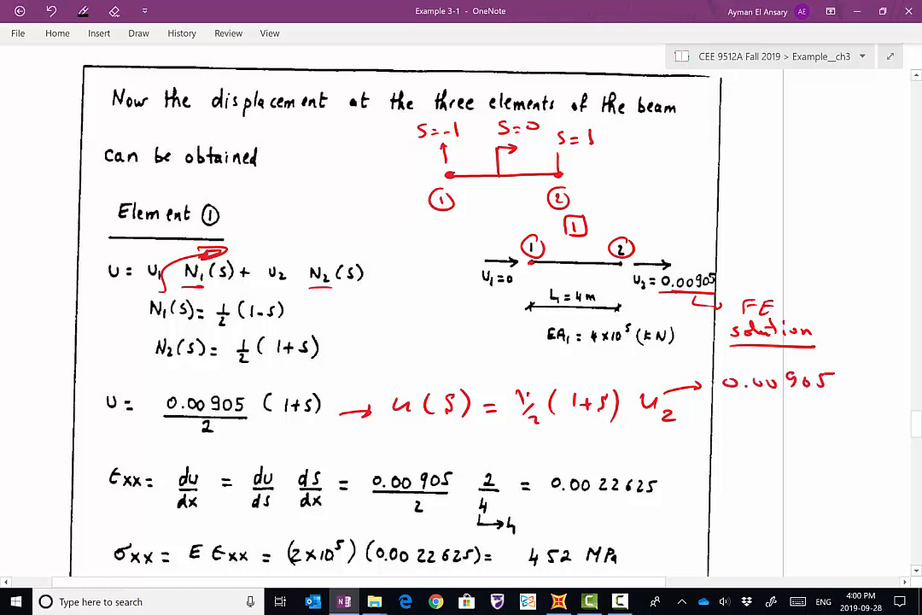
Label εxx of Element 1 as "strain" with an arrow and draw an arrow from du/dx to du/ds
scroll(393, 308, down, 3)
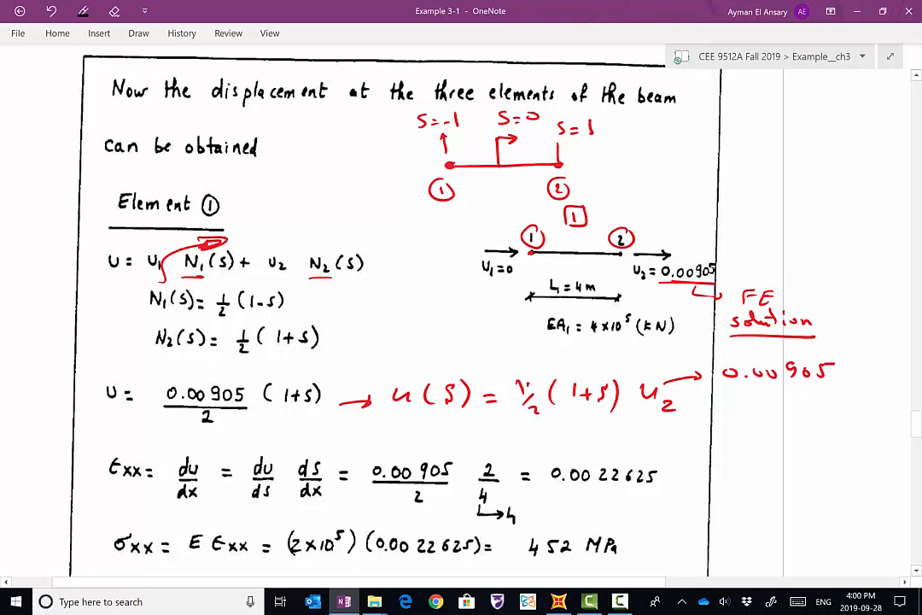
mouse_move(75, 339)
mouse_down()
mouse_move(104, 351)
mouse_move(96, 357)
mouse_move(103, 333)
mouse_up()
mouse_move(112, 323)
mouse_down()
mouse_move(120, 333)
mouse_move(149, 329)
mouse_up()
drag(151, 324, 164, 324)
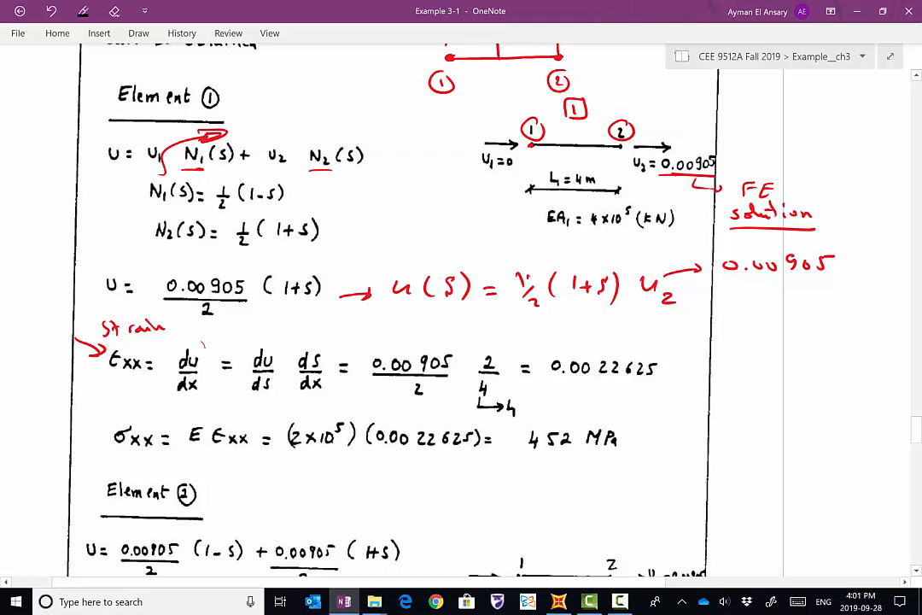
drag(202, 346, 264, 340)
scroll(381, 261, up, 1)
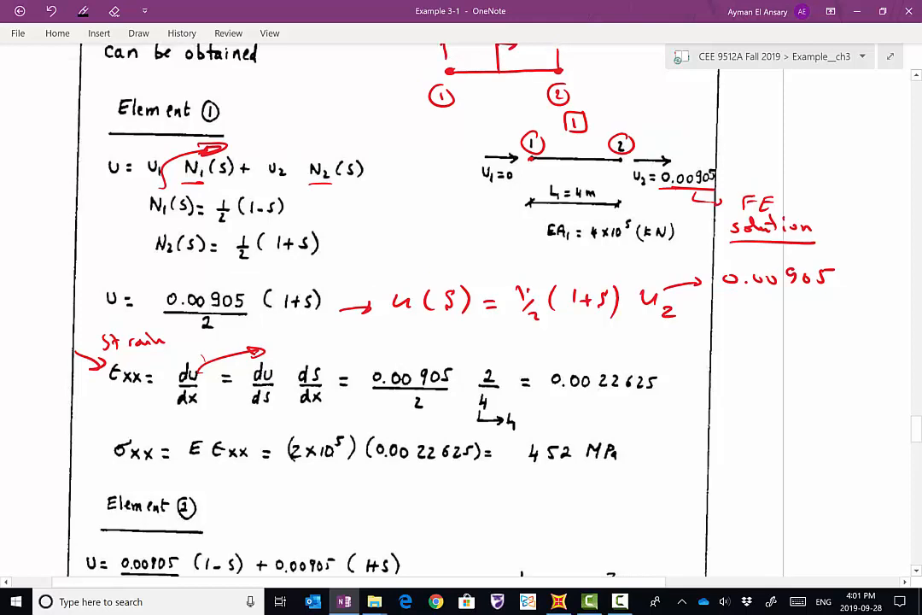
Write the fraction (u2 - u1)/Le above the Element 1 strain equation
drag(331, 326, 350, 341)
mouse_move(367, 336)
mouse_down()
mouse_move(393, 325)
mouse_move(402, 342)
mouse_up()
mouse_move(330, 347)
mouse_down()
mouse_move(403, 347)
mouse_move(359, 363)
mouse_move(382, 365)
mouse_up()
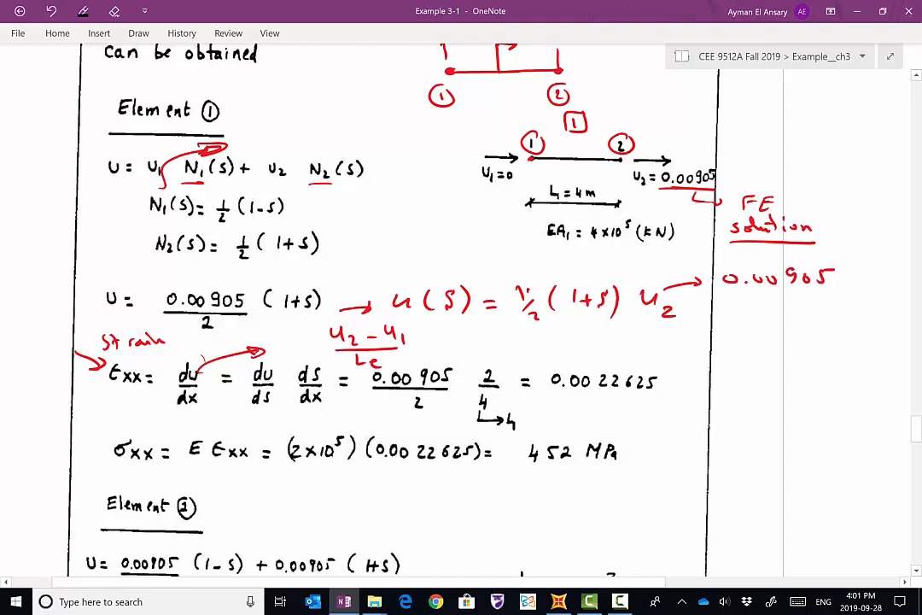
Extend the strain fraction with = (0.00905 - 0)/4 = and draw a curved arrow to the result 0.0022625
drag(441, 347, 458, 347)
drag(442, 354, 461, 354)
mouse_move(502, 335)
mouse_down()
mouse_move(503, 344)
mouse_move(503, 335)
mouse_up()
click(516, 342)
drag(526, 335, 617, 339)
drag(636, 333, 634, 333)
drag(498, 346, 639, 350)
drag(557, 359, 560, 370)
mouse_move(647, 351)
mouse_down()
mouse_move(702, 369)
mouse_move(665, 384)
mouse_move(680, 392)
mouse_up()
Label εxx in the Element 1 stress equation as "strain" with an arrow and double underline
scroll(381, 261, down, 3)
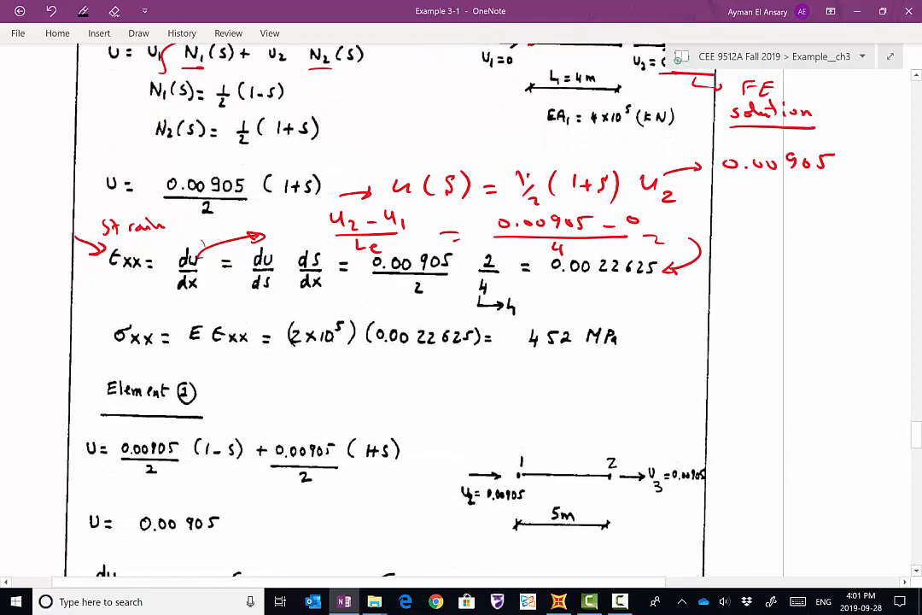
scroll(381, 261, down, 1)
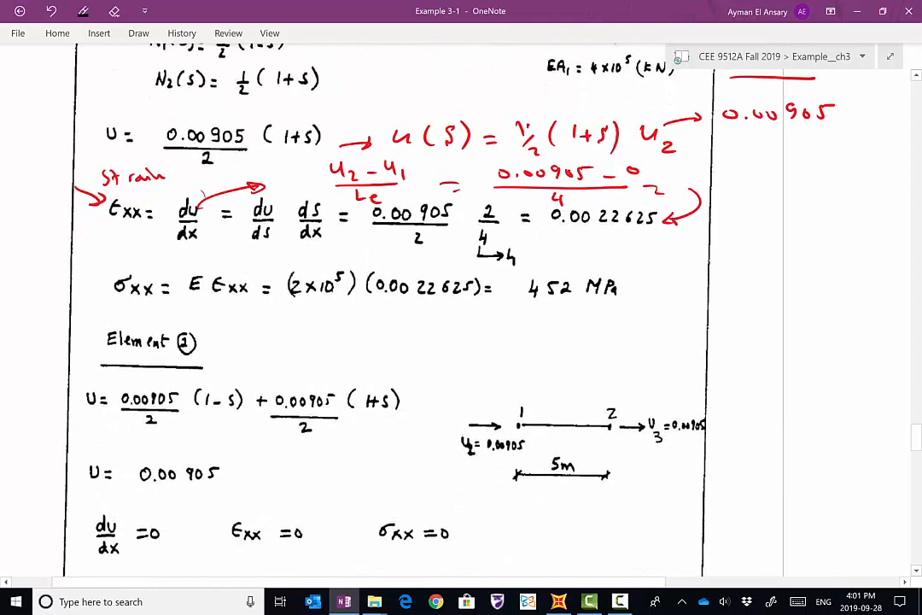
mouse_move(231, 305)
mouse_down()
mouse_move(250, 324)
mouse_move(313, 323)
mouse_up()
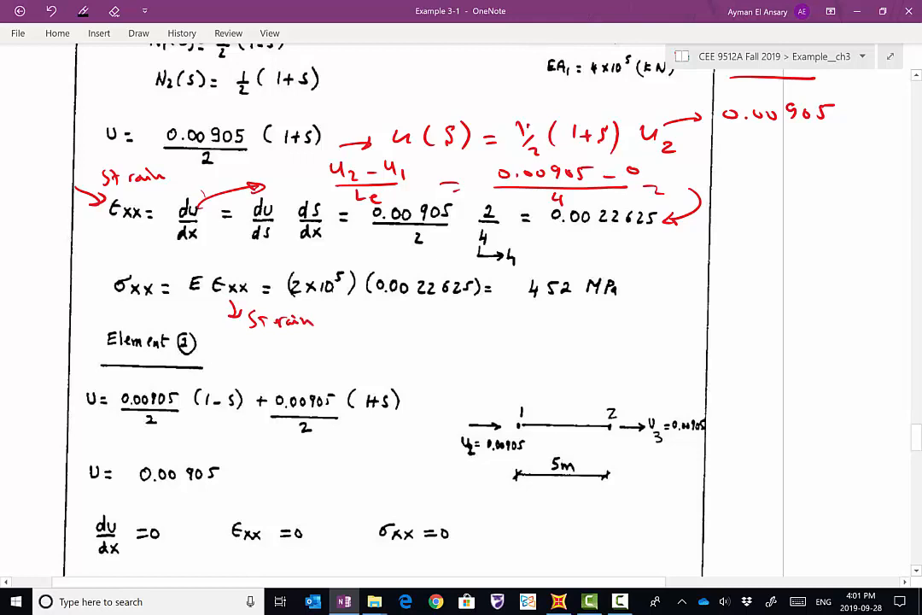
mouse_move(249, 333)
mouse_down()
mouse_move(313, 330)
mouse_move(306, 336)
mouse_up()
Box the 452 MPa stress of Element 1 in red and write a double-underlined "constant" beside it
drag(520, 305, 623, 303)
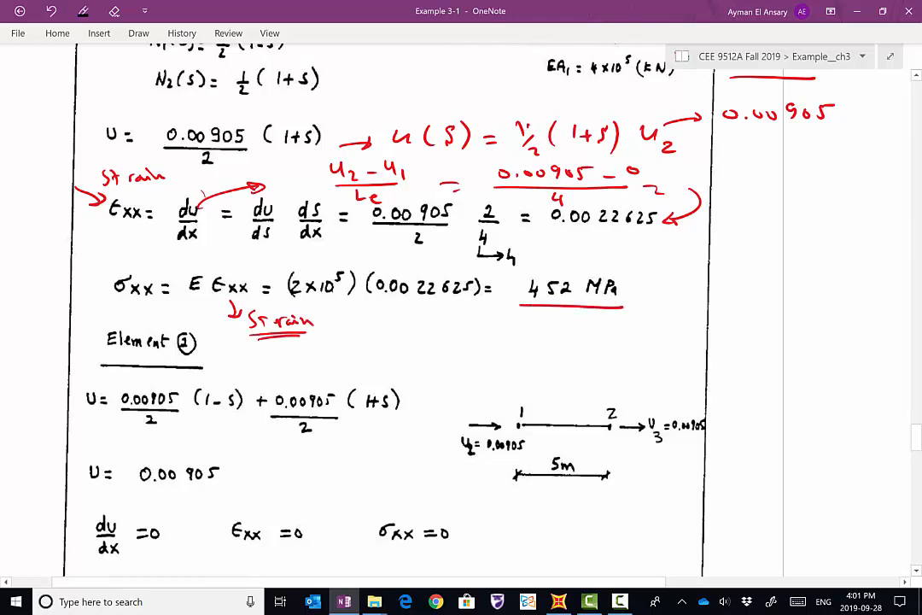
mouse_move(515, 306)
mouse_down()
mouse_move(515, 274)
mouse_move(625, 272)
mouse_move(626, 306)
mouse_move(722, 291)
mouse_move(759, 299)
mouse_move(768, 287)
mouse_up()
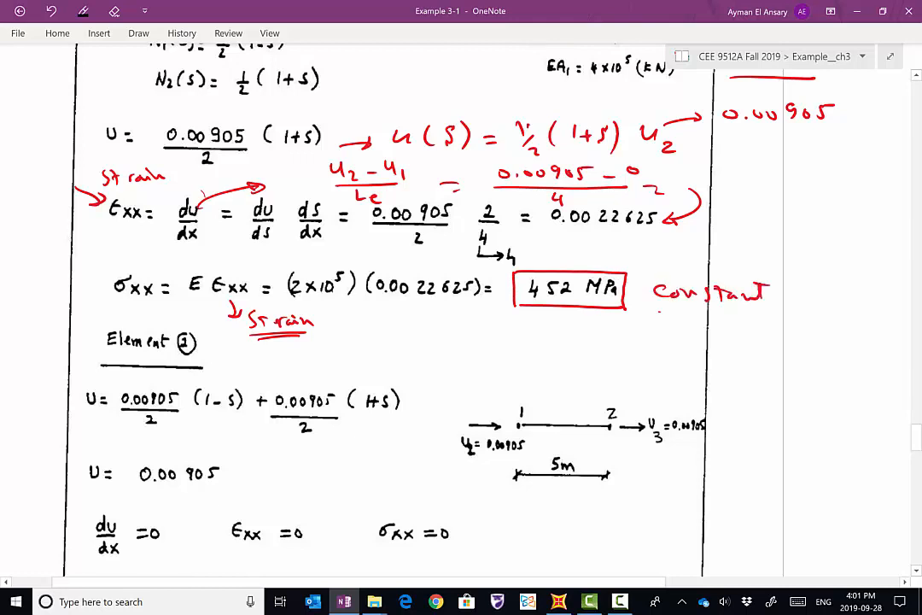
drag(659, 310, 760, 316)
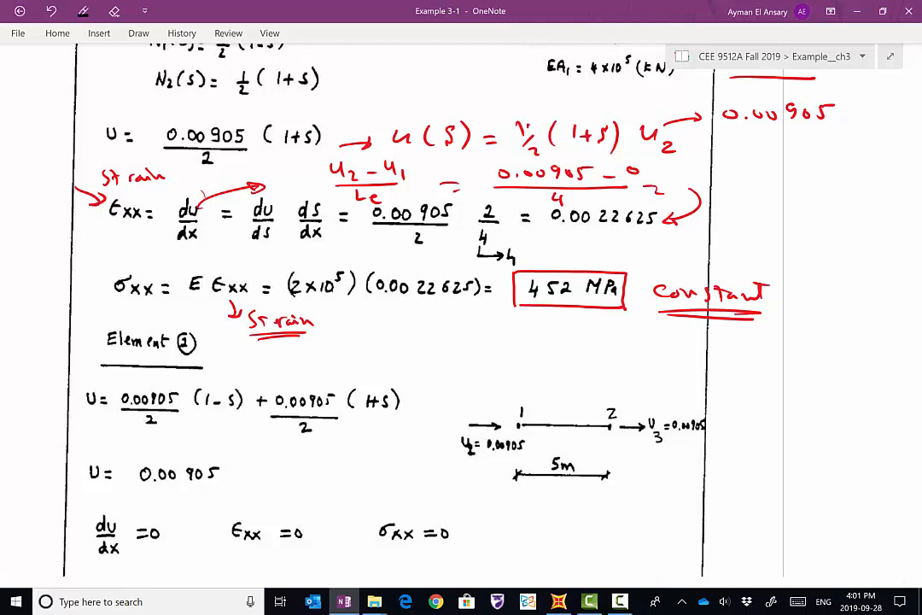
Underline εxx = 0 and σxx = 0 in the Element 2 results
scroll(388, 307, down, 1)
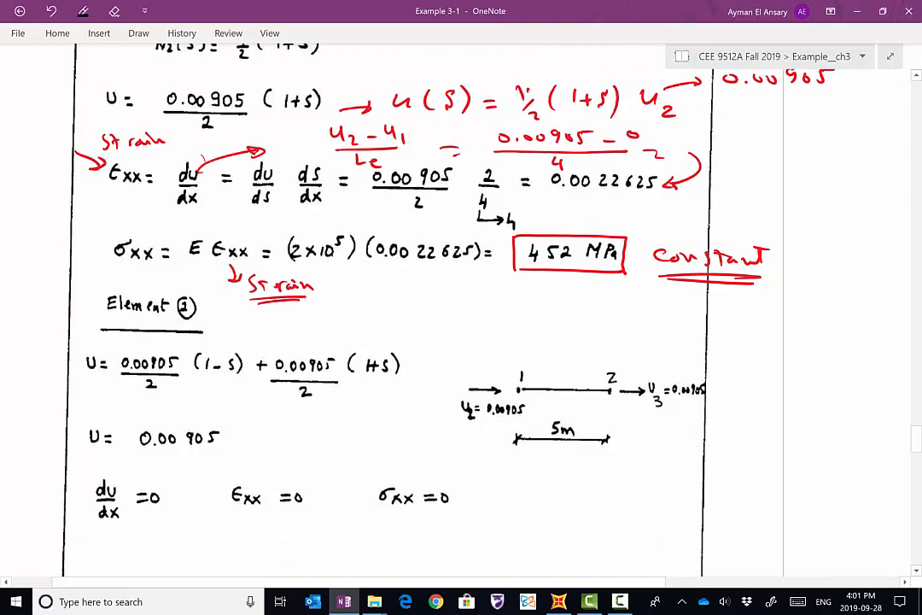
scroll(388, 308, down, 1)
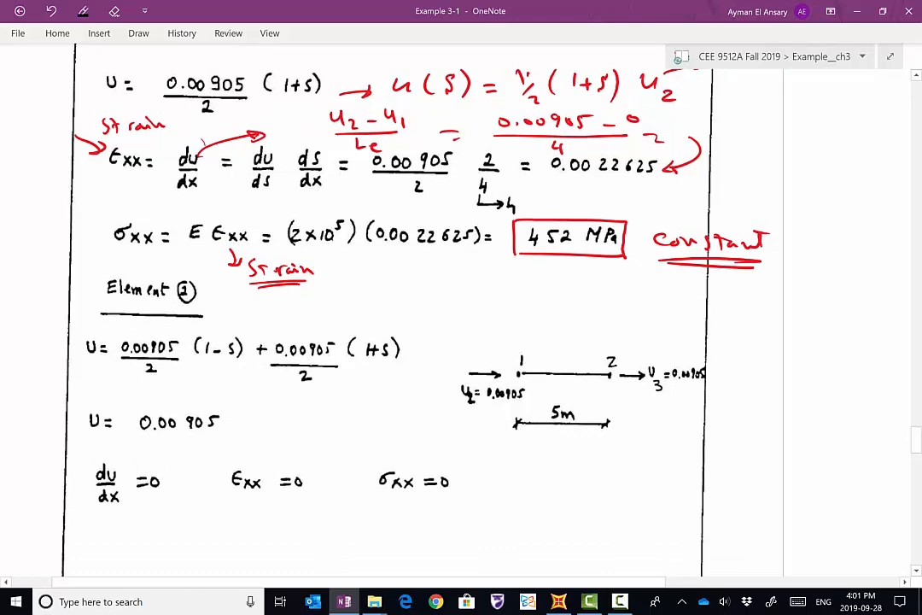
scroll(388, 308, down, 3)
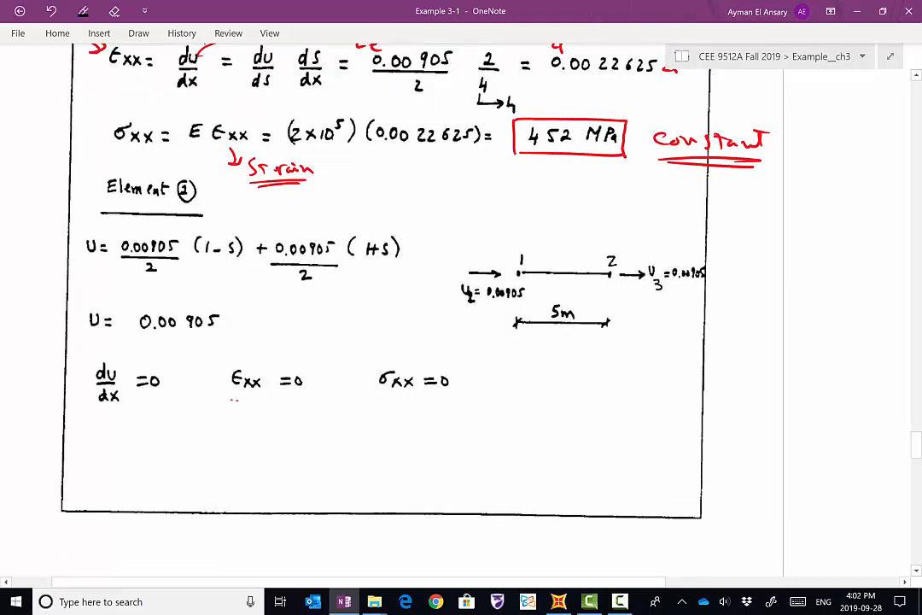
drag(230, 398, 310, 398)
drag(387, 404, 462, 404)
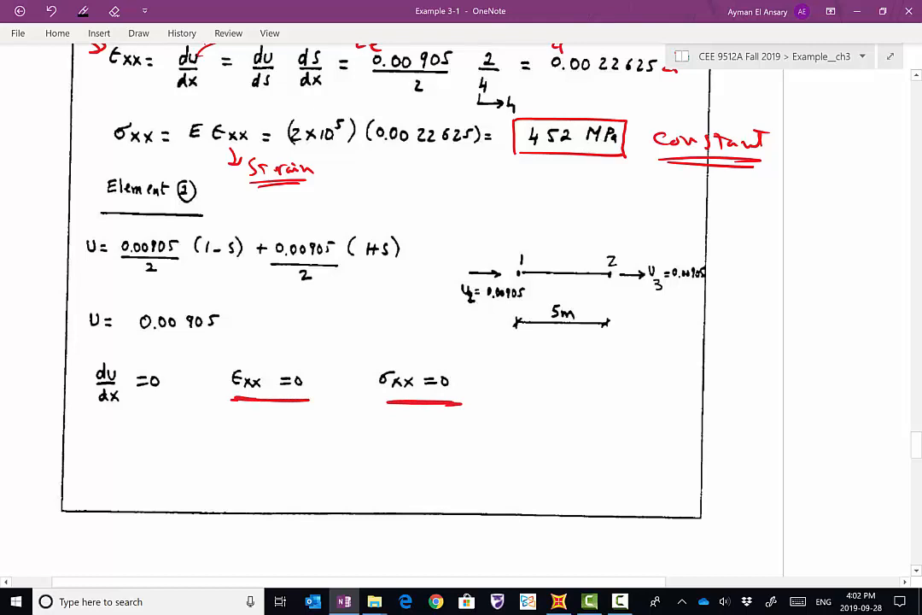
Dot the end nodes of the 5 m element, label them i and J, and underline both 0.00905 nodal displacements
click(519, 271)
drag(513, 237, 520, 245)
click(516, 227)
click(610, 275)
mouse_move(608, 228)
mouse_down()
mouse_move(615, 241)
mouse_move(629, 226)
mouse_up()
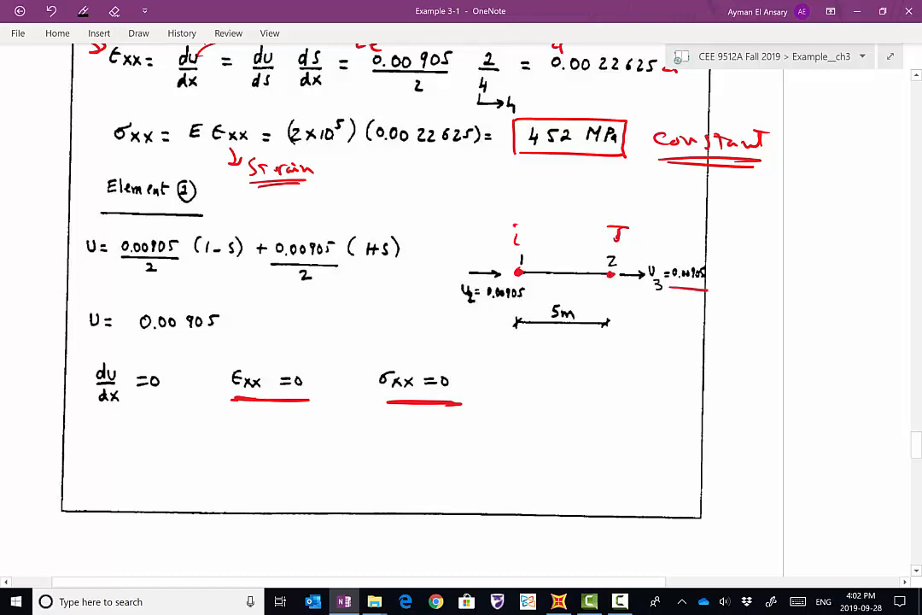
drag(487, 308, 534, 307)
drag(671, 289, 707, 289)
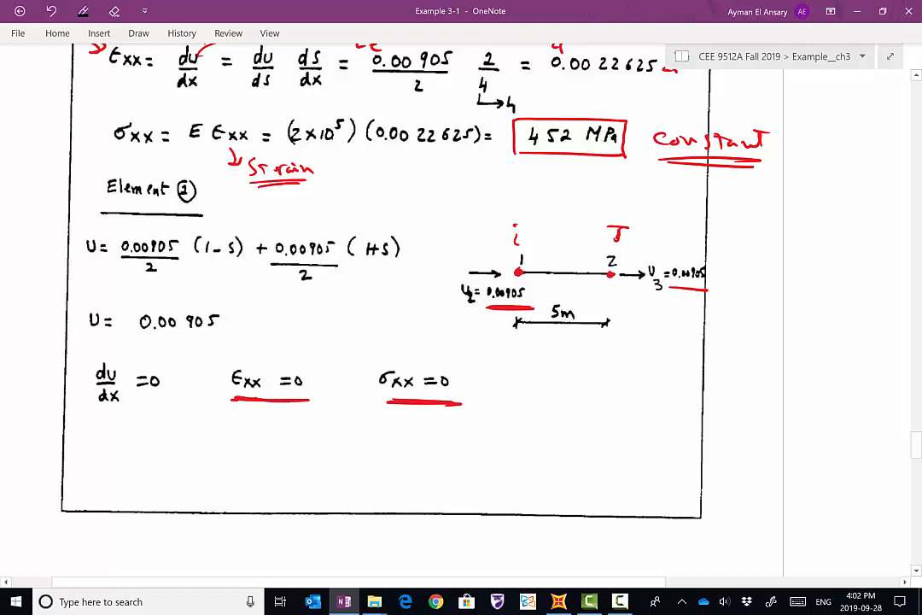
Write a boxed element number 3 above the diagram of the last 4 m element
scroll(392, 282, down, 1)
scroll(391, 282, down, 5)
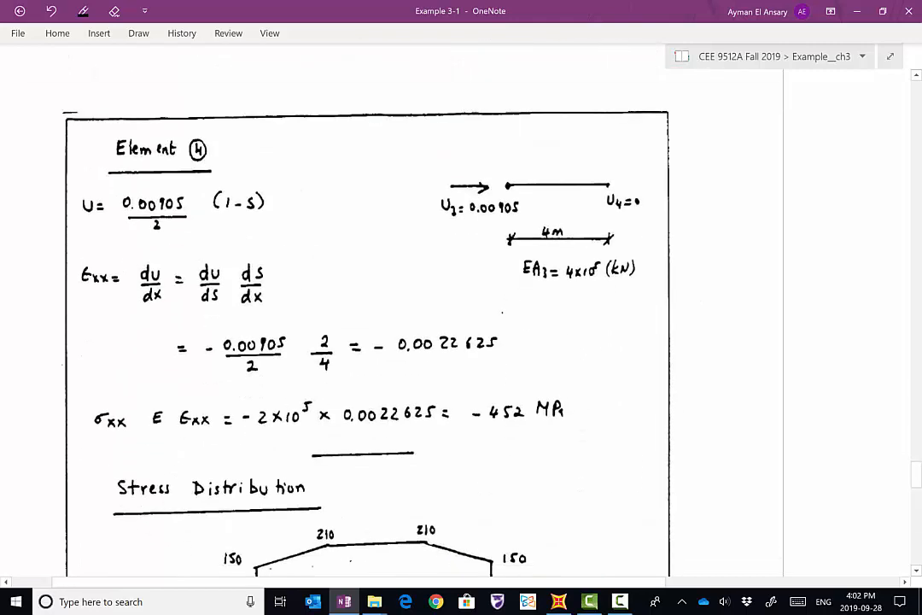
mouse_move(565, 132)
mouse_down()
mouse_move(565, 150)
mouse_move(584, 128)
mouse_move(587, 152)
mouse_up()
Underline the last element's strain of -0.0022625 and box its stress of -452 MPa in red
scroll(368, 333, down, 1)
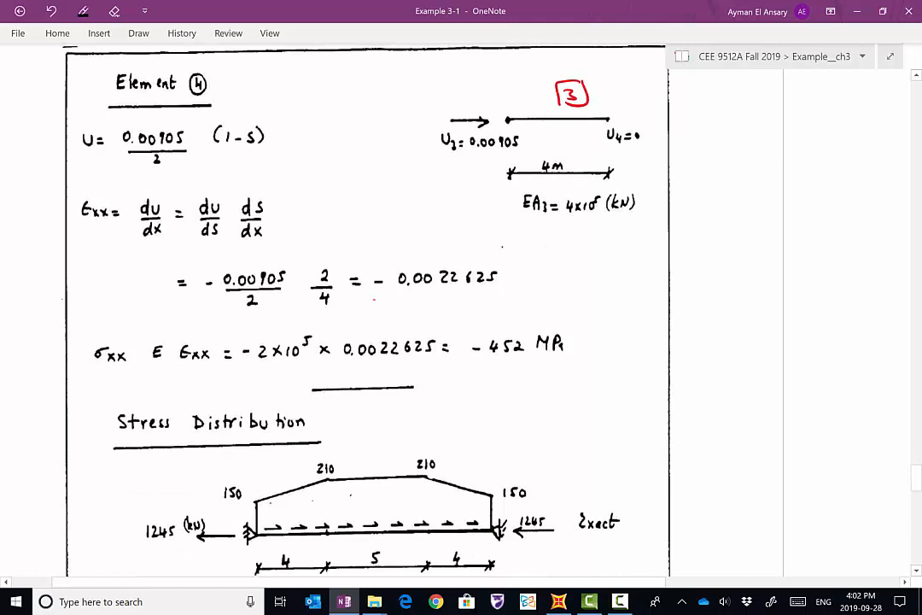
drag(373, 299, 498, 298)
mouse_move(465, 369)
mouse_down()
mouse_move(582, 368)
mouse_move(585, 328)
mouse_move(588, 367)
mouse_up()
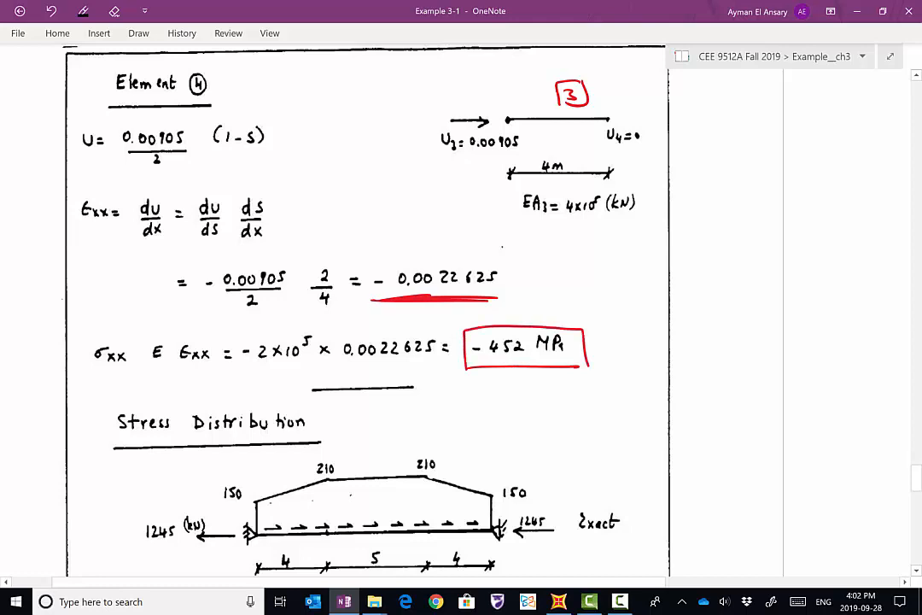
Write an underlined "constant" beside the boxed -452 MPa stress
scroll(367, 308, down, 1)
drag(632, 304, 723, 313)
click(733, 313)
drag(627, 322, 731, 322)
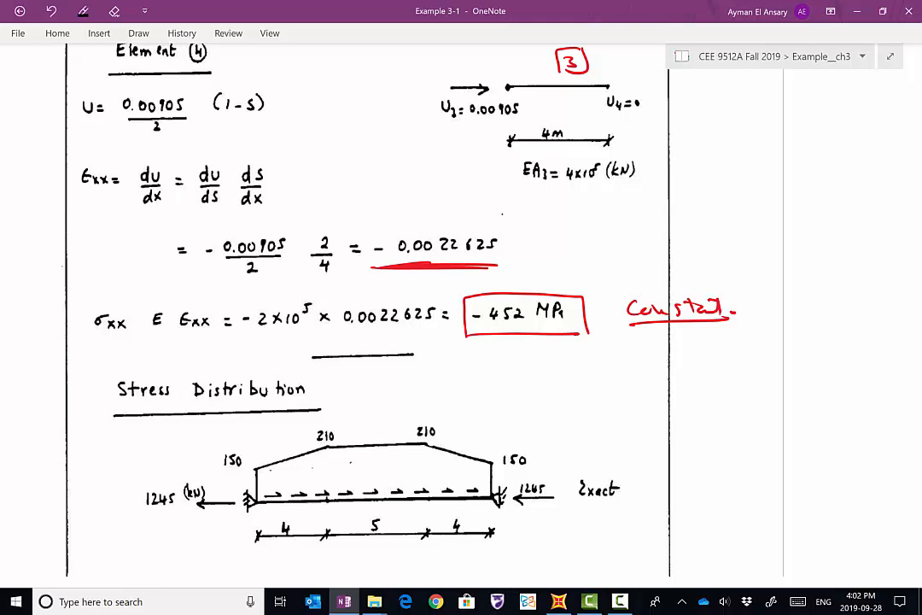
Trace the solid Exact line in the stress distribution legend in red and underline F.E
scroll(367, 324, down, 2)
scroll(368, 307, down, 2)
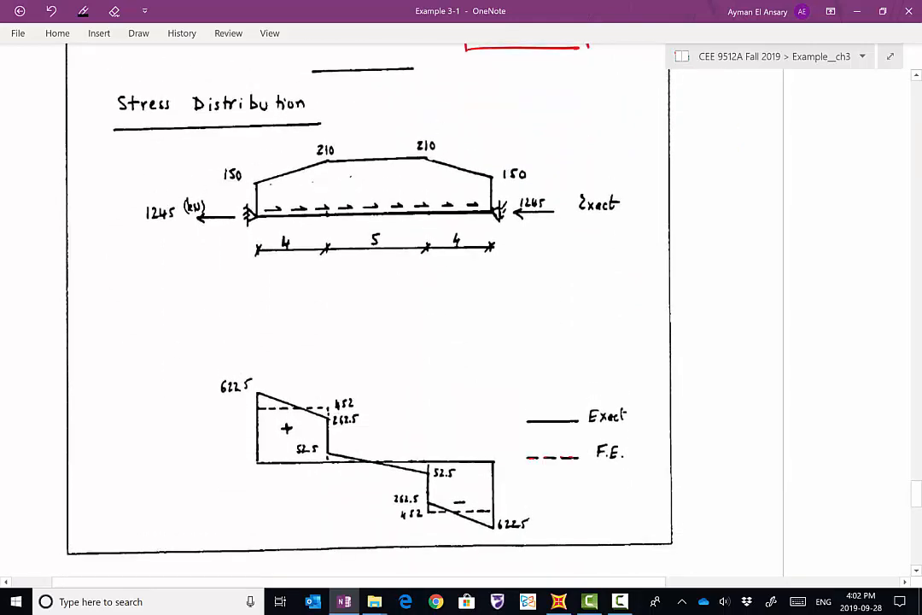
drag(527, 421, 579, 420)
scroll(367, 308, up, 1)
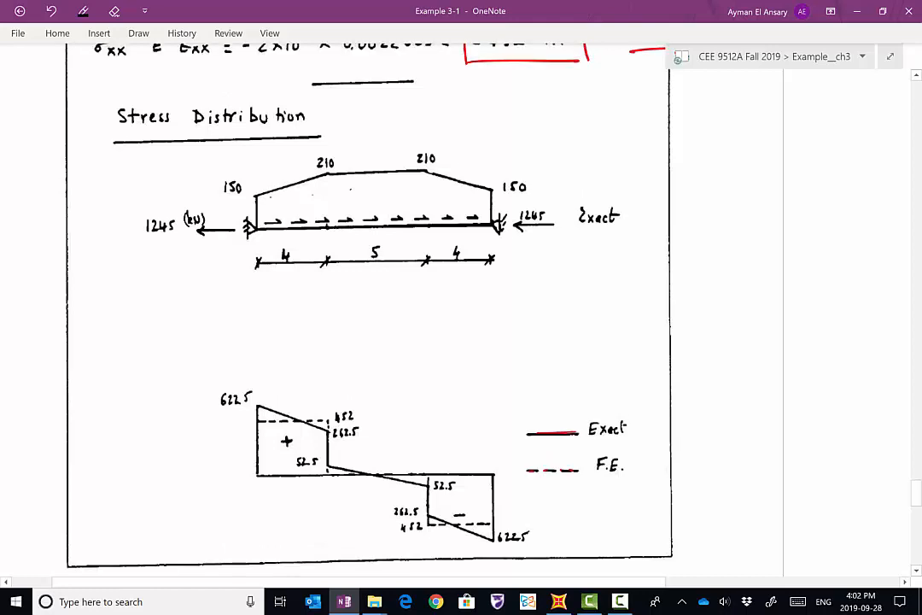
scroll(368, 308, up, 1)
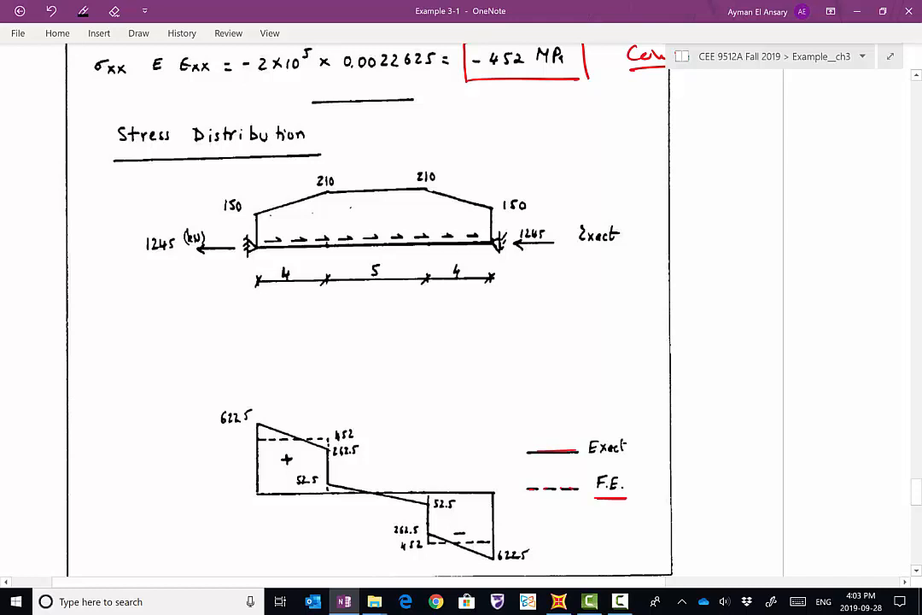
Replace the red marks in the legend with red tracing on its F.E. dashes, and draw red dashes along the middle element's baseline
drag(596, 497, 627, 497)
key(ctrl+z)
key(ctrl+z)
key(ctrl+y)
drag(332, 494, 424, 492)
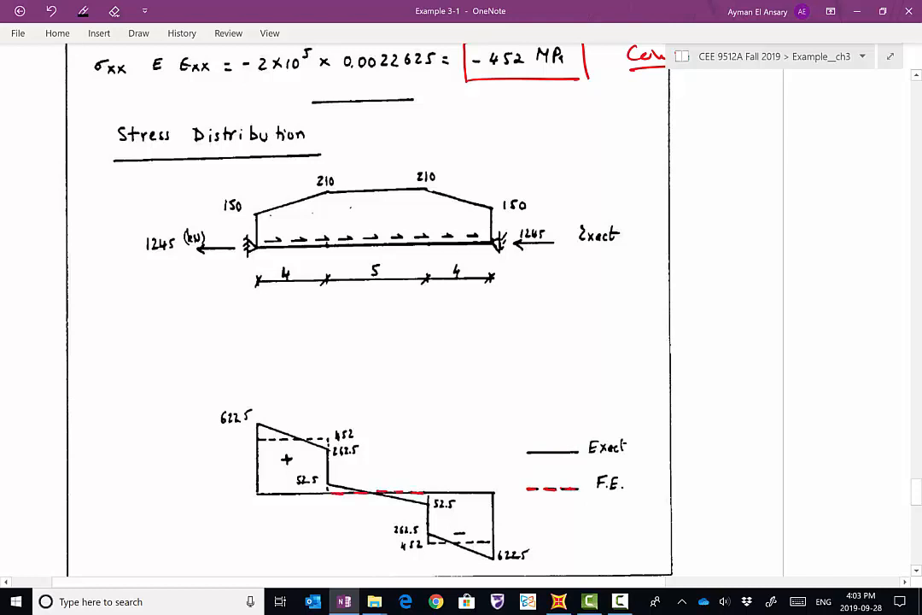
Trace the dashed F.E. stress lines of the first and last elements in red, including the drop at the first section change
drag(260, 440, 269, 440)
mouse_move(275, 439)
mouse_down()
mouse_move(328, 441)
mouse_move(329, 485)
mouse_up()
drag(443, 543, 458, 543)
drag(465, 542, 493, 542)
Write boxed element numbers 3, 2 and 1 in red beside their spans of the stress diagram
mouse_move(464, 472)
mouse_down()
mouse_move(466, 483)
mouse_move(462, 473)
mouse_up()
drag(381, 471, 397, 481)
drag(297, 504, 309, 512)
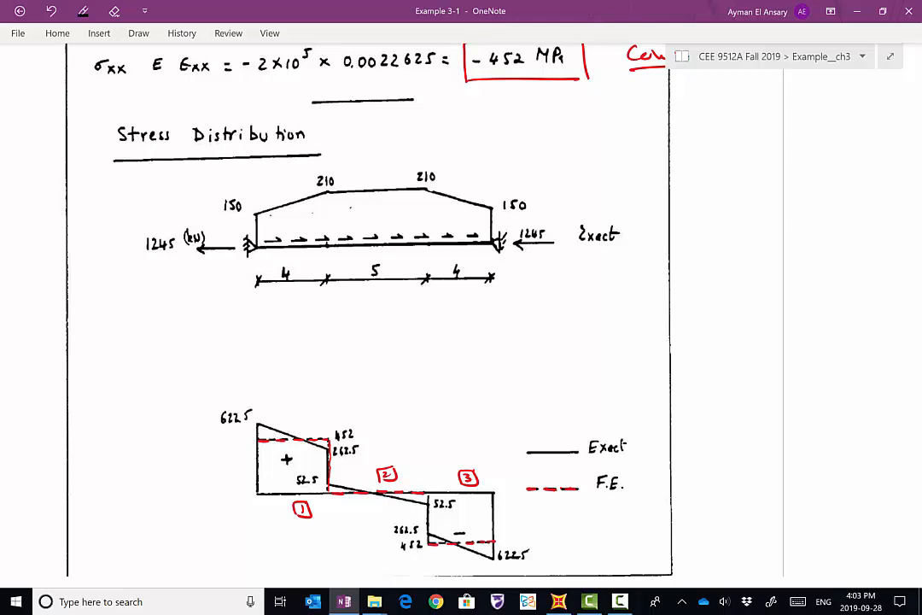
Hatch the area of the distributed axial load diagram with blue pen strokes along all three spans
click(137, 33)
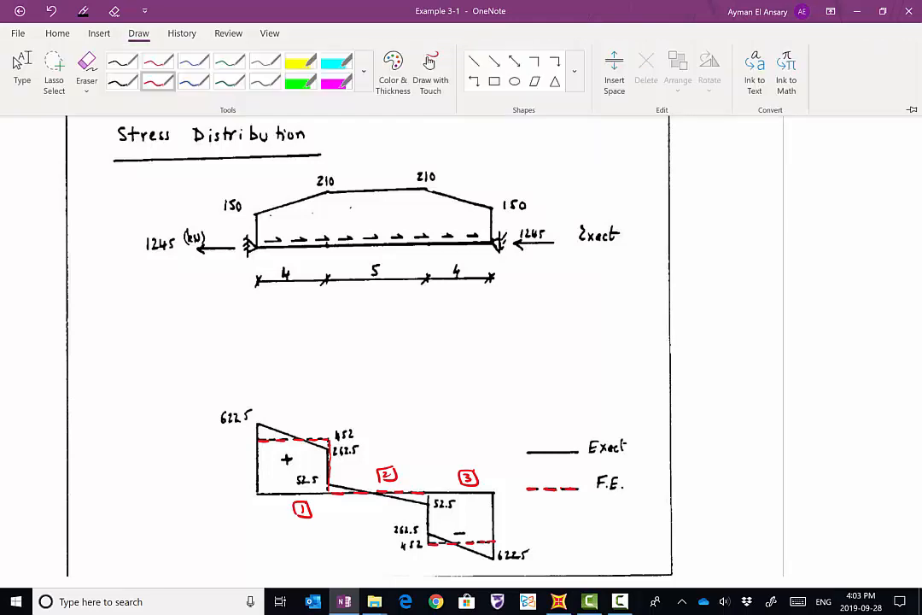
click(194, 82)
drag(289, 207, 278, 238)
drag(322, 200, 306, 227)
drag(351, 204, 340, 227)
drag(394, 197, 379, 227)
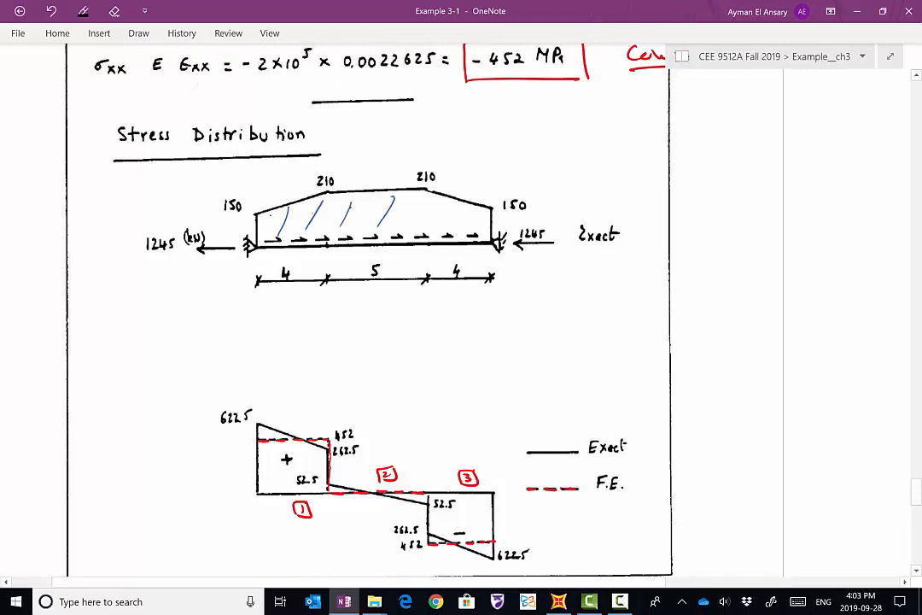
drag(424, 205, 413, 225)
drag(463, 215, 463, 230)
Draw a blue arrow from the hatched load area and write an underlined "2490 kN" at its tip
mouse_move(369, 198)
mouse_down()
mouse_move(408, 148)
mouse_move(466, 140)
mouse_up()
drag(483, 128, 483, 138)
drag(494, 127, 517, 137)
mouse_move(527, 124)
mouse_down()
mouse_move(528, 137)
mouse_move(554, 119)
mouse_up()
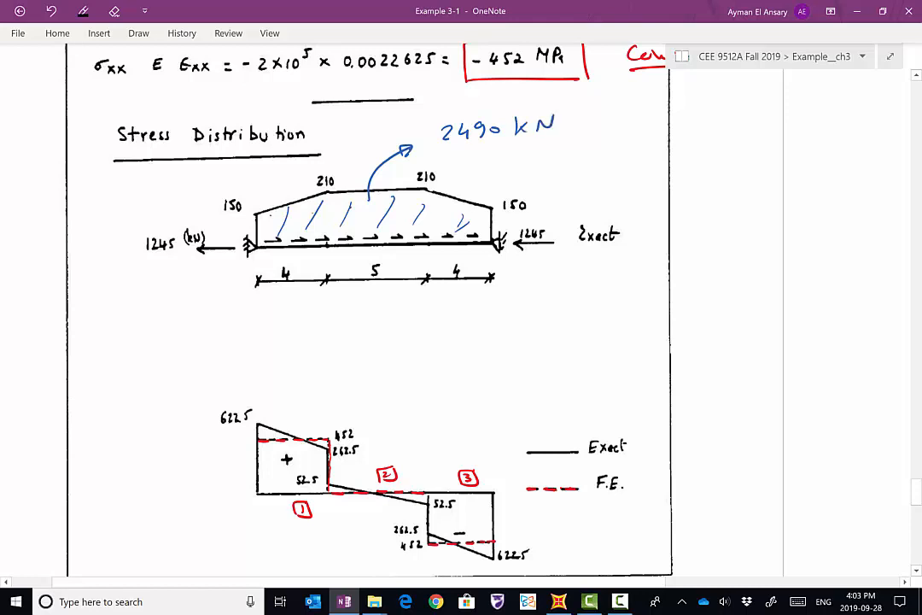
drag(445, 149, 511, 141)
Circle both 1245 kN reactions in blue and draw a vertical line at the bar's left end
mouse_move(547, 220)
mouse_down()
mouse_move(511, 229)
mouse_move(551, 220)
mouse_up()
mouse_move(219, 223)
mouse_down()
mouse_move(147, 258)
mouse_move(220, 229)
mouse_up()
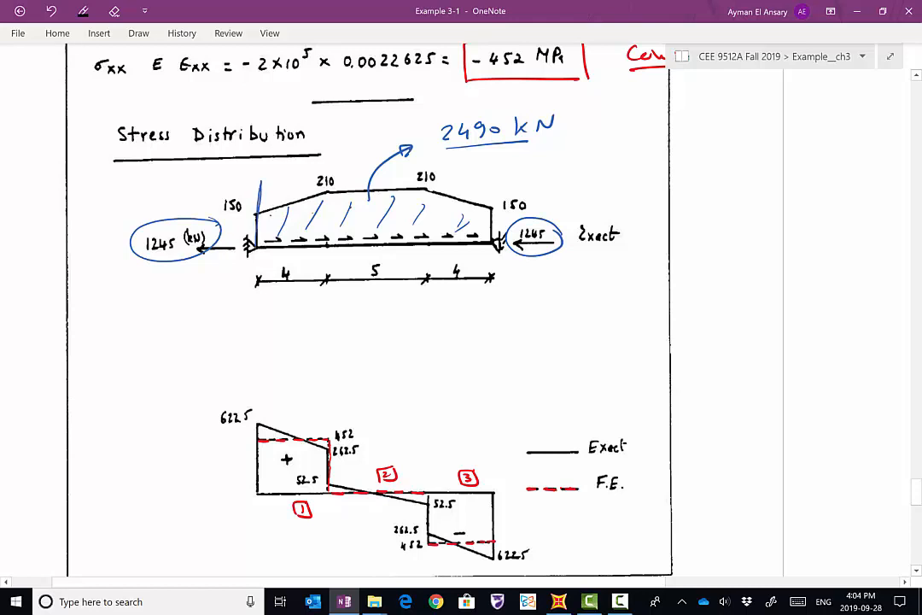
drag(261, 181, 257, 254)
Circle the 622.5 stress at the left end of the stress diagram and write "622.5 Mpa" beside it
mouse_move(256, 402)
mouse_down()
mouse_move(213, 415)
mouse_move(265, 410)
mouse_move(256, 401)
mouse_up()
mouse_move(84, 377)
mouse_down()
mouse_move(77, 388)
mouse_move(96, 393)
mouse_move(135, 373)
mouse_up()
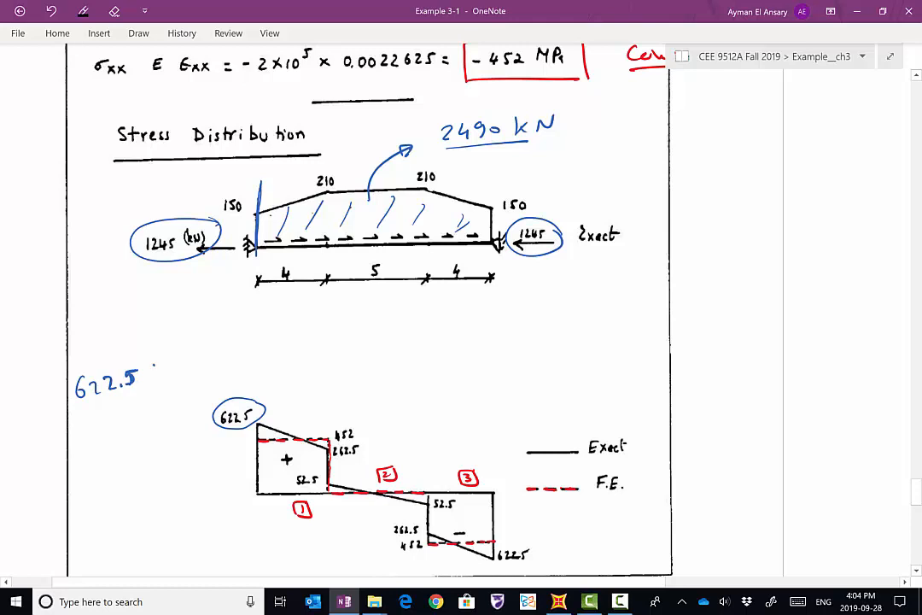
mouse_move(154, 381)
mouse_down()
mouse_move(177, 386)
mouse_move(197, 373)
mouse_up()
Mark the left support with a circled 1 and write the stress formula σ1 = 1245 / A1 beside the stress diagram
drag(244, 266, 246, 273)
mouse_move(246, 260)
mouse_down()
mouse_move(249, 278)
mouse_move(248, 260)
mouse_up()
mouse_move(51, 473)
mouse_down()
mouse_move(50, 498)
mouse_move(76, 479)
mouse_up()
mouse_move(65, 485)
mouse_down()
mouse_move(133, 471)
mouse_move(129, 479)
mouse_up()
mouse_move(140, 462)
mouse_down()
mouse_move(142, 480)
mouse_move(153, 460)
mouse_up()
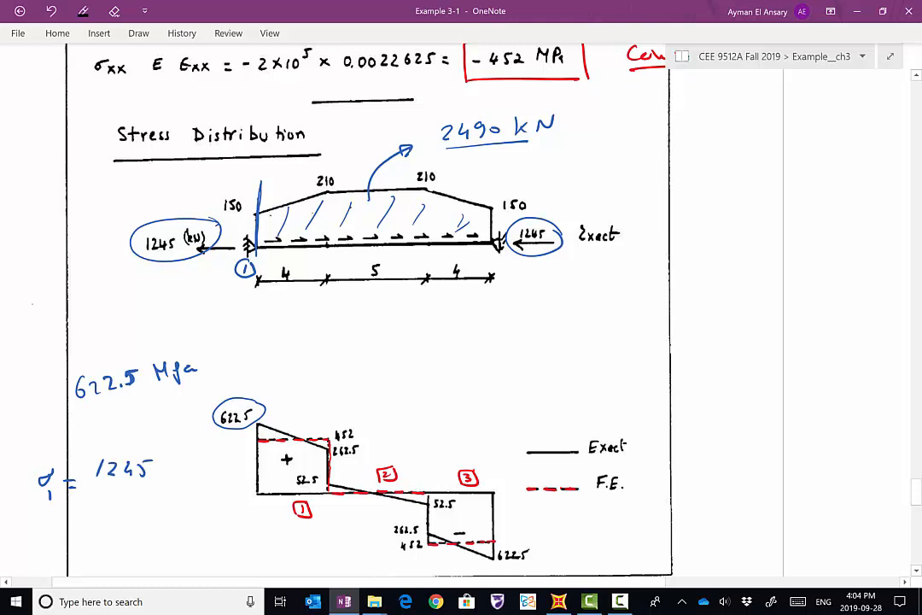
drag(96, 487, 154, 486)
mouse_move(114, 514)
mouse_down()
mouse_move(125, 508)
mouse_move(134, 527)
mouse_up()
Draw a blue dashed line through both diagrams at the first section change, marking the stress jump and the areas A1 and A2 on either side
drag(327, 156, 327, 570)
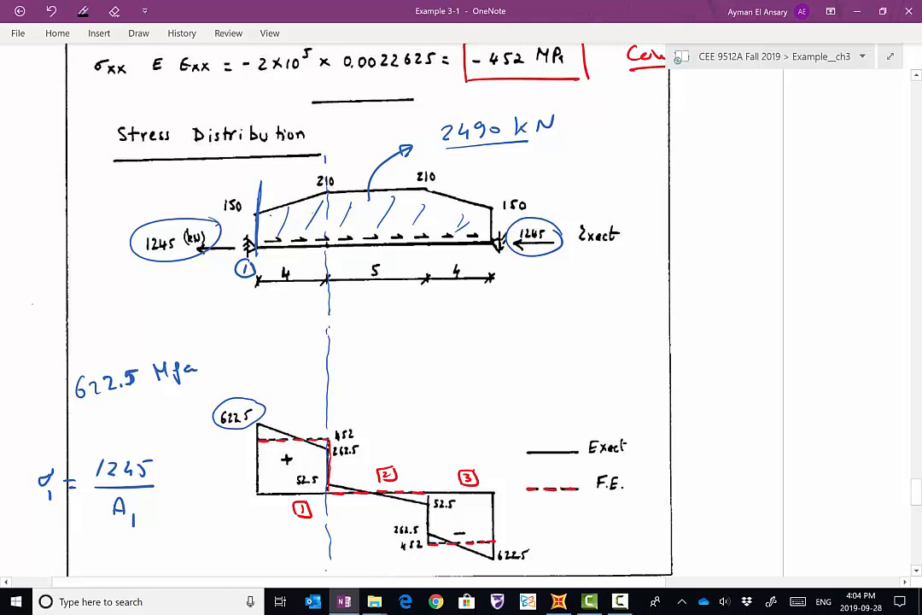
drag(327, 453, 326, 480)
mouse_move(326, 264)
mouse_down()
mouse_move(300, 260)
mouse_move(303, 271)
mouse_move(343, 255)
mouse_up()
drag(339, 252, 359, 272)
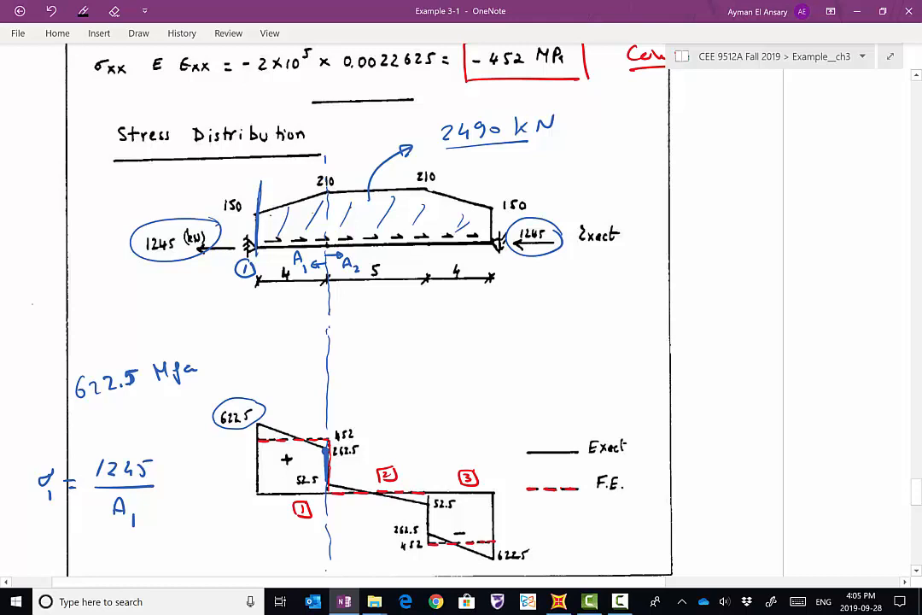
Write "262.5 Mpa" with an arrow from the first element's end stress, and cross out the adjacent 52.5 and replace it with 105
mouse_move(359, 446)
mouse_down()
mouse_move(399, 378)
mouse_move(472, 385)
mouse_move(483, 369)
mouse_up()
drag(494, 367, 496, 376)
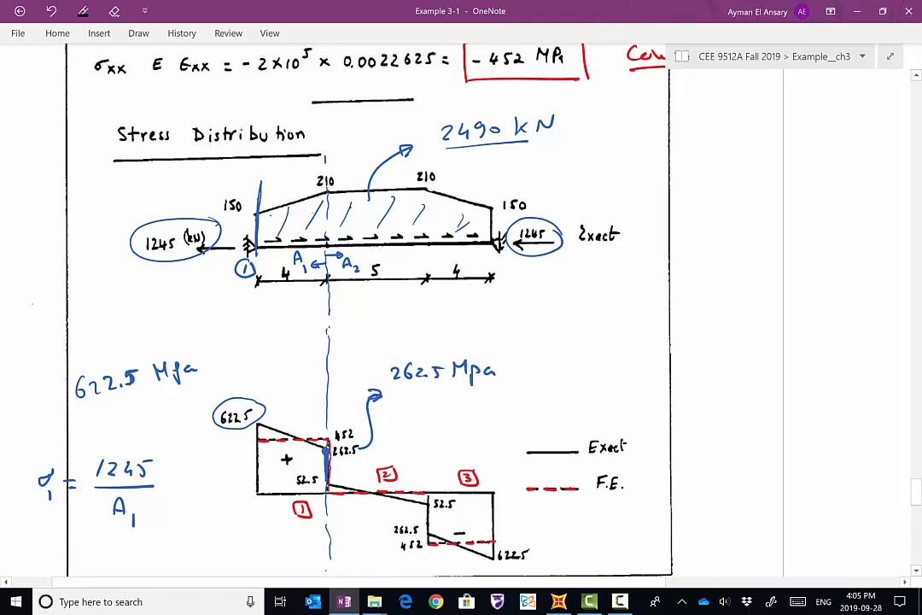
click(328, 483)
drag(314, 476, 297, 486)
mouse_move(299, 475)
mouse_down()
mouse_move(313, 485)
mouse_move(350, 466)
mouse_up()
mouse_move(359, 465)
mouse_down()
mouse_move(357, 475)
mouse_move(367, 463)
mouse_up()
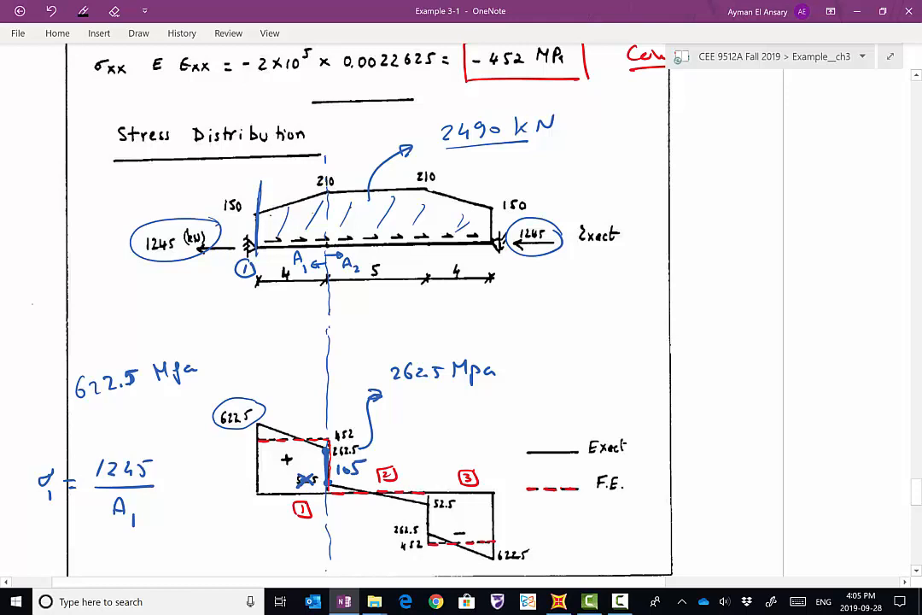
Draw a blue dashed line through both diagrams at the second section change, and replace its 52.5 stress with -105
drag(427, 142, 427, 377)
drag(430, 466, 430, 544)
drag(430, 549, 429, 569)
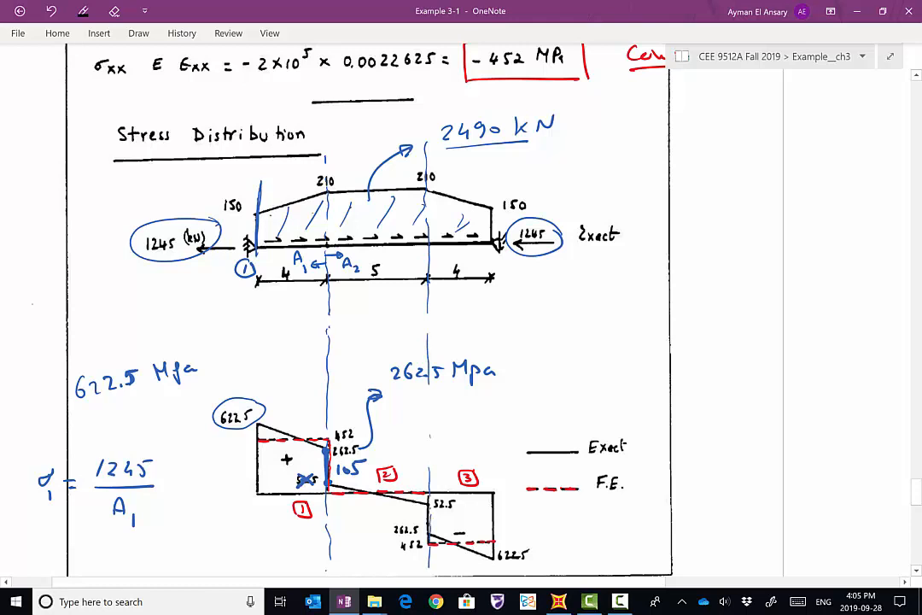
drag(438, 500, 450, 511)
mouse_move(450, 499)
mouse_down()
mouse_move(438, 511)
mouse_move(392, 511)
mouse_up()
mouse_move(395, 505)
mouse_down()
mouse_move(396, 517)
mouse_move(404, 506)
mouse_move(412, 517)
mouse_up()
Draw an arrow from the last element's starting stress point and write 262.5 at its tip
drag(429, 538, 382, 551)
drag(310, 551, 318, 561)
drag(325, 546, 321, 557)
drag(333, 551, 357, 559)
click(349, 558)
drag(358, 546, 368, 544)
Mark the end point of the last element's exact stress, underline its 622.5 value and write an underlined "622.5" beside the diagram
click(493, 558)
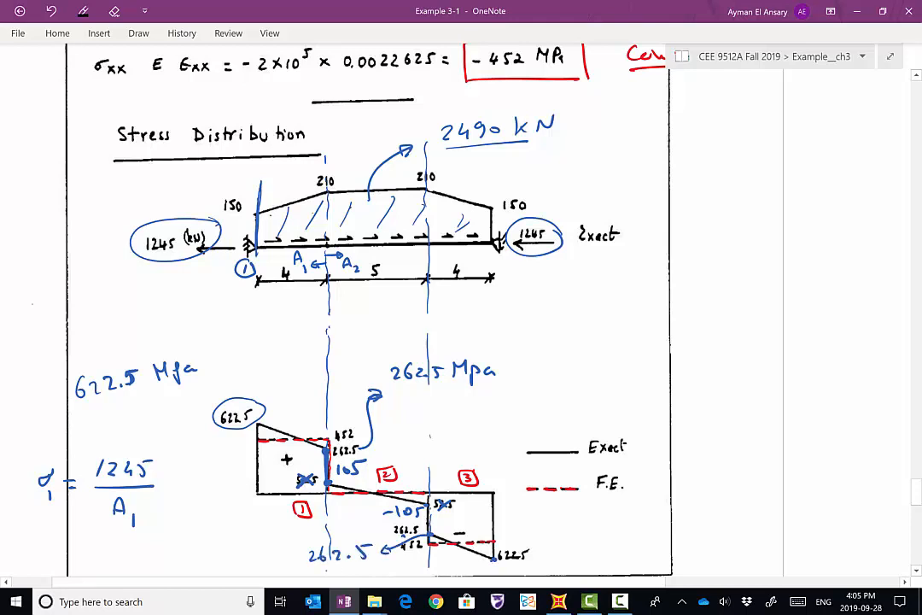
scroll(367, 308, down, 1)
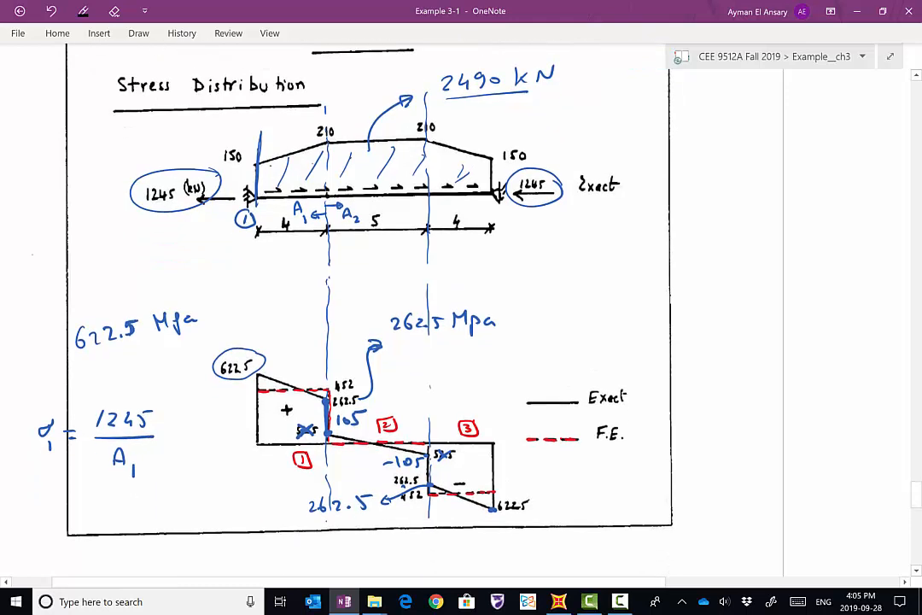
drag(497, 515, 528, 515)
mouse_move(585, 496)
mouse_down()
mouse_move(579, 505)
mouse_move(596, 512)
mouse_up()
mouse_move(602, 499)
mouse_down()
mouse_move(606, 512)
mouse_move(642, 516)
mouse_up()
click(624, 511)
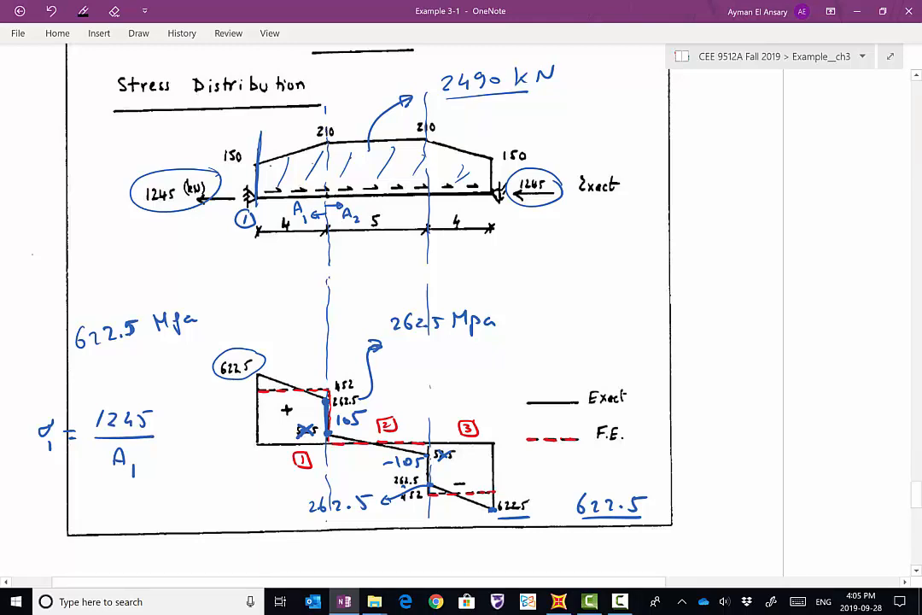
Trace the constant part of the load diagram between the two 210 values with a thick red line
drag(328, 143, 425, 141)
click(138, 33)
click(266, 65)
drag(329, 143, 418, 143)
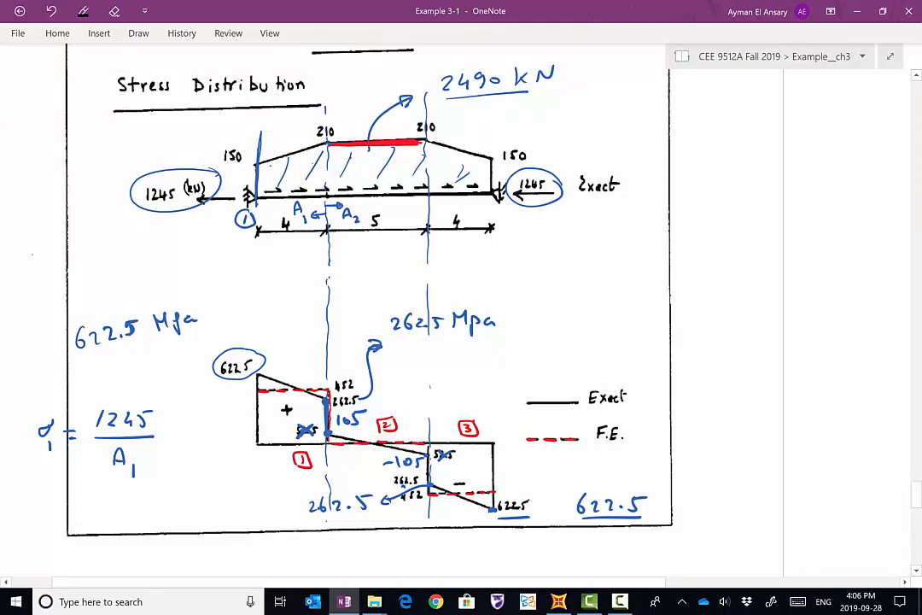
mouse_move(352, 440)
mouse_down()
mouse_move(451, 347)
mouse_move(450, 357)
mouse_move(481, 357)
mouse_up()
mouse_move(487, 352)
mouse_down()
mouse_move(525, 353)
mouse_move(538, 343)
mouse_up()
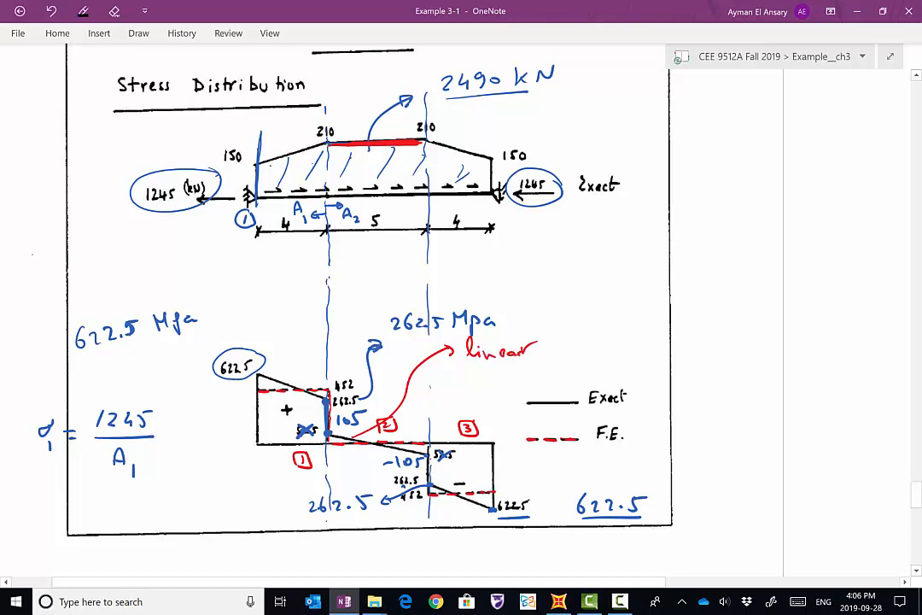
drag(531, 349, 451, 349)
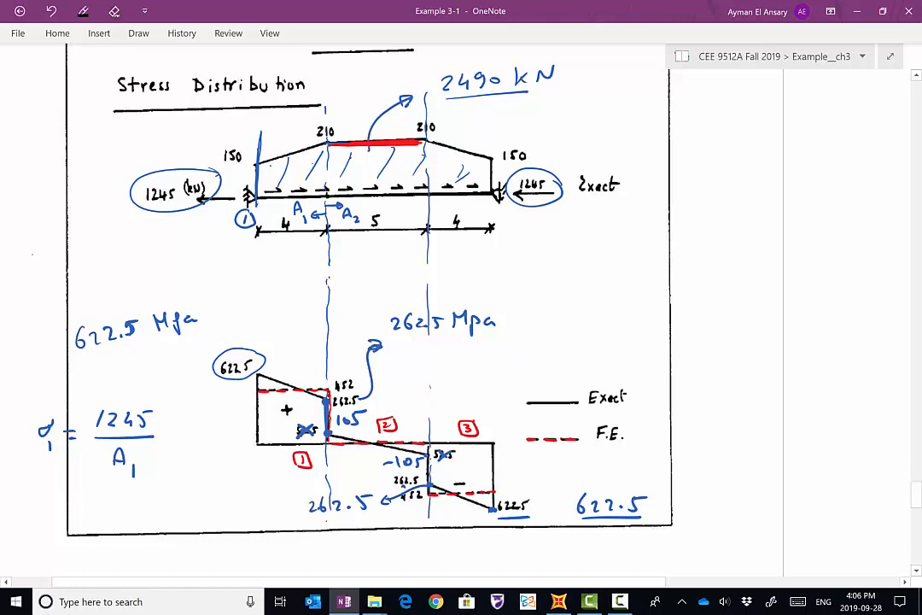
Trace the solid Exact line in the stress distribution legend with a blue pen
click(139, 33)
click(161, 69)
drag(524, 403, 578, 401)
Write "linear stress" with an arrow from the middle element's exact stress line, and label the first element's sloping load "linear"
mouse_move(355, 438)
mouse_down()
mouse_move(467, 373)
mouse_move(460, 381)
mouse_up()
mouse_move(481, 365)
mouse_down()
mouse_move(618, 354)
mouse_move(620, 362)
mouse_up()
drag(638, 350, 632, 362)
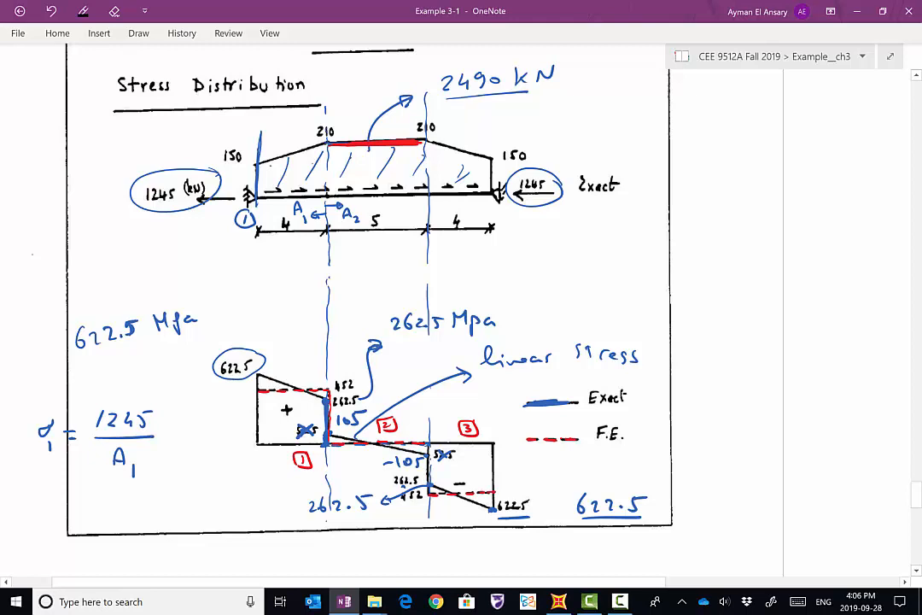
drag(282, 130, 292, 152)
drag(232, 121, 278, 117)
Draw the first element's exact stress as a blue curve labelled "2nd" with an arrow, and circle the F.E. value 452
drag(261, 374, 327, 389)
drag(280, 349, 289, 373)
drag(283, 369, 294, 367)
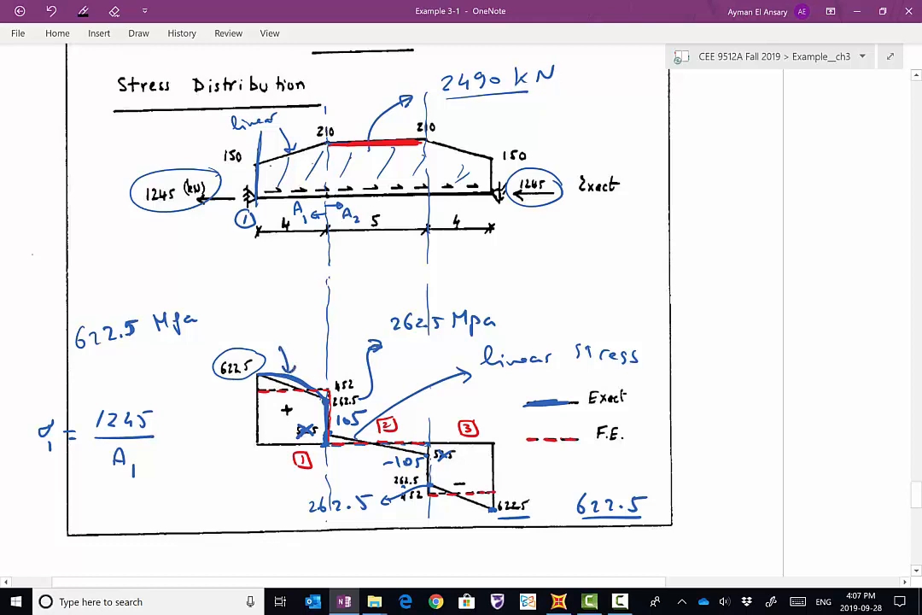
drag(256, 321, 272, 330)
drag(273, 316, 296, 322)
drag(335, 377, 339, 374)
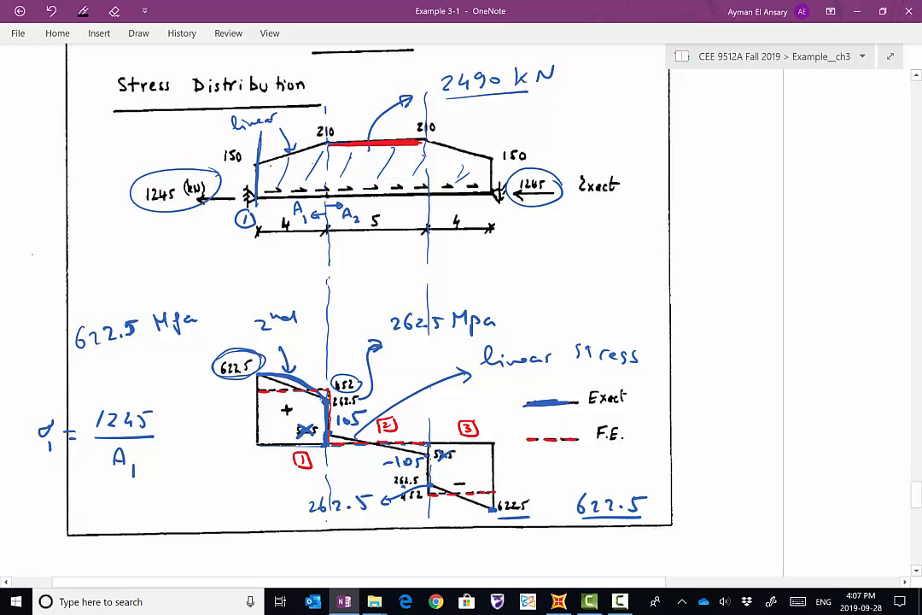
Mark the first element's baseline with a line and an arrow, and write the displacement function u(s) = a + bs beside the diagrams
mouse_move(325, 444)
mouse_down()
mouse_move(259, 445)
mouse_move(269, 480)
mouse_up()
drag(603, 249, 629, 264)
mouse_move(647, 247)
mouse_down()
mouse_move(638, 262)
mouse_move(686, 256)
mouse_move(674, 250)
mouse_up()
mouse_move(663, 254)
mouse_down()
mouse_move(714, 252)
mouse_move(706, 259)
mouse_up()
mouse_move(730, 240)
mouse_down()
mouse_move(746, 264)
mouse_move(759, 253)
mouse_up()
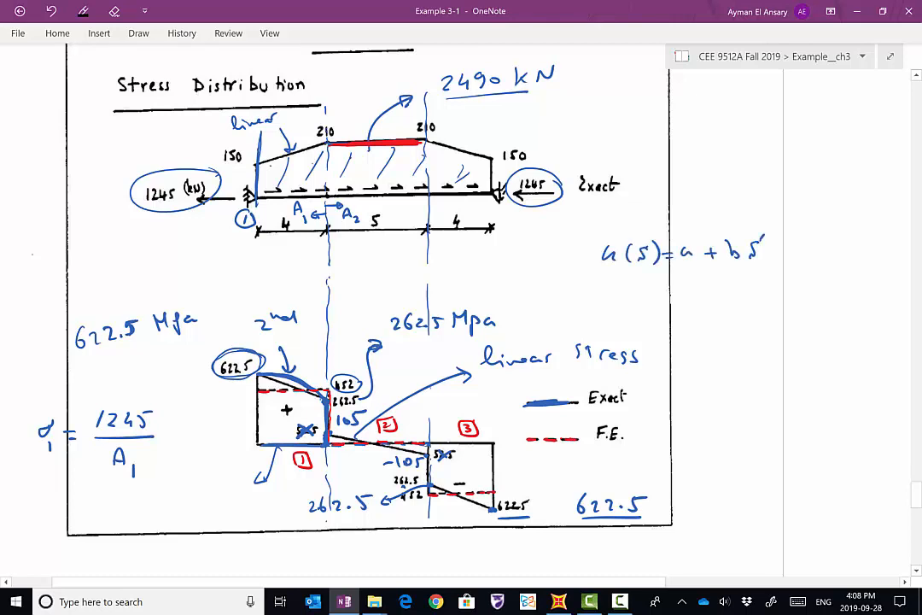
Sketch a two-node bar element below the displacement function, with arrows labelled u1 and u2 at its ends
mouse_move(742, 308)
mouse_down()
mouse_move(812, 305)
mouse_move(745, 317)
mouse_up()
drag(812, 310, 814, 319)
mouse_move(742, 319)
mouse_down()
mouse_move(819, 319)
mouse_move(722, 322)
mouse_up()
drag(818, 315, 853, 317)
drag(868, 306, 896, 319)
drag(683, 293, 695, 295)
drag(697, 296, 698, 302)
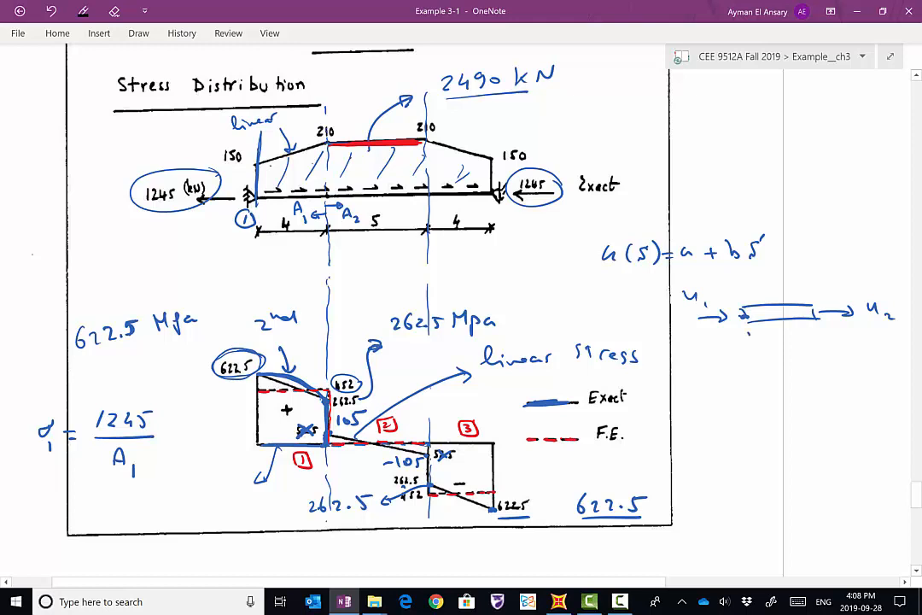
Label the sketched bar's end nodes with circled 1 and 2, and double-underline a + bs in the displacement function
drag(749, 334, 748, 345)
drag(745, 332, 746, 332)
drag(817, 335, 828, 345)
drag(821, 329, 820, 329)
drag(683, 271, 753, 275)
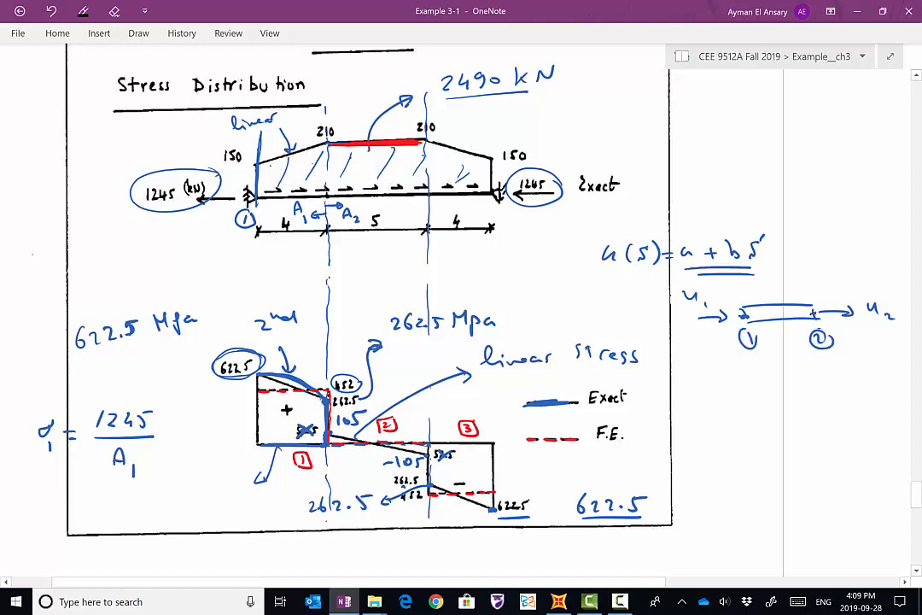
Sketch an inclined frame member with end nodes and write "3 trans + 3 Rots" with an arrow at its lower node
mouse_move(702, 498)
mouse_down()
mouse_move(802, 432)
mouse_move(818, 433)
mouse_up()
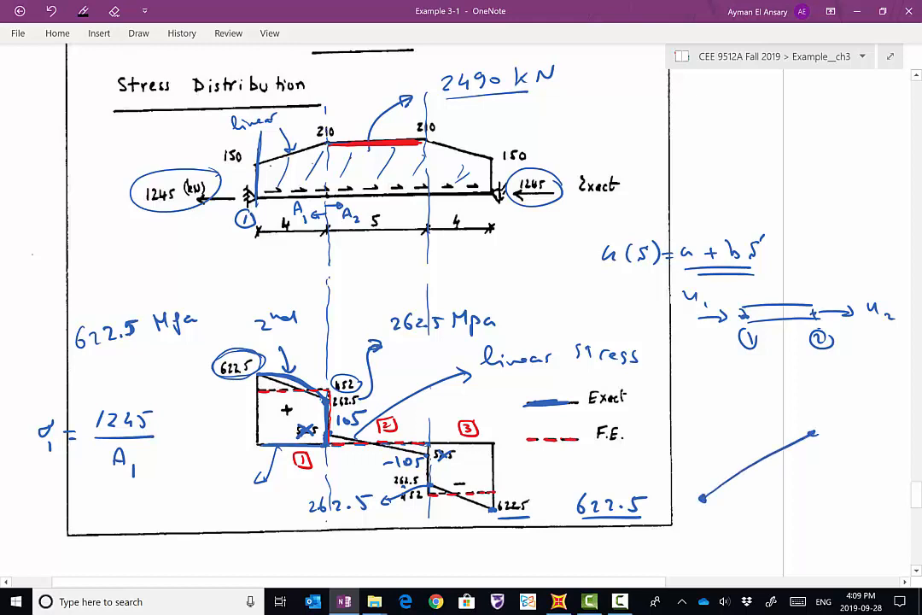
drag(701, 512, 710, 510)
mouse_move(706, 511)
mouse_down()
mouse_move(705, 532)
mouse_move(727, 533)
mouse_up()
mouse_move(755, 523)
mouse_down()
mouse_move(761, 532)
mouse_move(804, 536)
mouse_up()
drag(693, 559, 702, 559)
drag(698, 554, 698, 564)
mouse_move(728, 553)
mouse_down()
mouse_move(729, 565)
mouse_move(808, 564)
mouse_up()
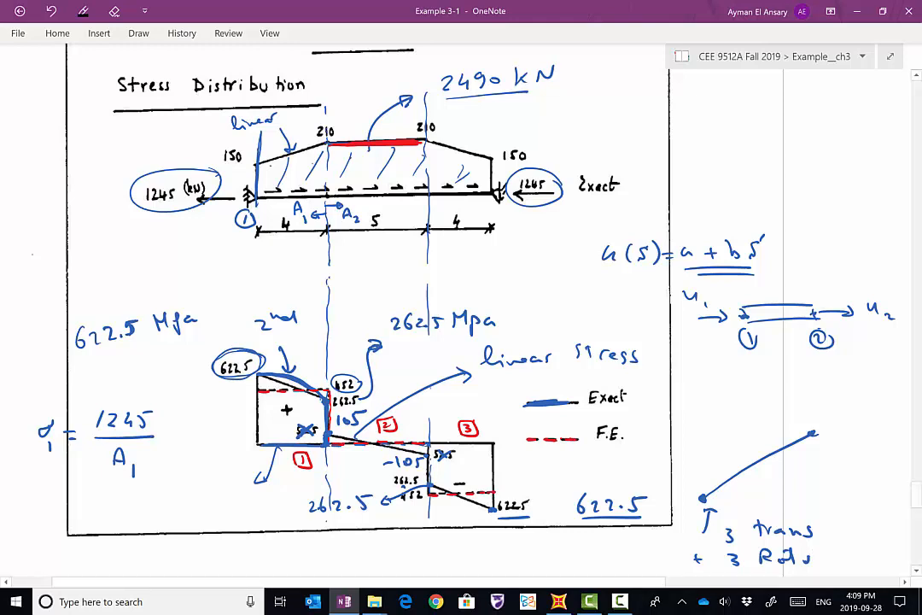
Erase the red handwritten annotations on and around the bar and axial force figures in the Sap2000 problem statement
scroll(461, 307, down, 15)
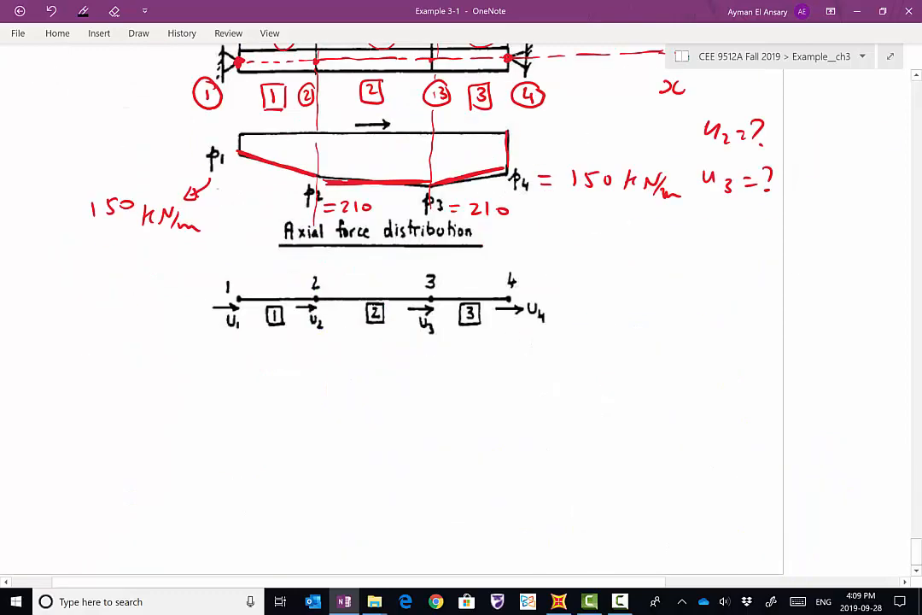
scroll(461, 308, up, 4)
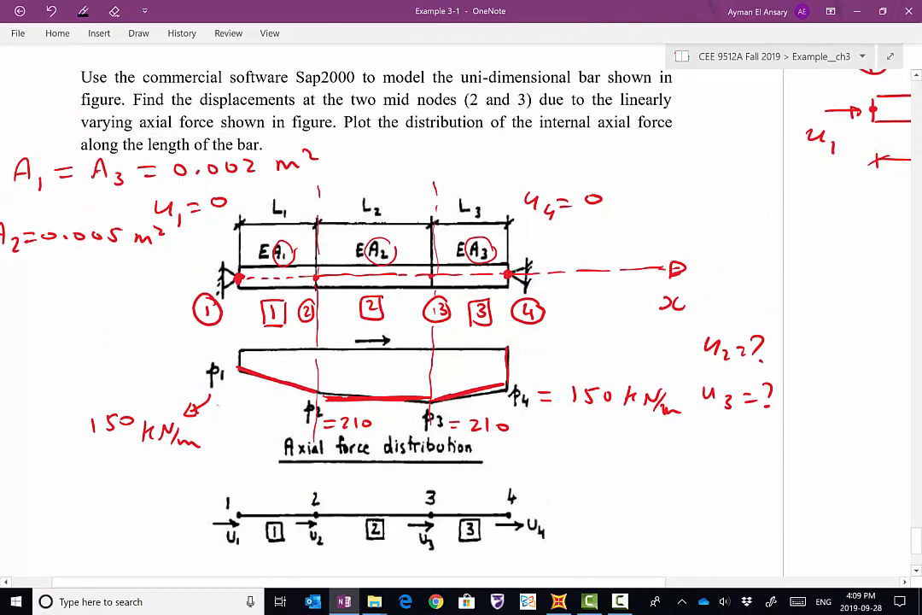
ctrl+scroll(462, 308, down, 2)
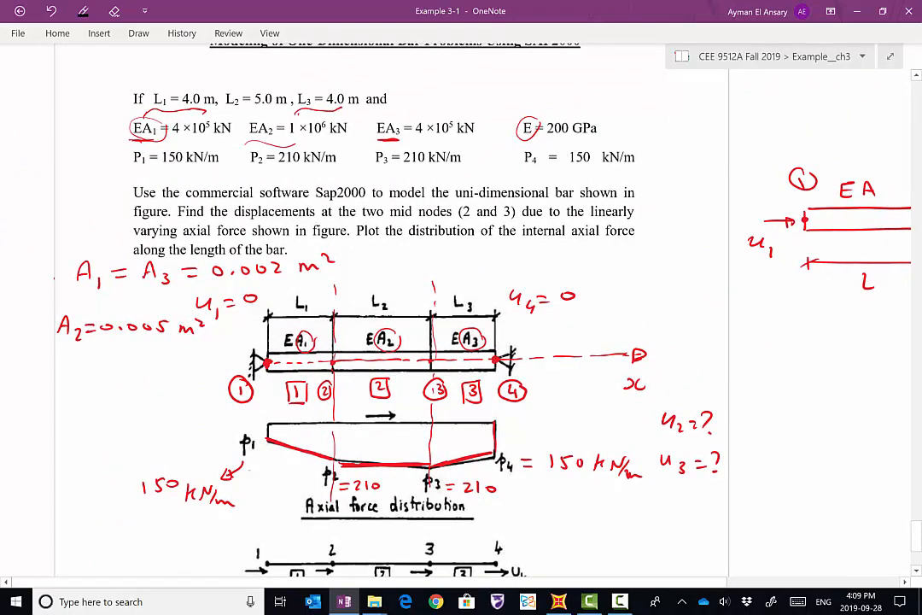
click(114, 11)
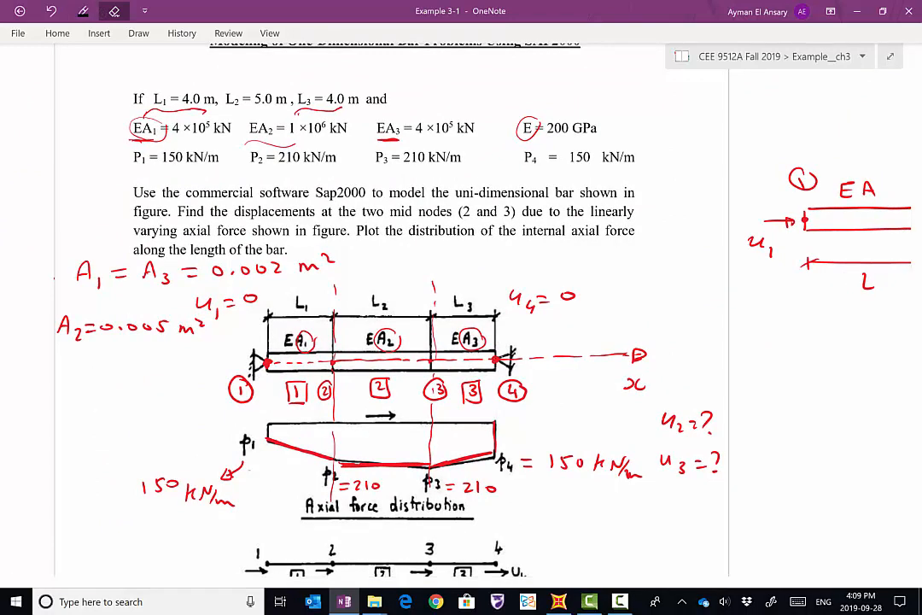
mouse_move(487, 342)
mouse_down()
mouse_move(333, 389)
mouse_move(248, 363)
mouse_move(512, 392)
mouse_move(273, 444)
mouse_move(196, 491)
mouse_move(350, 485)
mouse_up()
mouse_move(163, 484)
mouse_down()
mouse_move(684, 461)
mouse_move(649, 513)
mouse_move(700, 423)
mouse_move(512, 299)
mouse_move(435, 282)
mouse_move(171, 321)
mouse_move(85, 265)
mouse_move(77, 329)
mouse_move(568, 295)
mouse_move(479, 251)
mouse_move(365, 241)
mouse_move(228, 307)
mouse_move(296, 390)
mouse_up()
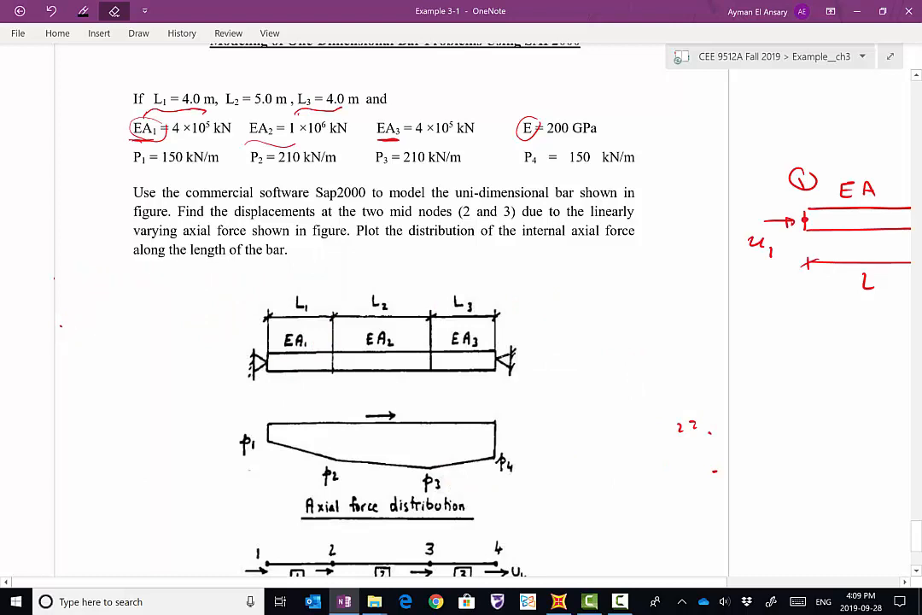
Draw a red dashed centreline through the bar, extended past the right support as an arrow labelled x
click(138, 32)
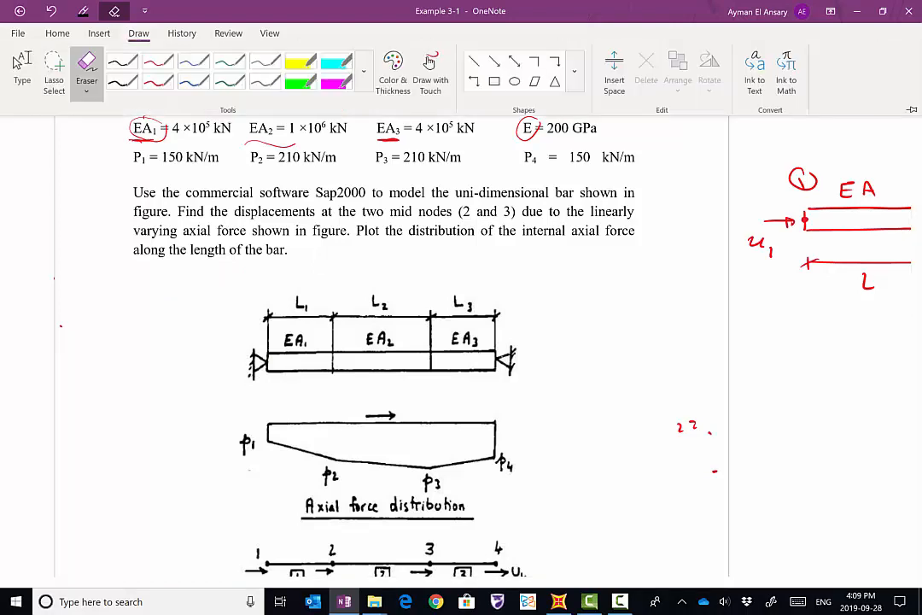
click(159, 82)
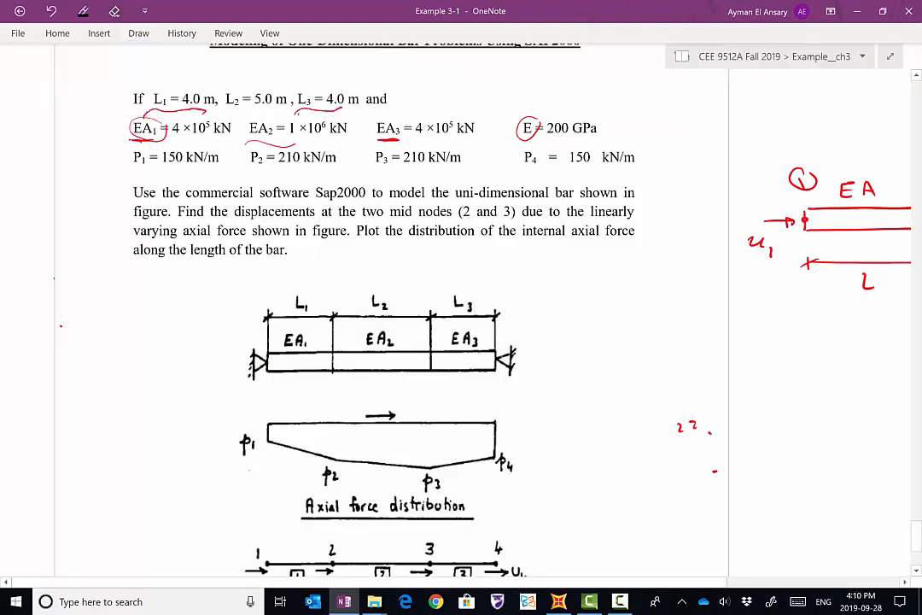
mouse_move(270, 365)
mouse_down()
mouse_move(632, 360)
mouse_move(622, 365)
mouse_move(638, 383)
mouse_up()
drag(648, 375, 648, 383)
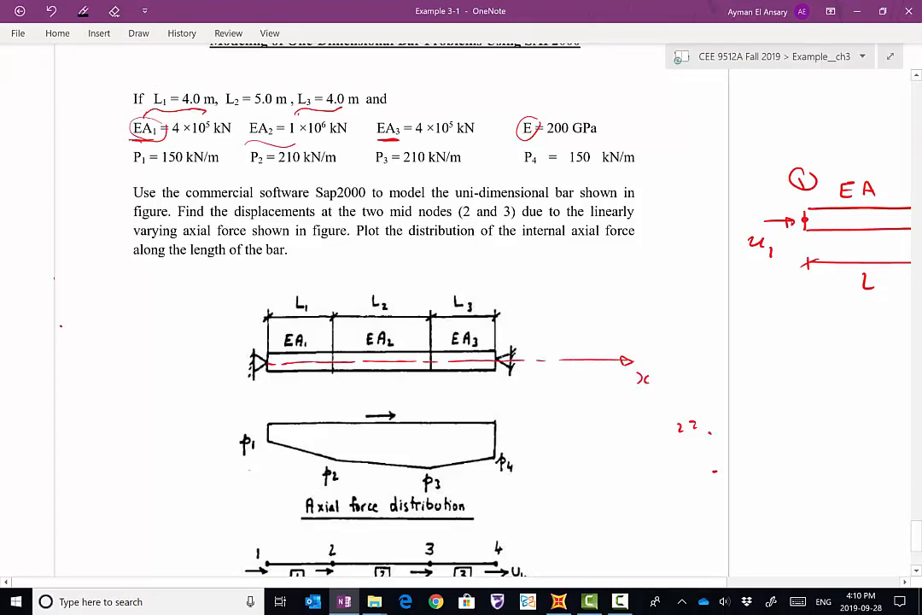
Draw a vertical axis arrow with a double-underlined z label at the bar's left support, and erase the stray 22 marks beside the figure
mouse_move(268, 365)
mouse_down()
mouse_move(266, 269)
mouse_move(271, 279)
mouse_move(291, 260)
mouse_up()
drag(276, 273, 305, 272)
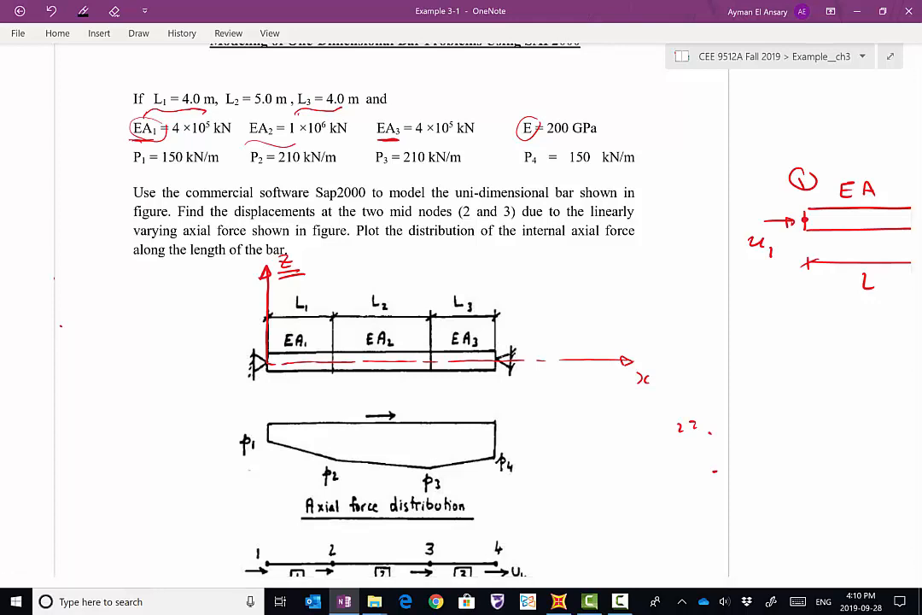
drag(680, 429, 710, 433)
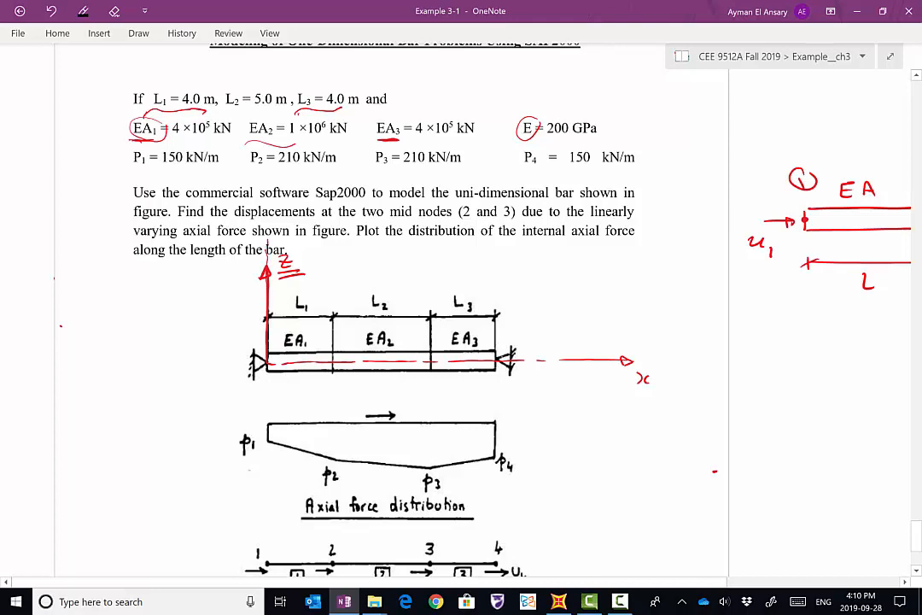
Draw vertical red grid lines through the bar's two ends and two section changes, down to the axial force diagram
drag(269, 368, 269, 425)
drag(334, 290, 331, 418)
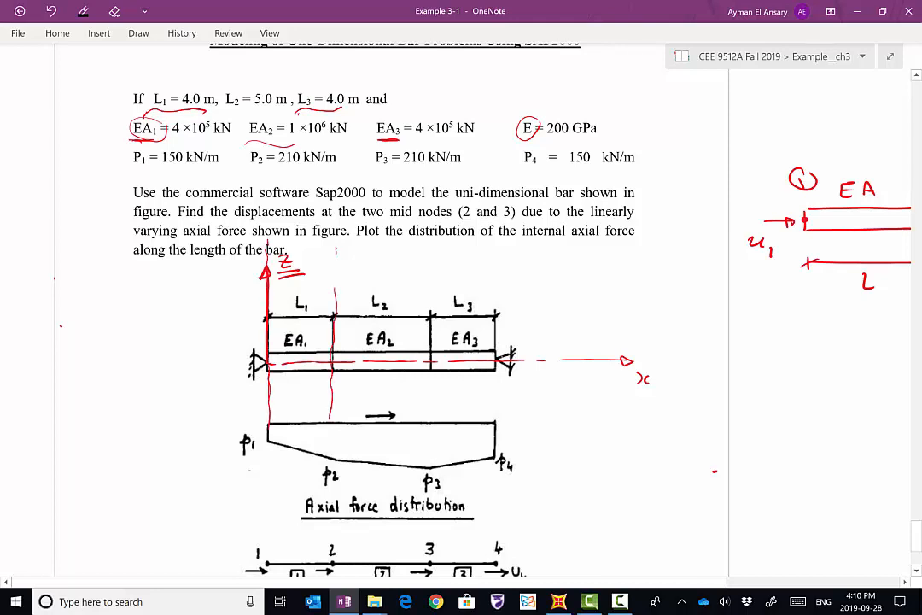
drag(431, 243, 429, 423)
drag(502, 244, 495, 418)
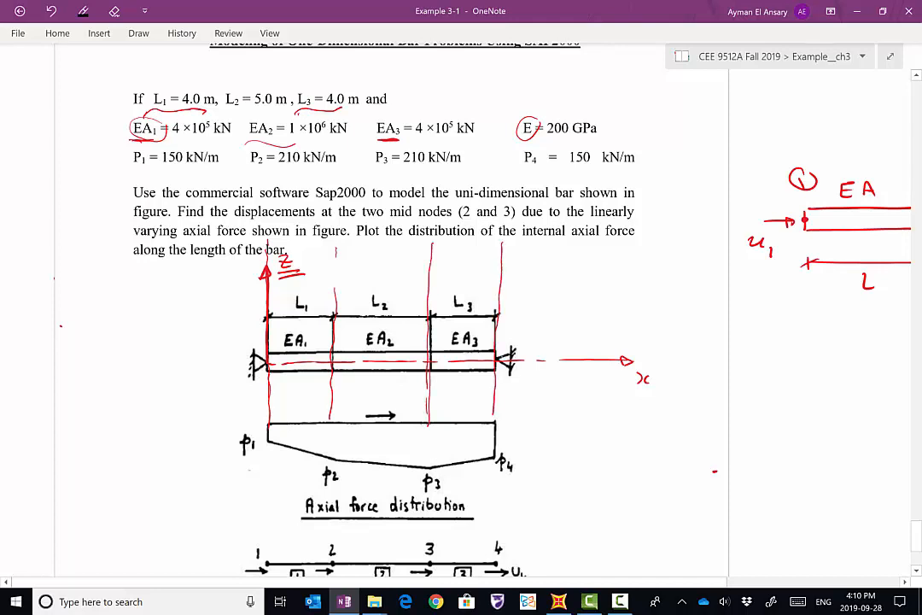
Number the four vertical grid lines with circled 1, 2, 3 and 4 between the bar and the force diagram
drag(249, 392, 244, 394)
mouse_move(311, 399)
mouse_down()
mouse_move(319, 406)
mouse_move(316, 393)
mouse_up()
mouse_move(407, 394)
mouse_down()
mouse_move(413, 407)
mouse_move(408, 392)
mouse_up()
mouse_move(509, 390)
mouse_down()
mouse_move(515, 402)
mouse_move(519, 390)
mouse_move(504, 402)
mouse_up()
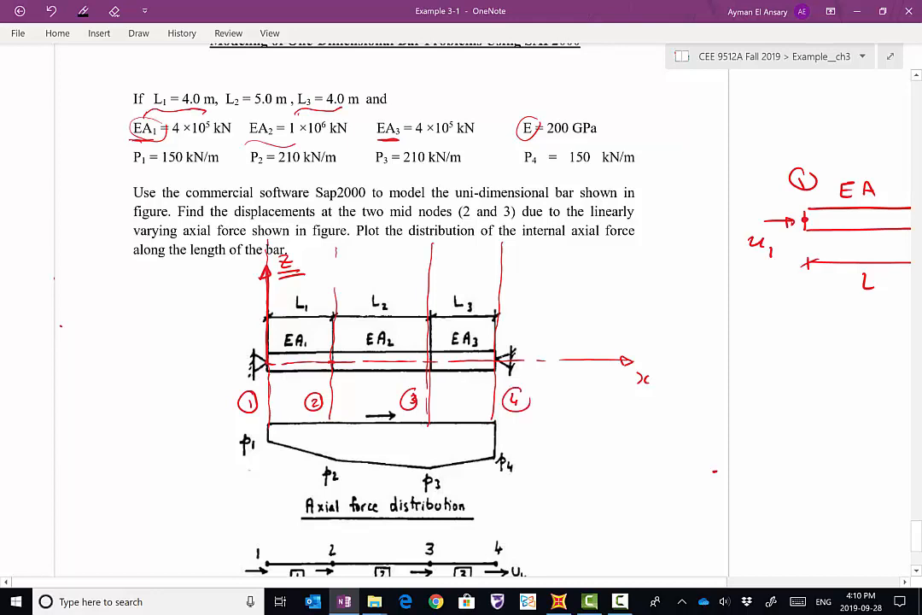
Dimension the spacings between the grid lines above the bar as 4 m, 5 m and 4 m
mouse_move(341, 260)
mouse_down()
mouse_move(420, 260)
mouse_move(339, 261)
mouse_move(367, 278)
mouse_move(492, 261)
mouse_move(466, 272)
mouse_move(478, 276)
mouse_up()
mouse_move(270, 258)
mouse_down()
mouse_move(327, 256)
mouse_move(274, 260)
mouse_up()
drag(297, 245, 303, 251)
mouse_move(302, 246)
mouse_down()
mouse_move(299, 254)
mouse_move(319, 250)
mouse_up()
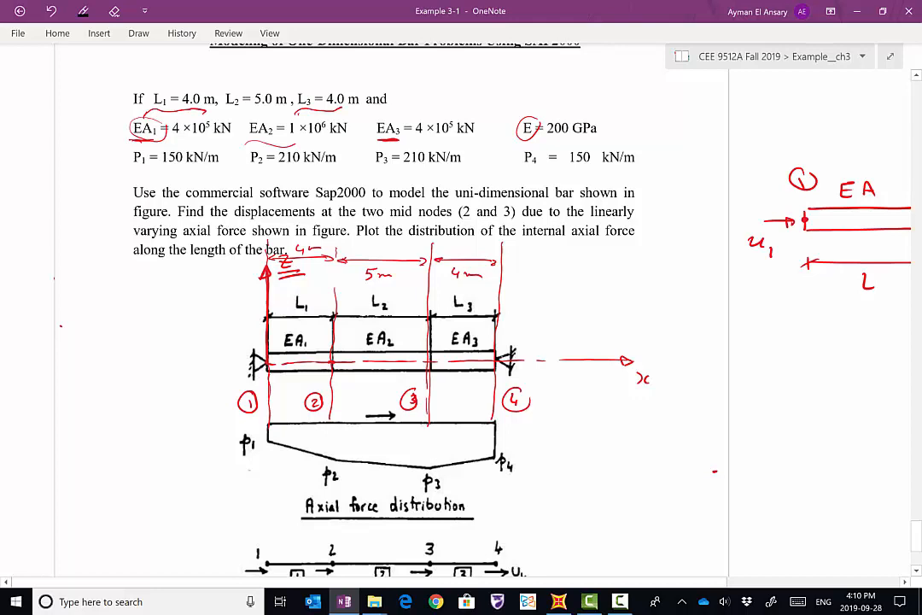
Handwrite the heading "FEM Software" in the blank area below the problem page
scroll(384, 307, down, 6)
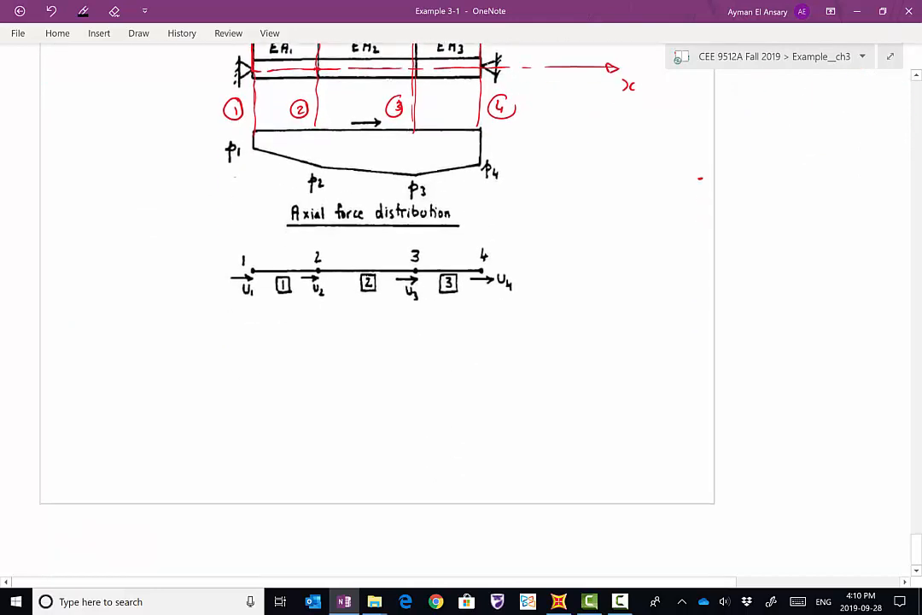
scroll(376, 273, down, 5)
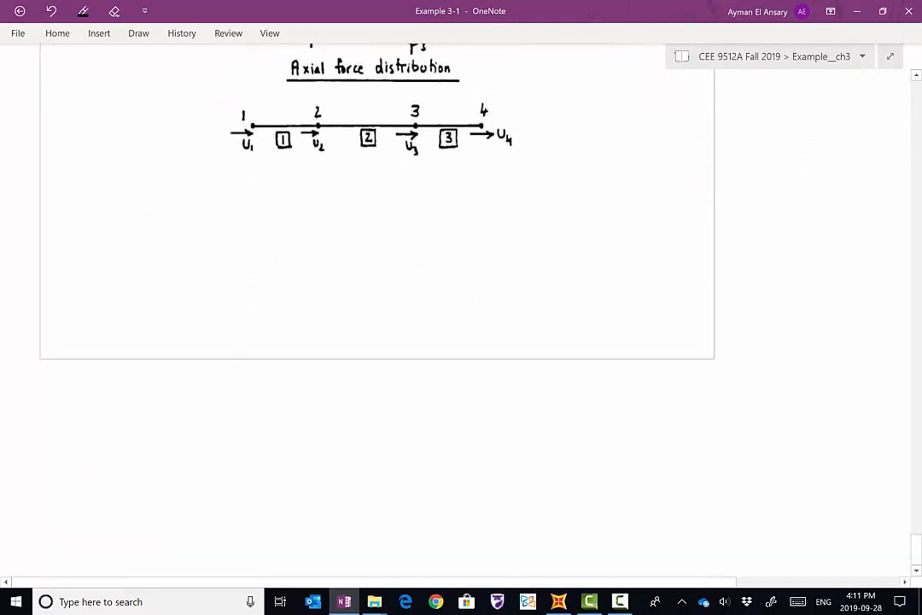
drag(362, 273, 341, 299)
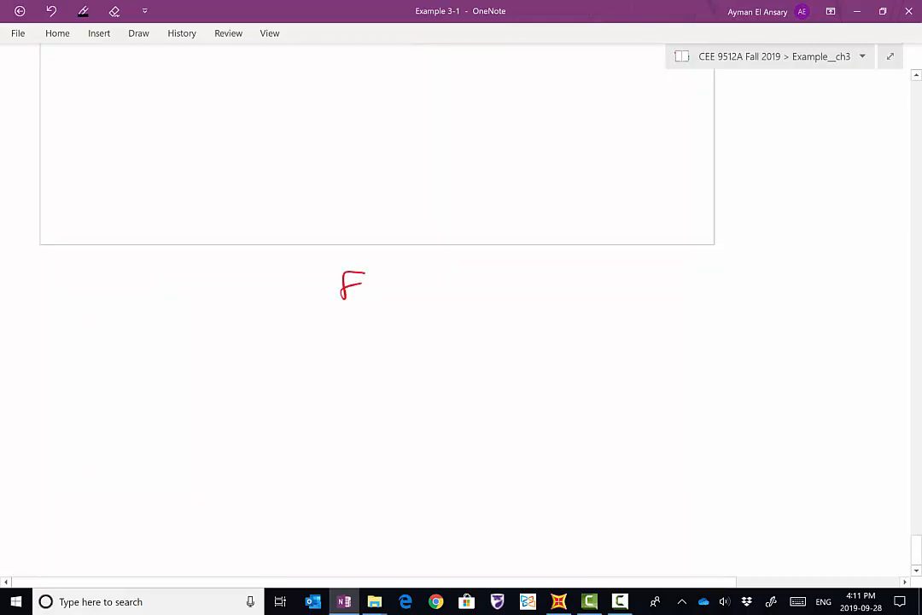
mouse_move(391, 273)
mouse_down()
mouse_move(380, 274)
mouse_move(397, 296)
mouse_move(440, 271)
mouse_move(441, 295)
mouse_up()
mouse_move(511, 274)
mouse_down()
mouse_move(536, 301)
mouse_move(597, 289)
mouse_up()
drag(601, 289, 629, 286)
Draw two long vertical lines below the FEM Software heading to split the space into three columns
scroll(461, 308, down, 3)
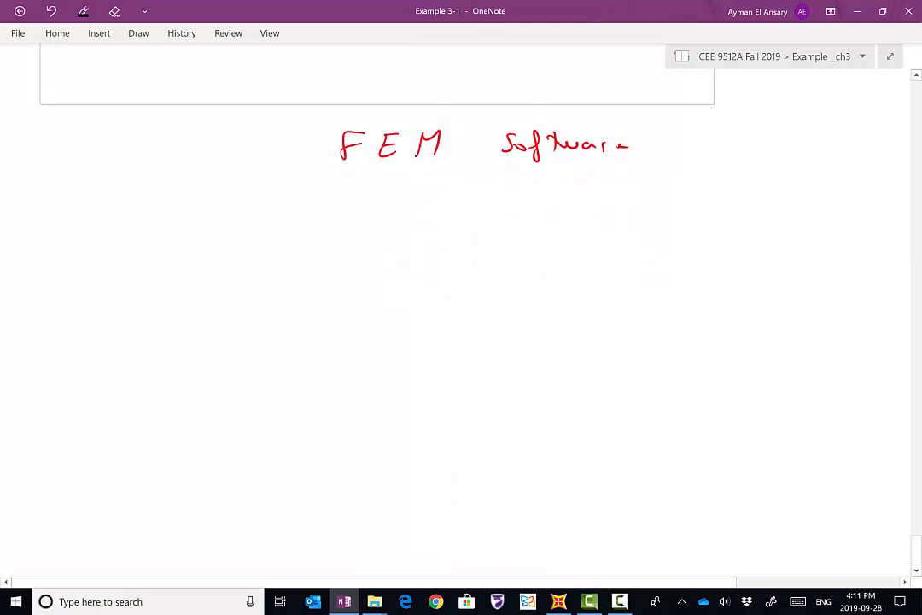
drag(279, 191, 275, 561)
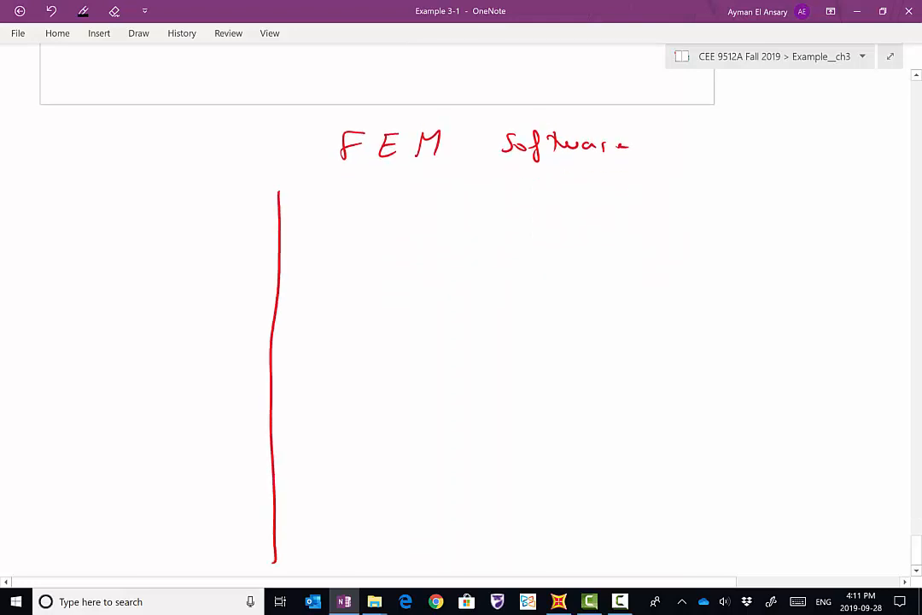
drag(623, 197, 610, 557)
Write the first column's heading as a circled 1 followed by "Preprocessor"
mouse_move(37, 192)
mouse_down()
mouse_move(34, 204)
mouse_move(35, 184)
mouse_move(73, 204)
mouse_up()
mouse_move(83, 195)
mouse_down()
mouse_move(83, 206)
mouse_move(96, 195)
mouse_up()
drag(101, 198, 128, 196)
drag(133, 197, 153, 203)
drag(164, 199, 173, 202)
mouse_move(185, 194)
mouse_down()
mouse_move(179, 203)
mouse_move(190, 206)
mouse_move(205, 197)
mouse_up()
drag(215, 205, 219, 195)
Write the second column's heading as a circled 2 followed by a double-underlined "Solver"
mouse_move(340, 194)
mouse_down()
mouse_move(351, 204)
mouse_move(342, 188)
mouse_up()
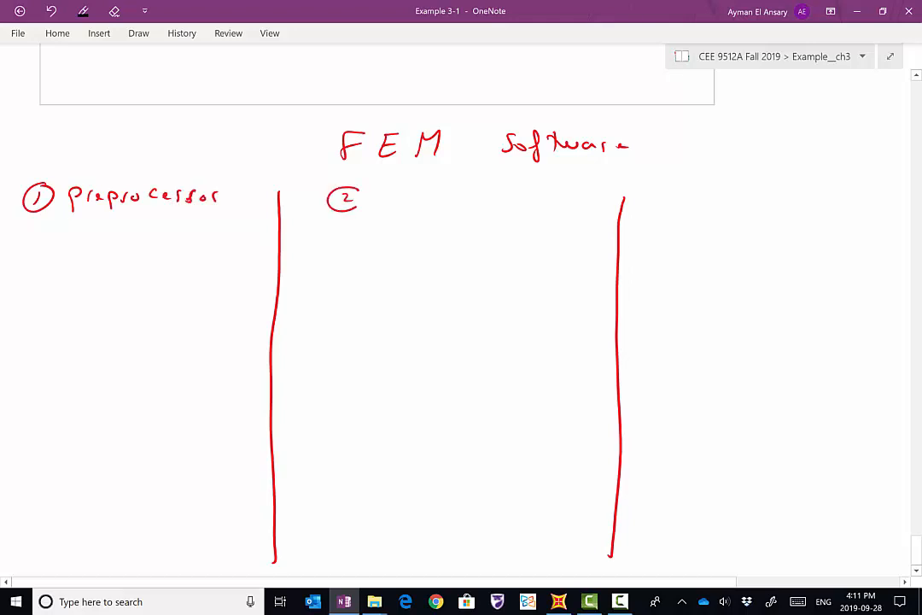
click(416, 189)
drag(416, 190, 407, 207)
drag(428, 199, 447, 203)
drag(450, 198, 477, 203)
drag(485, 197, 498, 198)
drag(400, 216, 494, 215)
drag(492, 220, 403, 219)
Write "Black Box" beneath the Solver heading and underline it
drag(342, 235, 342, 253)
mouse_move(342, 237)
mouse_down()
mouse_move(342, 253)
mouse_move(368, 249)
mouse_up()
click(398, 246)
drag(386, 244, 401, 250)
drag(409, 236, 408, 251)
mouse_move(416, 240)
mouse_down()
mouse_move(417, 251)
mouse_move(467, 241)
mouse_up()
drag(480, 239, 492, 250)
drag(492, 238, 480, 249)
drag(348, 263, 474, 262)
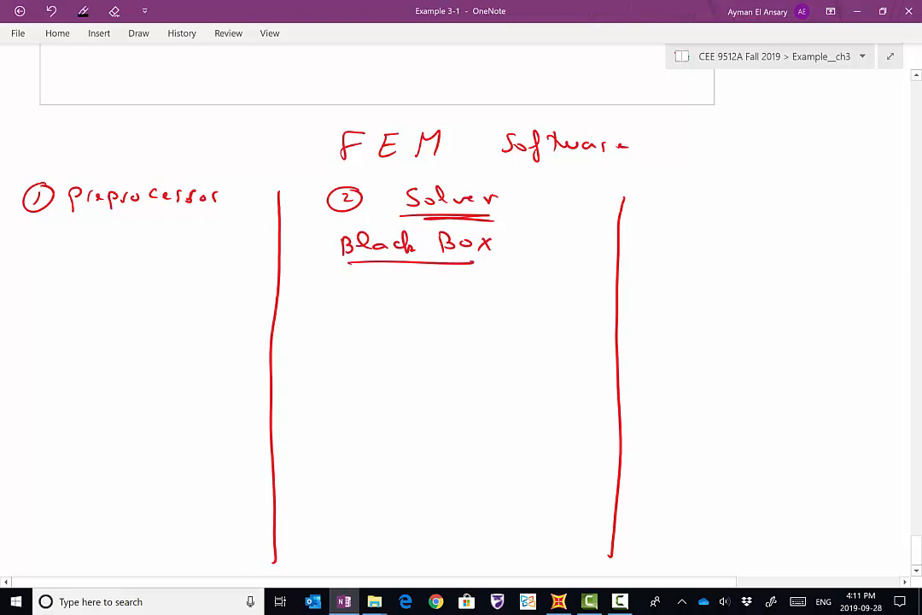
Write the third column's heading as a circled 3 followed by "Post-processor"
scroll(453, 316, right, 1)
scroll(453, 316, up, 1)
scroll(453, 316, left, 1)
scroll(452, 316, down, 1)
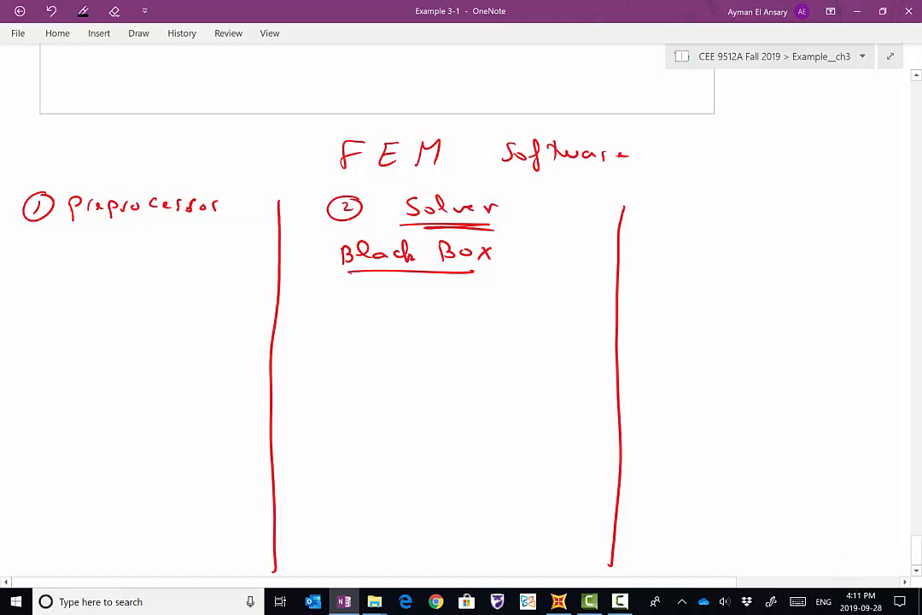
mouse_move(666, 205)
mouse_down()
mouse_move(669, 223)
mouse_move(672, 200)
mouse_move(743, 214)
mouse_move(751, 224)
mouse_up()
drag(746, 211, 783, 212)
mouse_move(804, 209)
mouse_down()
mouse_move(802, 224)
mouse_move(813, 216)
mouse_up()
drag(817, 217, 862, 214)
mouse_move(872, 206)
mouse_down()
mouse_move(864, 215)
mouse_move(873, 215)
mouse_up()
drag(888, 209, 905, 209)
scroll(461, 307, up, 1)
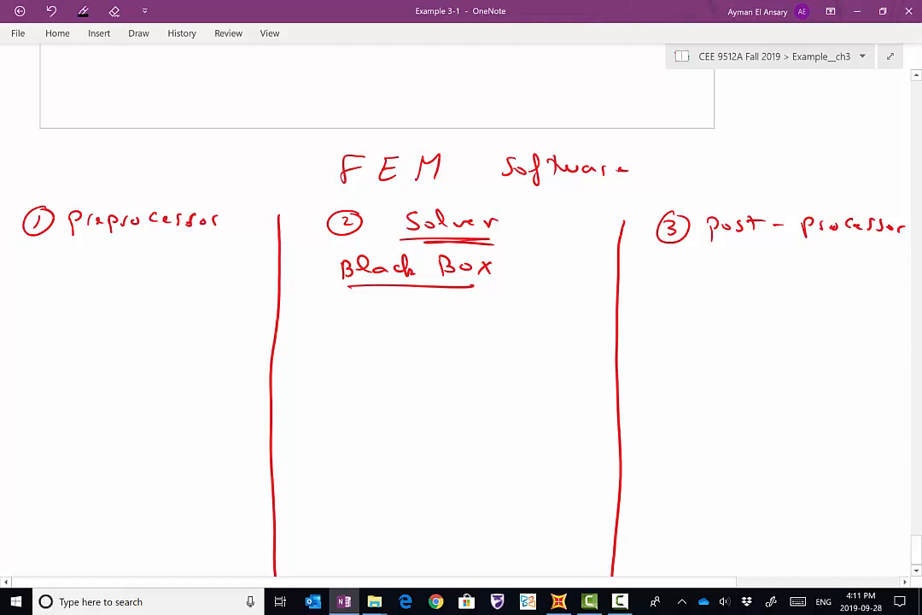
Underline the Preprocessor heading and list i) geometry, ii) Material properties and iii) Section properties below it
drag(31, 247, 229, 248)
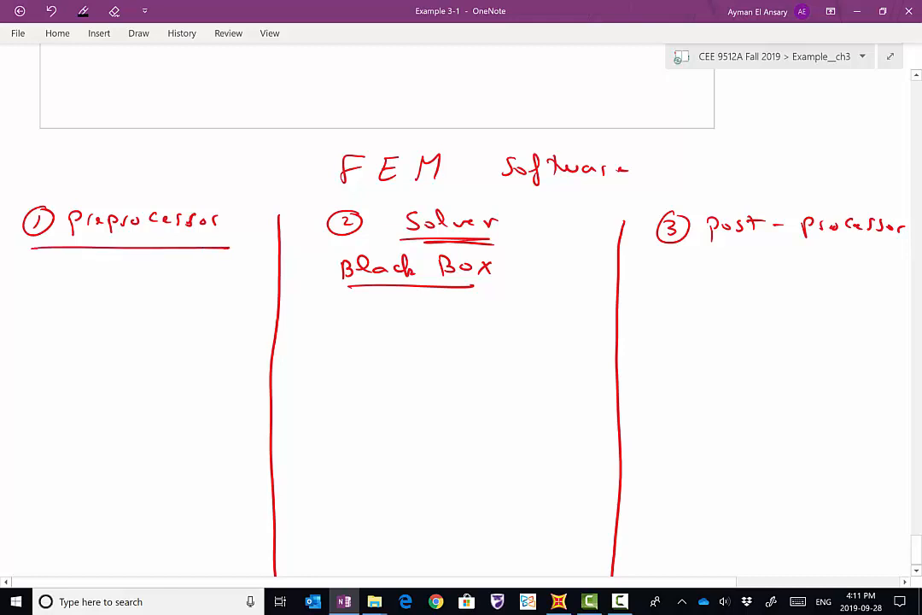
mouse_move(35, 281)
mouse_down()
mouse_move(41, 301)
mouse_move(96, 287)
mouse_move(175, 290)
mouse_up()
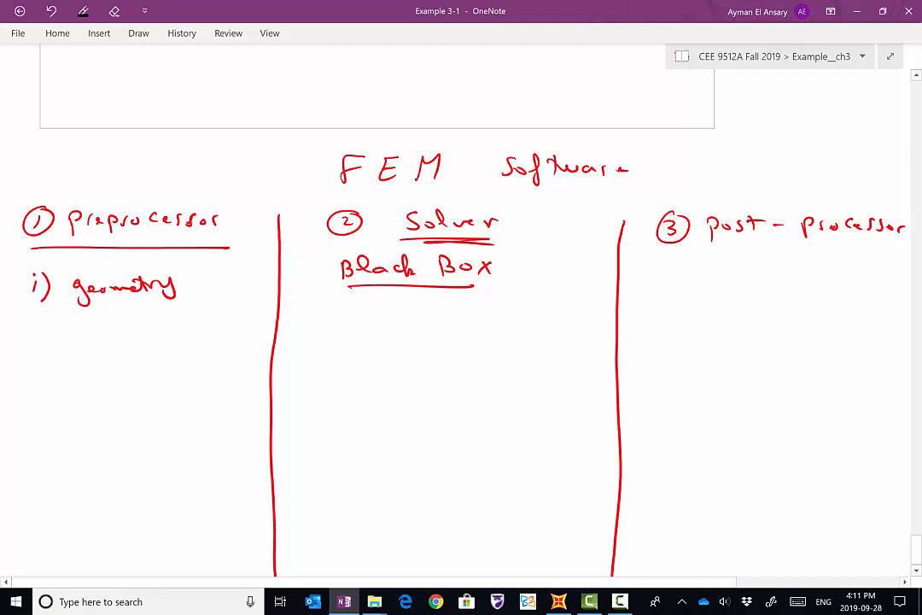
drag(33, 330, 31, 339)
mouse_move(38, 329)
mouse_down()
mouse_move(46, 345)
mouse_move(152, 335)
mouse_move(157, 324)
mouse_move(265, 333)
mouse_up()
click(32, 326)
click(41, 325)
mouse_move(18, 377)
mouse_down()
mouse_move(38, 394)
mouse_move(135, 383)
mouse_move(158, 391)
mouse_move(178, 378)
mouse_move(215, 384)
mouse_up()
drag(220, 382, 240, 386)
Add item iv) "Define cases of loading" to the Preprocessor list
mouse_move(26, 418)
mouse_down()
mouse_move(27, 428)
mouse_move(27, 417)
mouse_move(39, 418)
mouse_move(49, 435)
mouse_move(140, 423)
mouse_move(162, 431)
mouse_up()
drag(179, 424, 184, 430)
drag(195, 427, 227, 426)
drag(238, 413, 232, 444)
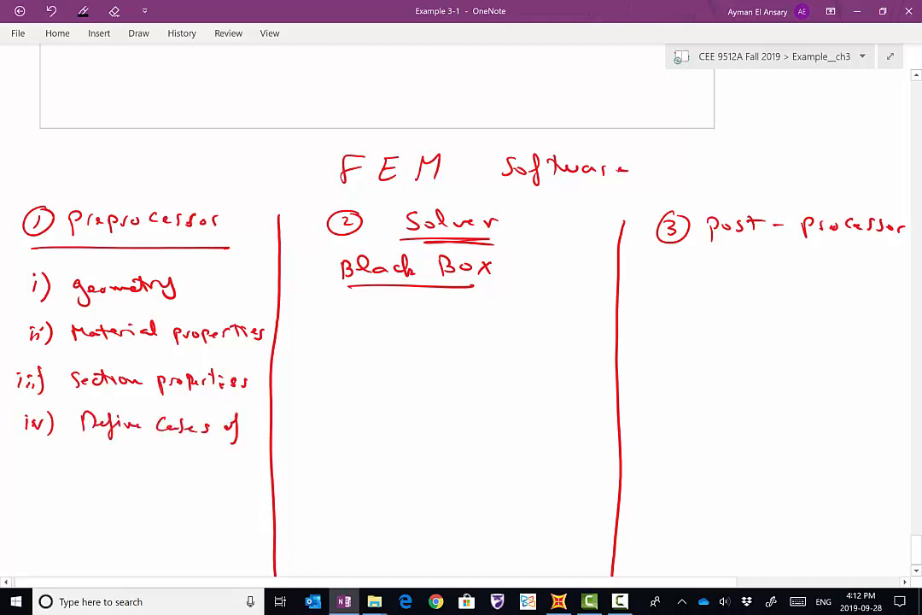
mouse_move(88, 445)
mouse_down()
mouse_move(86, 461)
mouse_move(119, 461)
mouse_up()
mouse_move(130, 456)
mouse_down()
mouse_move(135, 446)
mouse_move(143, 462)
mouse_up()
drag(147, 461, 170, 476)
Add item v) "B.Cs" to the Preprocessor list
drag(25, 491, 35, 493)
mouse_move(41, 486)
mouse_down()
mouse_move(43, 509)
mouse_move(76, 506)
mouse_up()
drag(76, 484, 78, 506)
drag(96, 499, 115, 505)
mouse_move(132, 499)
mouse_down()
mouse_move(129, 509)
mouse_move(156, 495)
mouse_up()
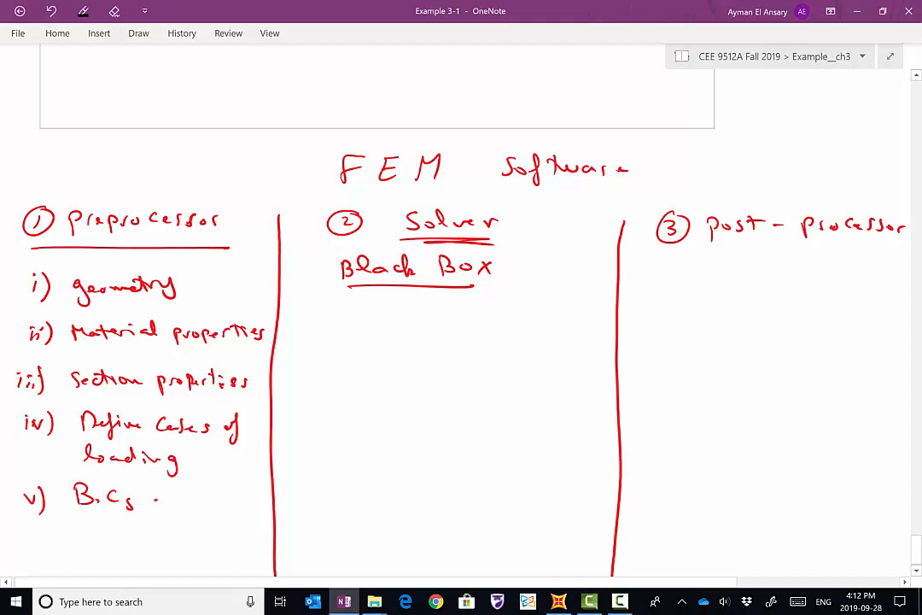
Add an unnumbered, underlined item "Design Codes" at the end of the Preprocessor list
scroll(461, 308, down, 3)
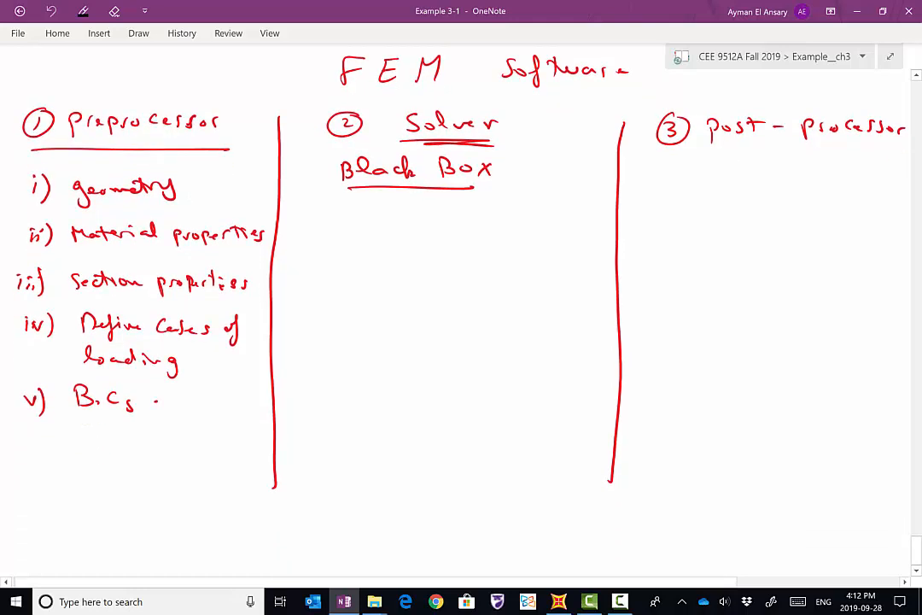
drag(38, 446, 40, 474)
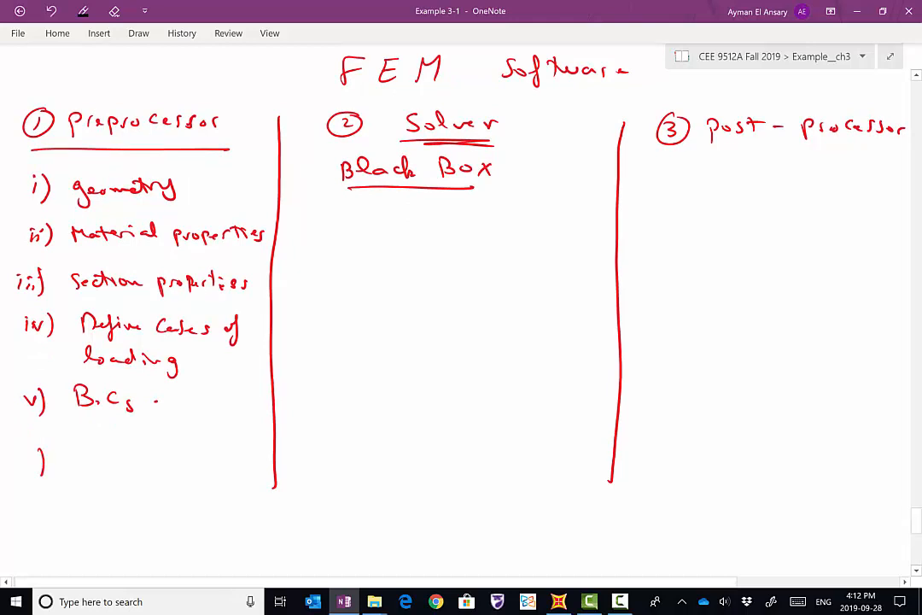
mouse_move(86, 446)
mouse_down()
mouse_move(87, 464)
mouse_move(112, 461)
mouse_up()
drag(117, 453, 126, 461)
mouse_move(143, 453)
mouse_down()
mouse_move(149, 469)
mouse_move(215, 460)
mouse_move(224, 448)
mouse_up()
drag(227, 457, 246, 461)
drag(93, 479, 227, 477)
scroll(461, 257, down, 1)
scroll(461, 256, up, 2)
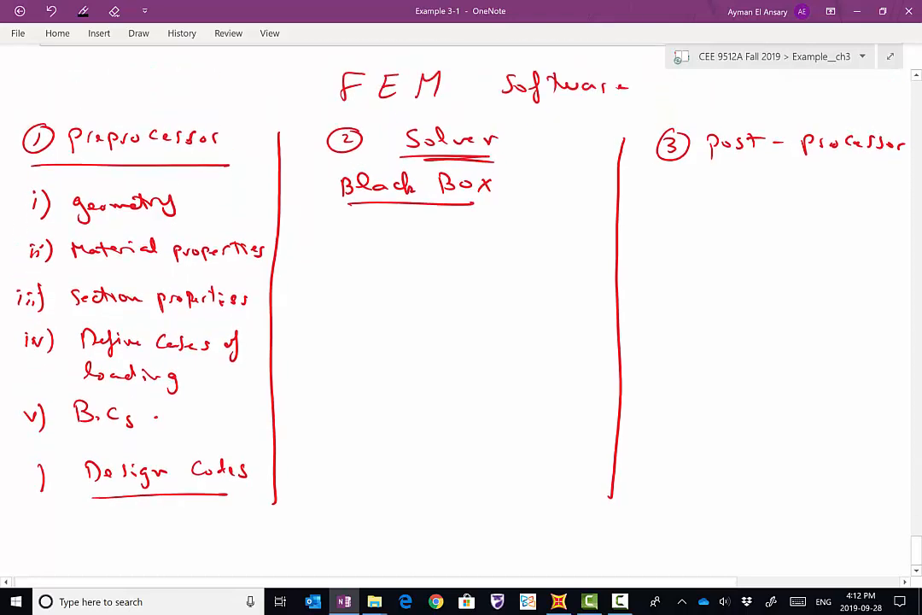
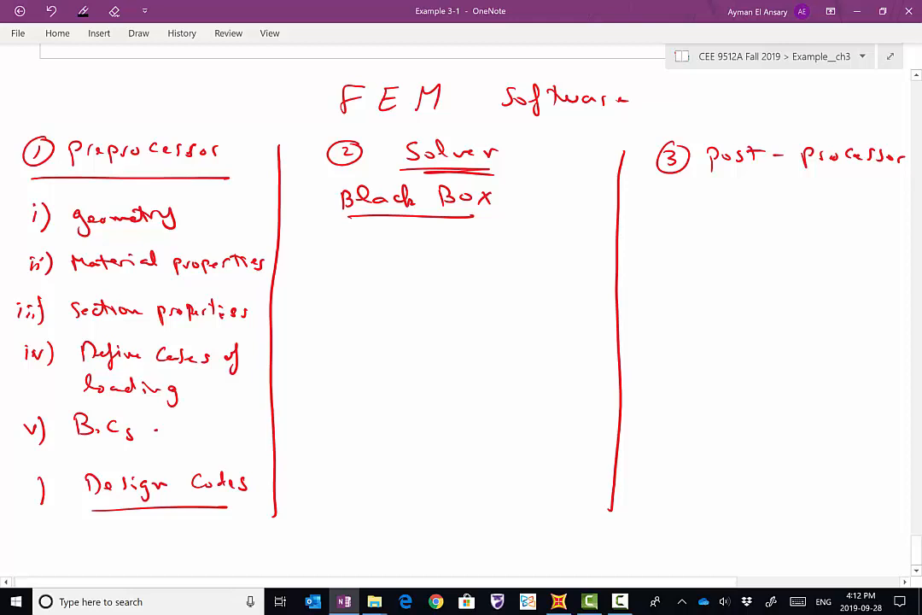
Write the bracketed symbols K, f and δ, each with a tilde above, in the Solver column beneath Black Box
mouse_move(318, 248)
mouse_down()
mouse_move(318, 273)
mouse_move(322, 262)
mouse_move(336, 271)
mouse_move(335, 243)
mouse_move(304, 275)
mouse_up()
mouse_move(352, 243)
mouse_down()
mouse_move(352, 274)
mouse_move(395, 277)
mouse_up()
mouse_move(456, 242)
mouse_down()
mouse_move(444, 279)
mouse_move(458, 238)
mouse_move(420, 282)
mouse_move(475, 284)
mouse_up()
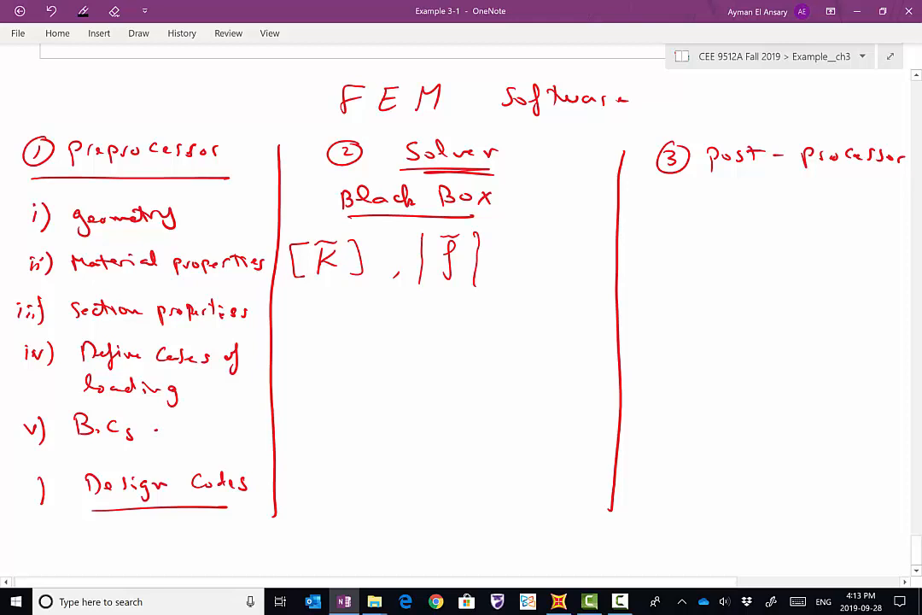
mouse_move(541, 231)
mouse_down()
mouse_move(538, 284)
mouse_move(562, 266)
mouse_up()
mouse_move(556, 231)
mouse_down()
mouse_move(578, 227)
mouse_move(598, 272)
mouse_up()
Write {f} = [K]{δ} in the Solver column with an arrow from B.Cs, ticks under f and K, and a down arrow under δ
mouse_move(195, 432)
mouse_down()
mouse_move(295, 359)
mouse_move(338, 389)
mouse_up()
mouse_move(325, 344)
mouse_down()
mouse_move(323, 401)
mouse_move(347, 346)
mouse_move(361, 395)
mouse_move(346, 407)
mouse_up()
drag(385, 370, 400, 369)
drag(386, 379, 401, 377)
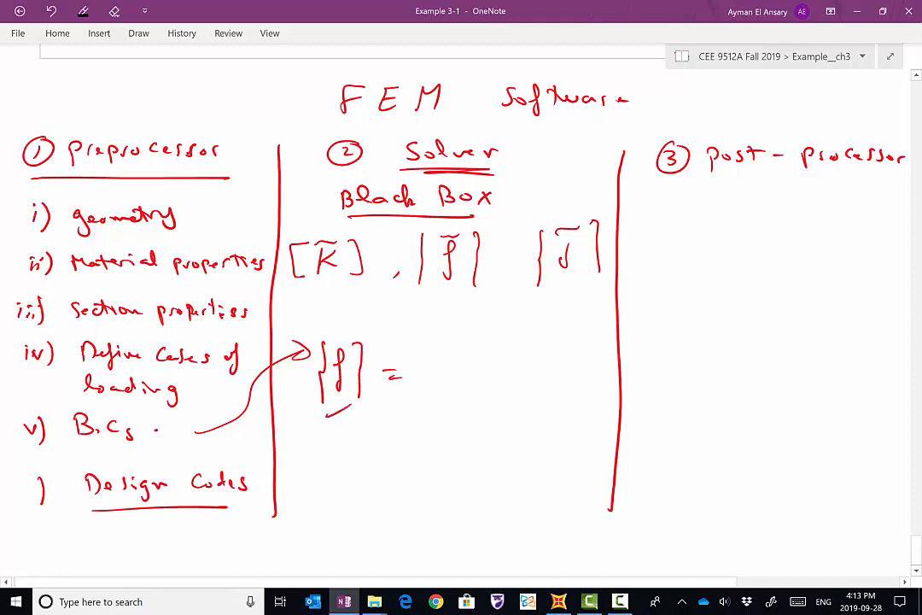
mouse_move(424, 343)
mouse_down()
mouse_move(425, 381)
mouse_move(438, 372)
mouse_up()
mouse_move(451, 352)
mouse_down()
mouse_move(453, 369)
mouse_move(472, 363)
mouse_move(433, 375)
mouse_move(469, 376)
mouse_move(447, 398)
mouse_up()
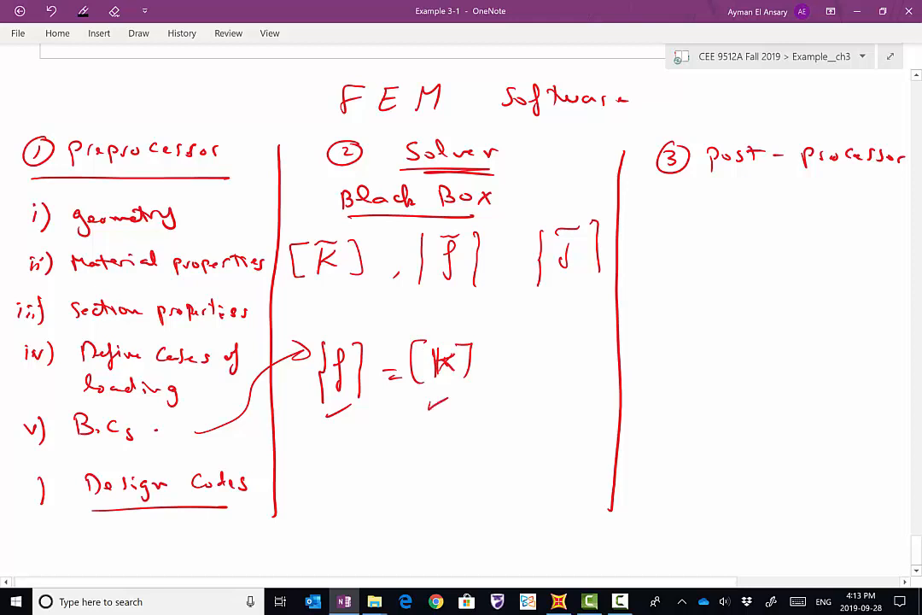
drag(523, 331, 516, 395)
mouse_move(540, 357)
mouse_down()
mouse_move(562, 385)
mouse_move(547, 411)
mouse_up()
drag(539, 402, 553, 402)
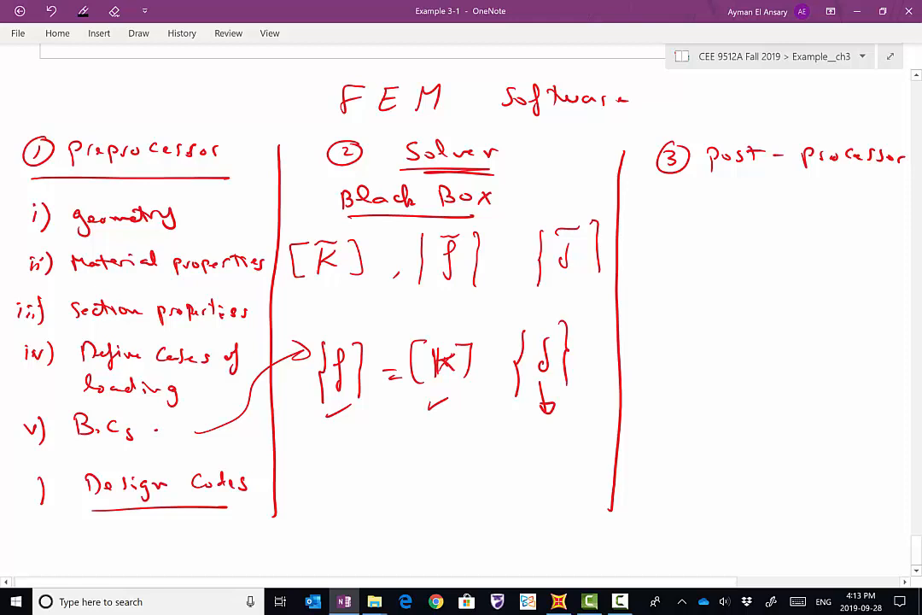
Underline the Post-processor heading and write item i) "Deformed shape" with "Displacement values in case of Bar" below it
scroll(461, 307, down, 2)
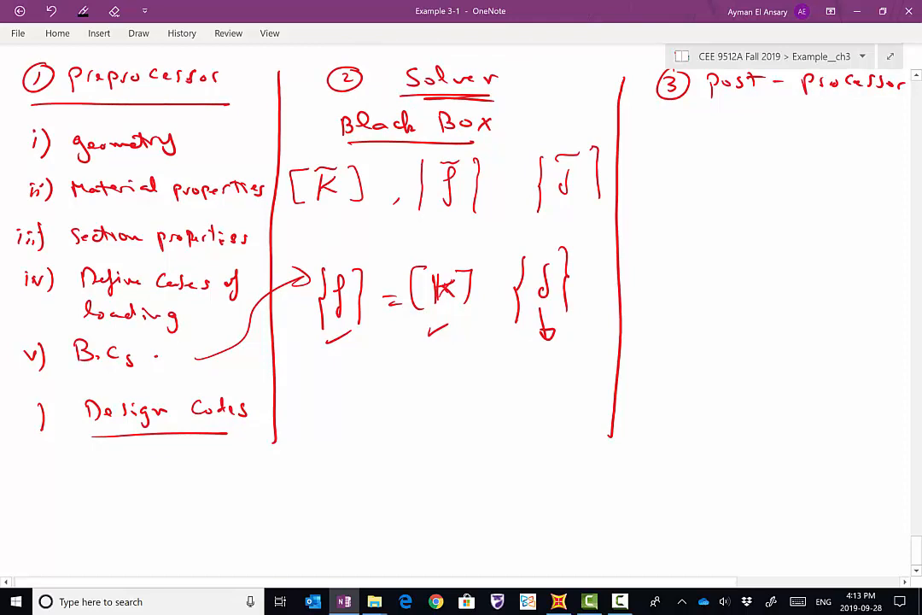
scroll(461, 307, down, 1)
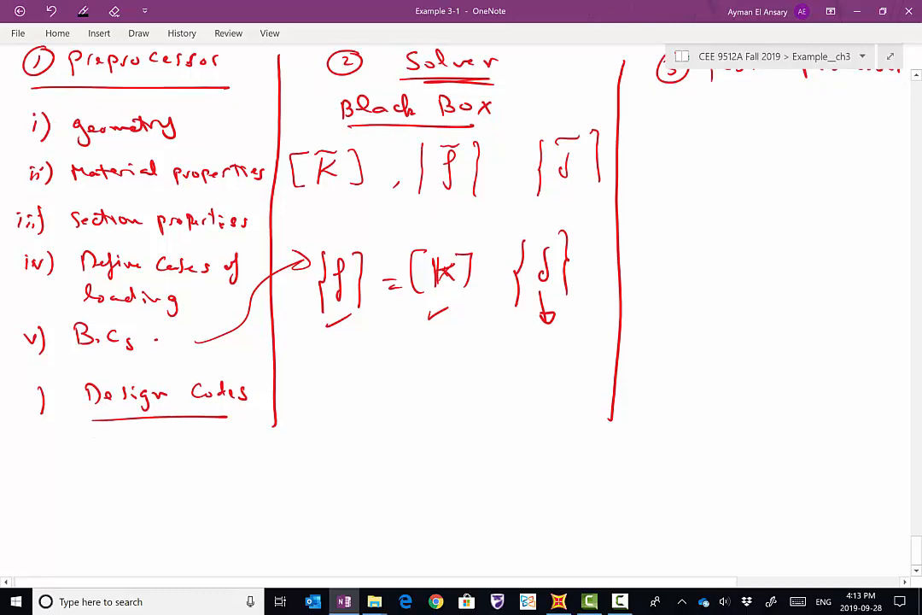
scroll(461, 308, up, 2)
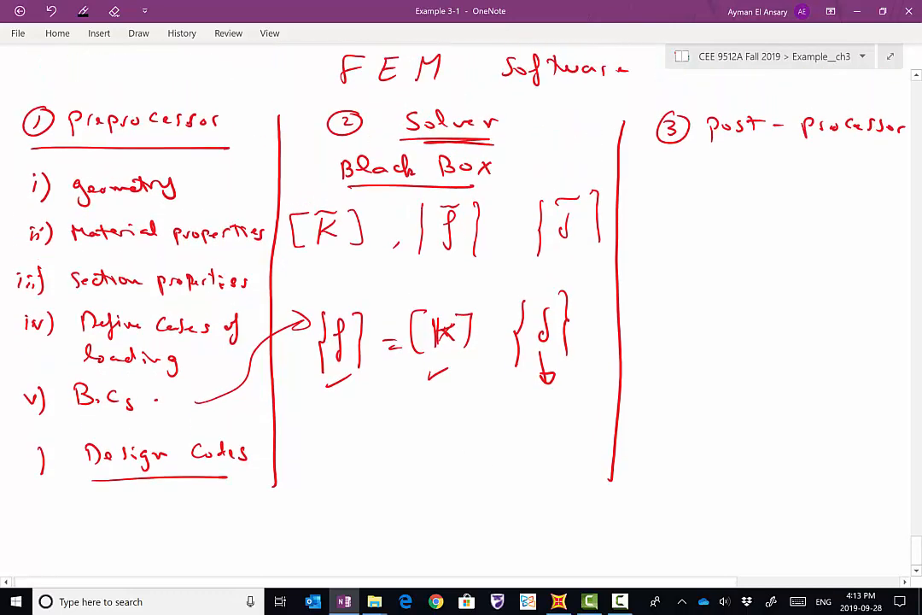
drag(477, 463, 421, 468)
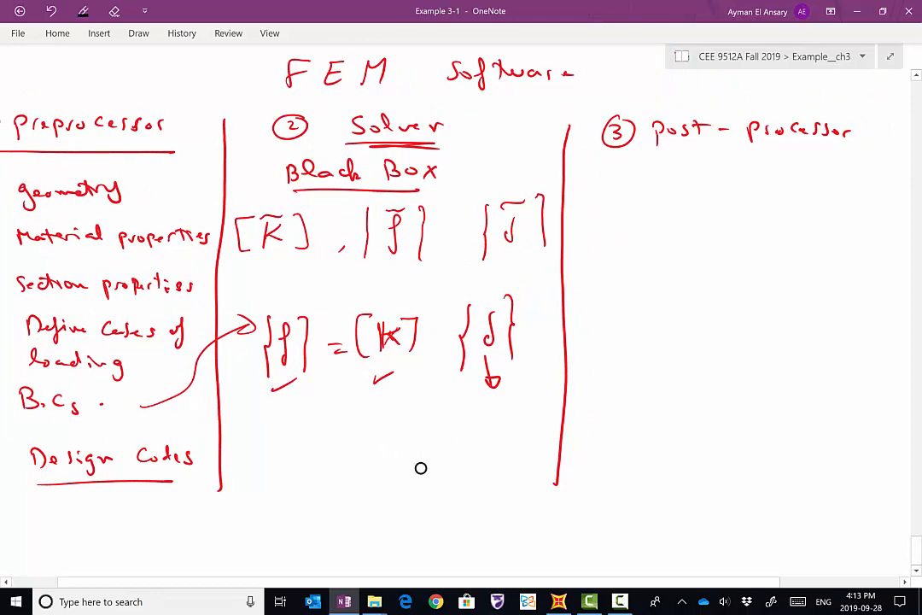
drag(607, 159, 863, 159)
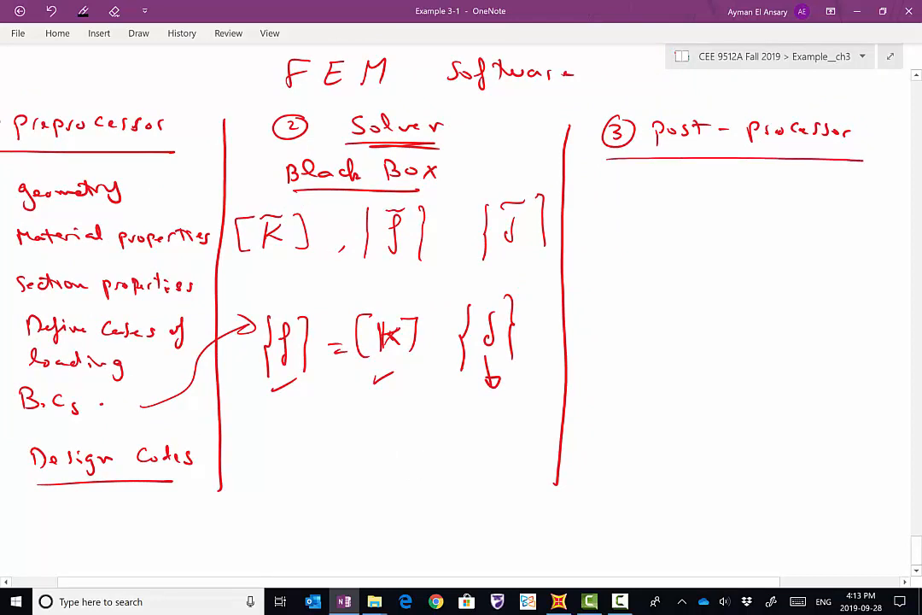
mouse_move(596, 192)
mouse_down()
mouse_move(608, 210)
mouse_move(650, 203)
mouse_move(709, 218)
mouse_move(779, 190)
mouse_move(779, 201)
mouse_move(872, 199)
mouse_up()
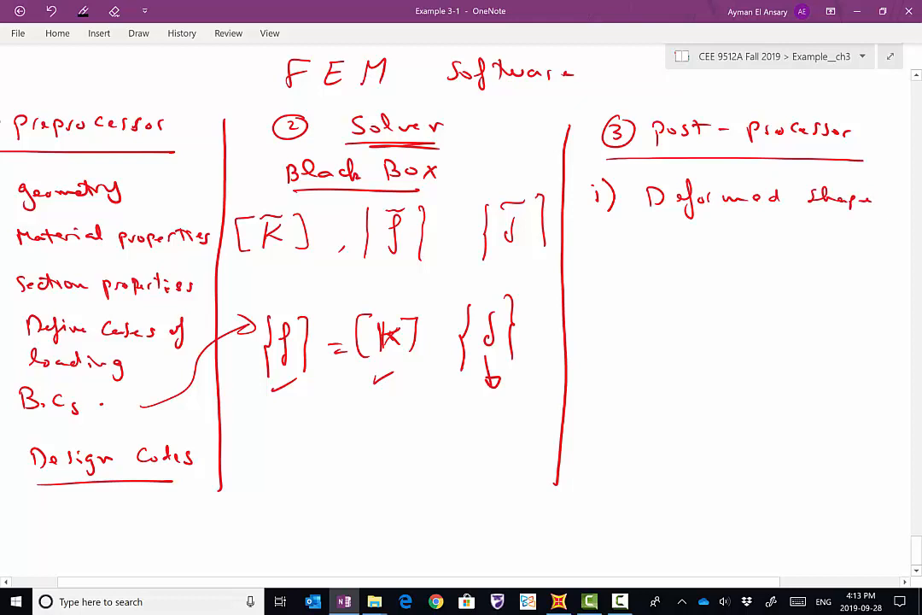
mouse_move(639, 230)
mouse_down()
mouse_move(642, 245)
mouse_move(870, 243)
mouse_up()
mouse_move(646, 261)
mouse_down()
mouse_move(722, 269)
mouse_move(780, 256)
mouse_move(806, 272)
mouse_move(843, 263)
mouse_up()
Add Post-processor item ii) "show in graphs or Tables straining action" and underline the word action
drag(586, 312, 588, 330)
drag(595, 313, 604, 335)
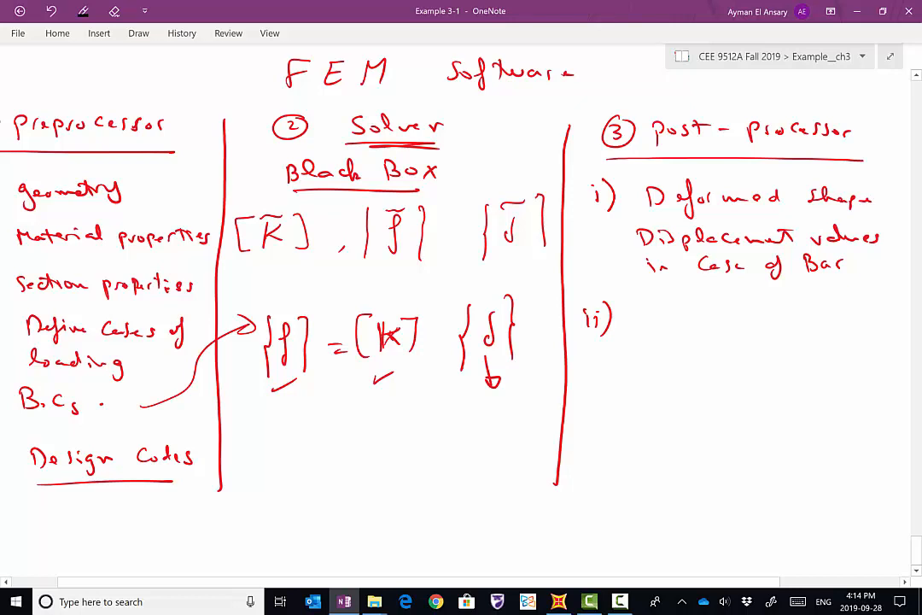
mouse_move(653, 309)
mouse_down()
mouse_move(647, 319)
mouse_move(700, 317)
mouse_up()
mouse_move(727, 311)
mouse_down()
mouse_move(777, 335)
mouse_move(796, 318)
mouse_up()
drag(806, 313, 815, 335)
mouse_move(822, 306)
mouse_down()
mouse_move(830, 318)
mouse_move(874, 316)
mouse_up()
drag(877, 309, 884, 315)
drag(656, 338, 673, 337)
mouse_move(665, 338)
mouse_down()
mouse_move(667, 348)
mouse_move(690, 349)
mouse_up()
mouse_move(696, 335)
mouse_down()
mouse_move(705, 347)
mouse_move(716, 332)
mouse_up()
drag(719, 343, 732, 349)
mouse_move(791, 340)
mouse_down()
mouse_move(784, 350)
mouse_move(868, 348)
mouse_move(879, 366)
mouse_up()
mouse_move(670, 371)
mouse_down()
mouse_move(661, 380)
mouse_move(706, 367)
mouse_move(712, 380)
mouse_up()
mouse_move(722, 372)
mouse_down()
mouse_move(719, 380)
mouse_move(742, 379)
mouse_up()
drag(671, 392, 750, 393)
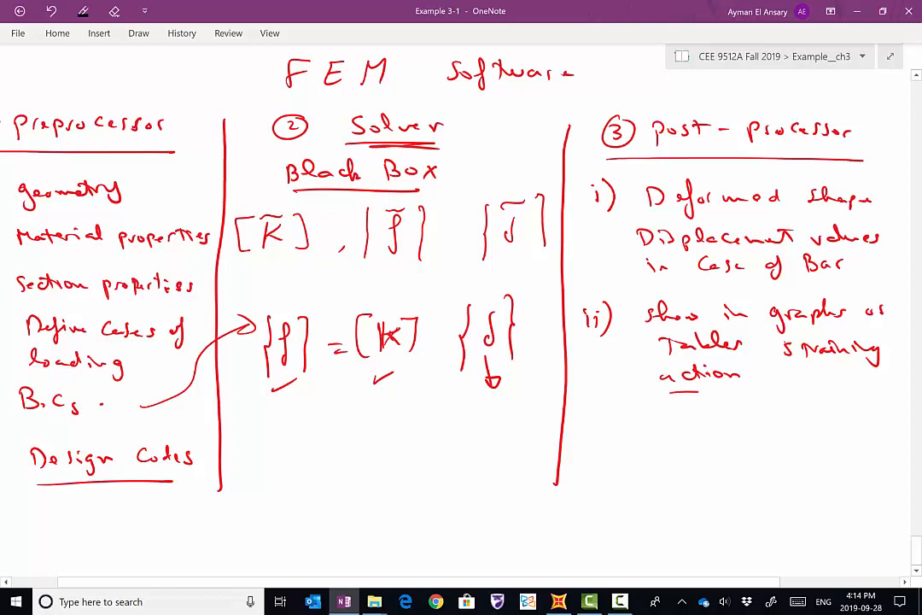
scroll(656, 425, down, 1)
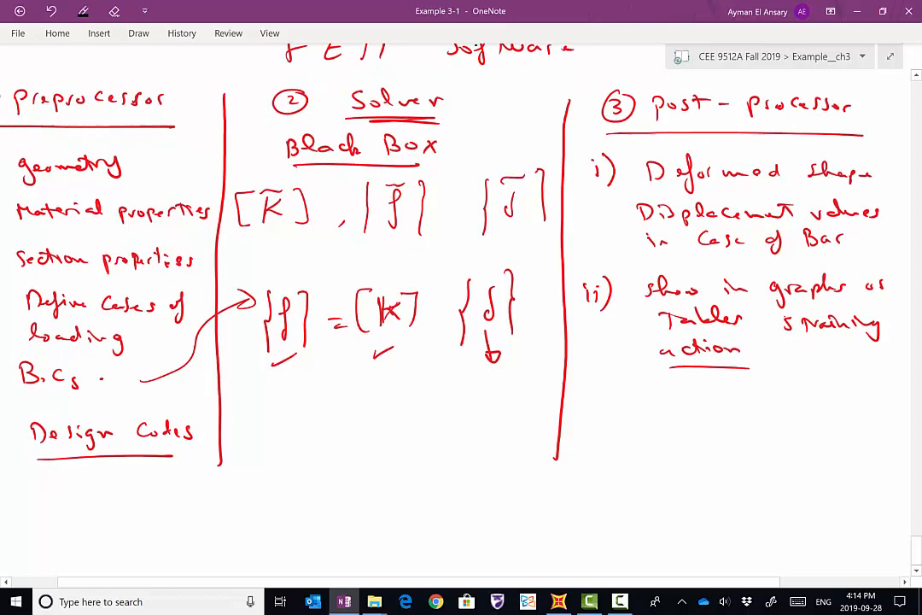
ctrl+scroll(781, 499, down, 2)
ctrl+scroll(779, 505, up, 1)
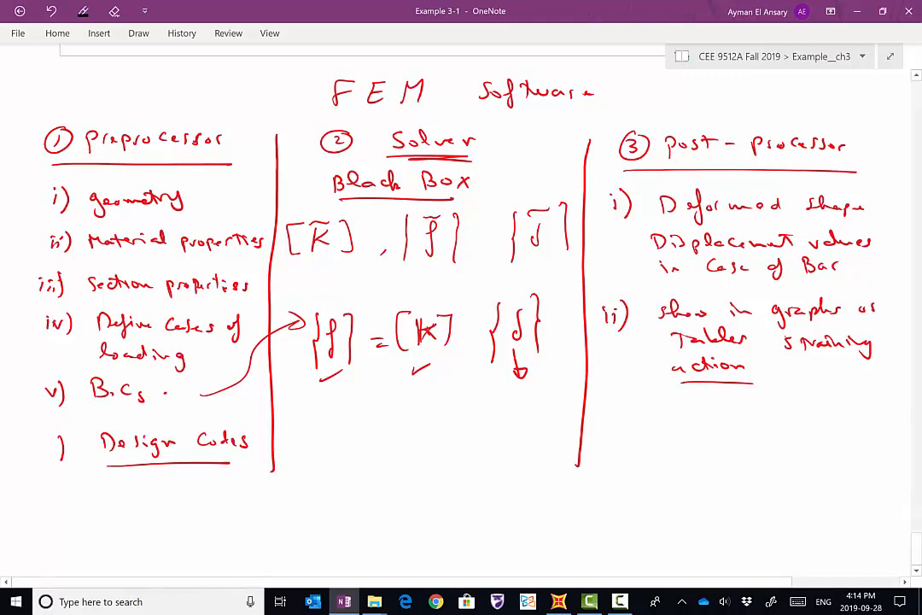
Switch to SAP2000 and start a new Grid Only model with KN, m, C units
key(alt+Tab)
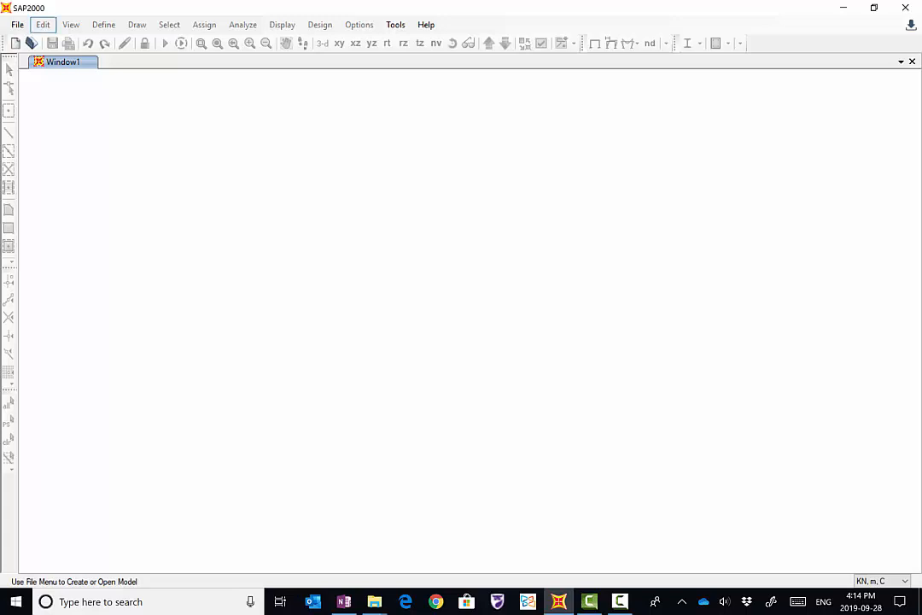
click(17, 24)
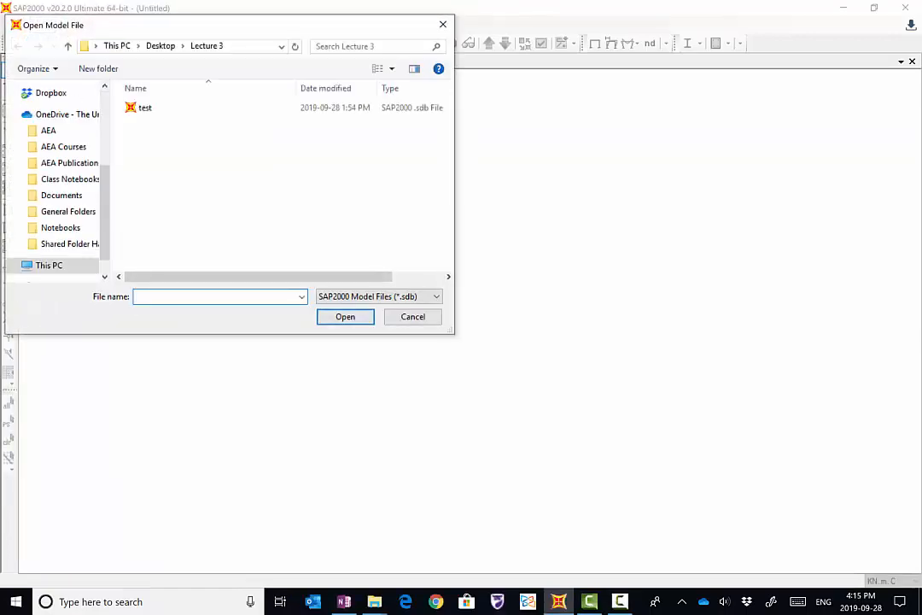
click(413, 317)
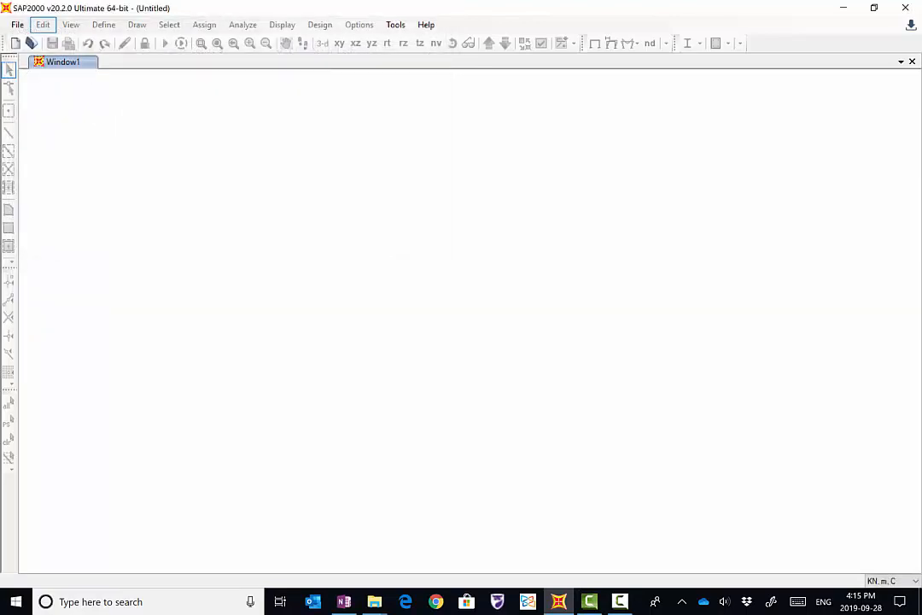
click(16, 42)
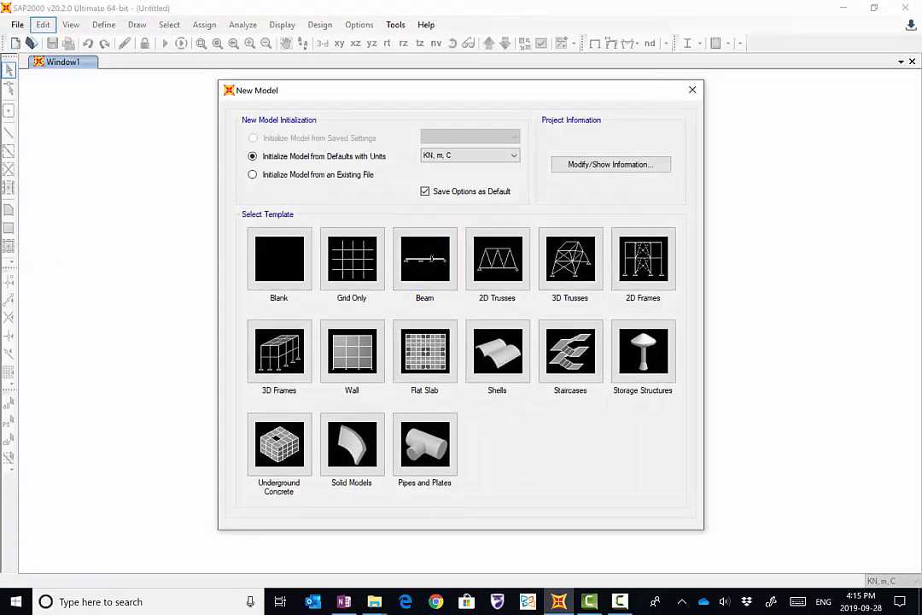
drag(503, 96, 473, 110)
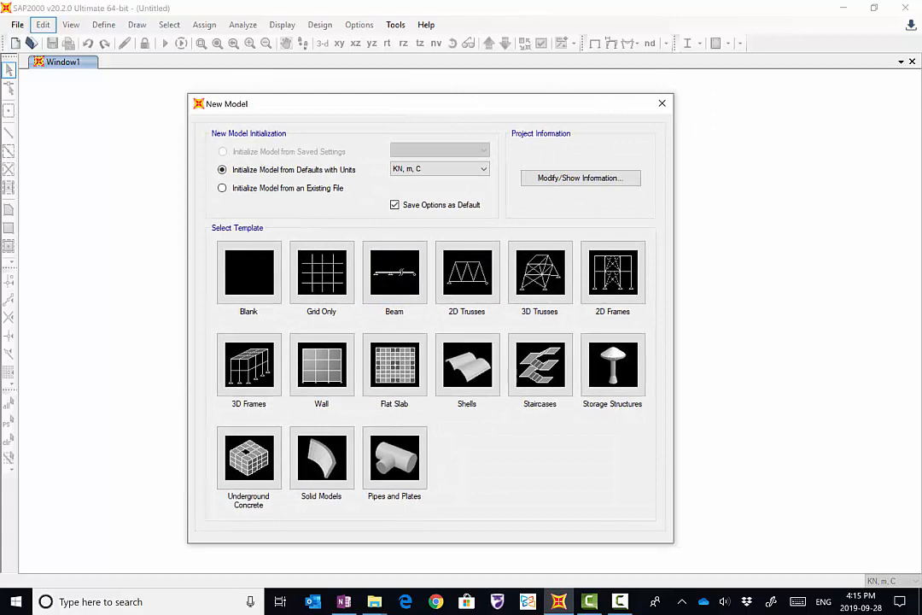
click(439, 168)
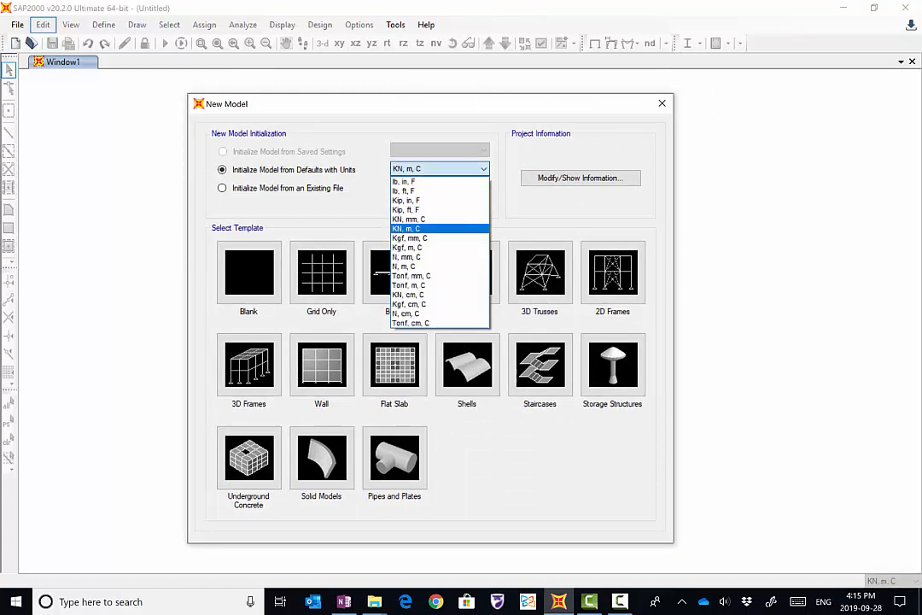
click(427, 229)
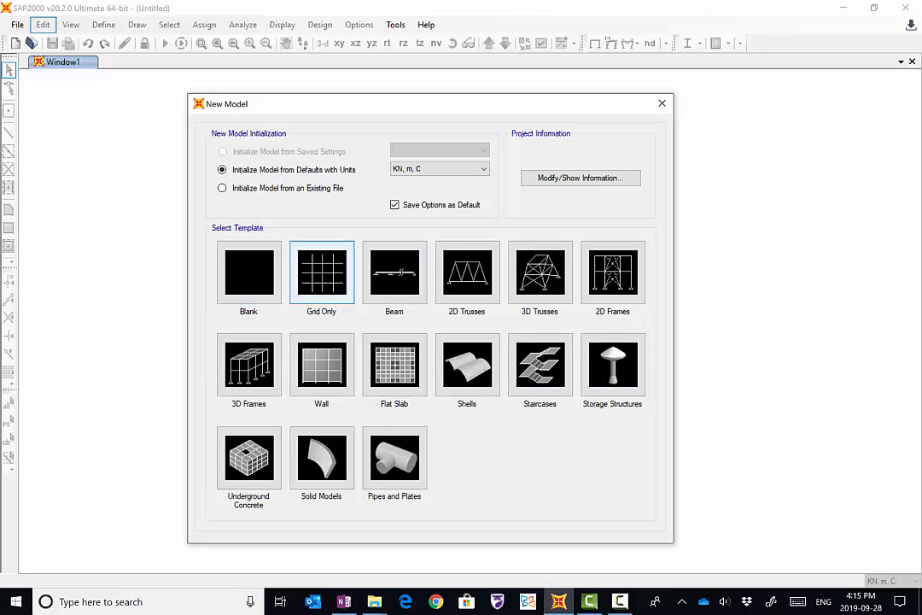
click(321, 272)
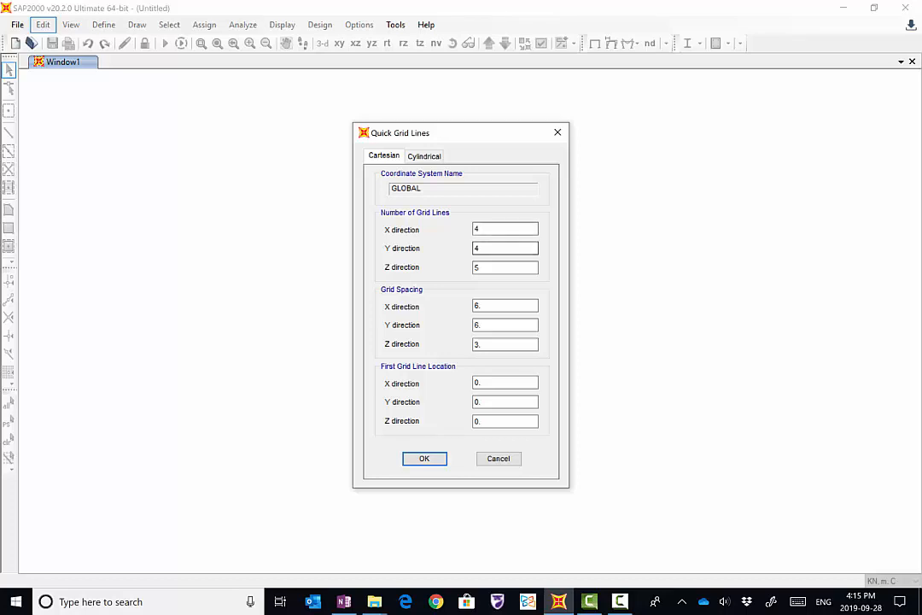
Set the number of grid lines to 1 in both the Y and Z directions
click(494, 229)
key(Tab)
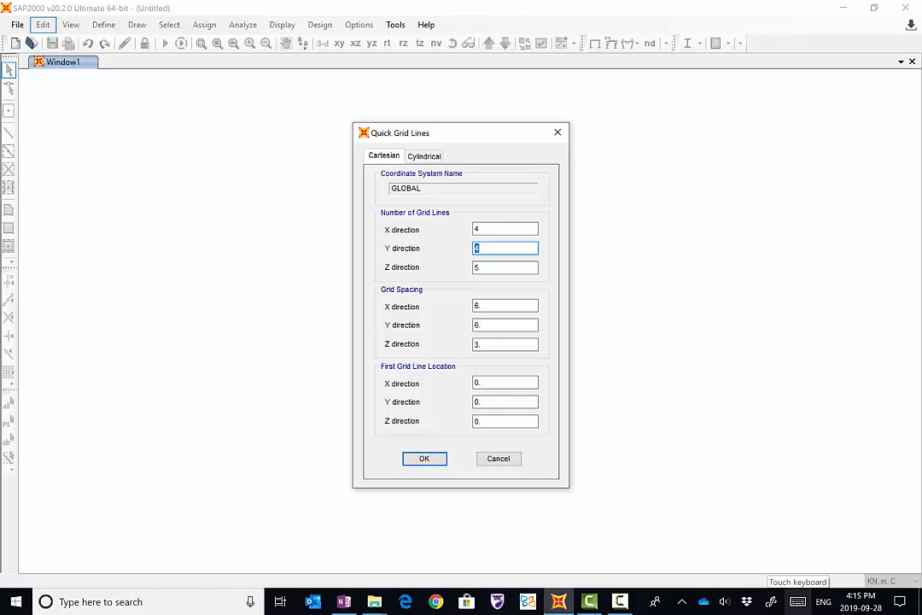
click(798, 602)
drag(600, 152, 621, 445)
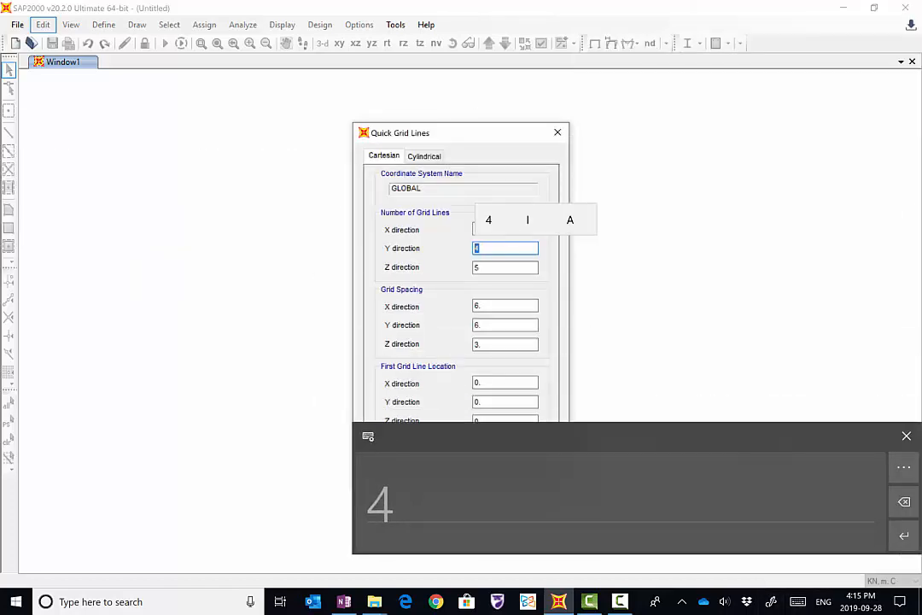
mouse_move(363, 509)
mouse_down()
mouse_move(412, 502)
mouse_move(385, 517)
mouse_up()
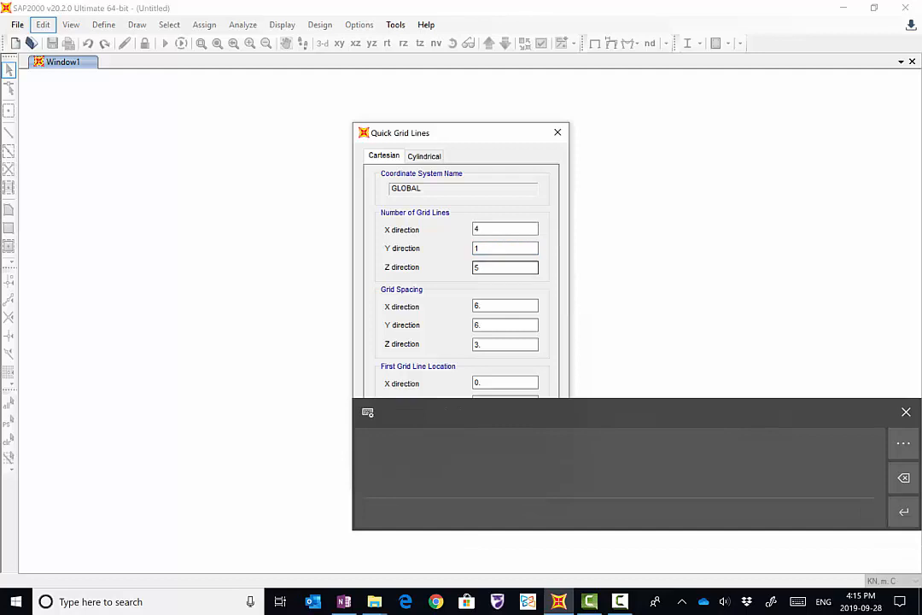
double_click(491, 267)
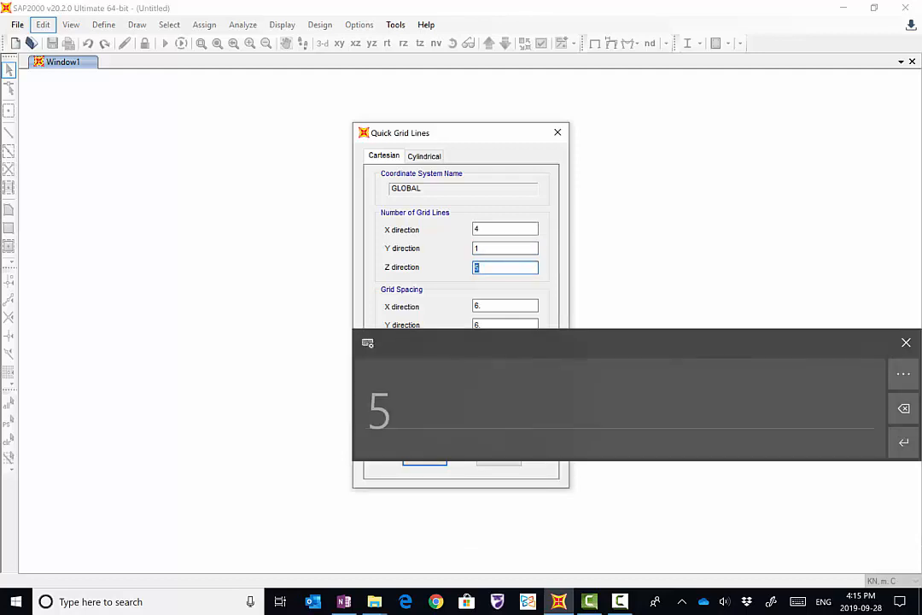
drag(390, 399, 390, 427)
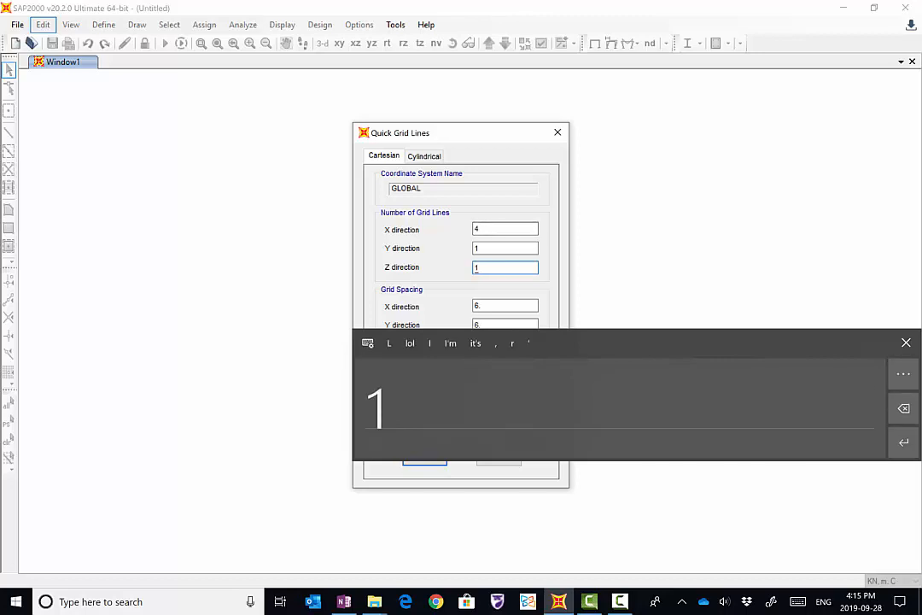
Set the grid spacing to 4 m in X, 1 m in Y and 1 m in Z, and create the grid
drag(875, 343, 627, 486)
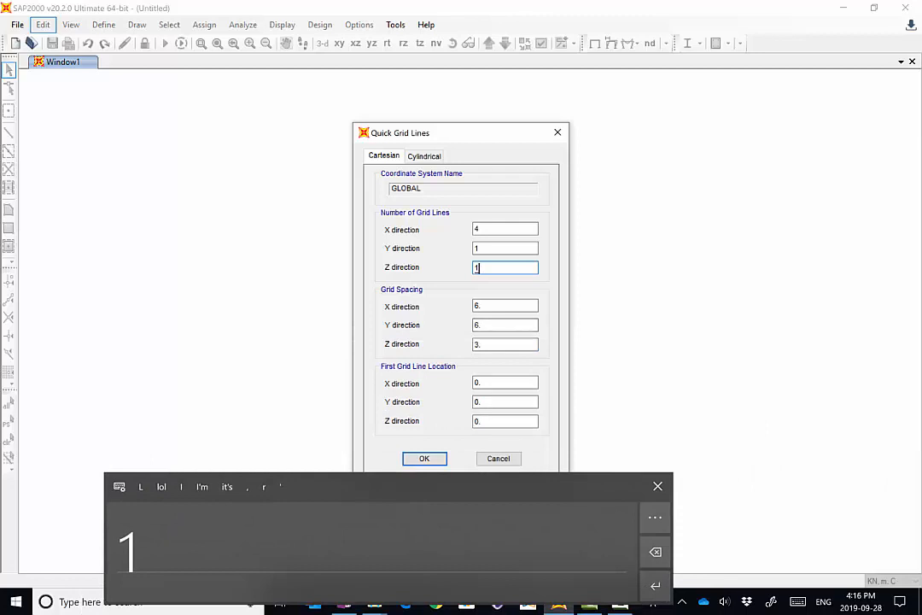
drag(427, 132, 396, 63)
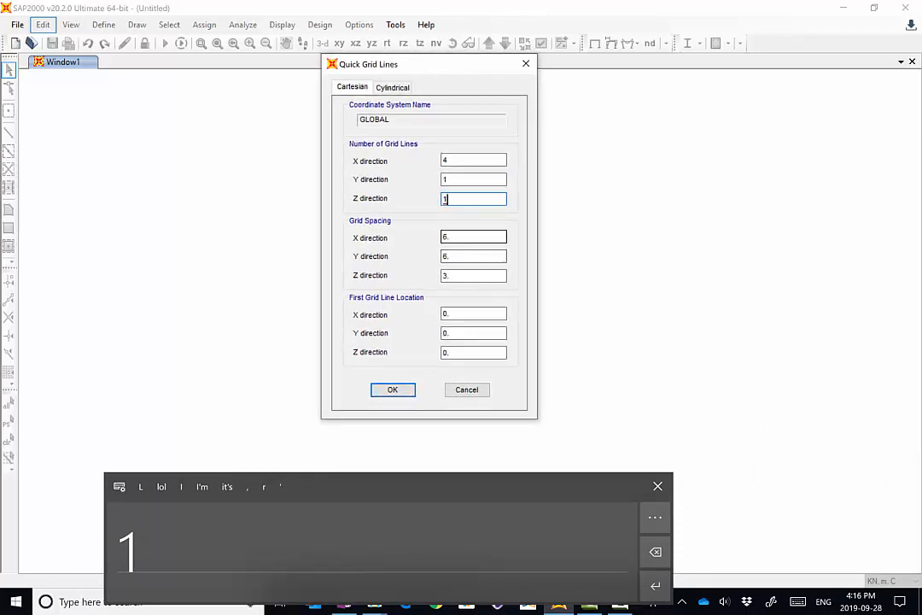
double_click(462, 237)
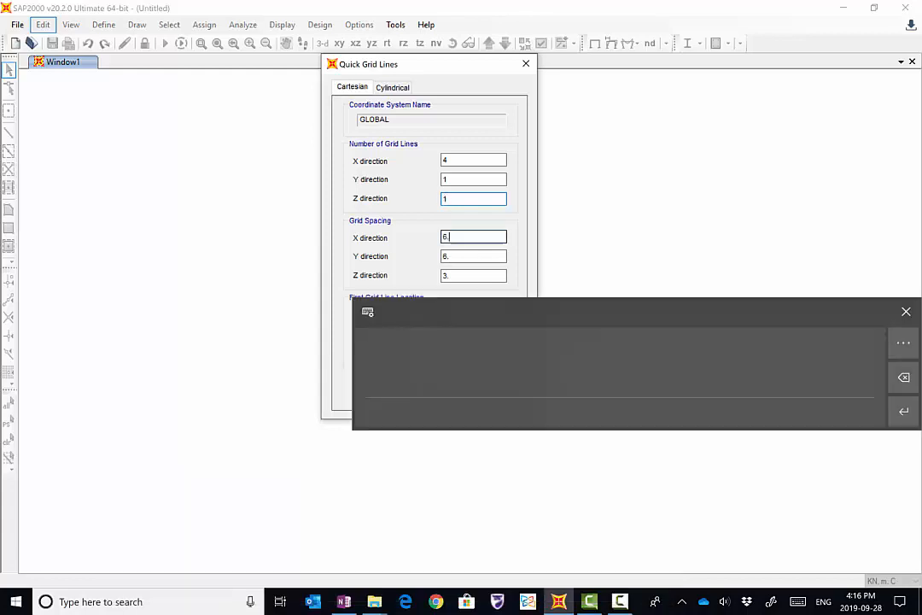
drag(632, 312, 627, 385)
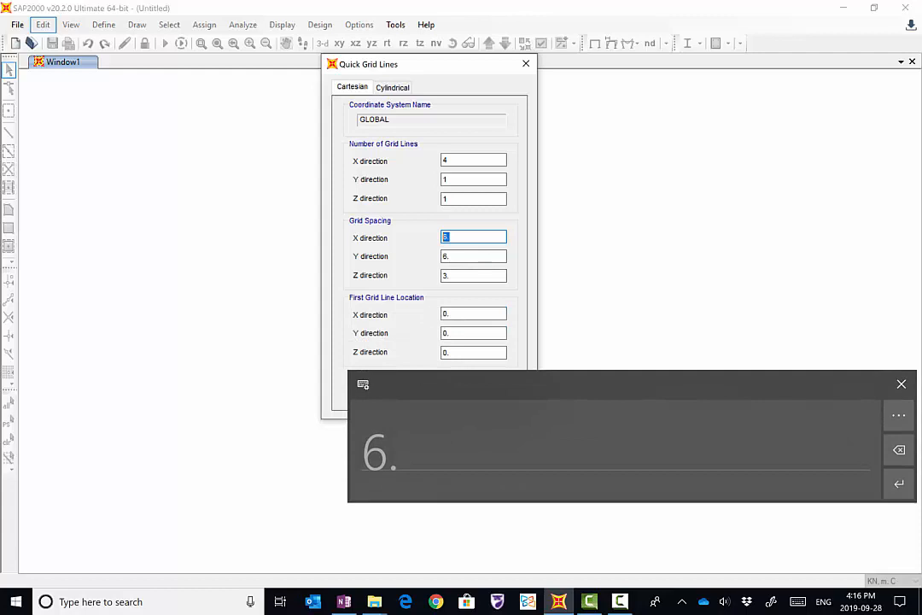
drag(387, 448, 392, 475)
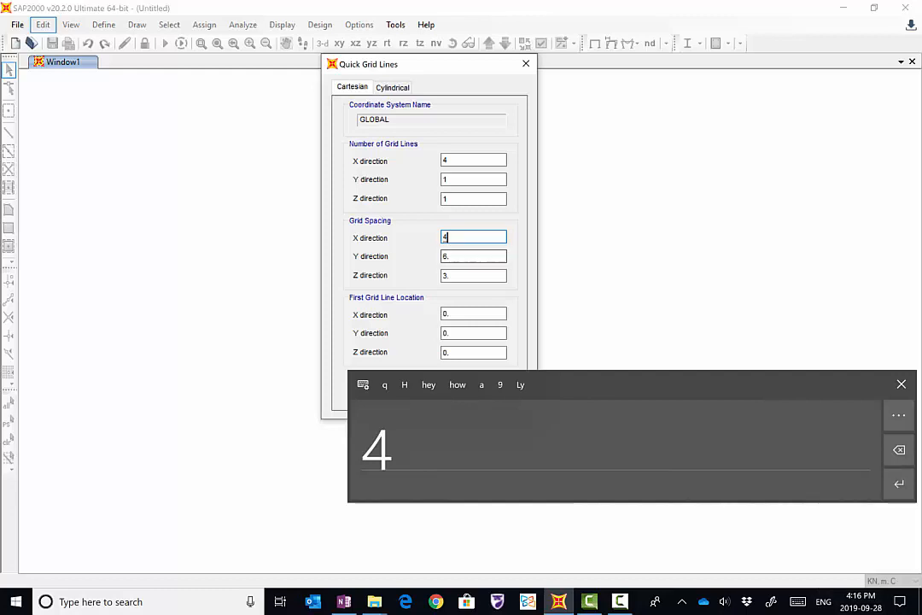
click(461, 257)
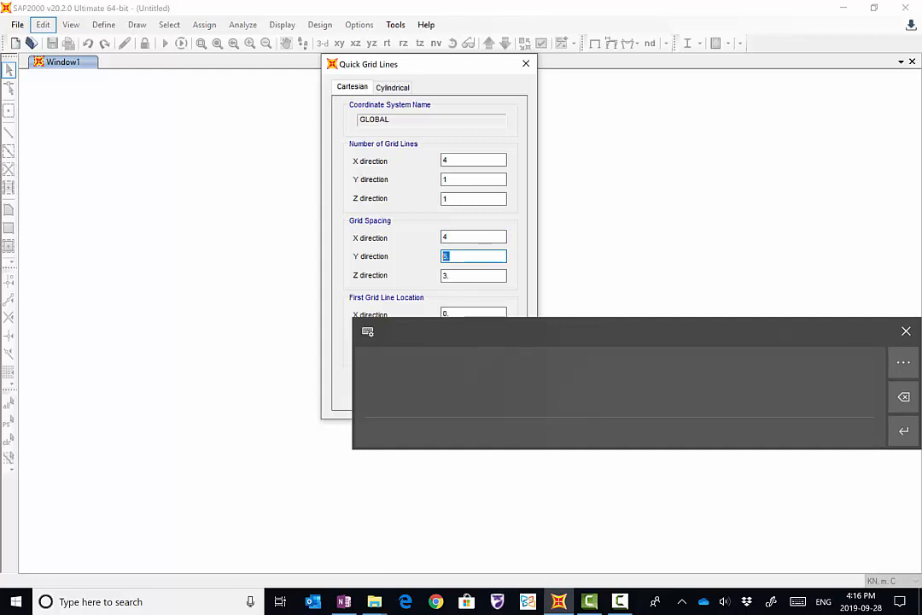
drag(381, 391, 393, 413)
click(473, 275)
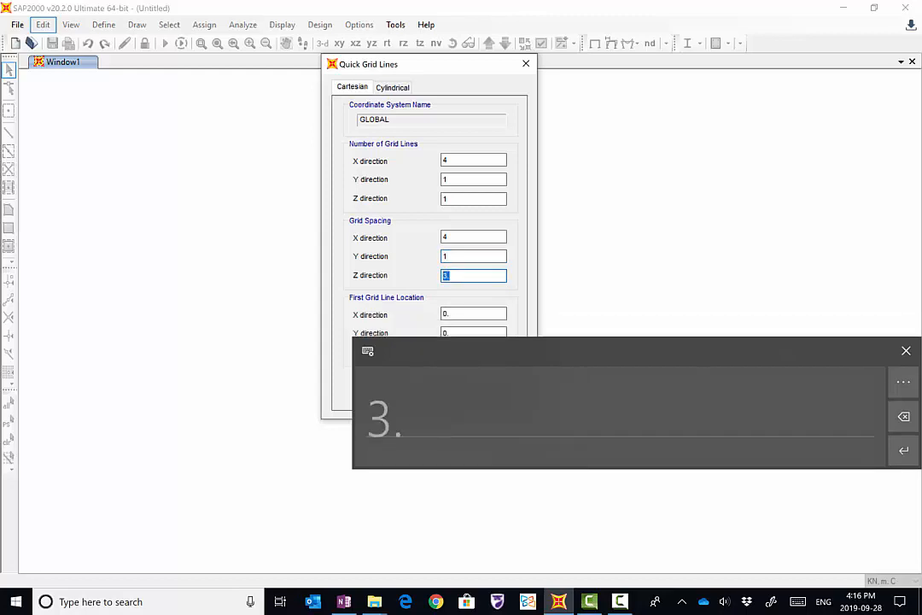
mouse_move(383, 424)
mouse_down()
mouse_move(423, 423)
mouse_move(390, 432)
mouse_up()
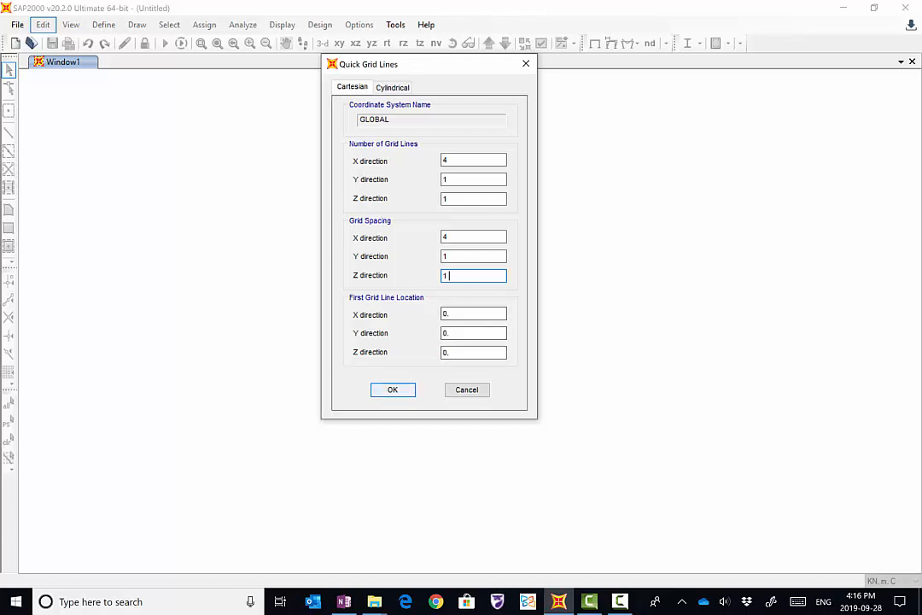
key(Return)
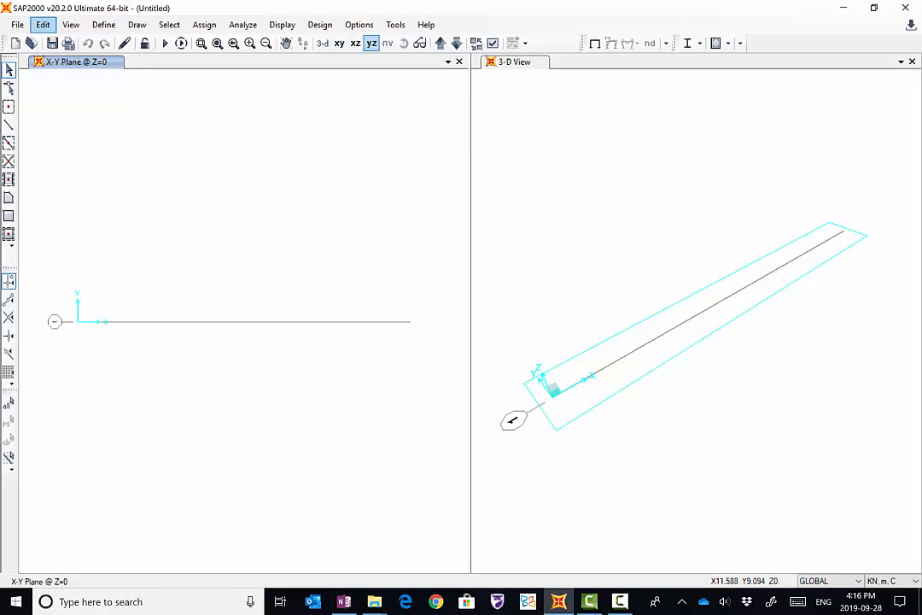
Show the X-Z plane at Y=0 and close the 3-D view so only the plane view remains
click(356, 43)
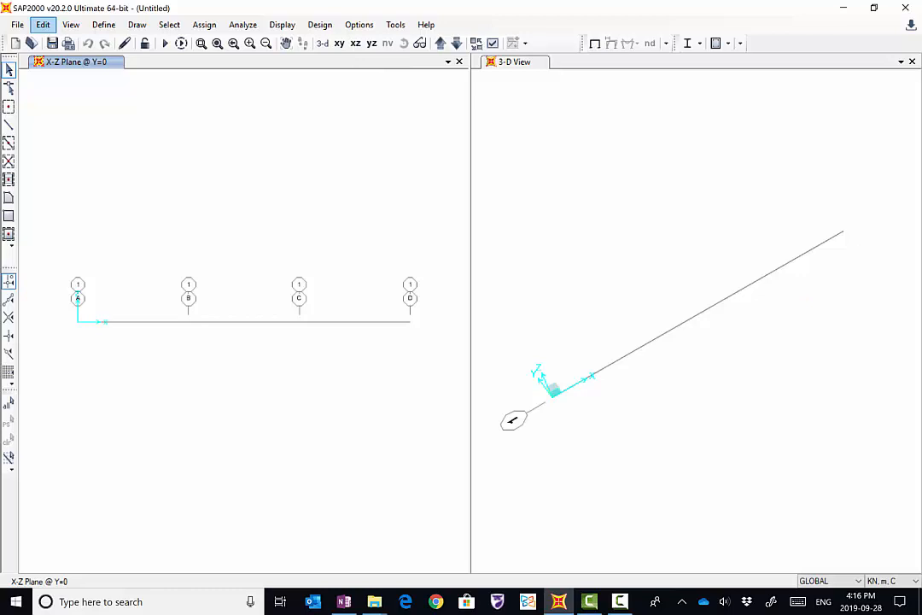
click(912, 62)
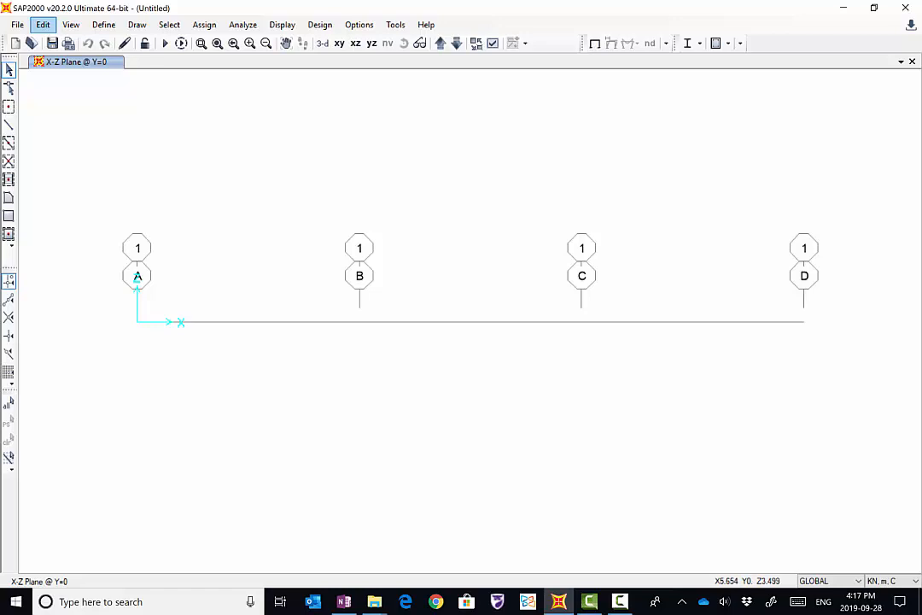
Open the GLOBAL grid system's data for editing and display the grids as spacing
right_click(544, 133)
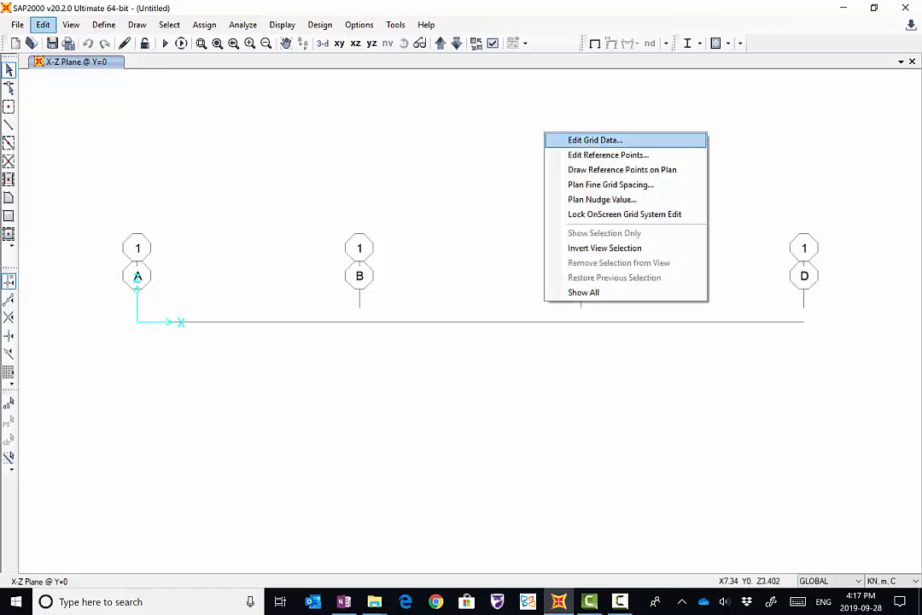
click(596, 140)
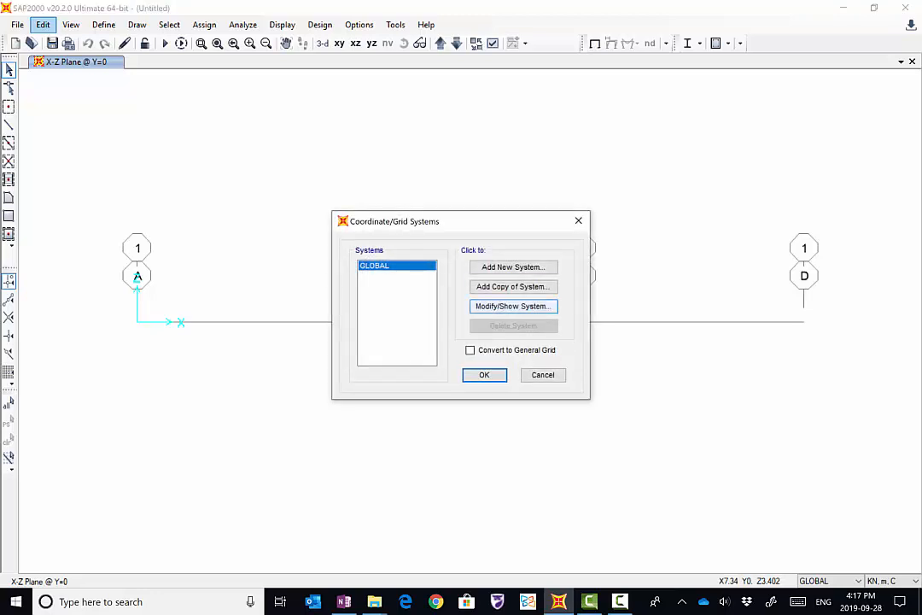
click(514, 307)
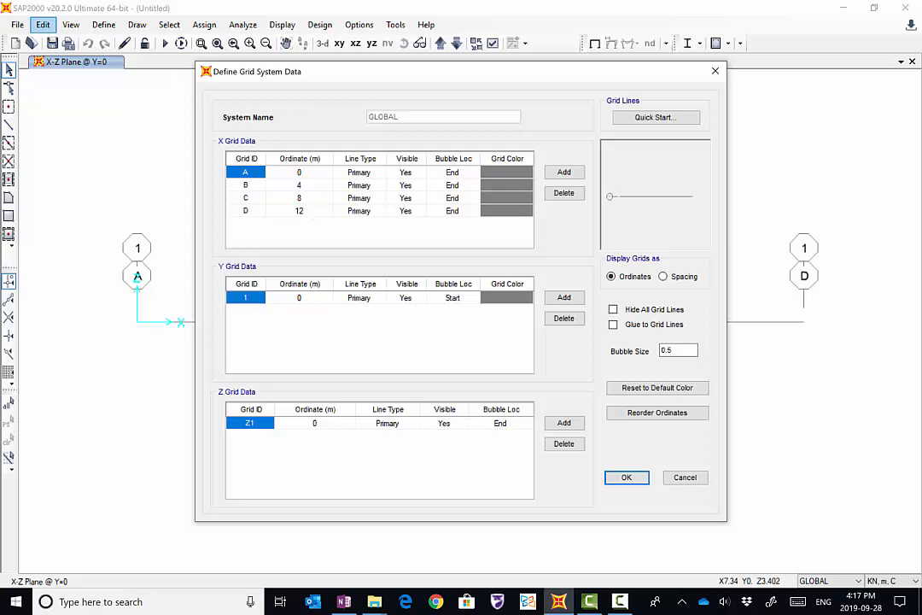
click(664, 276)
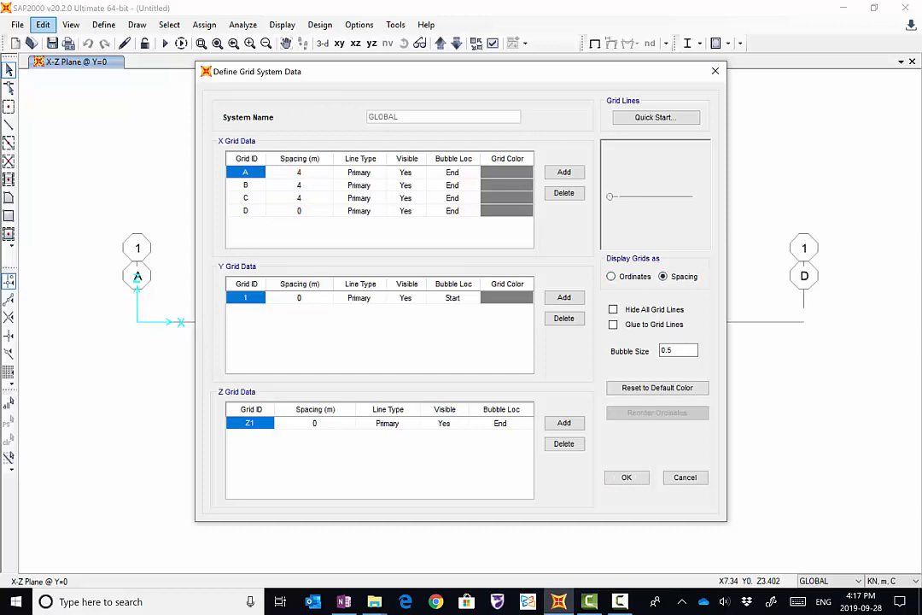
drag(382, 72, 520, 288)
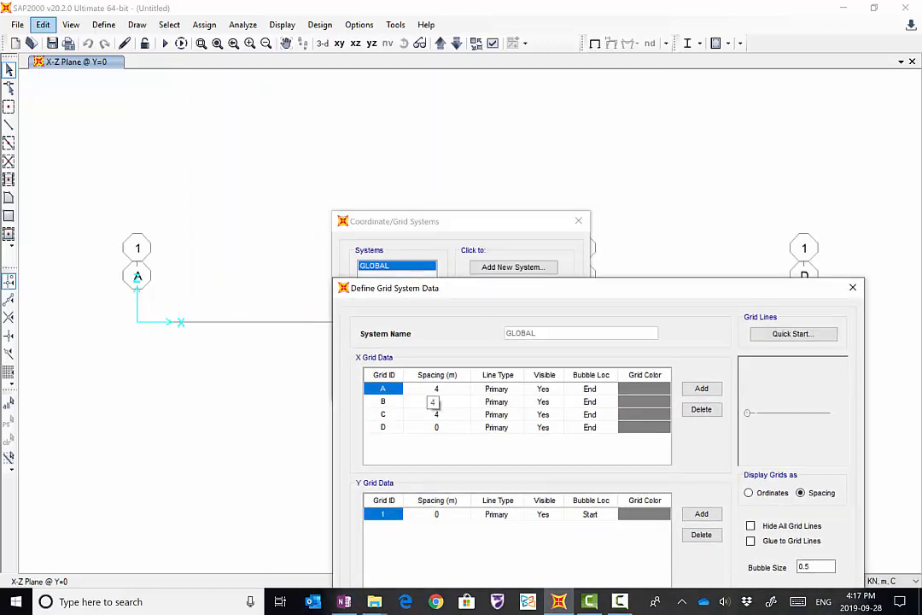
click(433, 401)
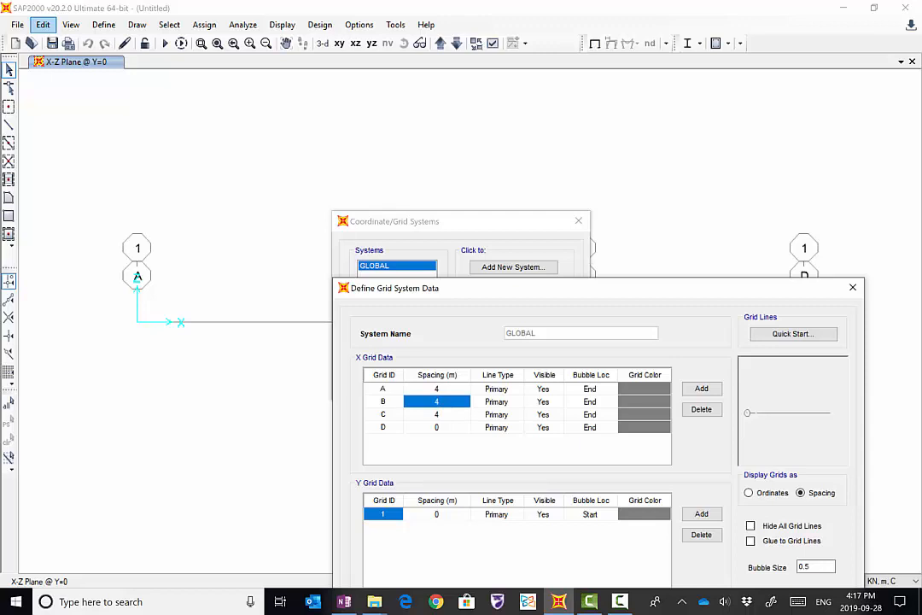
click(799, 602)
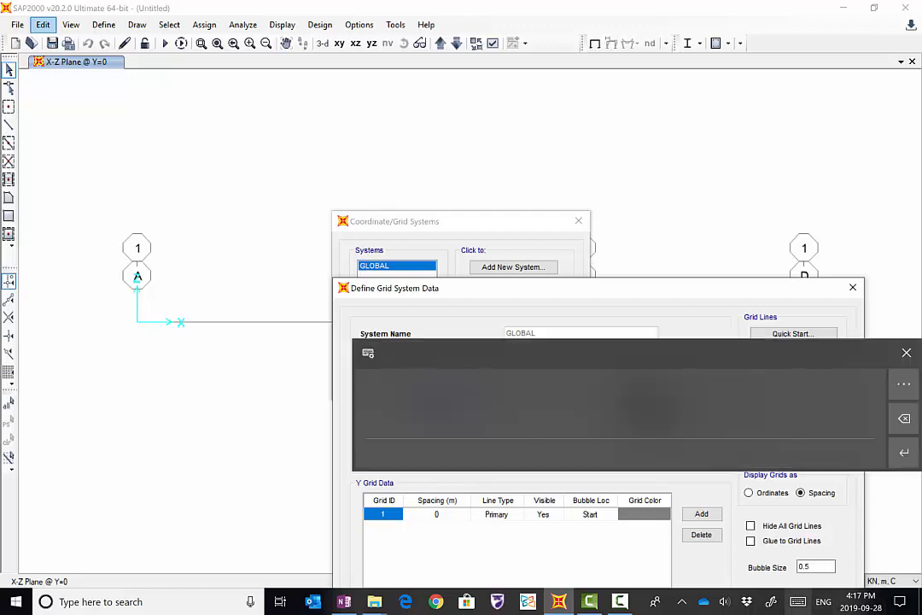
drag(640, 353, 439, 116)
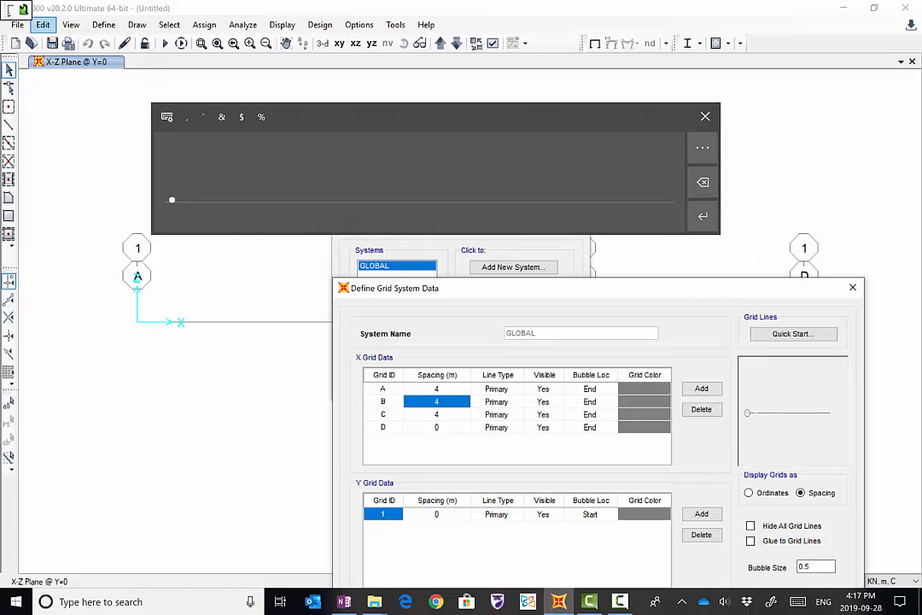
drag(223, 170, 182, 198)
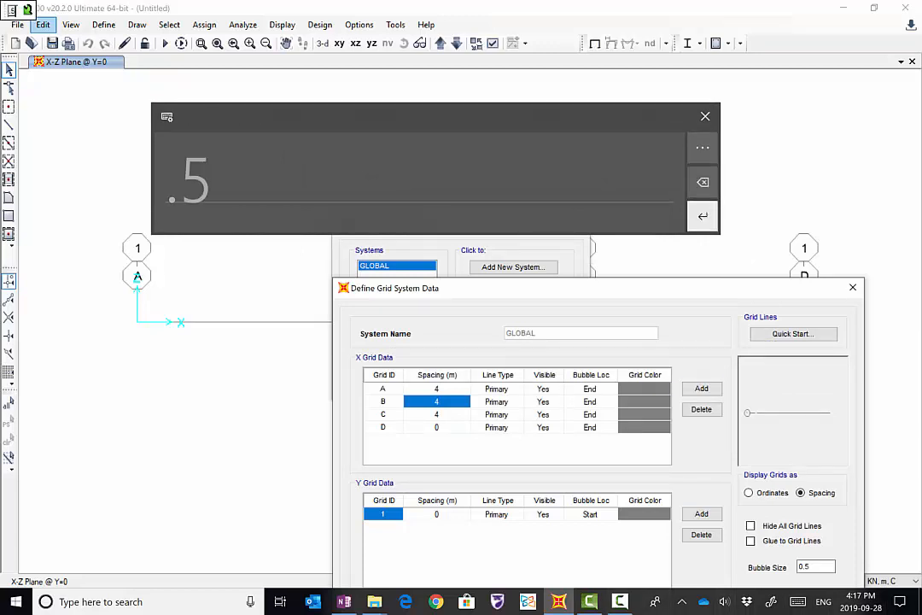
click(703, 216)
click(436, 402)
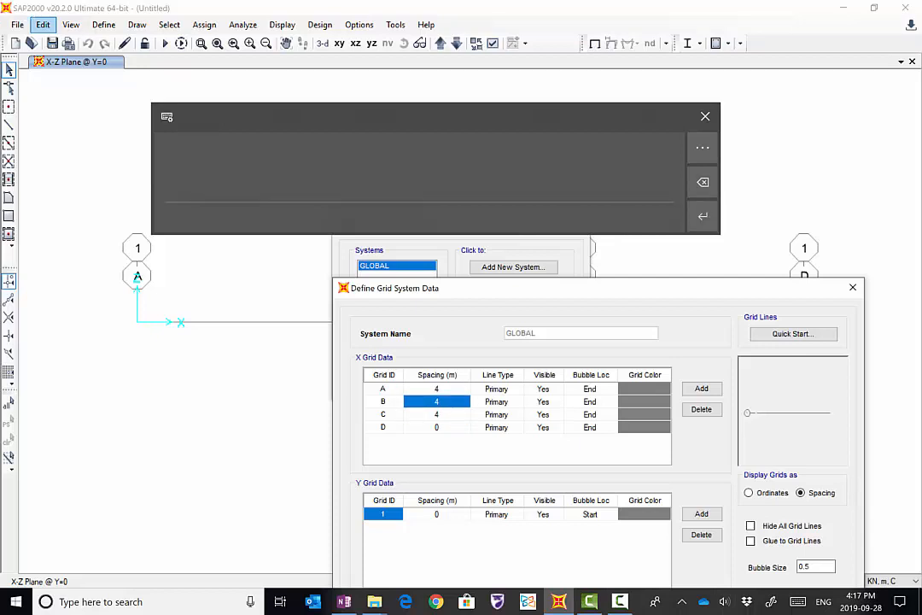
click(705, 116)
text(4)
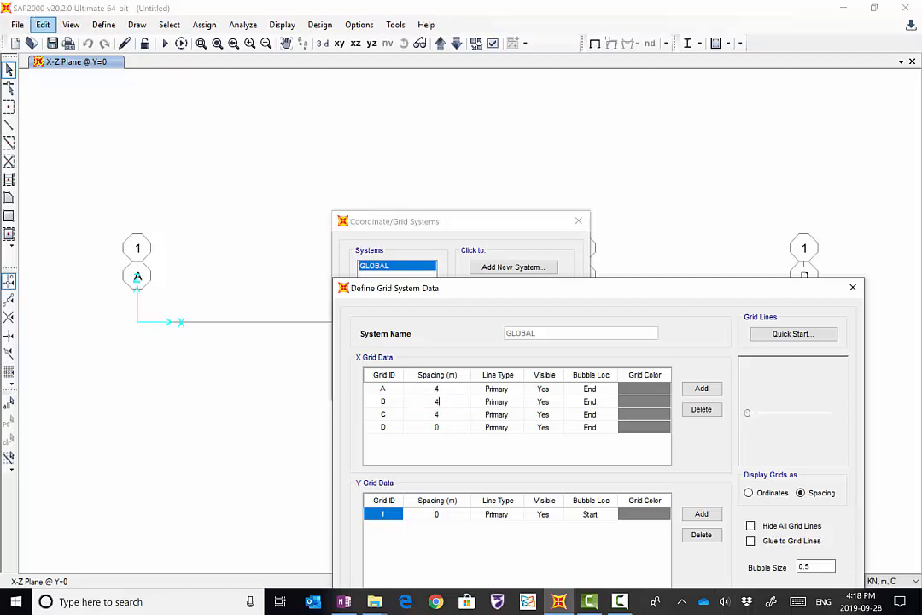
Set the X spacing of grid line B to 5 m using the handwriting input panel
double_click(438, 402)
click(799, 602)
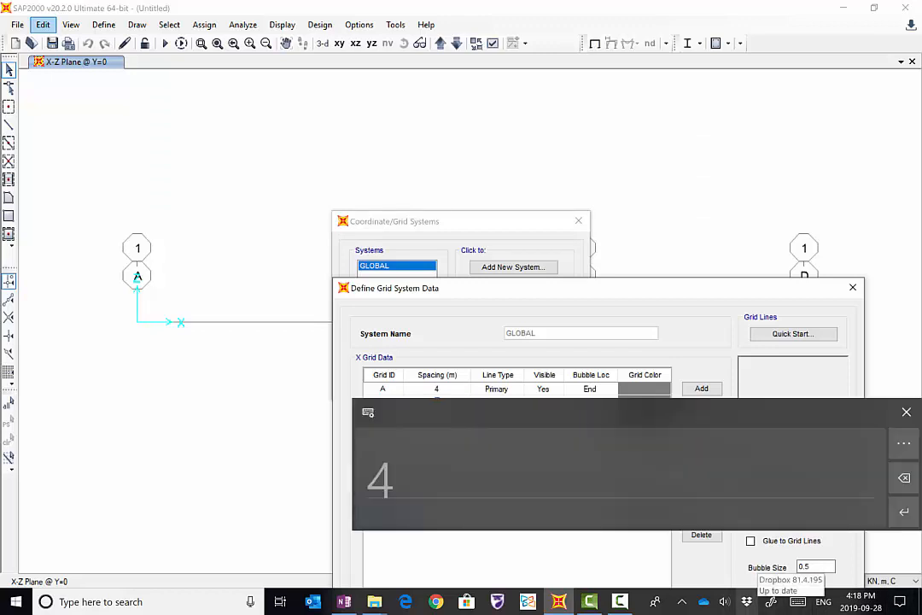
drag(411, 467, 389, 492)
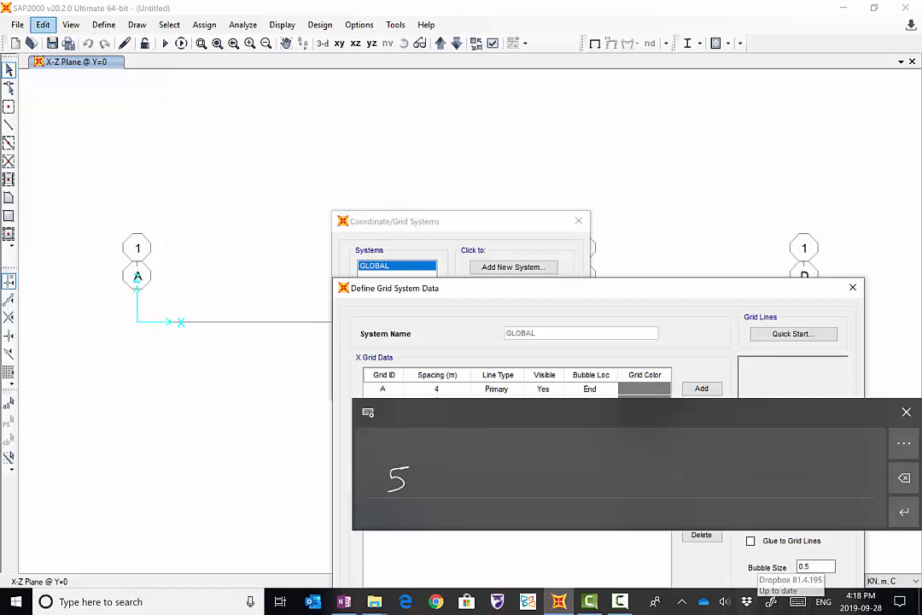
drag(856, 417, 503, 100)
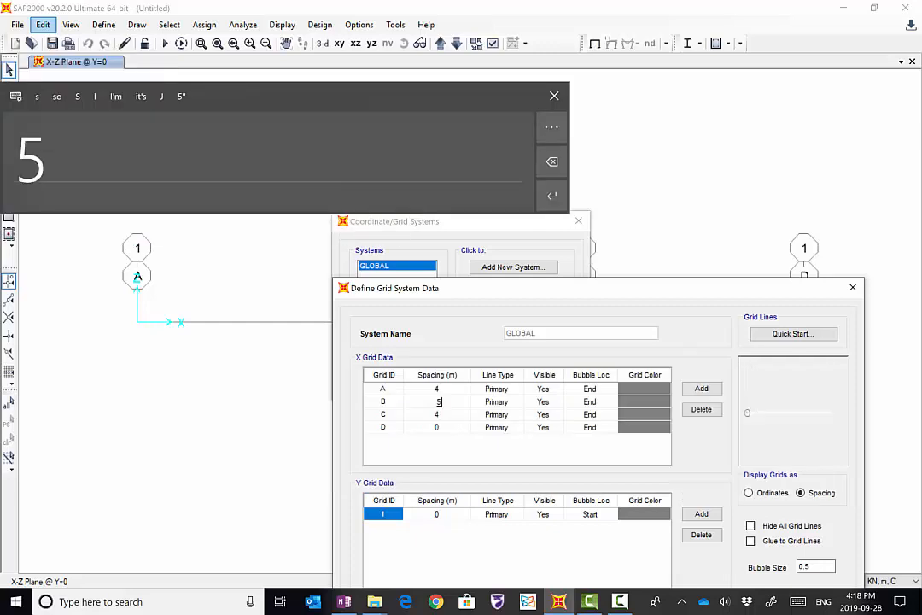
click(553, 95)
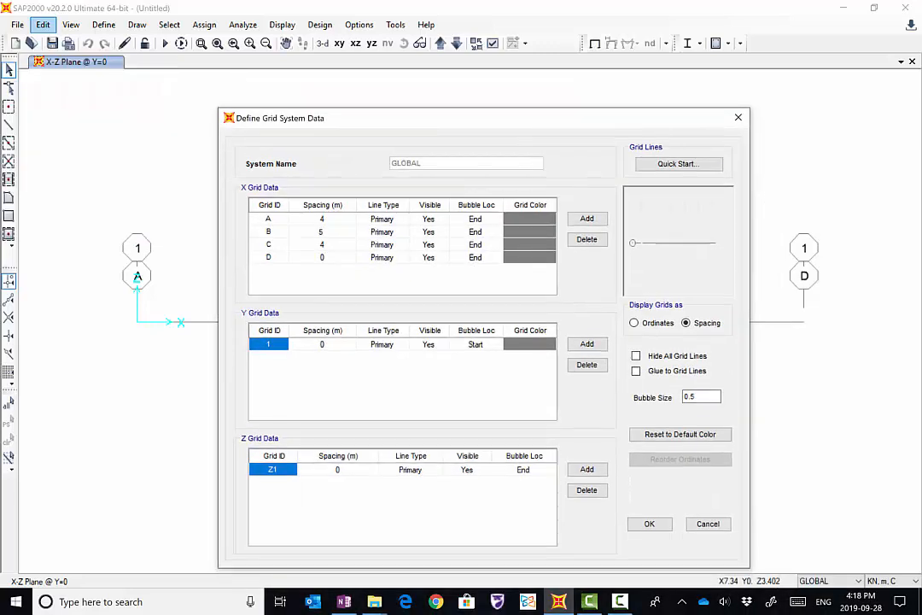
Select grid line C's X spacing and switch the grid data display from spacing to ordinates
click(322, 244)
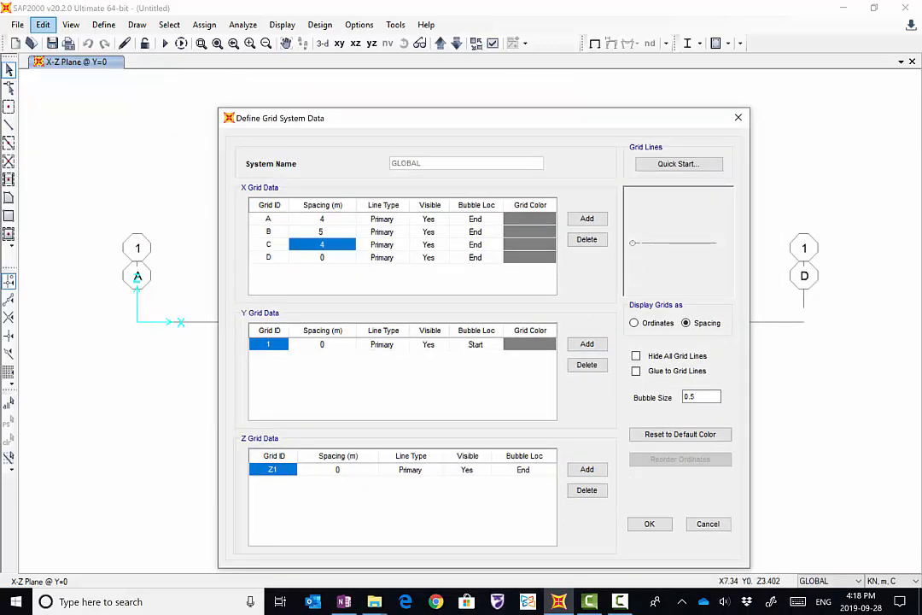
click(634, 323)
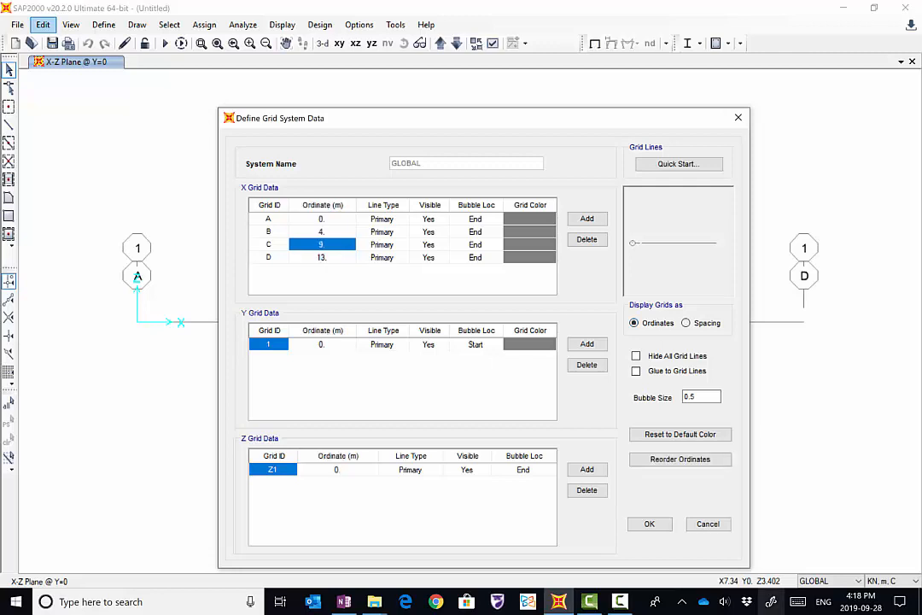
Apply the edited grid line data to the GLOBAL coordinate system and fit the whole grid in the view
click(649, 522)
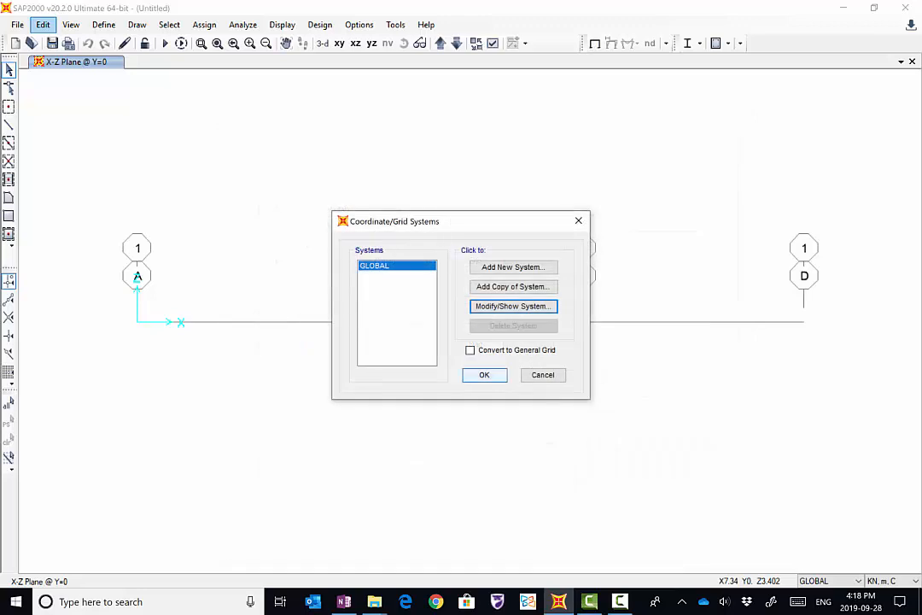
key(Return)
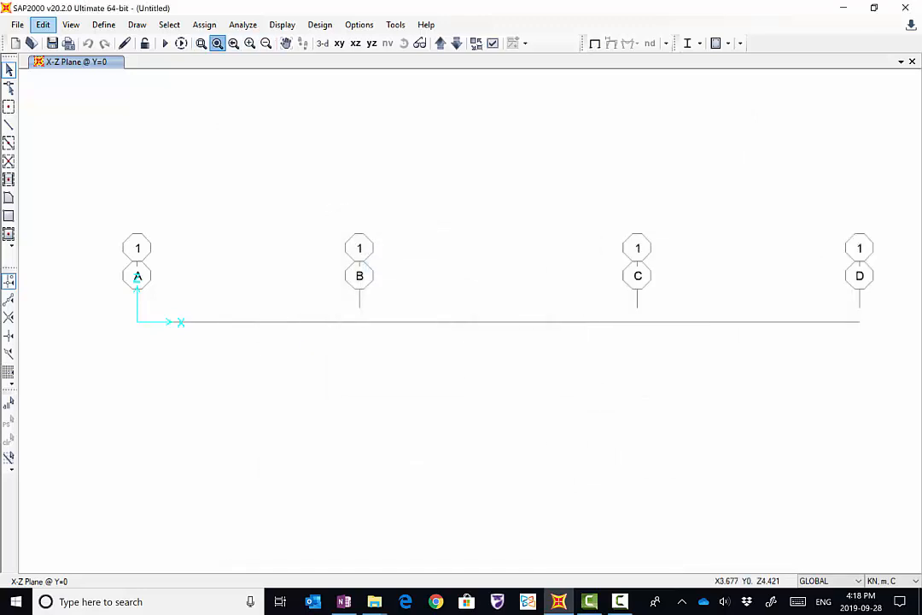
click(217, 43)
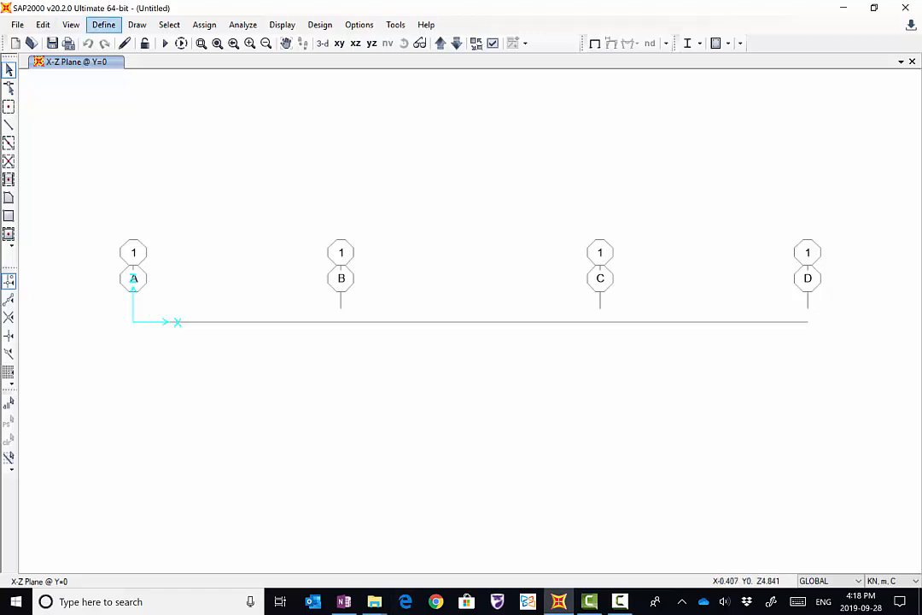
Add a new material with region User and material type Steel
click(104, 25)
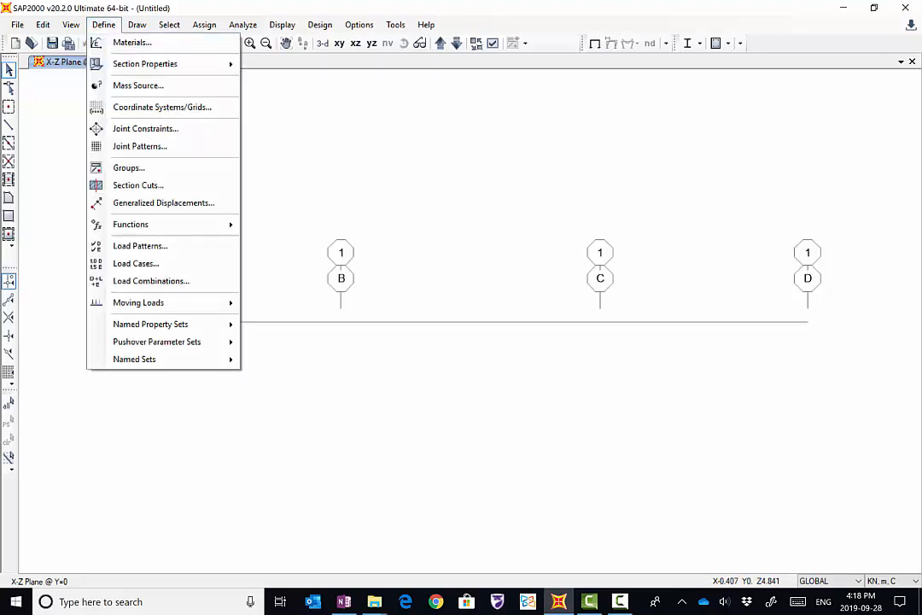
click(133, 43)
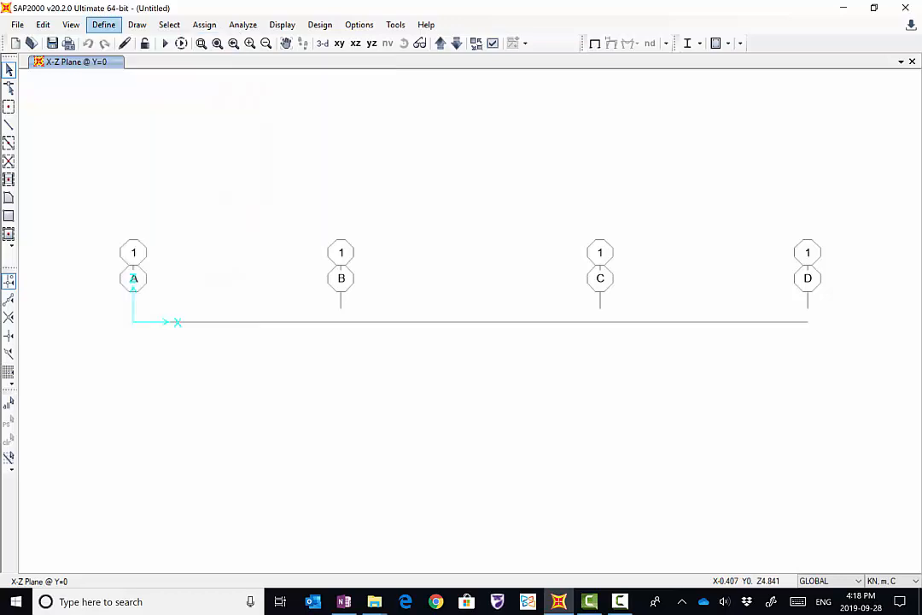
click(104, 25)
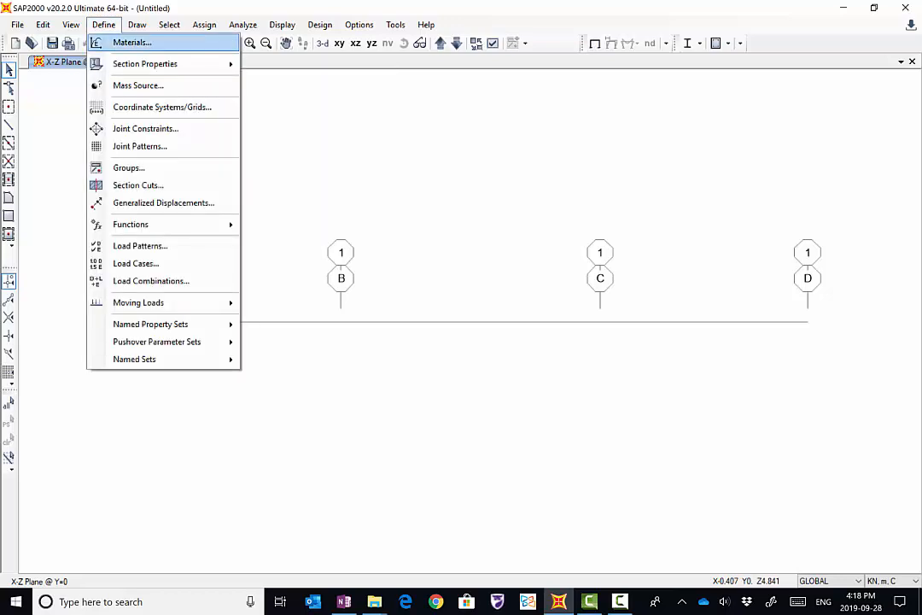
click(132, 42)
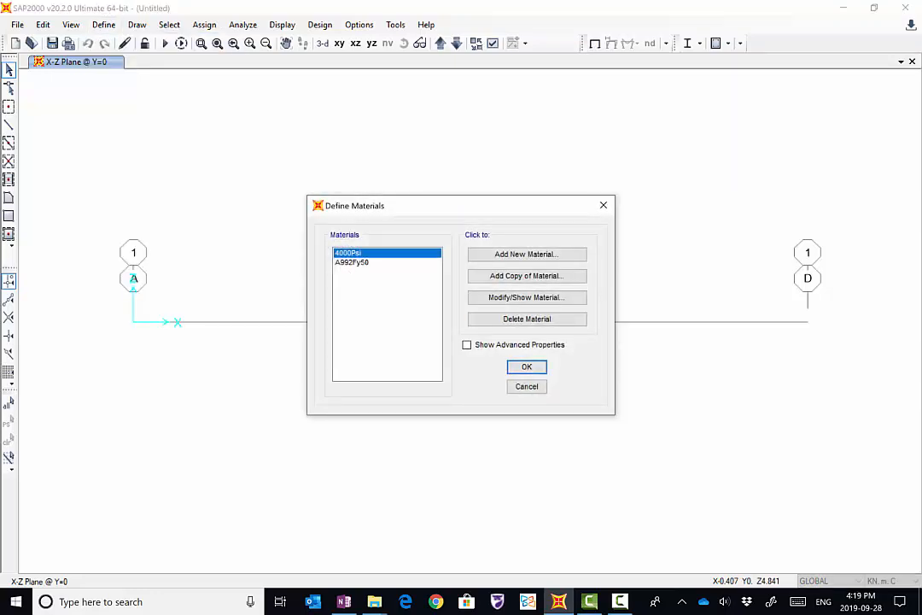
click(527, 253)
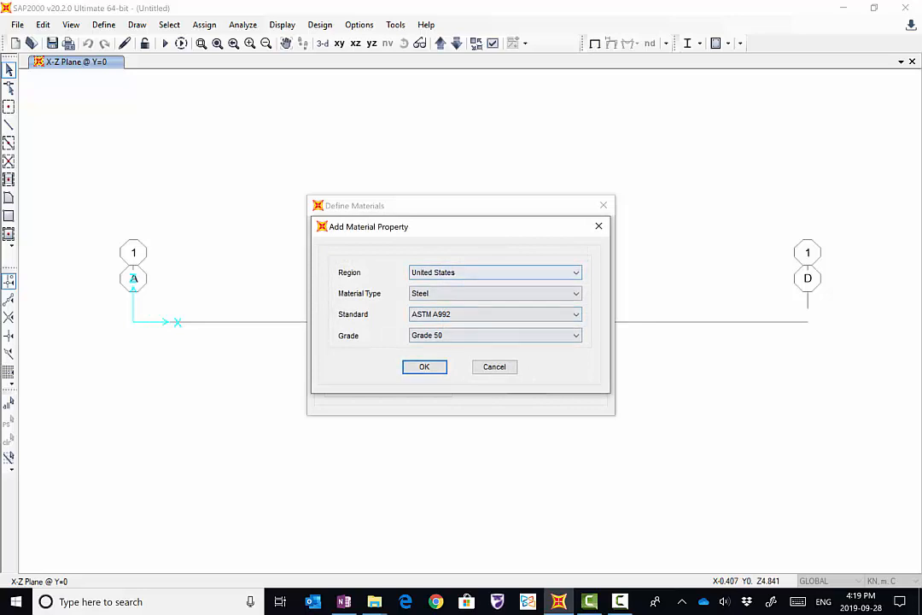
click(512, 272)
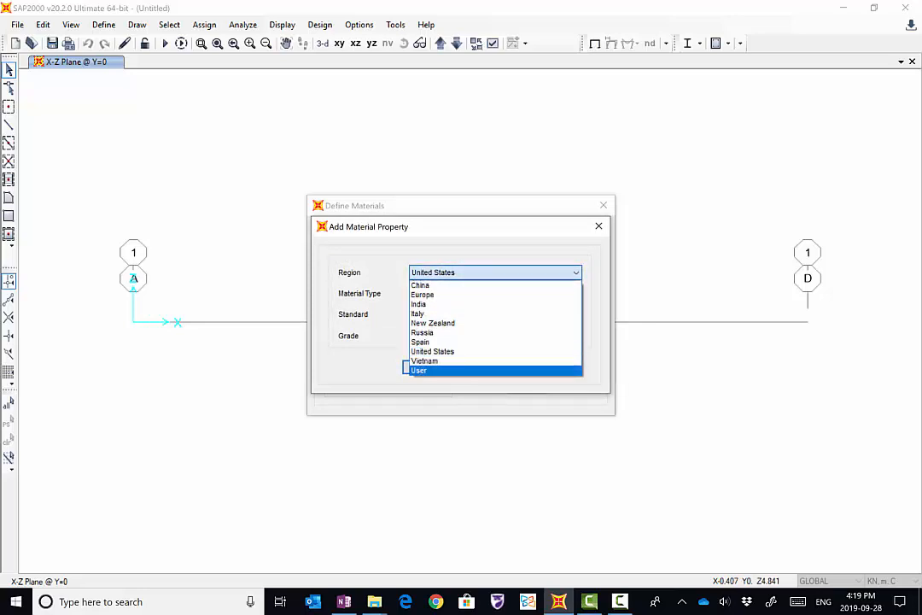
click(496, 370)
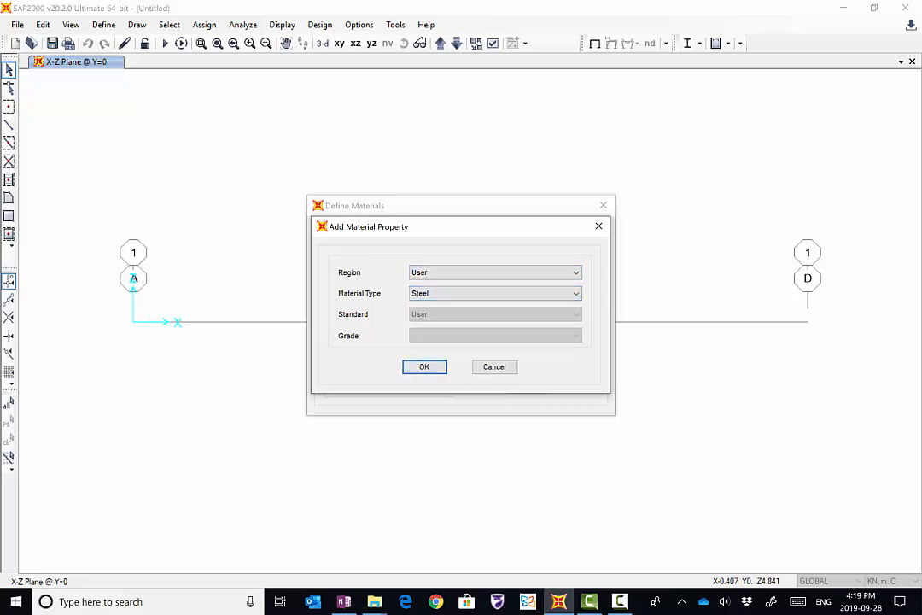
key(Return)
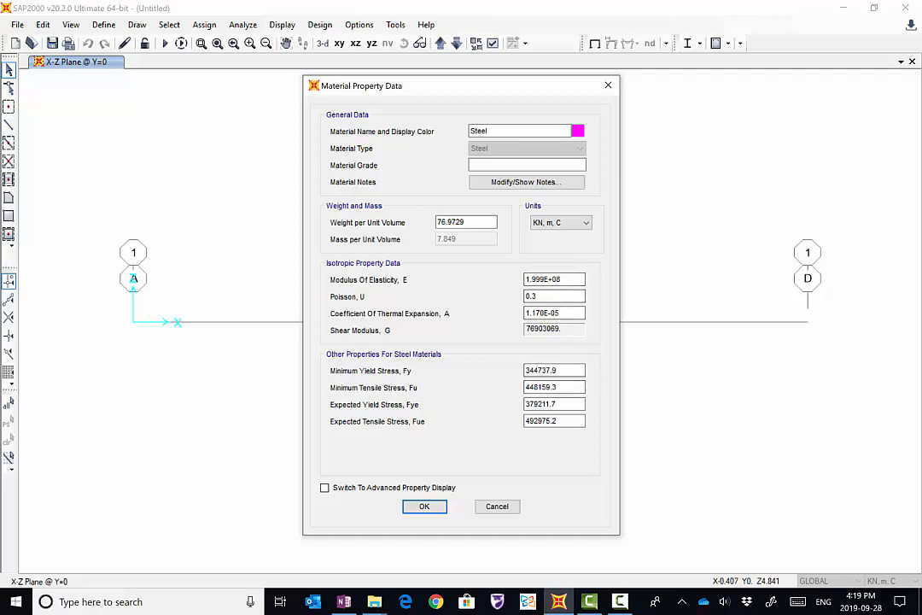
Try to enter the steel material's modulus of elasticity as "2 E 5 mpa", with spaces between the characters
double_click(453, 222)
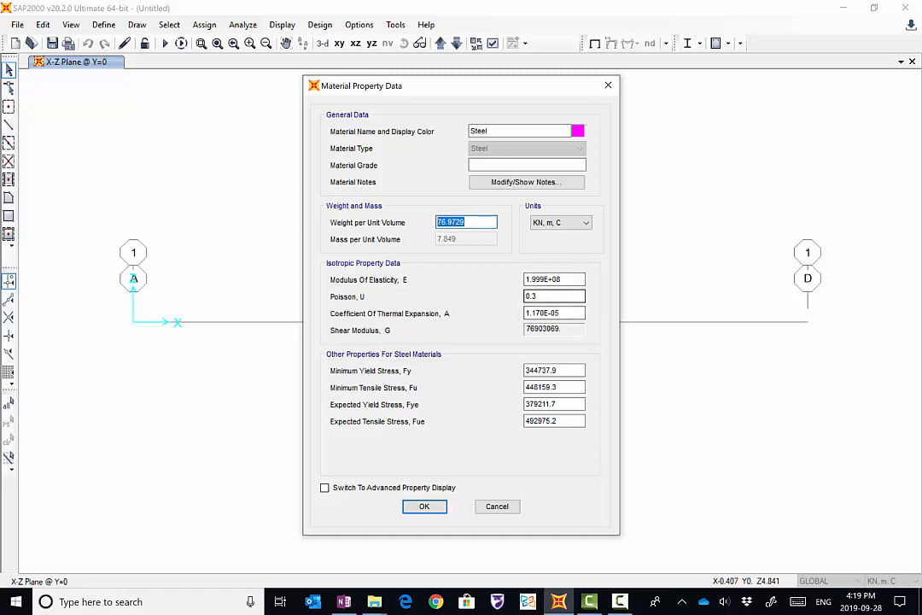
click(554, 279)
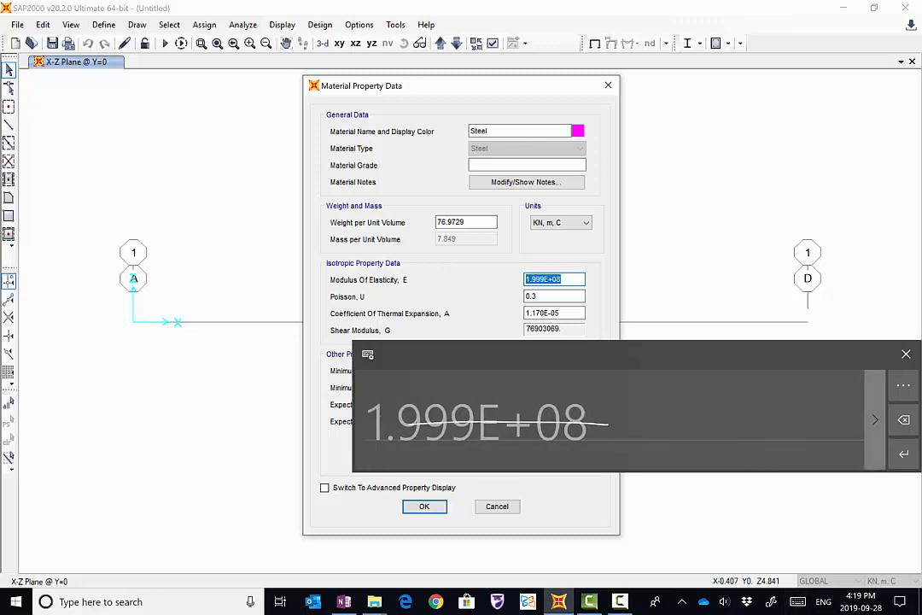
key(BackSpace)
mouse_move(385, 422)
mouse_down()
mouse_move(398, 434)
mouse_move(421, 434)
mouse_move(419, 426)
mouse_up()
mouse_move(445, 419)
mouse_down()
mouse_move(437, 426)
mouse_move(477, 435)
mouse_move(540, 432)
mouse_up()
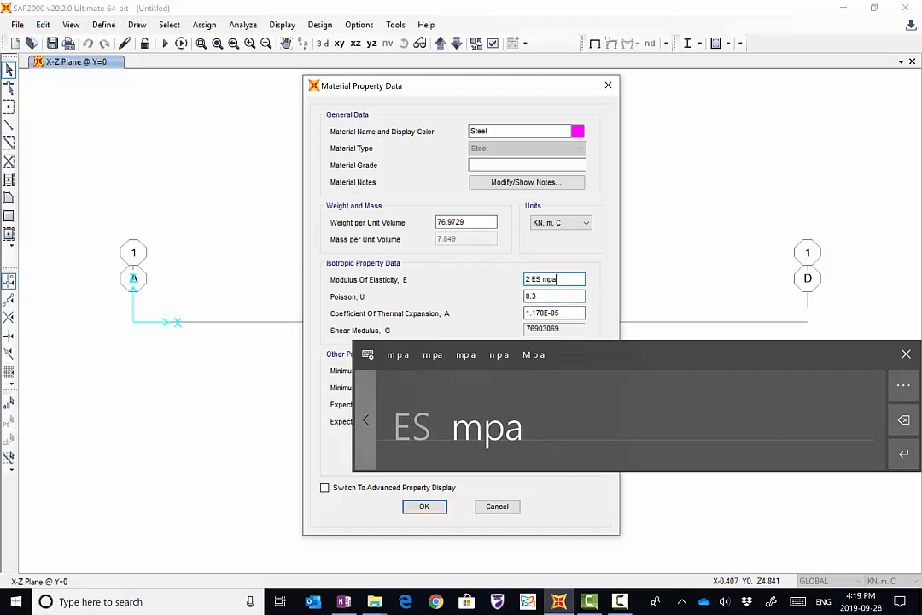
click(903, 420)
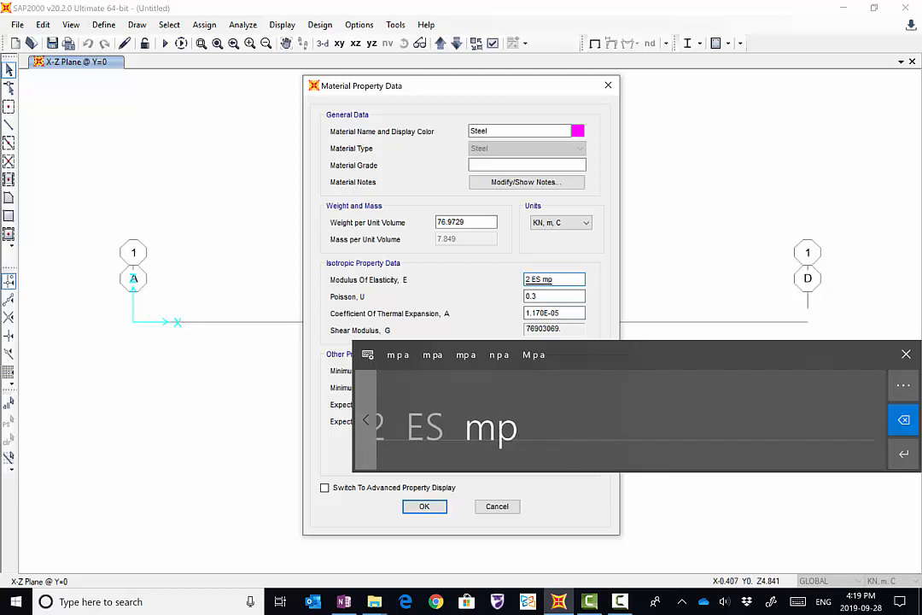
click(903, 419)
click(904, 419)
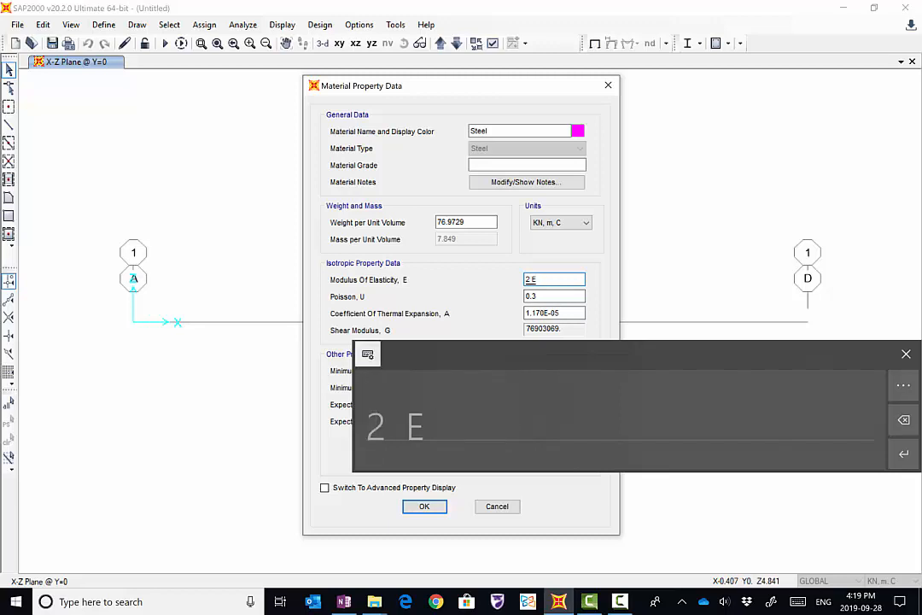
click(369, 353)
click(369, 383)
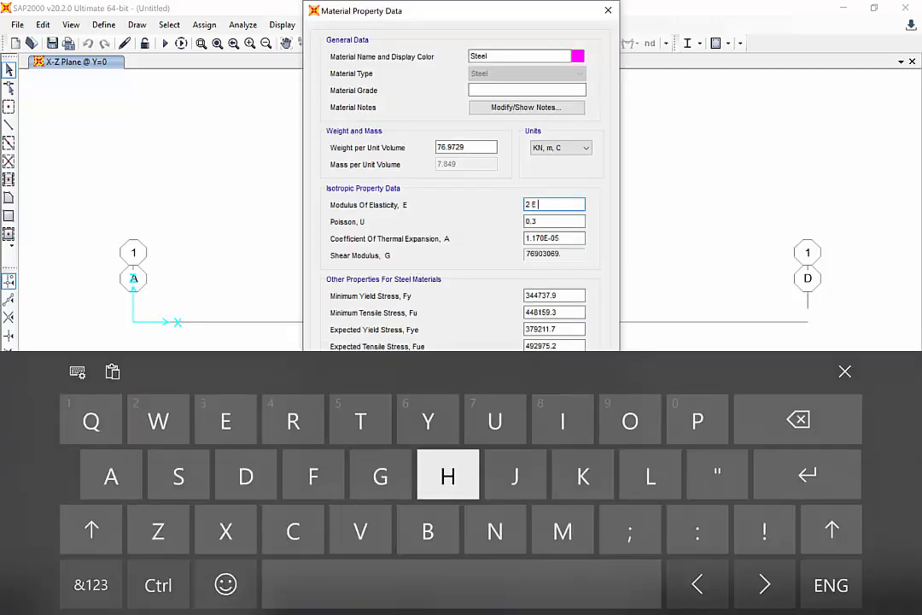
click(91, 585)
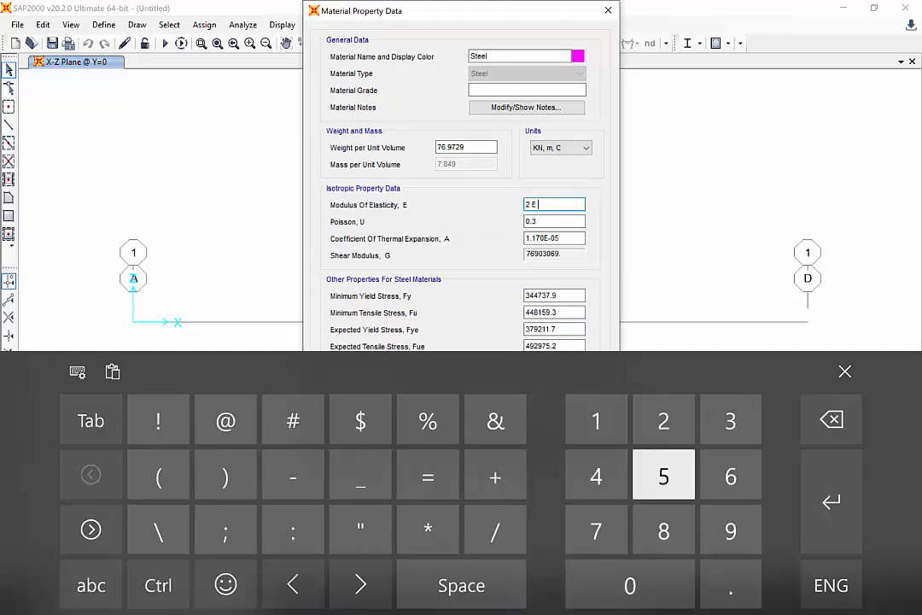
click(663, 475)
click(462, 585)
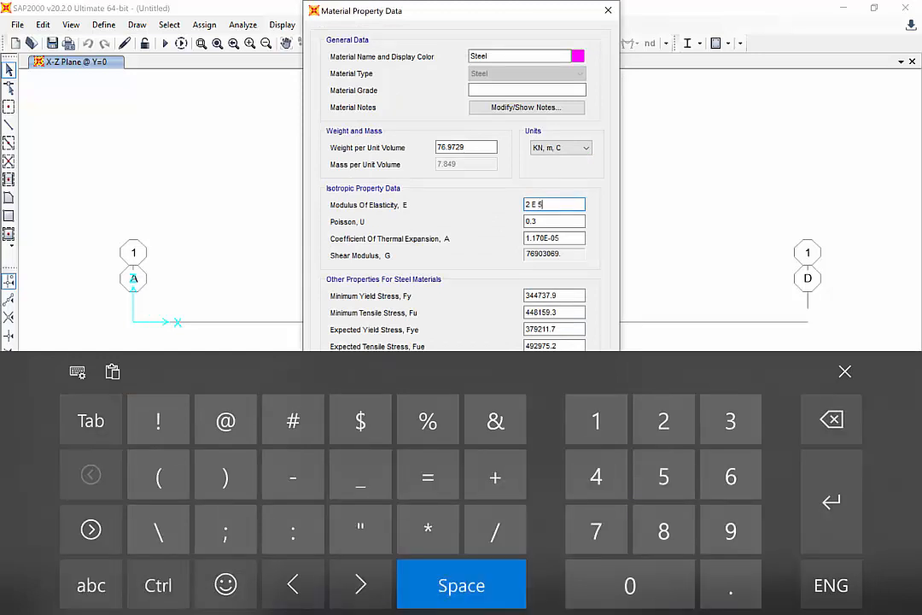
click(158, 585)
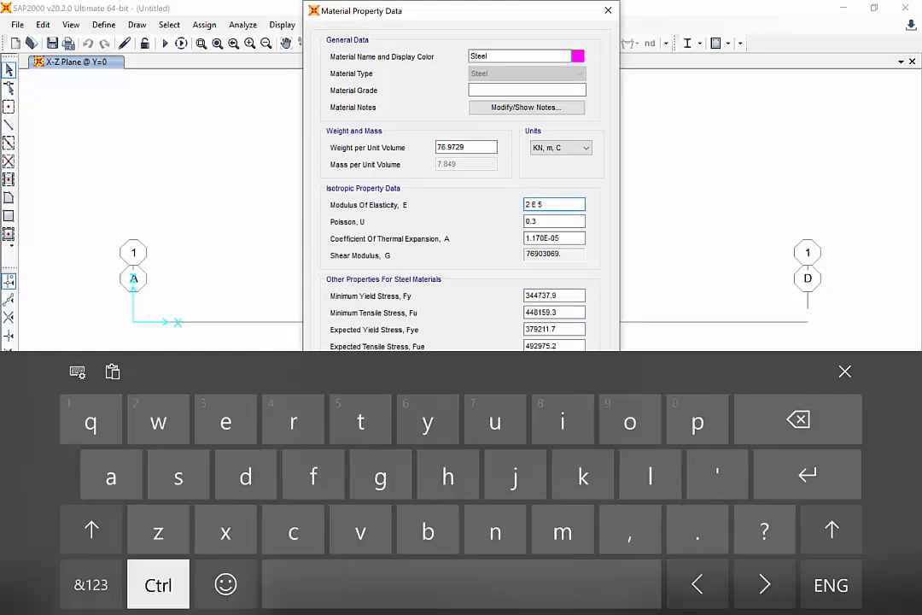
click(562, 530)
click(697, 420)
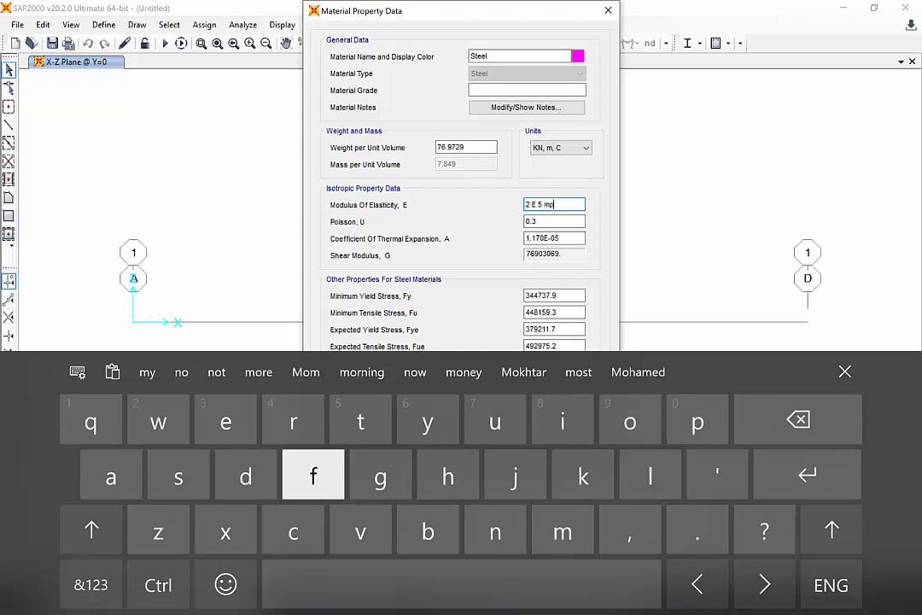
click(111, 477)
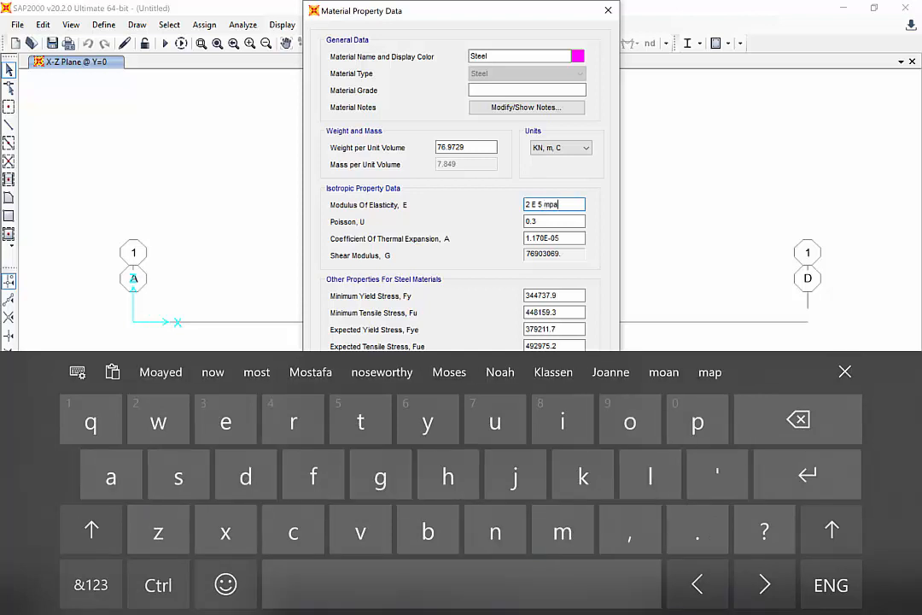
click(845, 371)
click(554, 296)
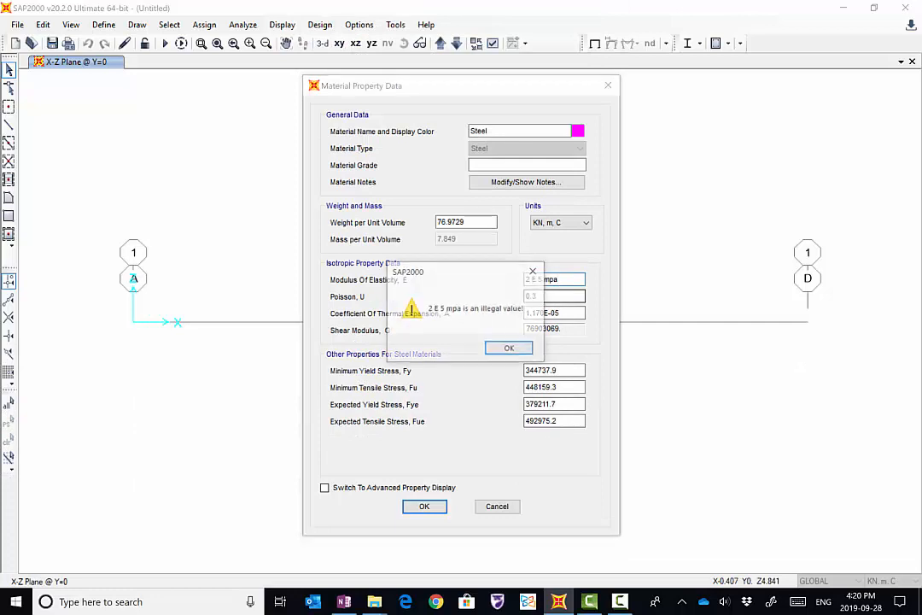
key(Return)
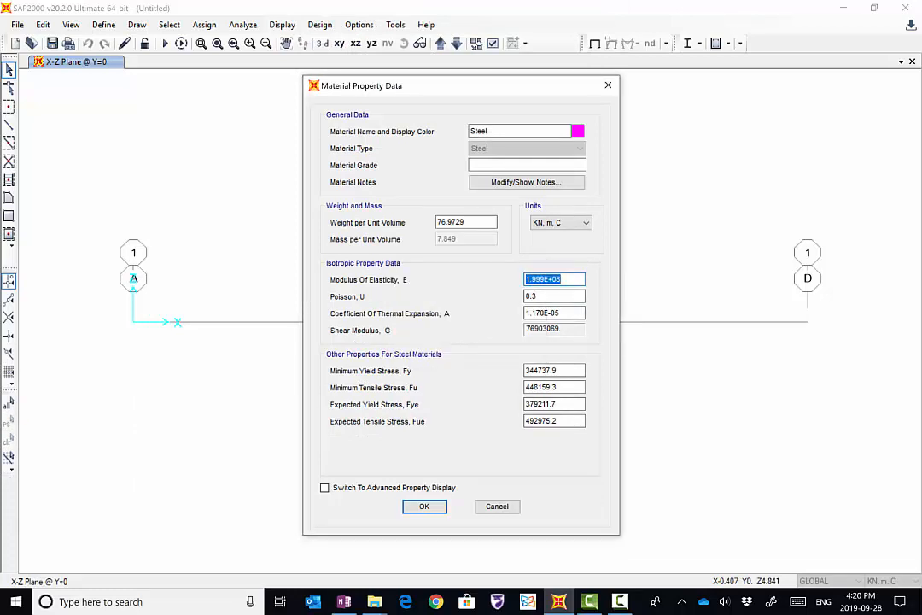
Set the steel material's modulus of elasticity to "2e5 mpa" and accept the material definition under the name Steel
click(796, 602)
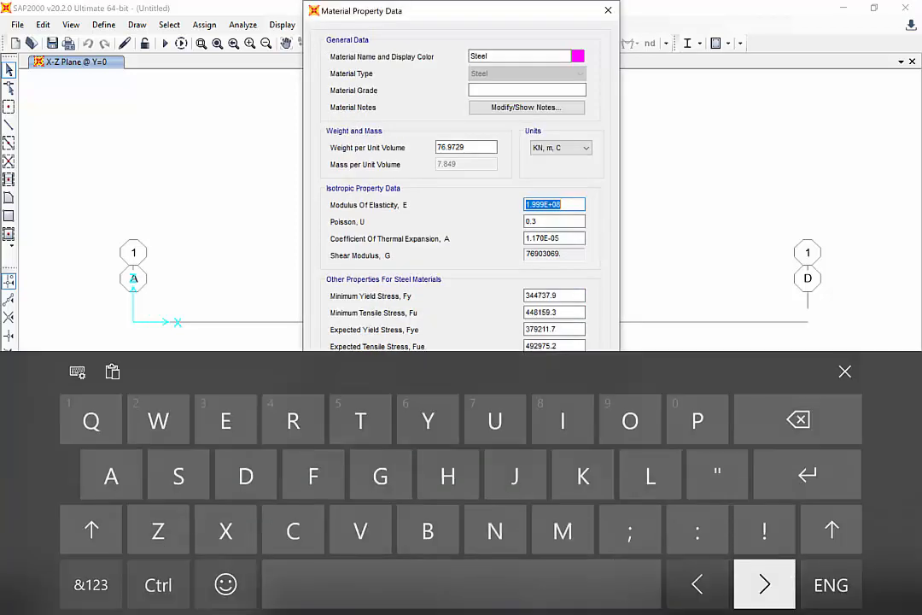
click(90, 585)
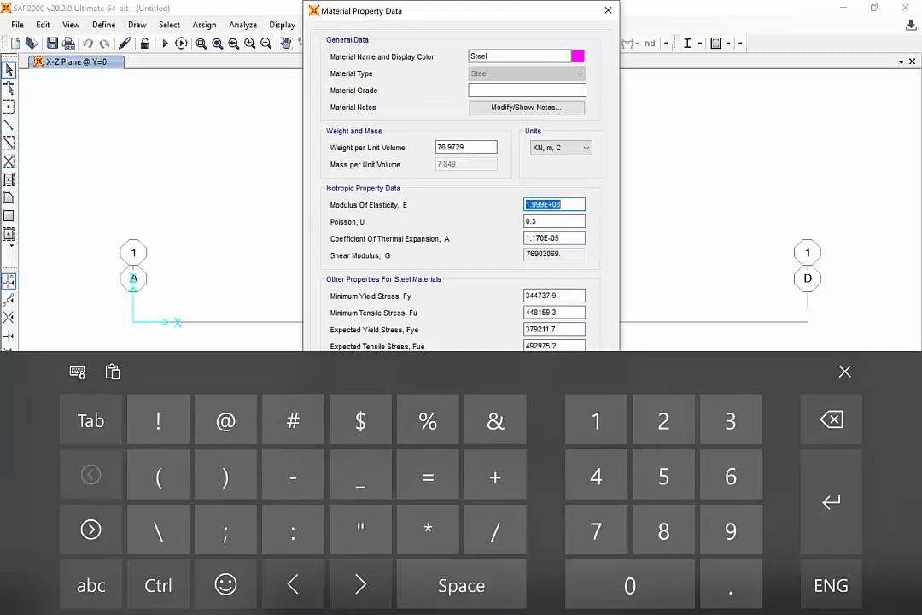
text(2)
click(90, 585)
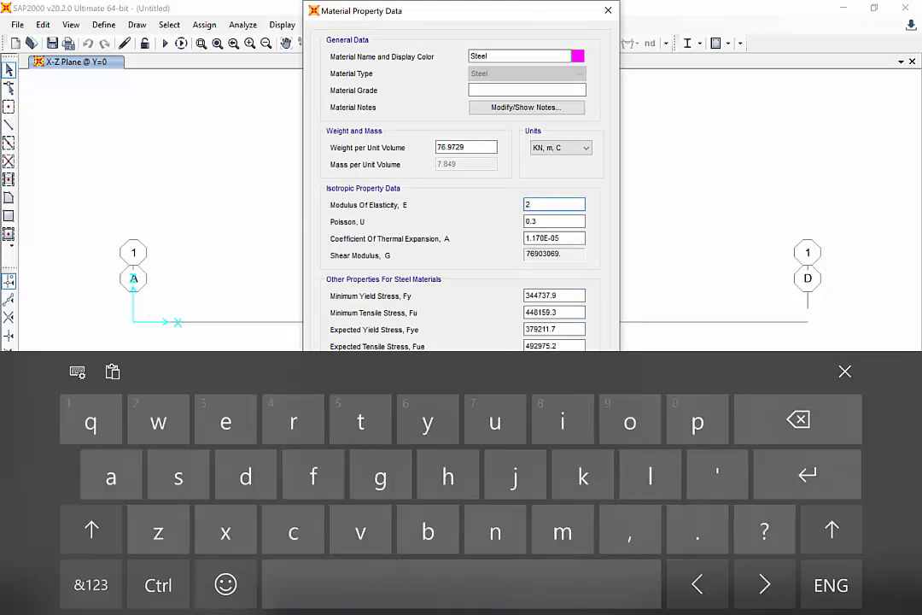
text(e)
click(90, 585)
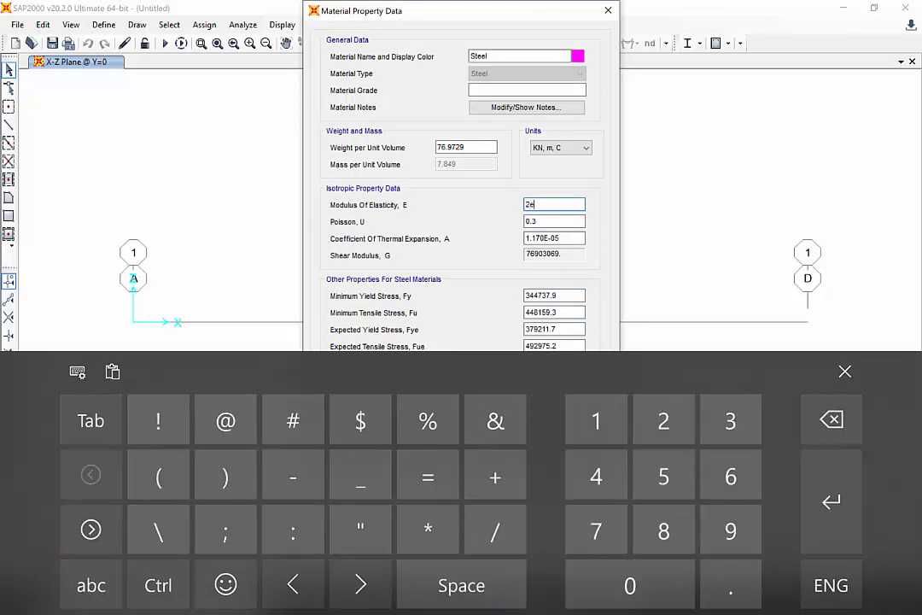
text(5)
click(90, 585)
text(mpa)
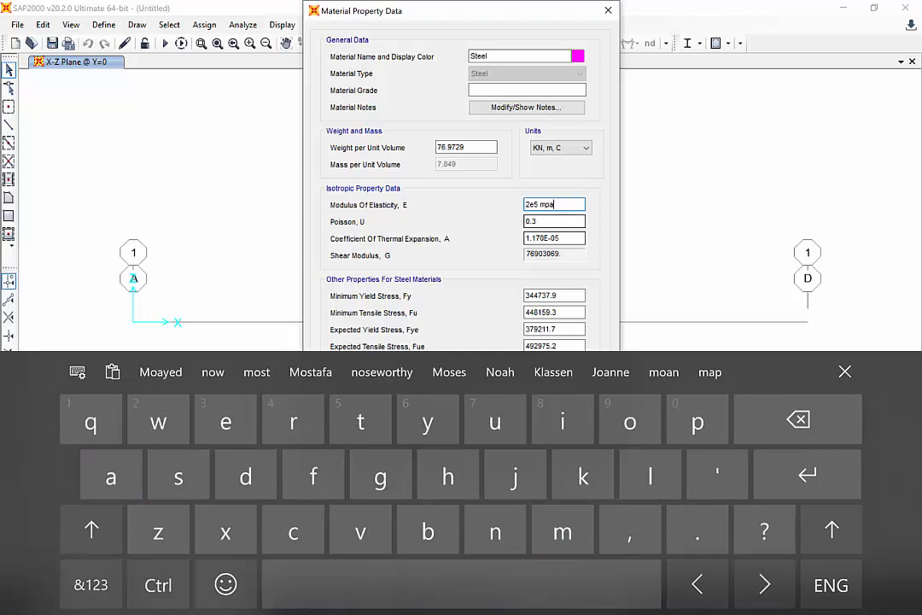
click(554, 222)
click(845, 371)
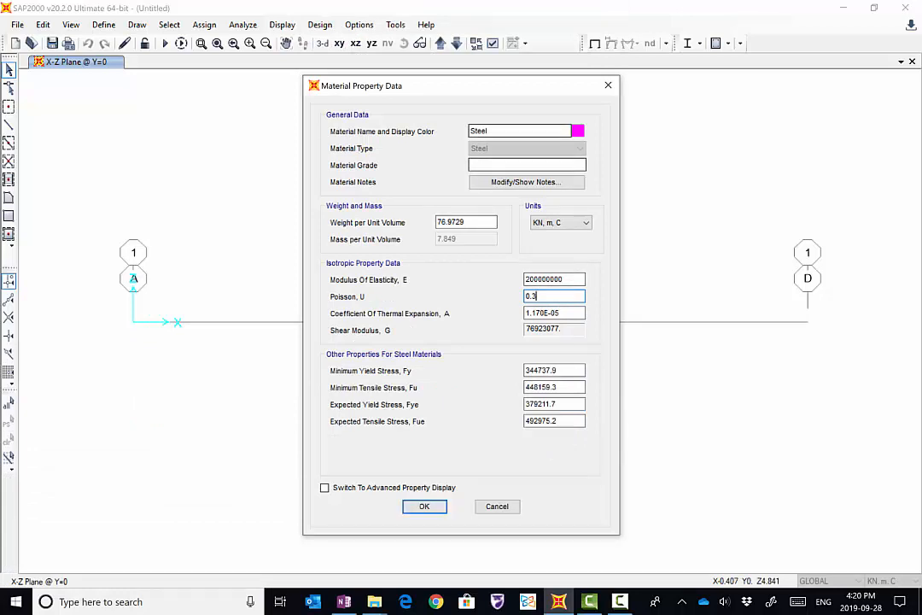
click(489, 131)
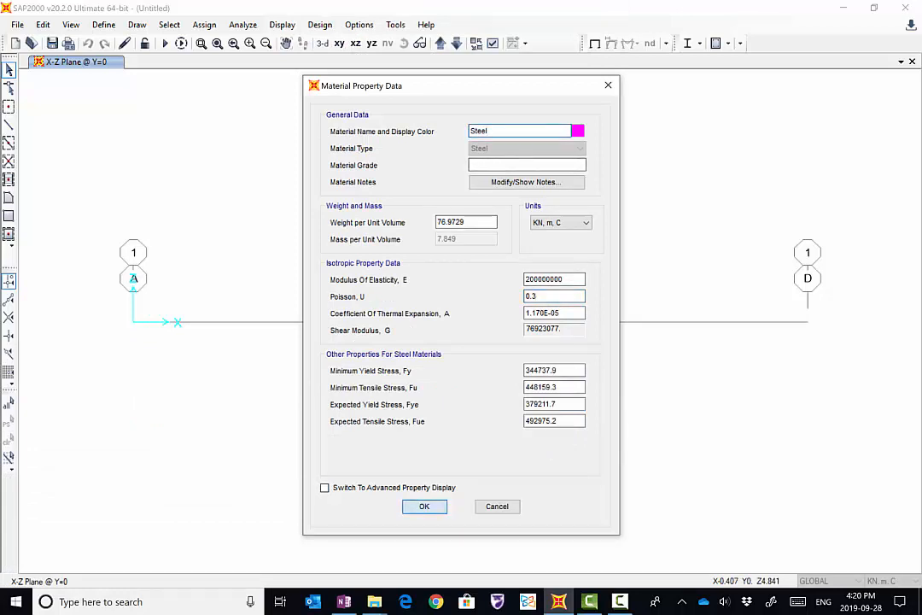
key(Return)
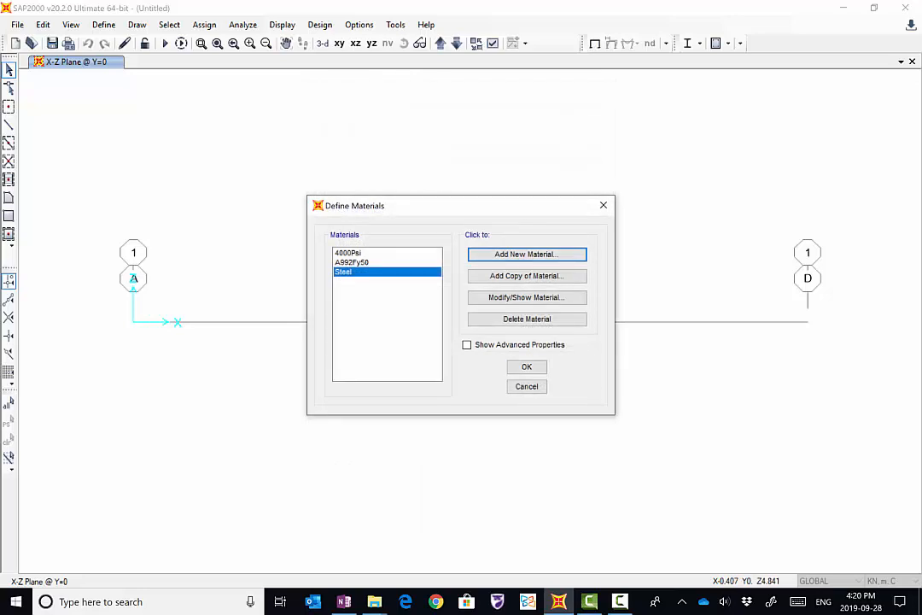
click(522, 367)
Add a new frame section property of type Other using the General section shape
click(103, 25)
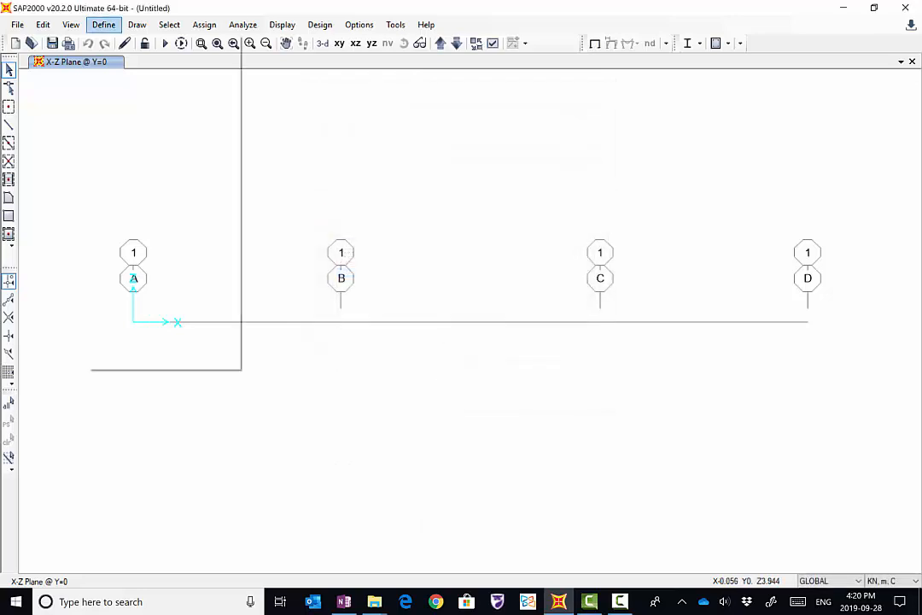
mouse_move(145, 63)
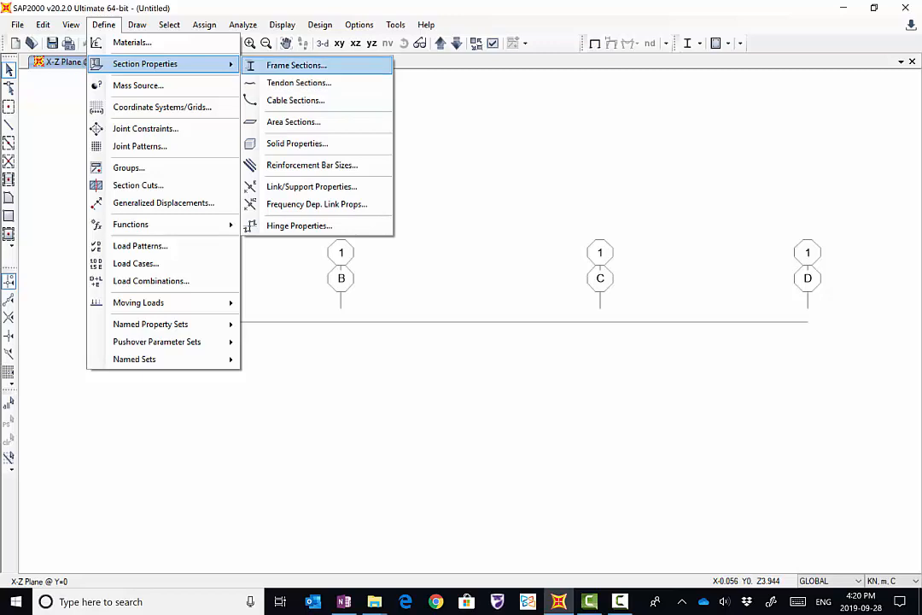
click(296, 65)
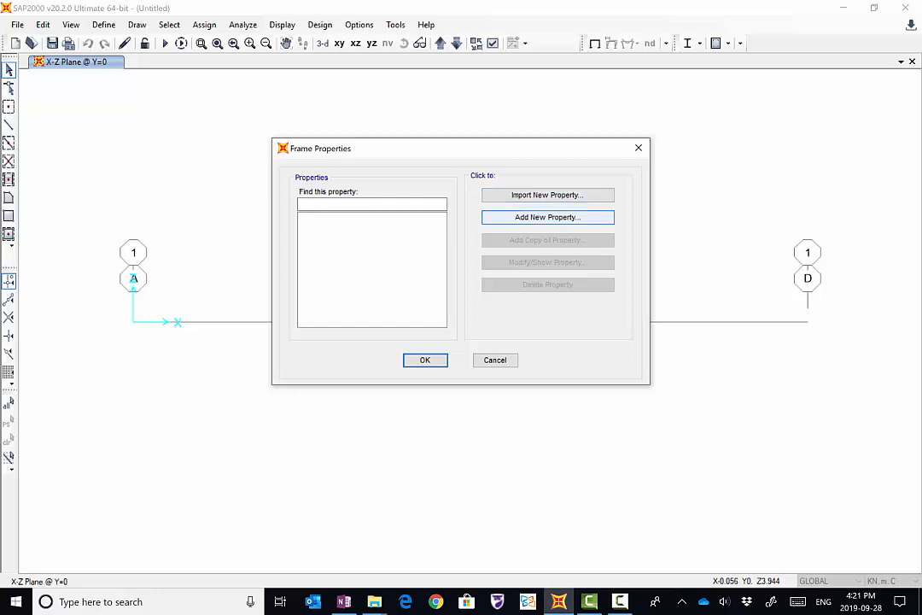
click(547, 217)
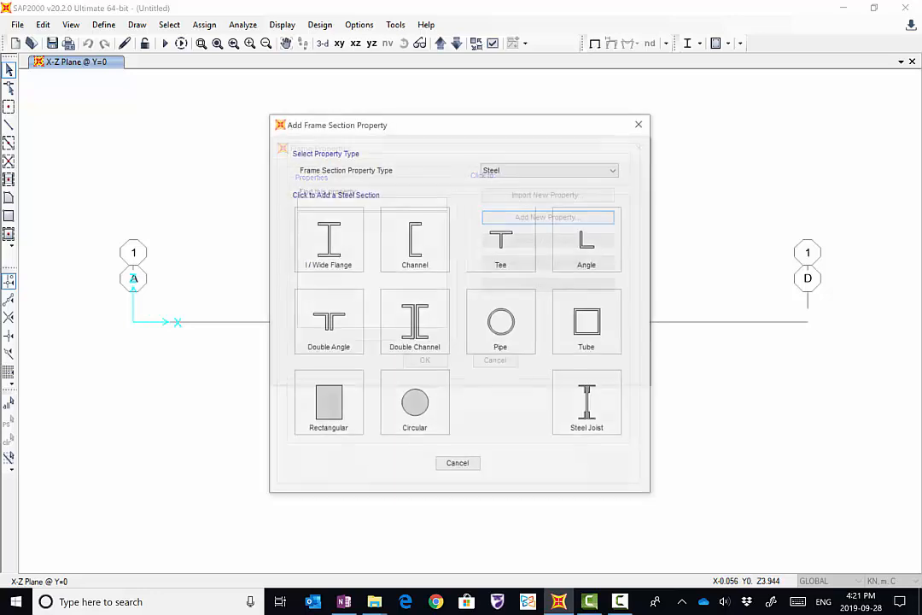
click(553, 170)
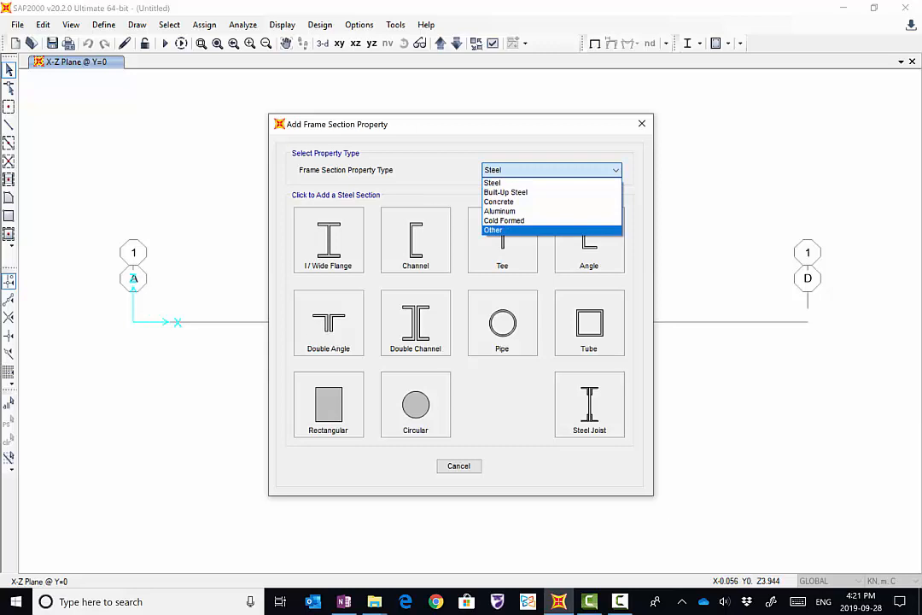
click(552, 230)
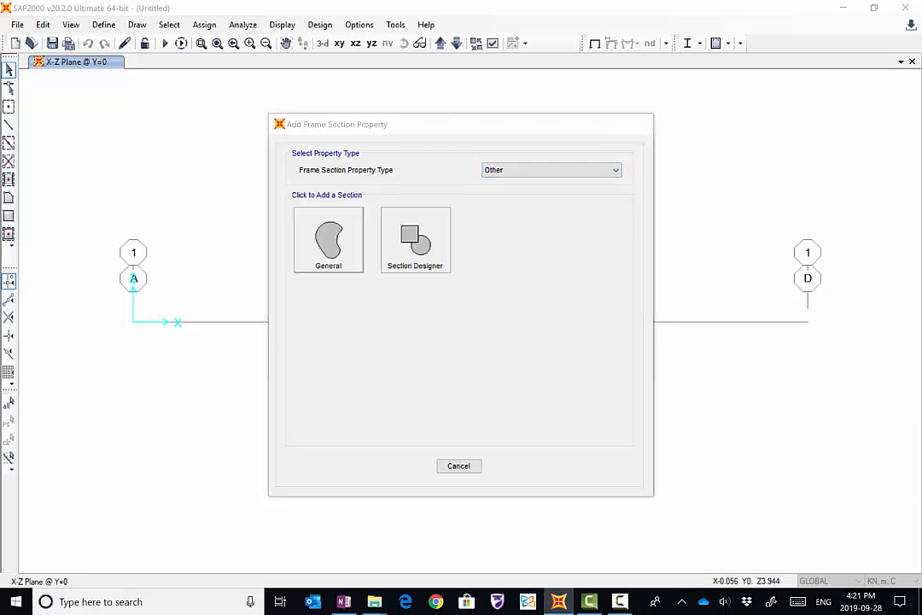
click(329, 240)
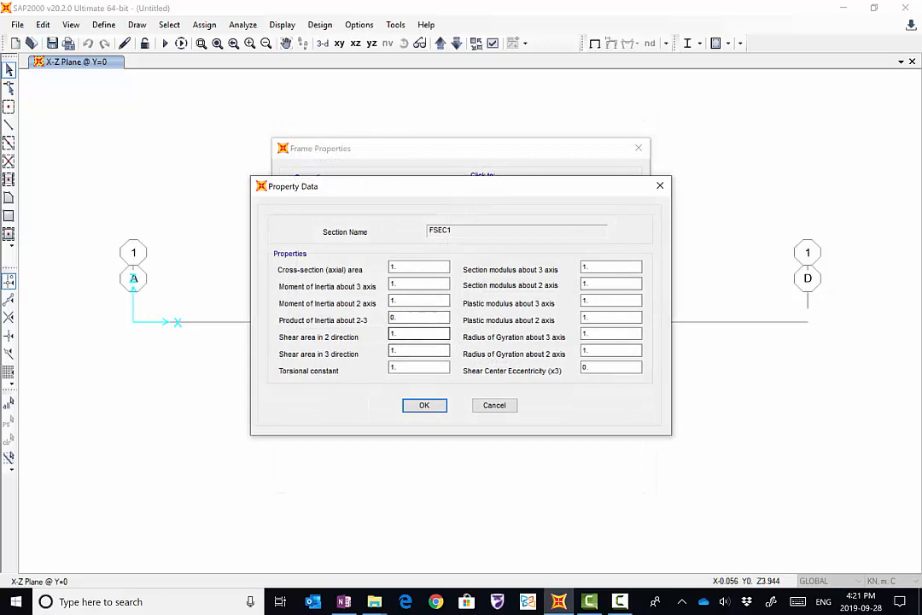
Set the general section's cross-section (axial) area to 0.002 and accept the property data
double_click(412, 268)
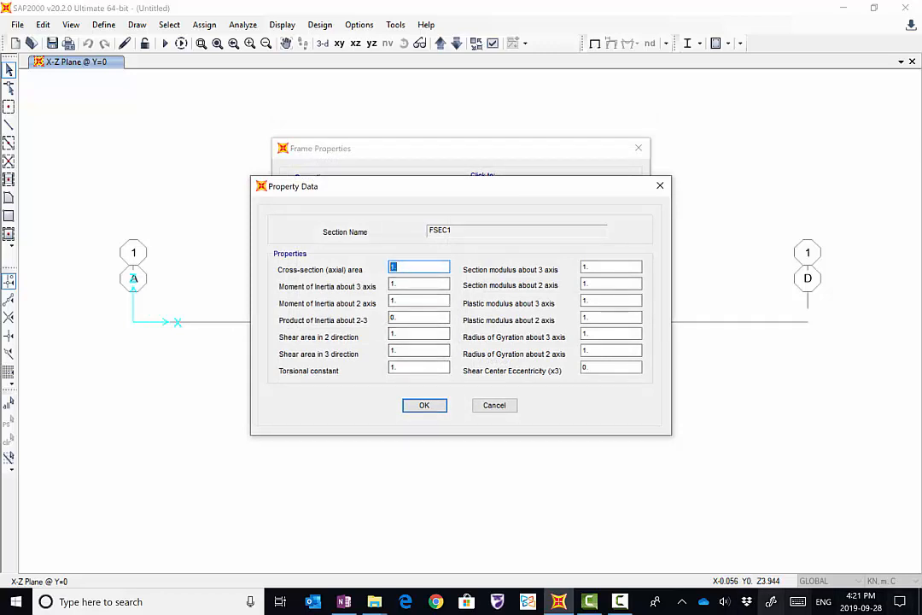
click(796, 602)
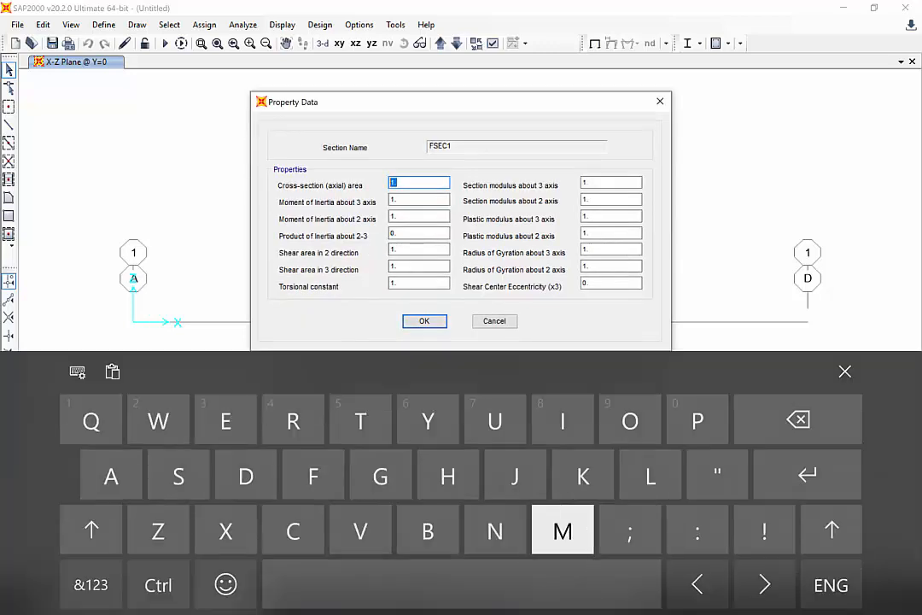
click(91, 585)
text(0)
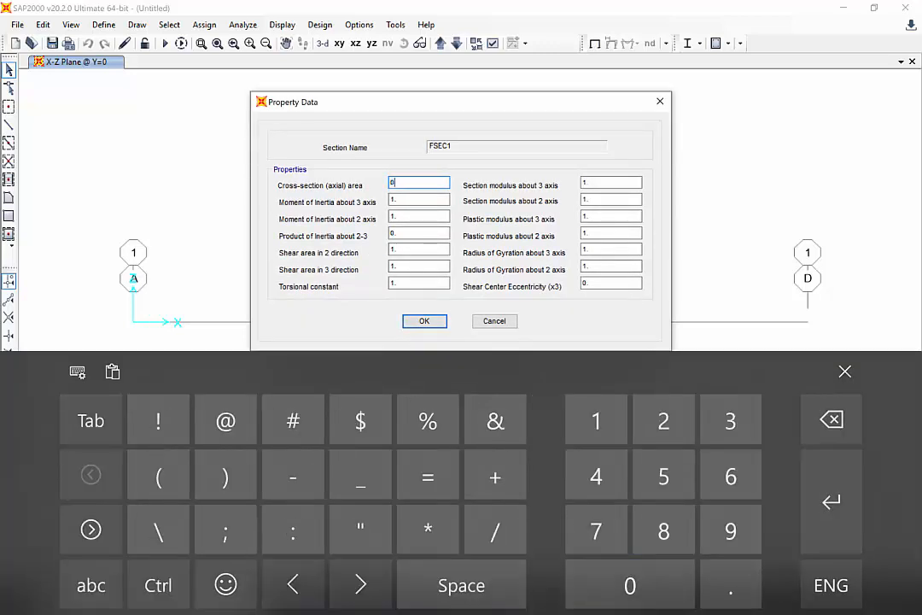
text(.002)
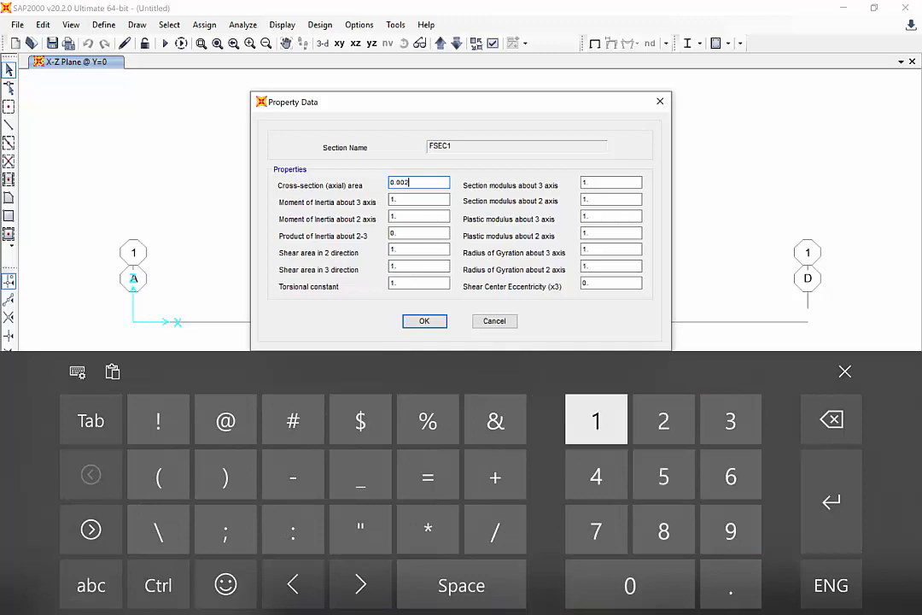
click(424, 321)
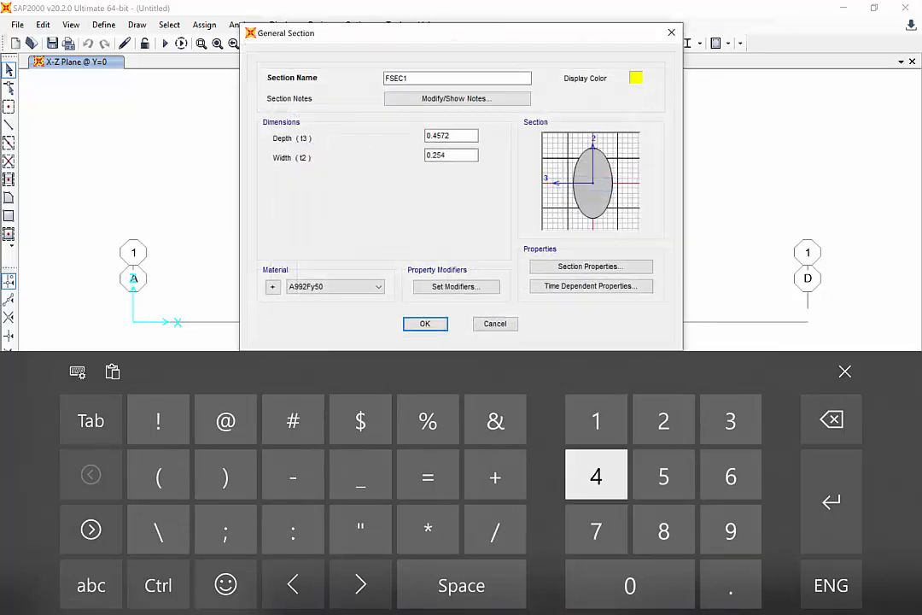
click(845, 372)
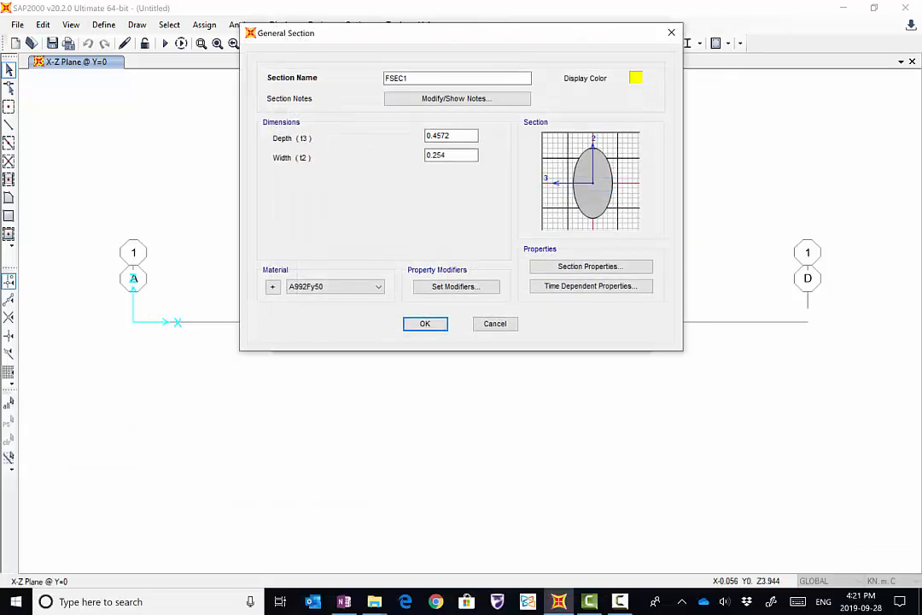
Name the general section "Bar A1" and set its material to Steel
double_click(398, 78)
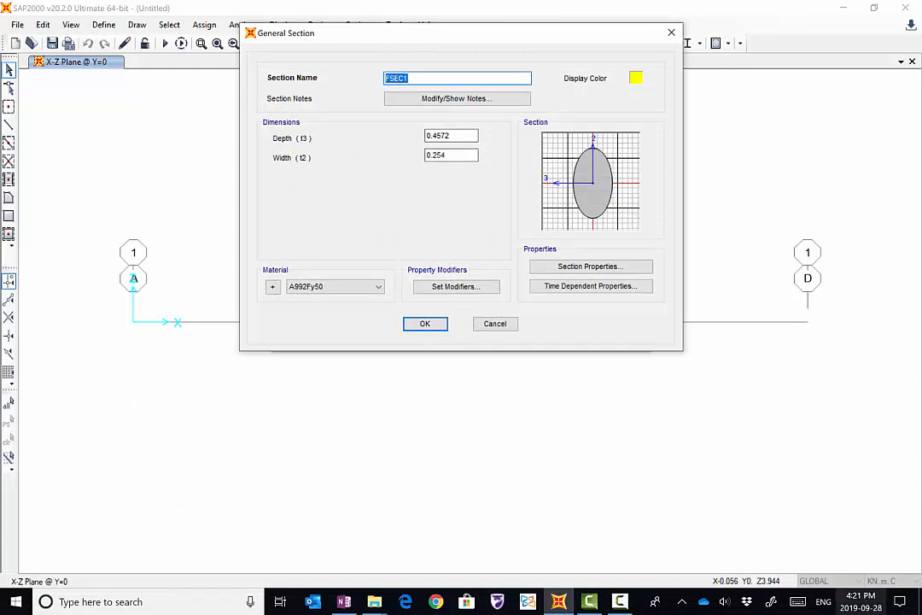
click(798, 602)
click(428, 531)
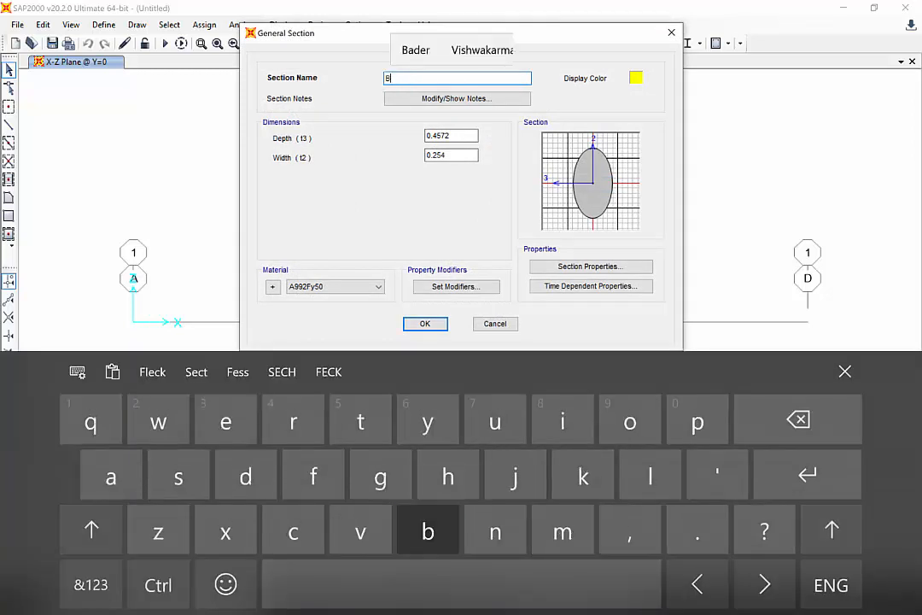
click(111, 477)
click(293, 422)
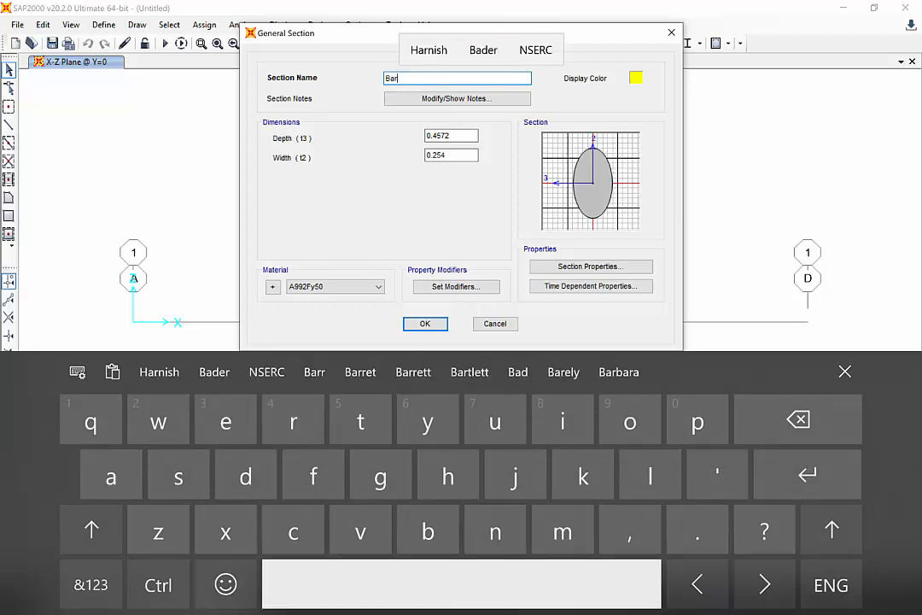
click(462, 584)
click(91, 531)
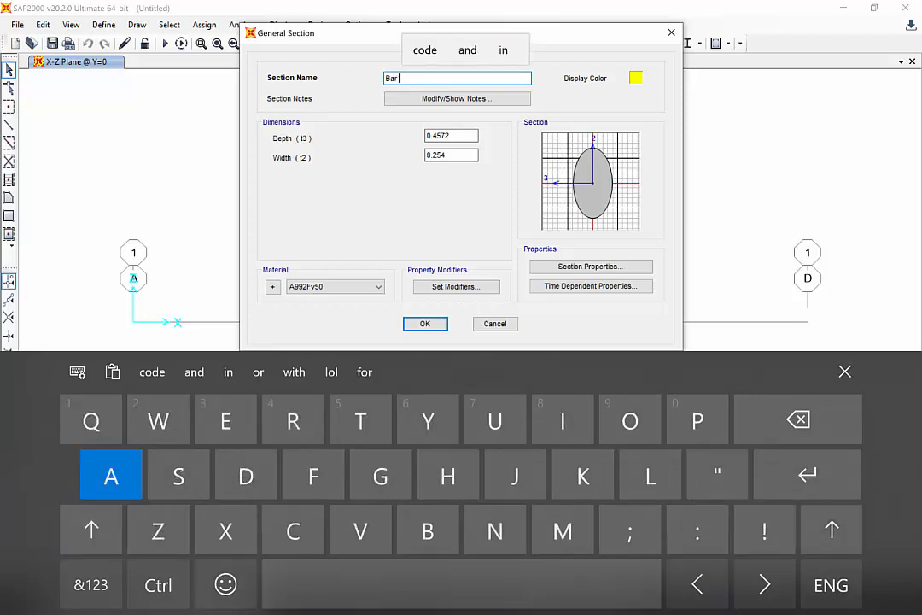
click(111, 477)
click(91, 584)
click(596, 421)
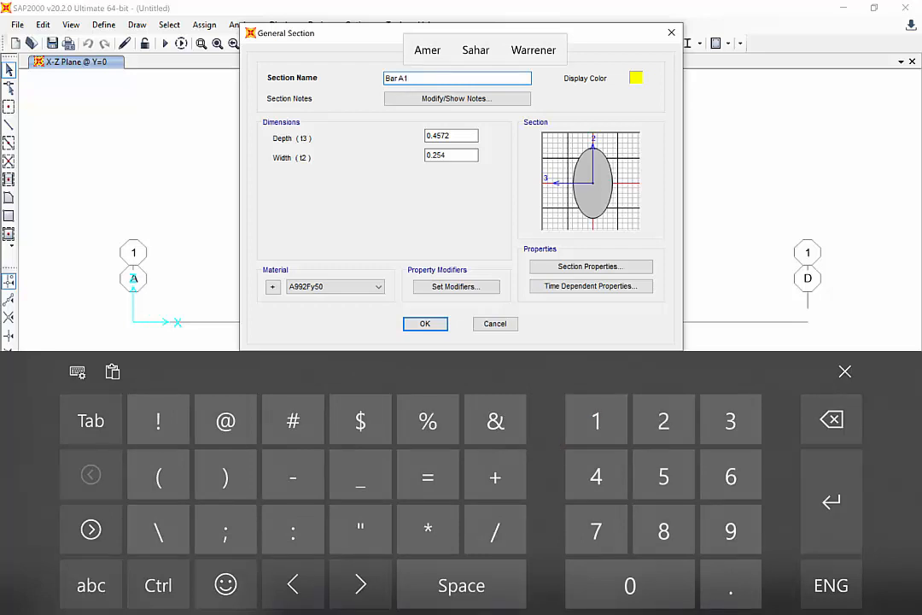
click(844, 371)
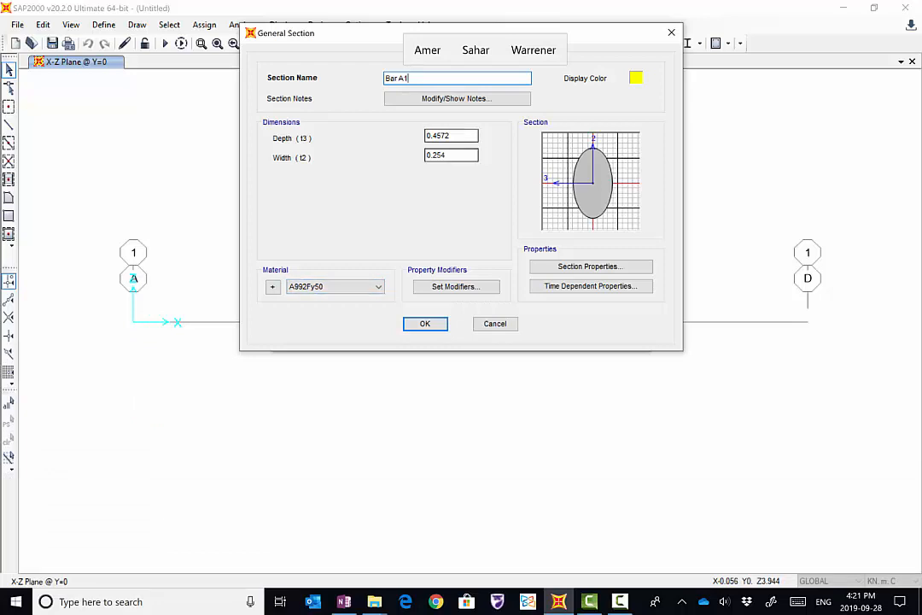
click(377, 287)
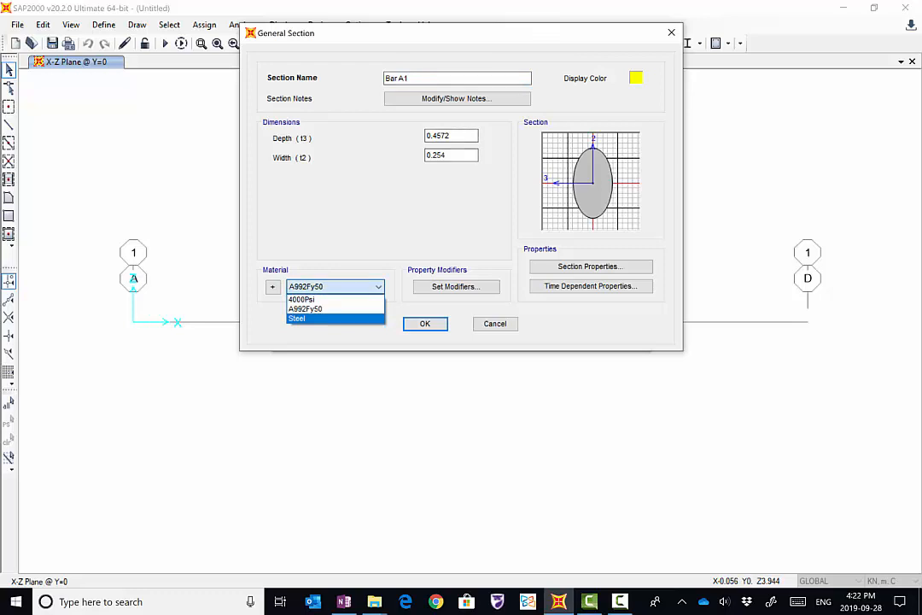
click(335, 318)
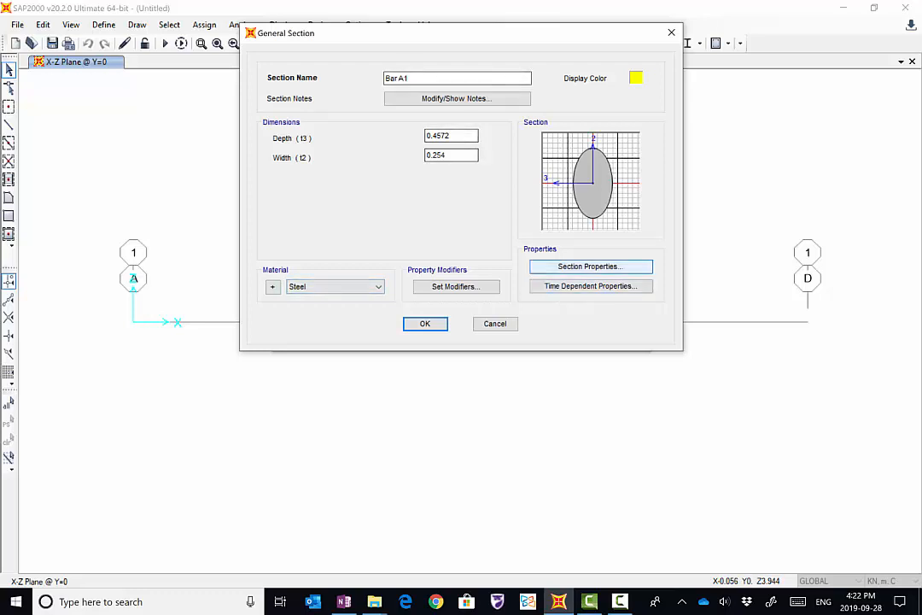
Review Bar A1's section properties and stiffness modification factors without changing them, and accept the section definition
click(591, 266)
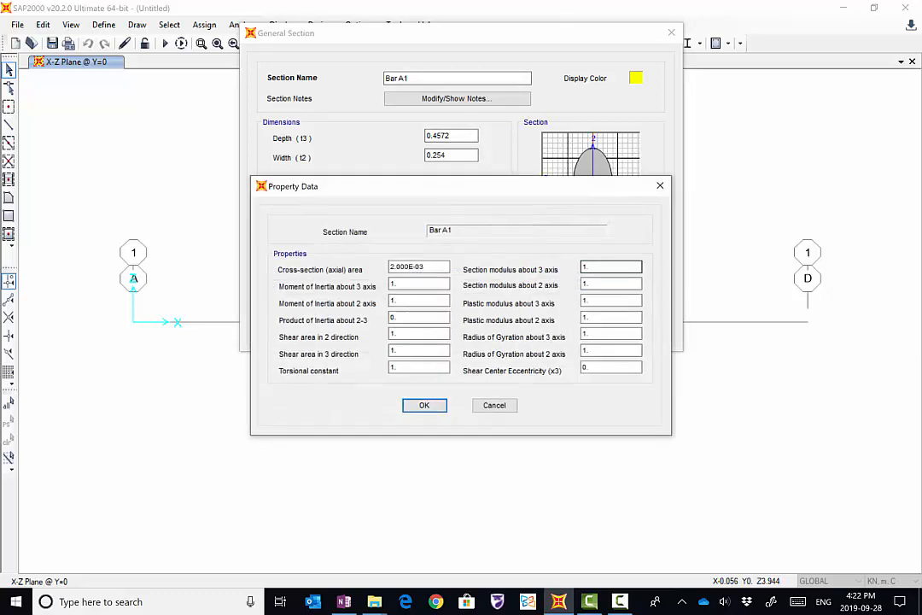
click(430, 267)
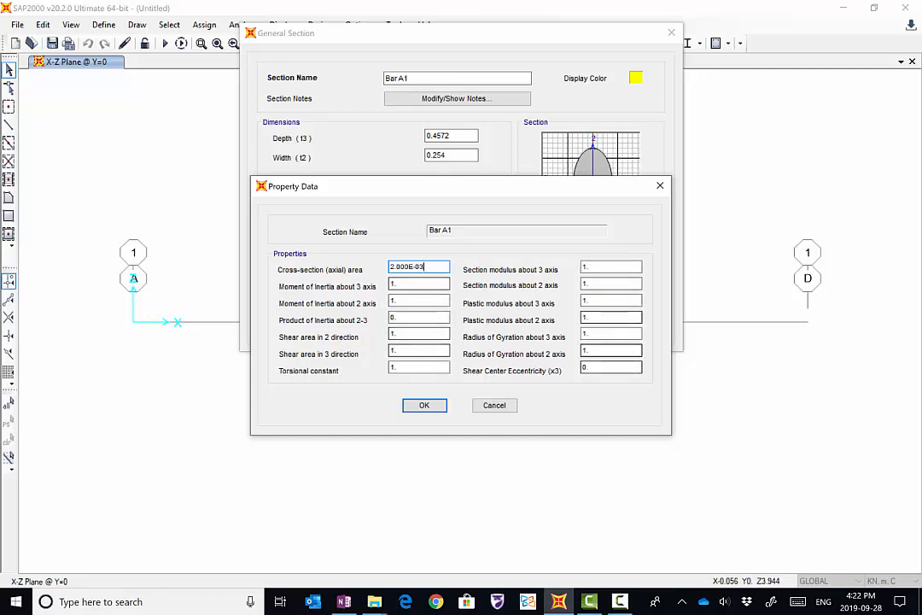
key(Return)
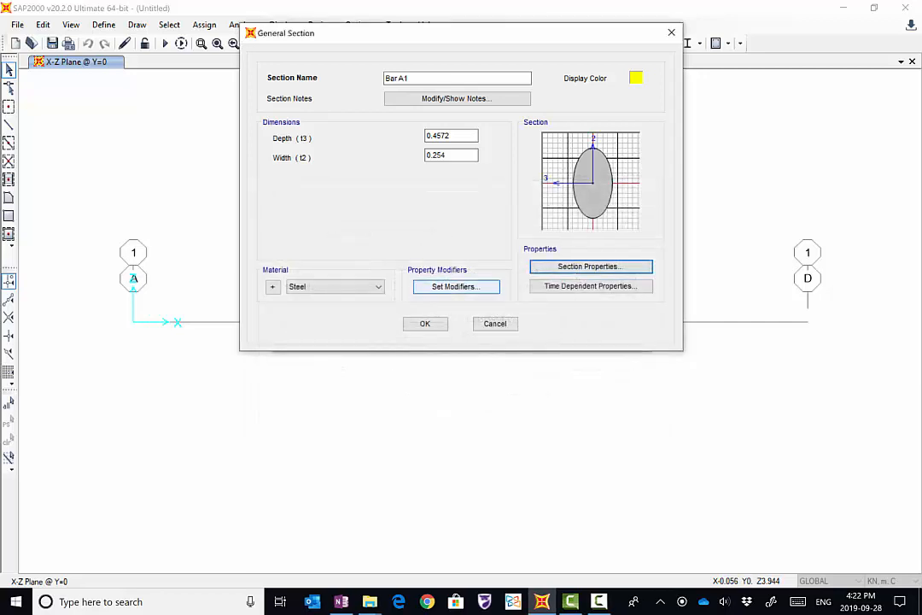
click(456, 286)
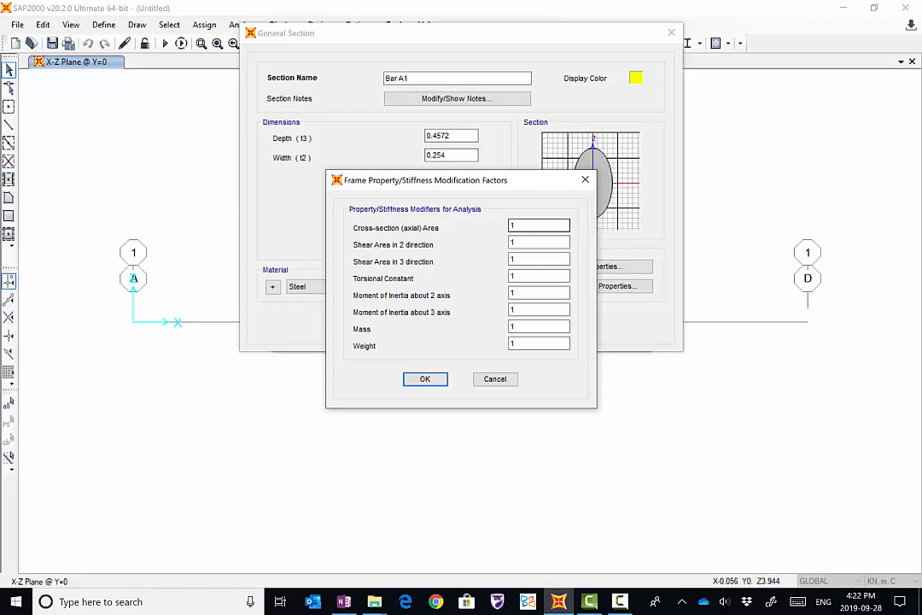
double_click(527, 225)
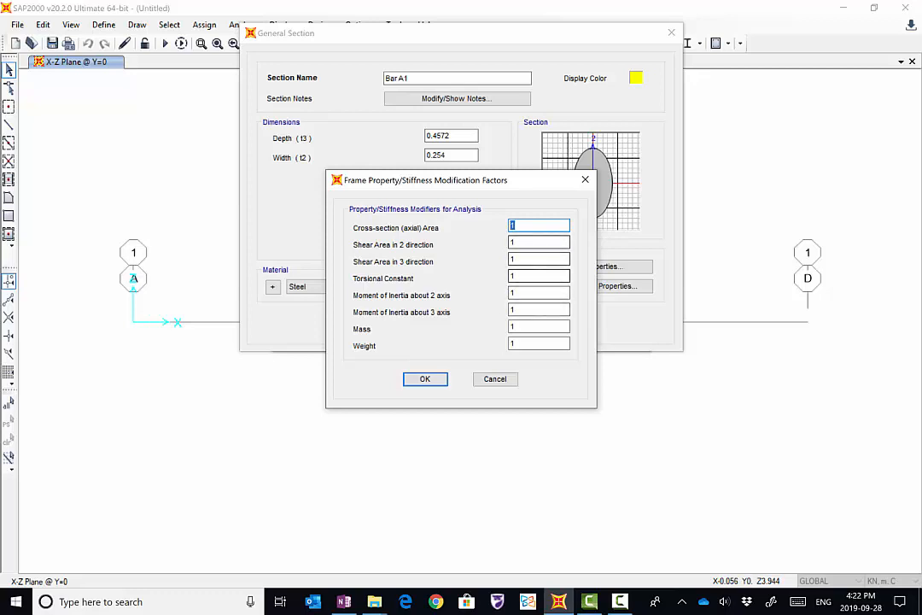
click(495, 379)
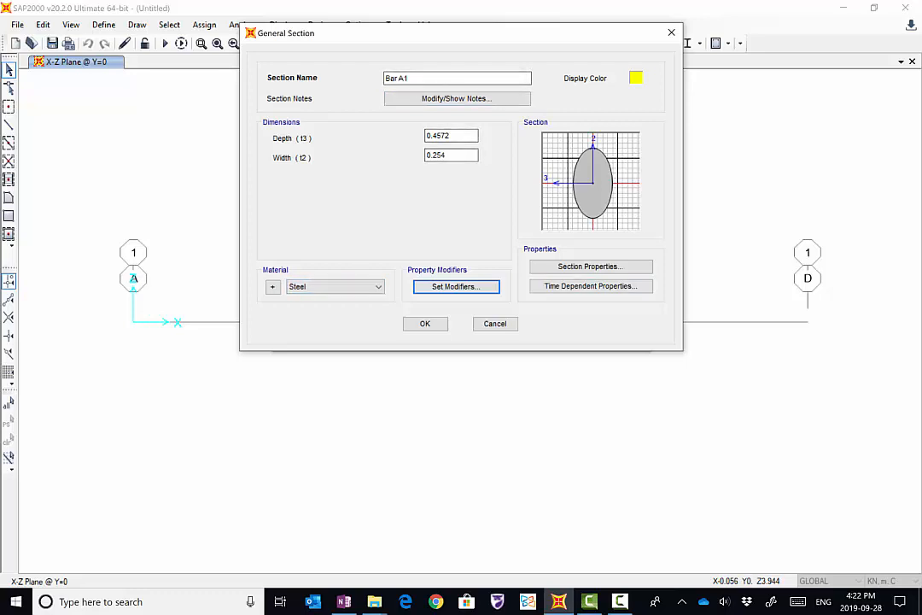
key(Return)
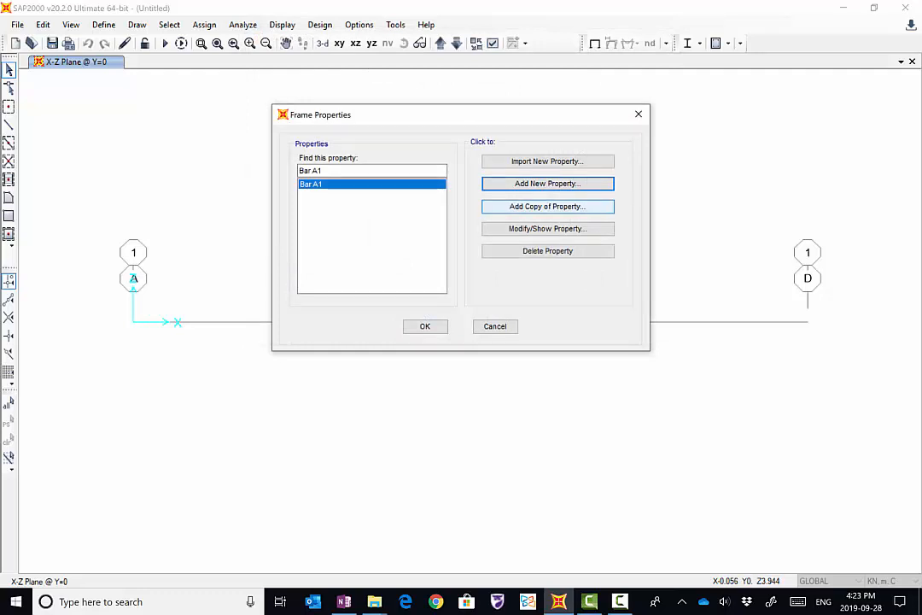
Add a copy of the Bar A1 frame property and name it "Bar A2"
click(548, 206)
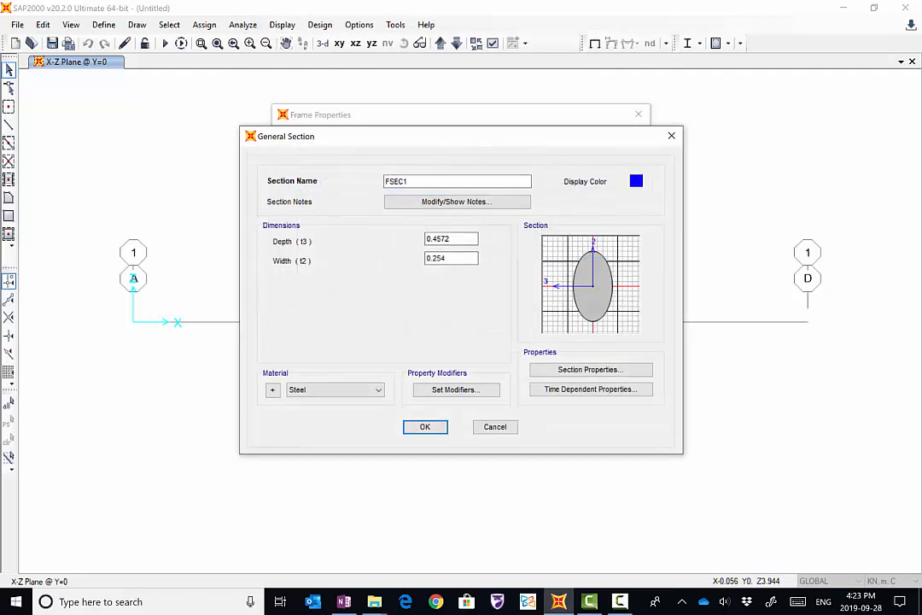
double_click(396, 181)
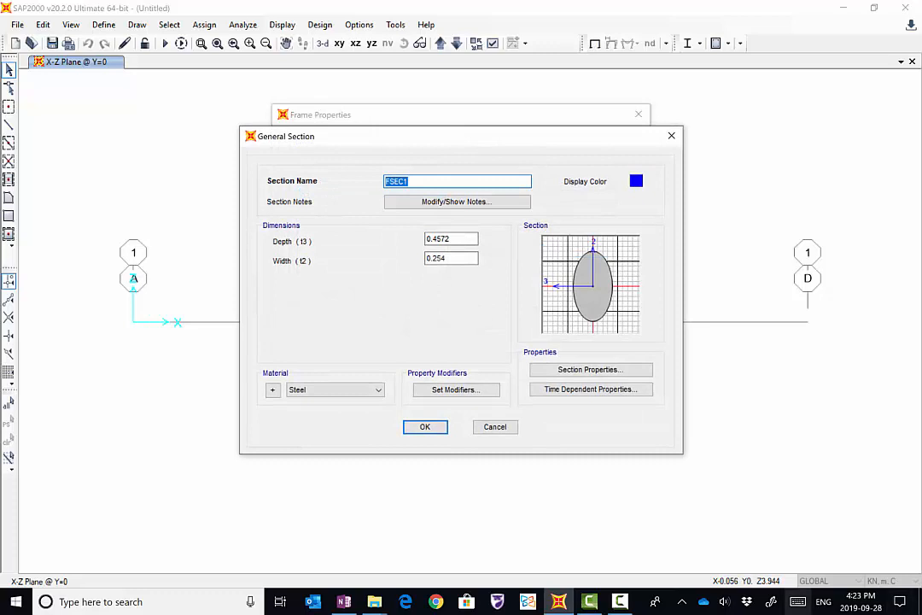
click(799, 602)
text(B)
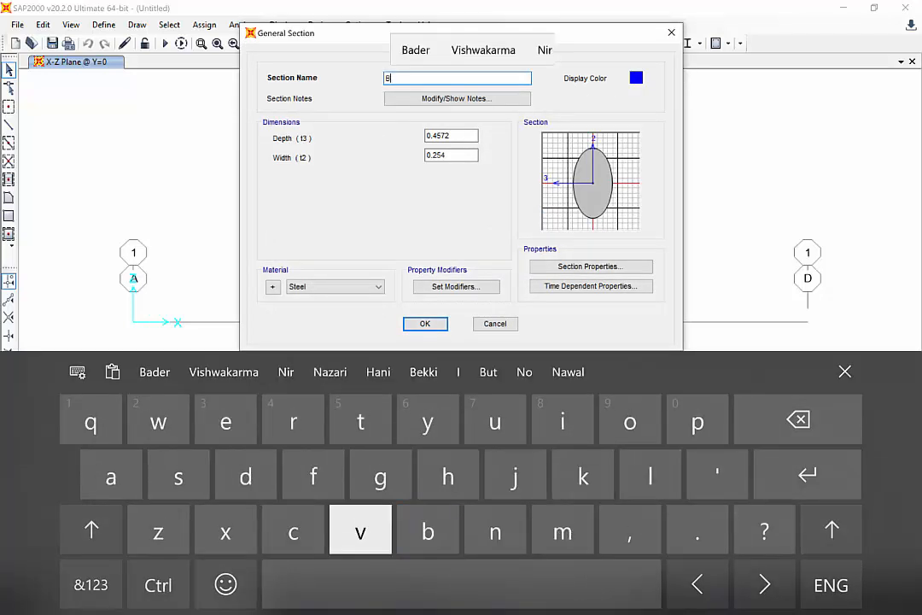
text(ar A)
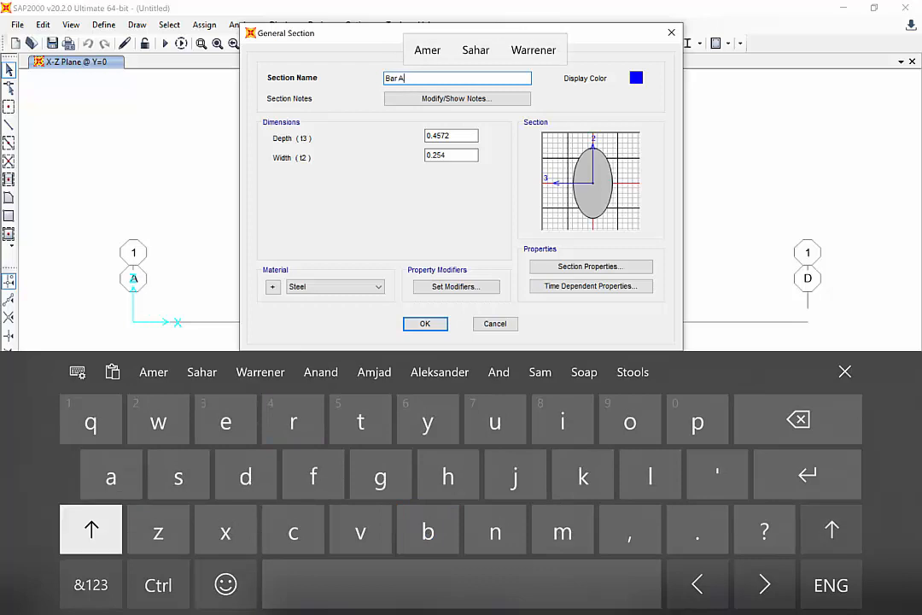
click(91, 585)
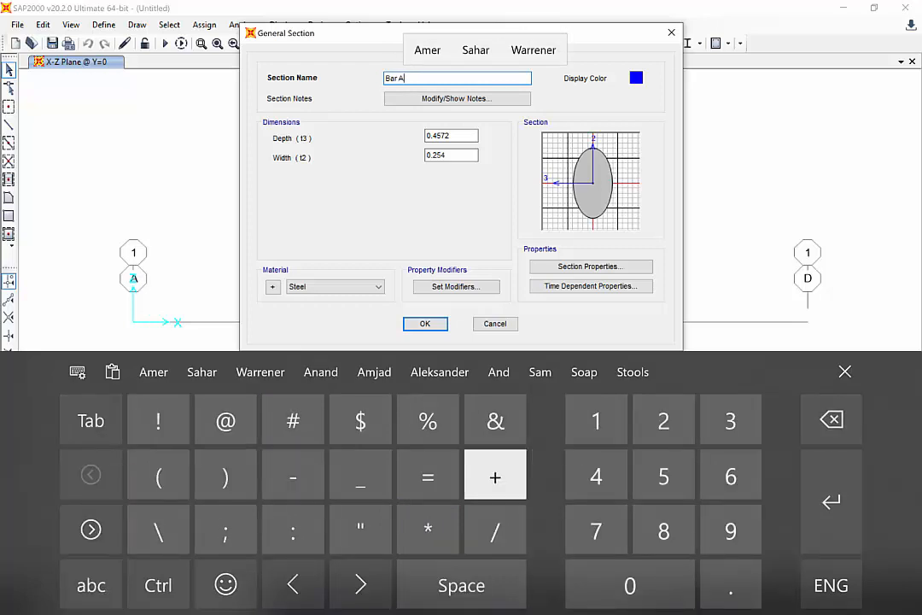
text(2)
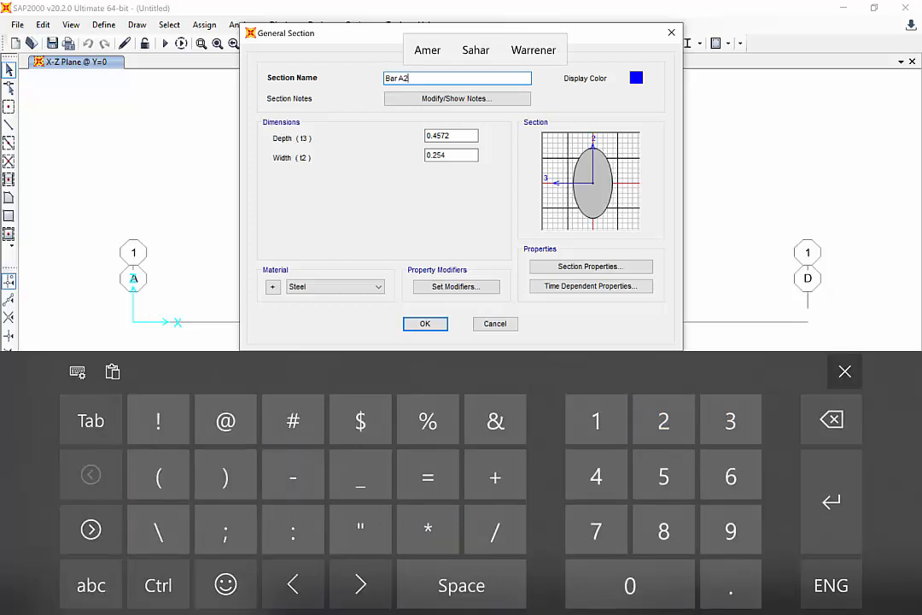
click(844, 371)
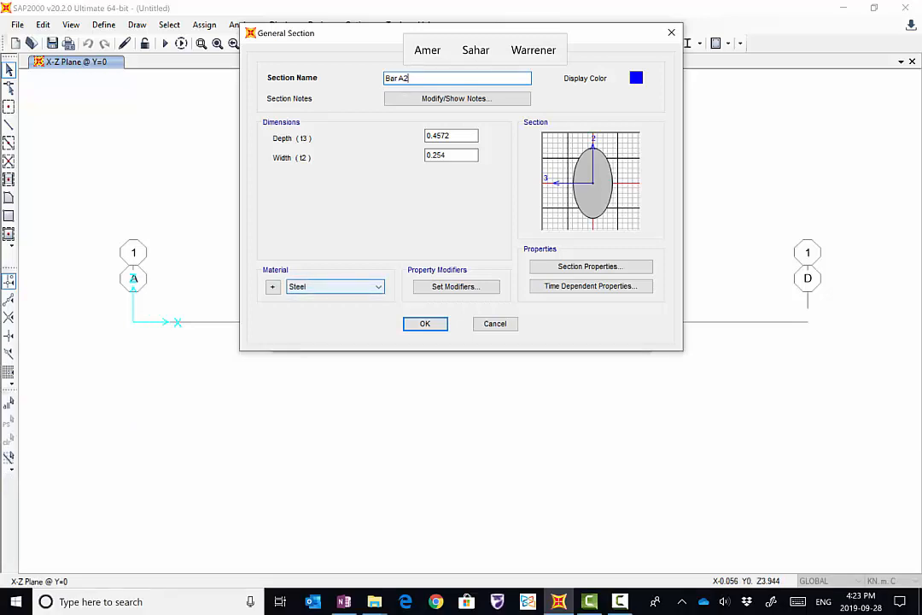
Set Bar A2's cross-section (axial) area to 5.000E-03 and accept the section definition
click(591, 265)
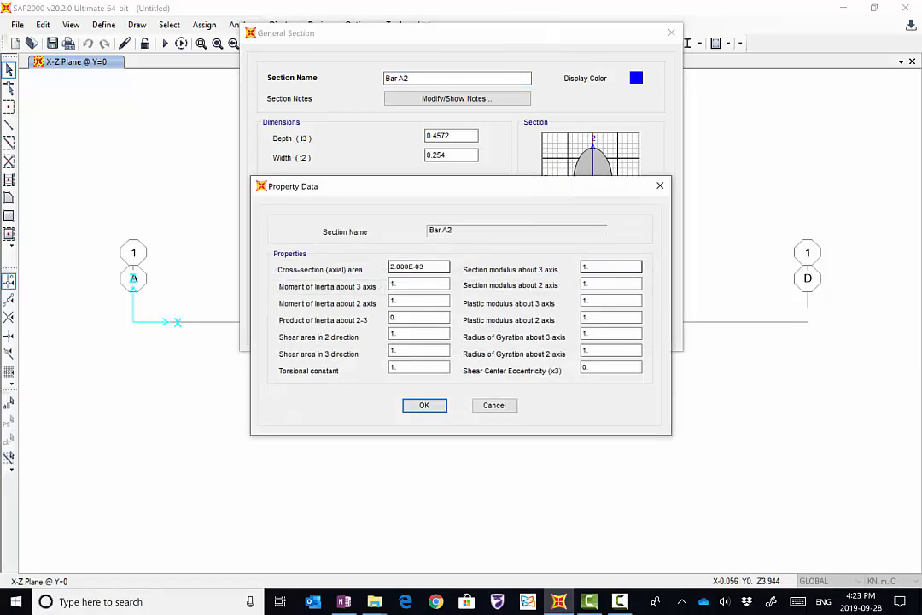
click(427, 266)
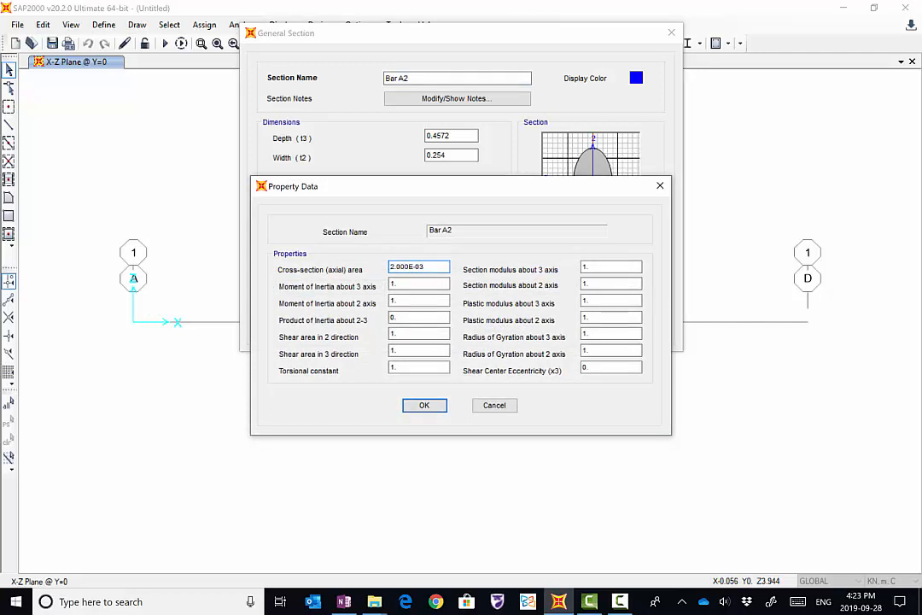
drag(395, 267, 391, 266)
click(799, 602)
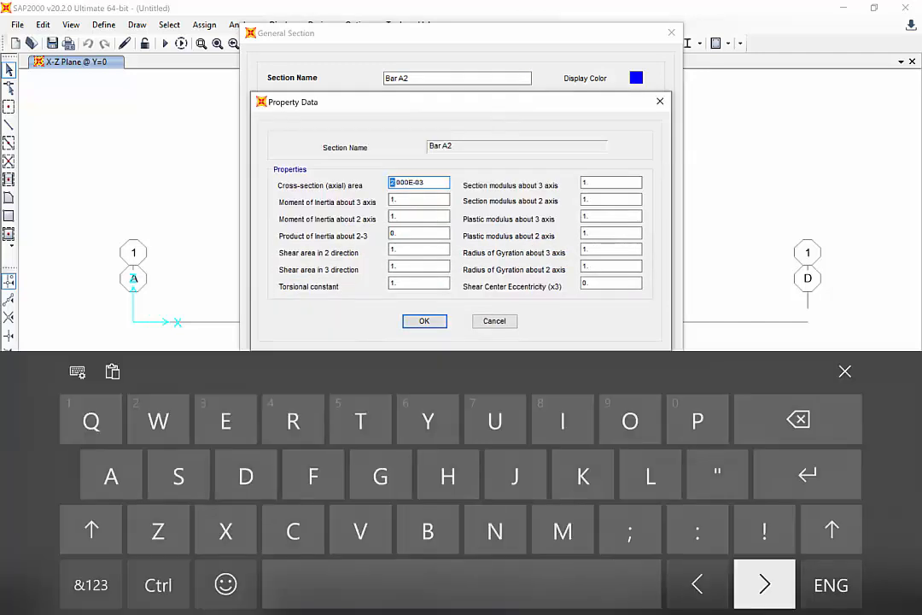
click(93, 585)
click(664, 476)
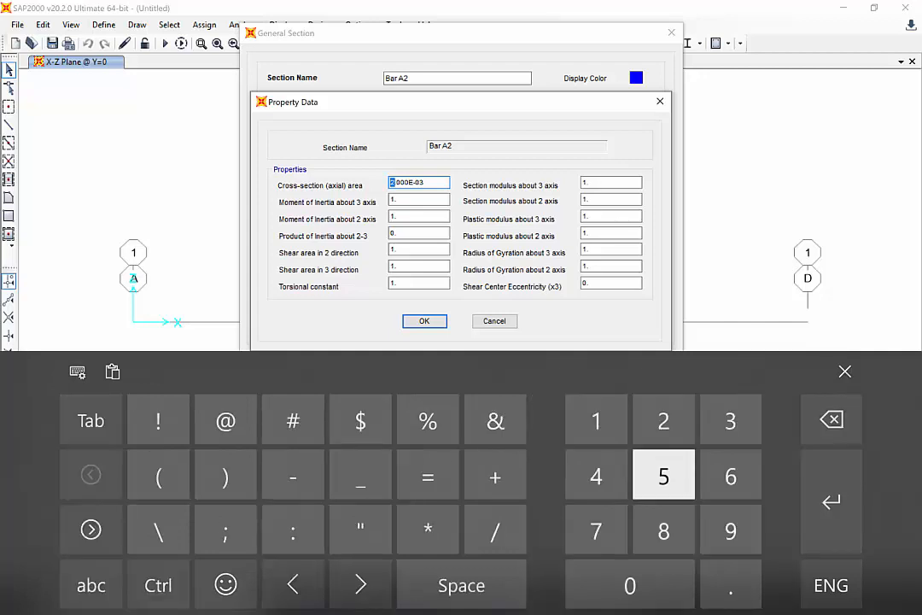
click(845, 371)
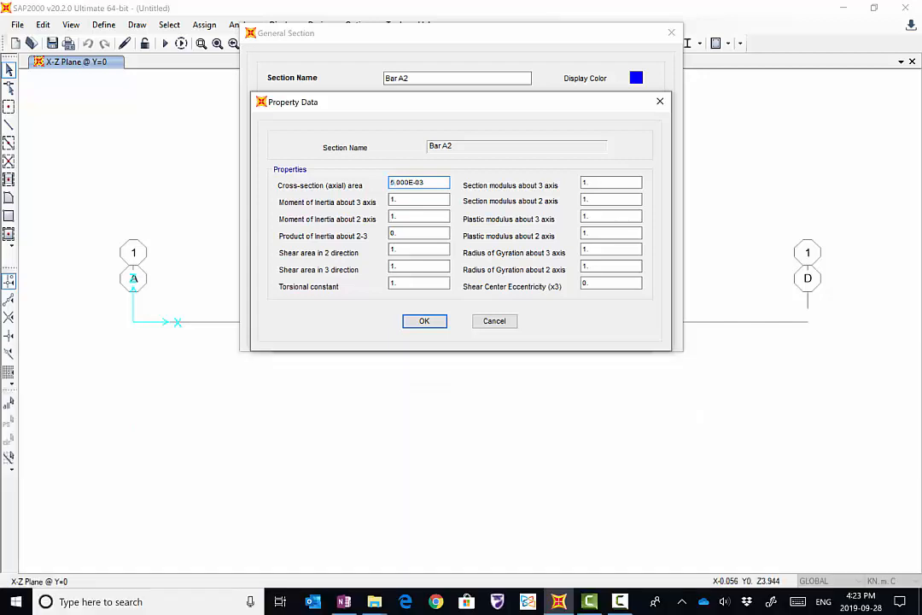
key(Return)
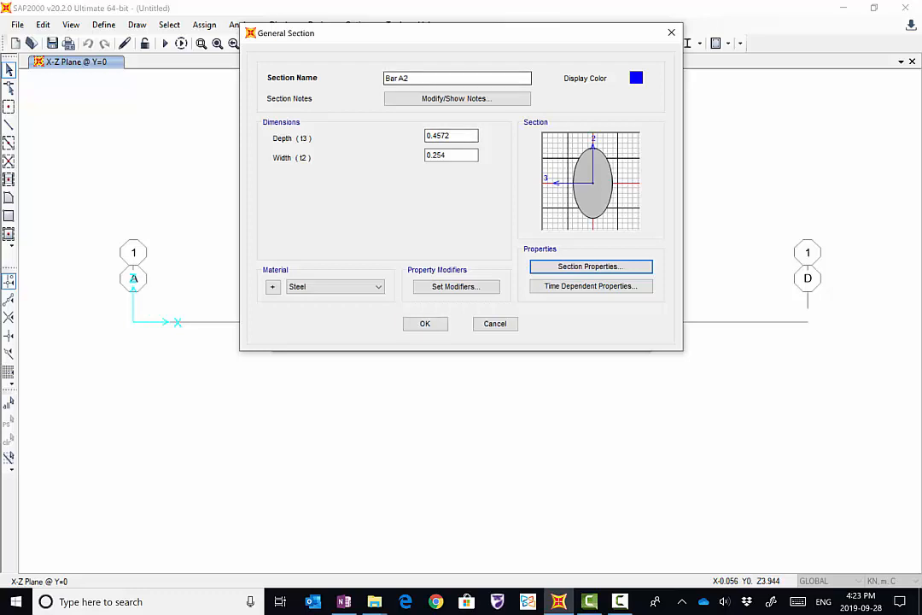
key(Return)
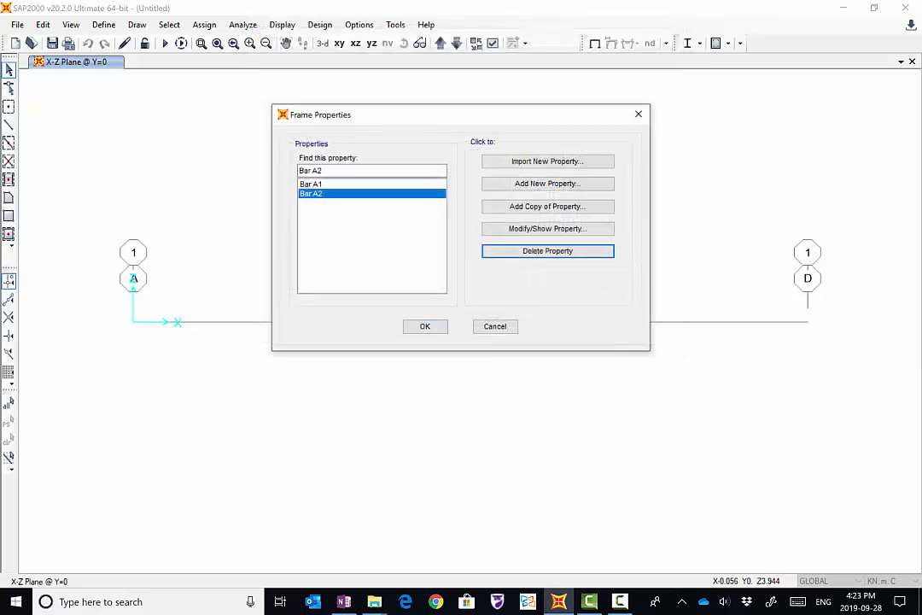
Rename the Bar A1 frame section as "Bar A1 A3" and accept the frame properties
click(342, 185)
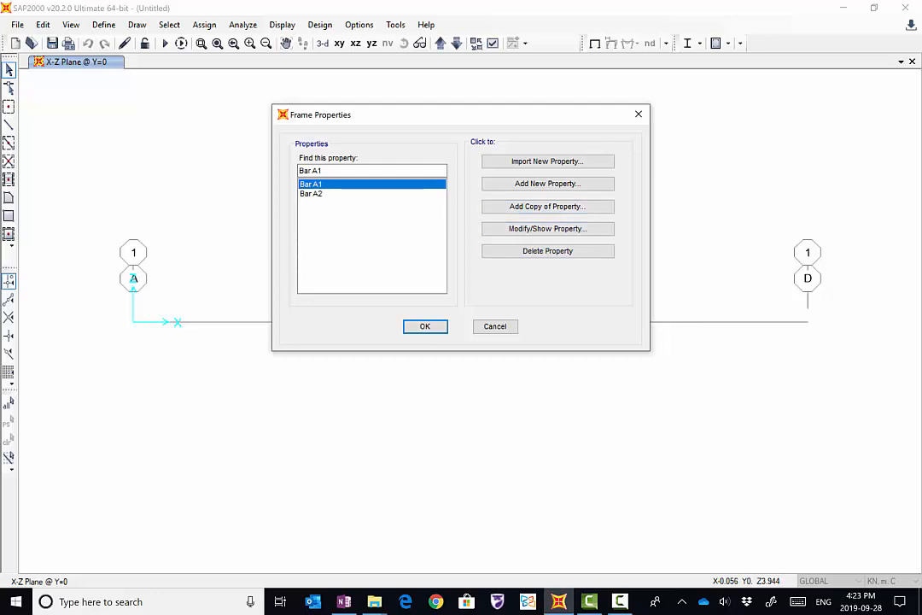
click(547, 228)
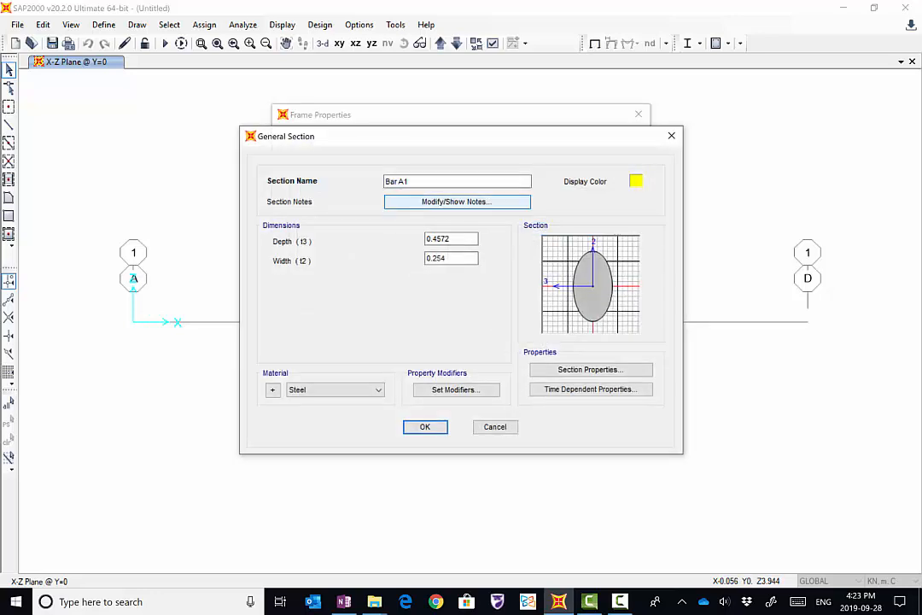
click(461, 181)
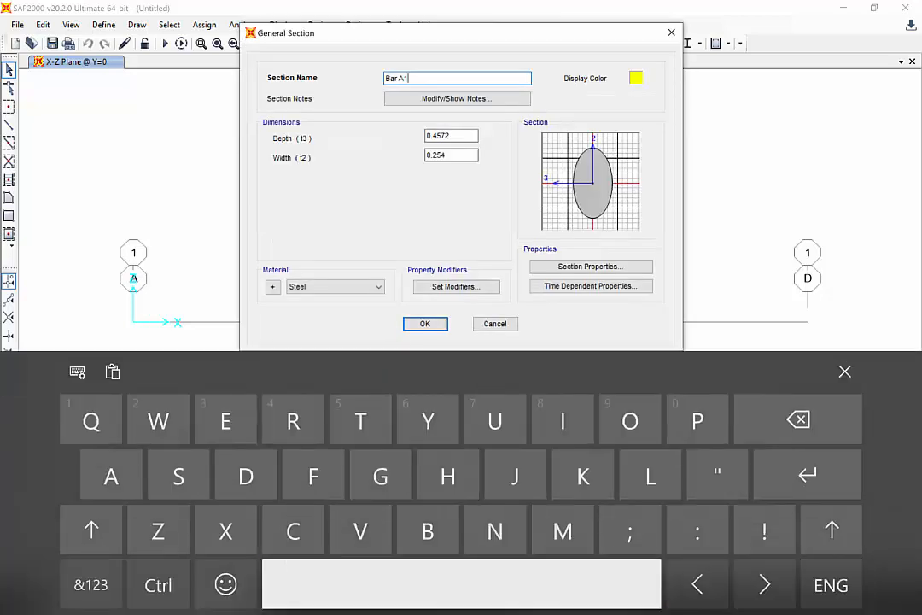
text(A)
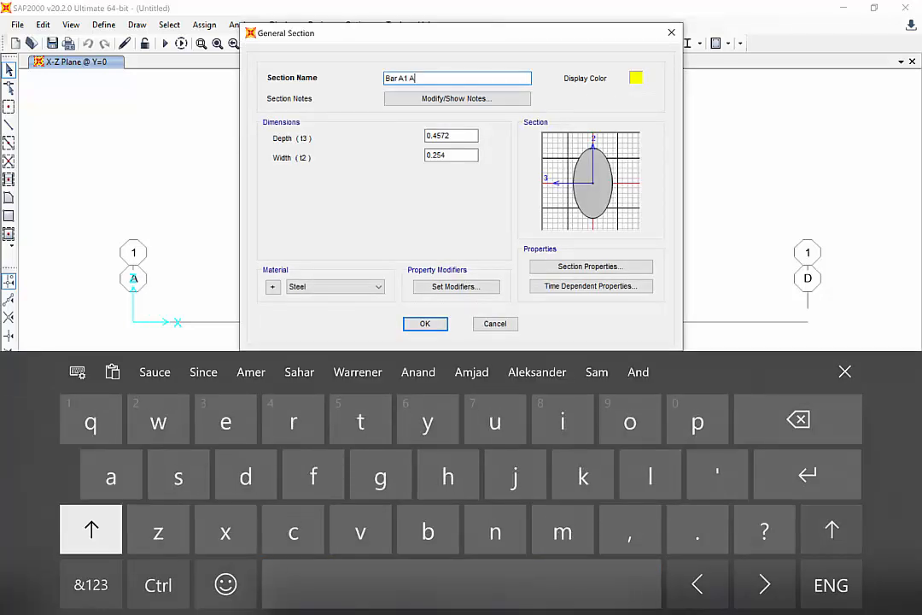
click(90, 584)
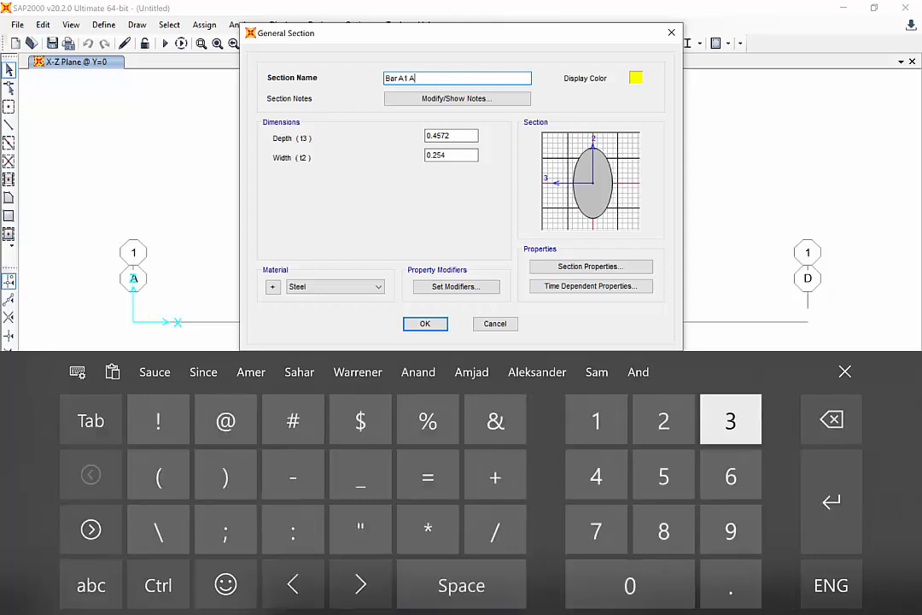
click(731, 419)
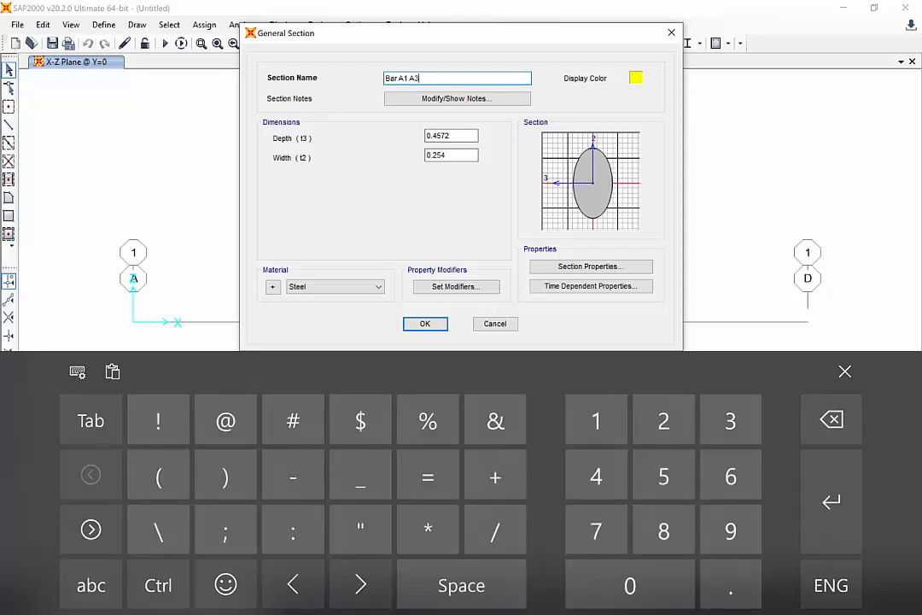
click(845, 371)
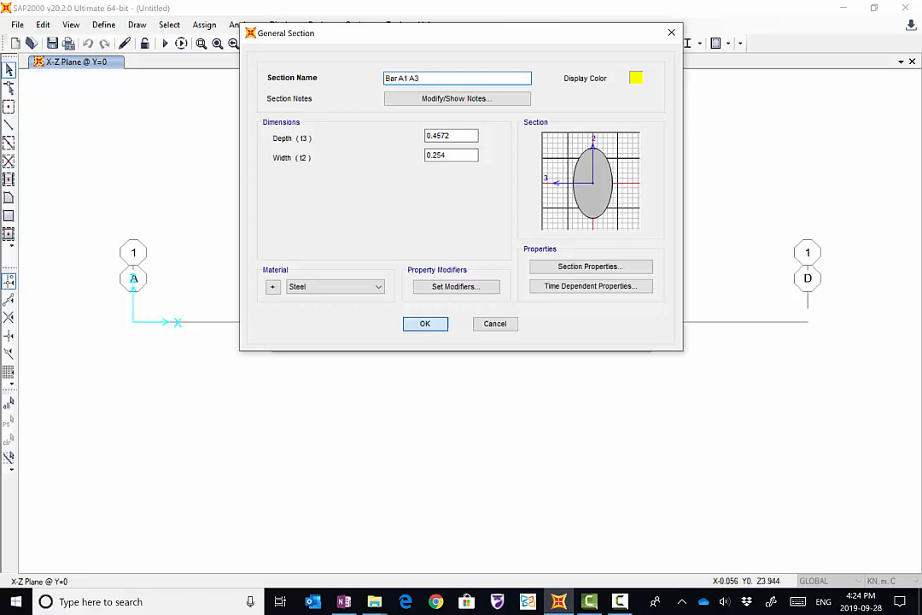
key(Return)
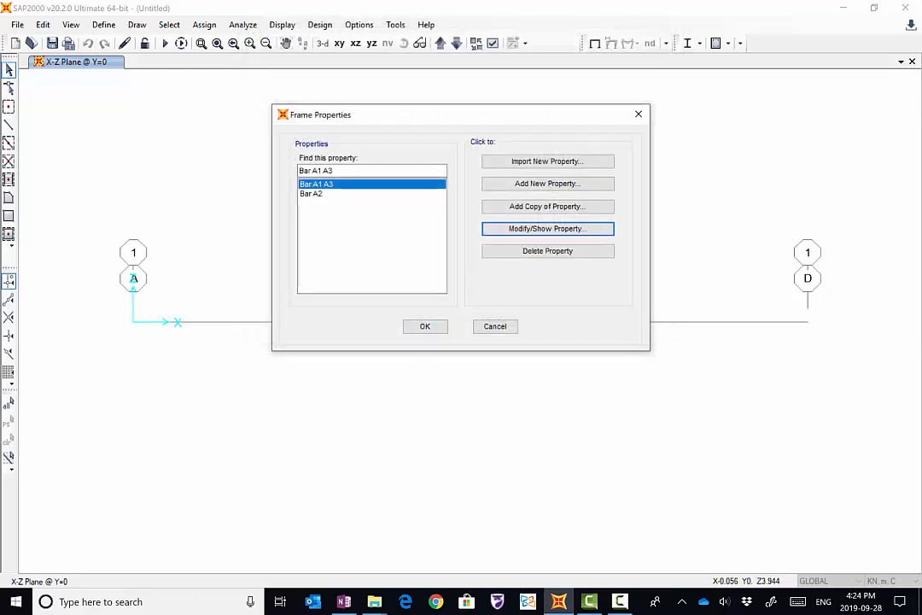
key(Return)
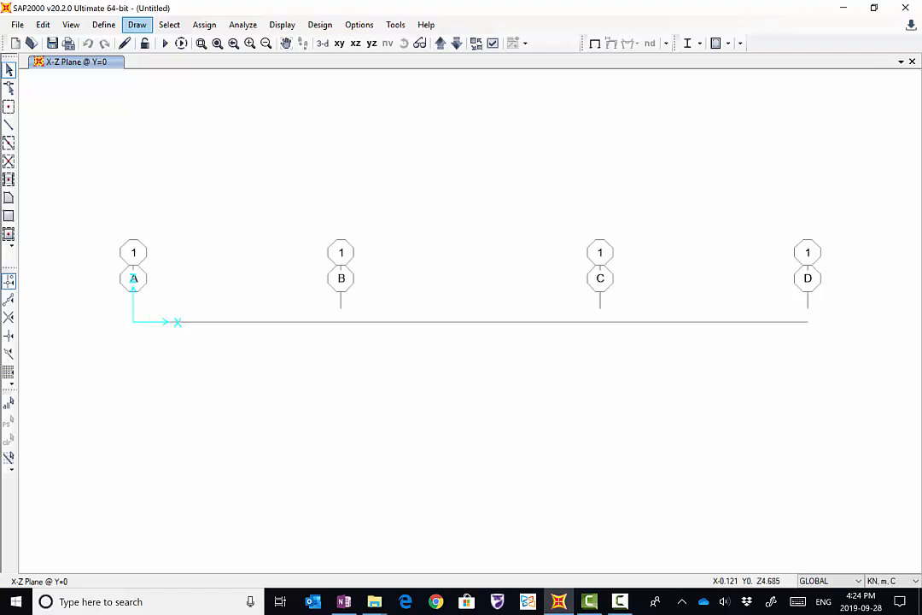
Draw a straight frame with section Bar A1 A3 from grid point A to grid point B
click(136, 25)
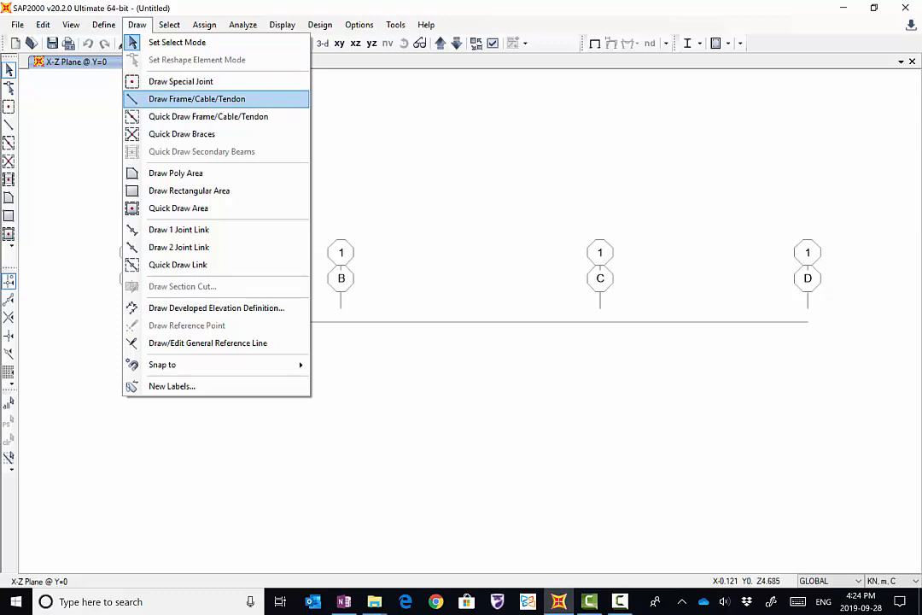
click(196, 98)
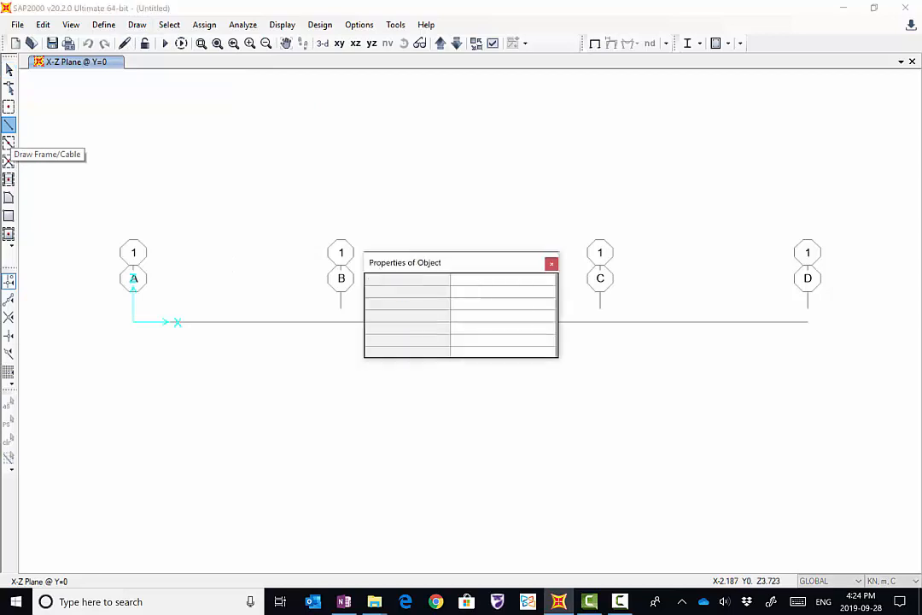
drag(511, 265, 518, 421)
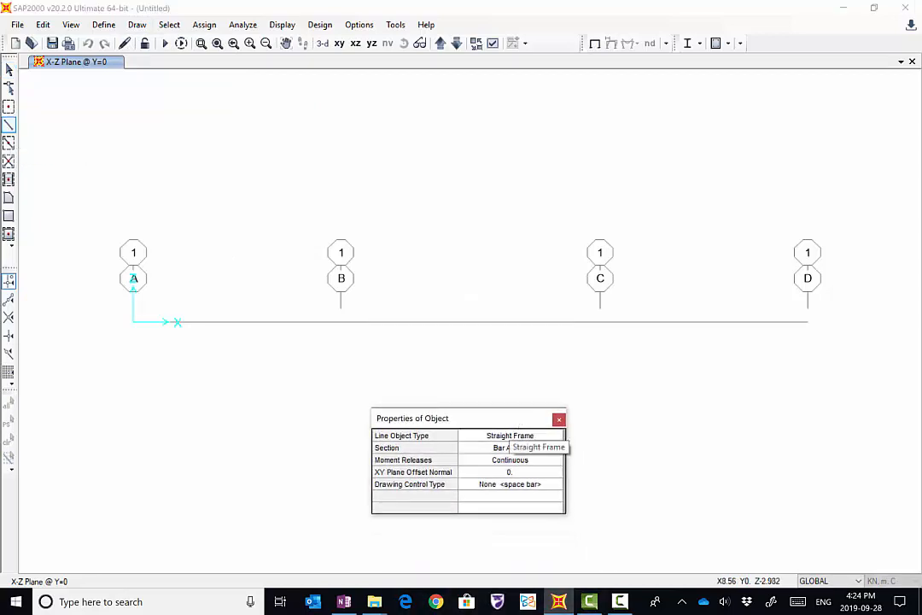
click(512, 448)
click(557, 449)
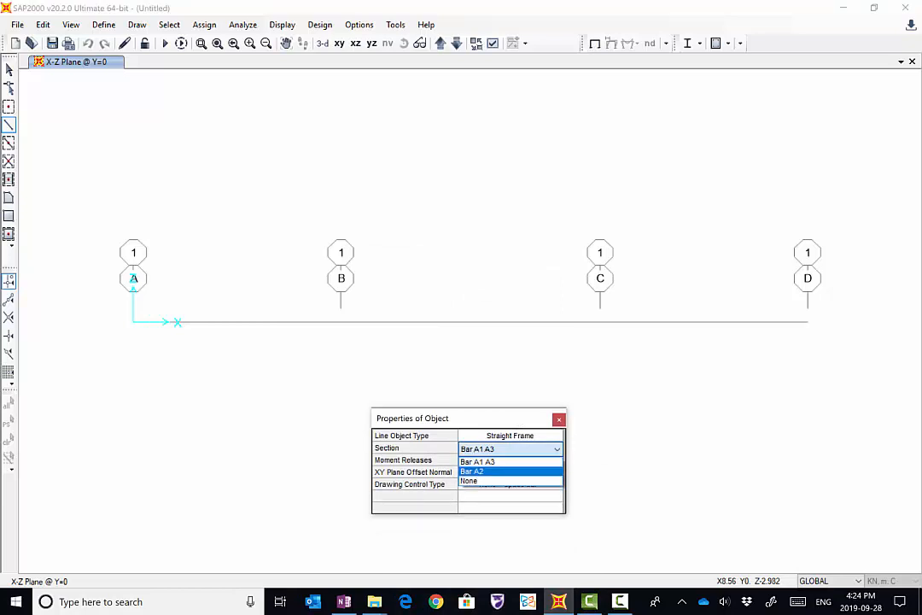
click(491, 462)
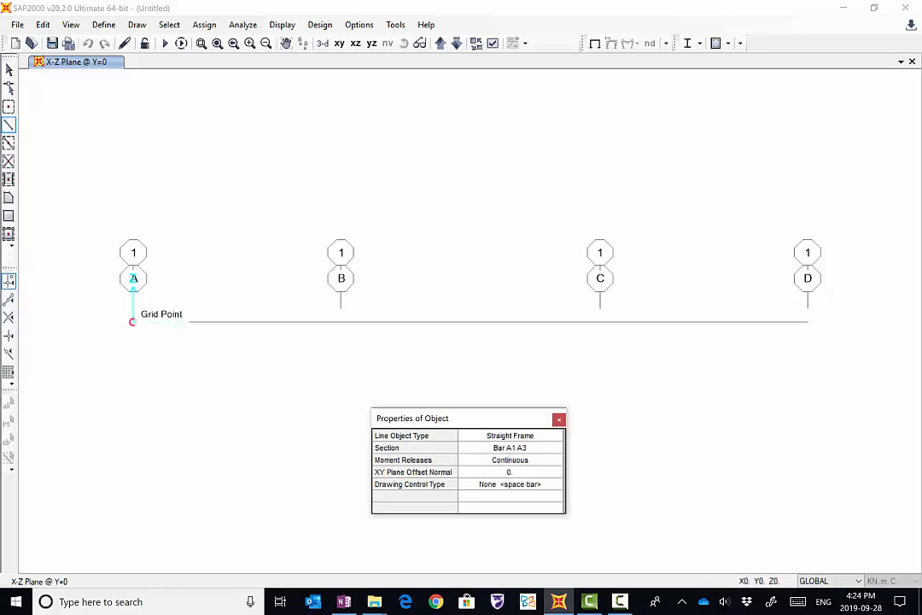
click(132, 322)
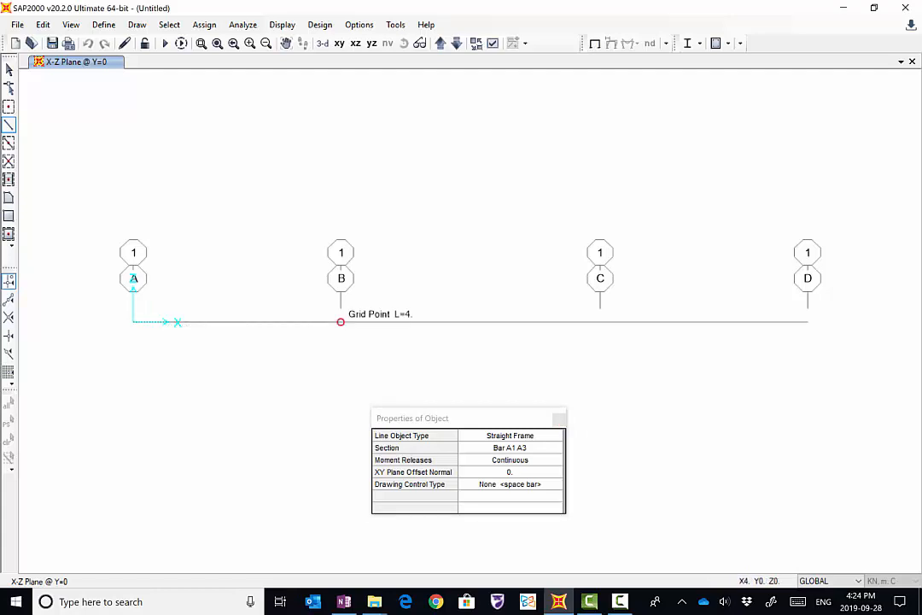
click(341, 322)
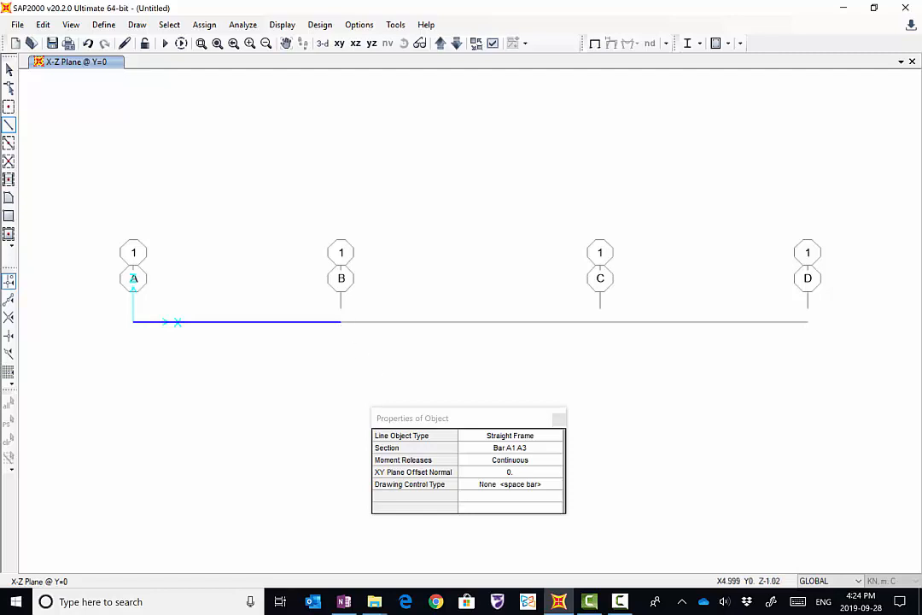
Continue the frame from grid point B to grid point C using section Bar A2
click(525, 448)
click(557, 449)
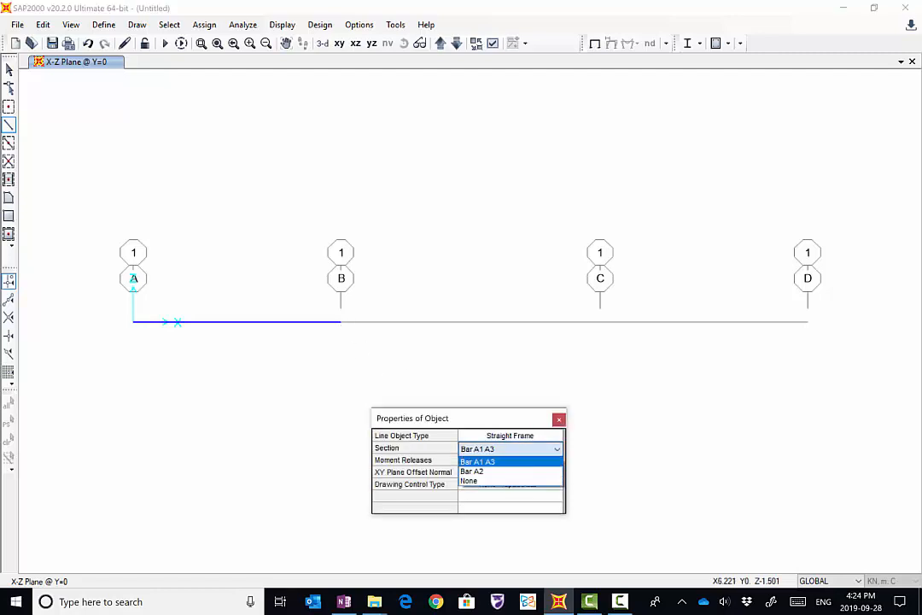
click(510, 471)
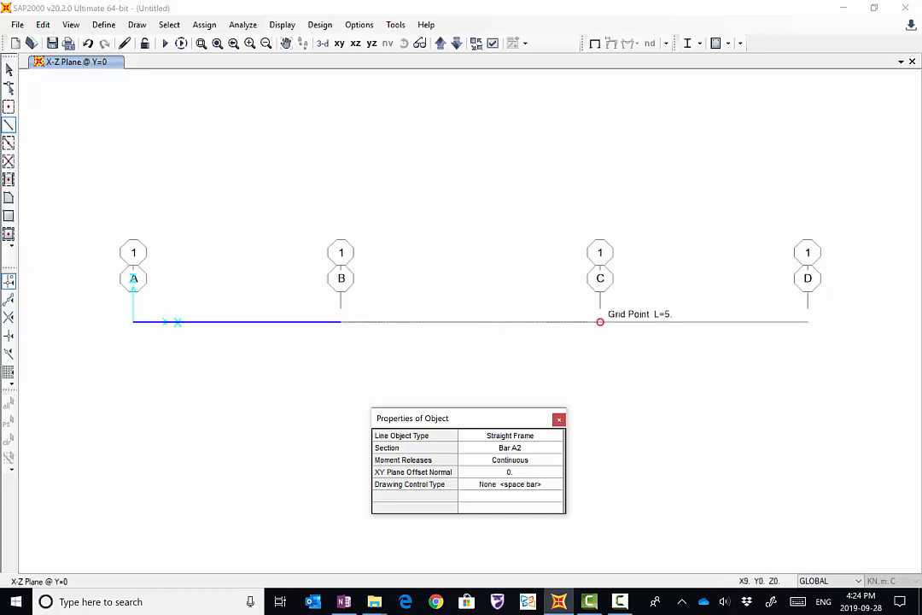
click(601, 322)
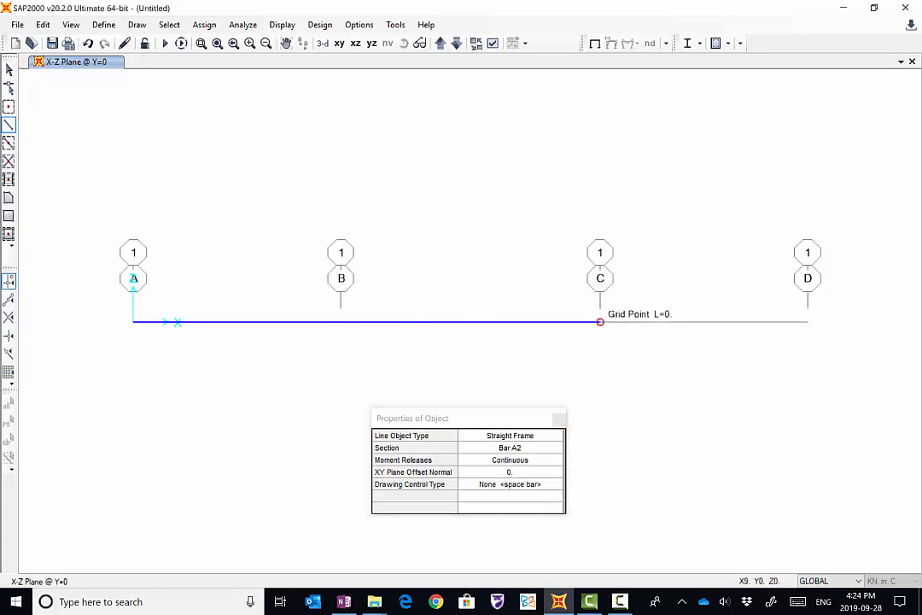
Continue the frame from grid point C to grid point D using section Bar A1 A3, and end frame drawing
click(511, 448)
click(510, 448)
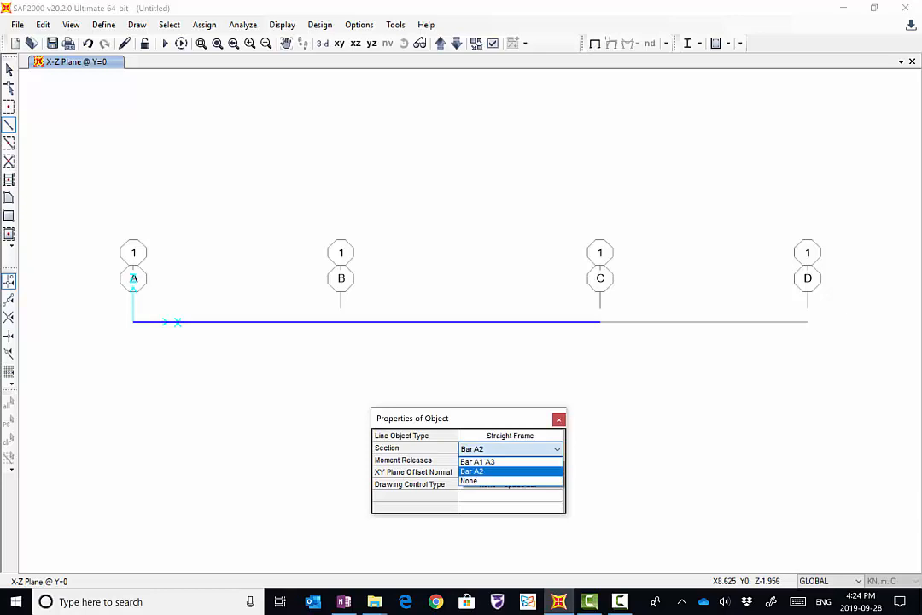
click(477, 462)
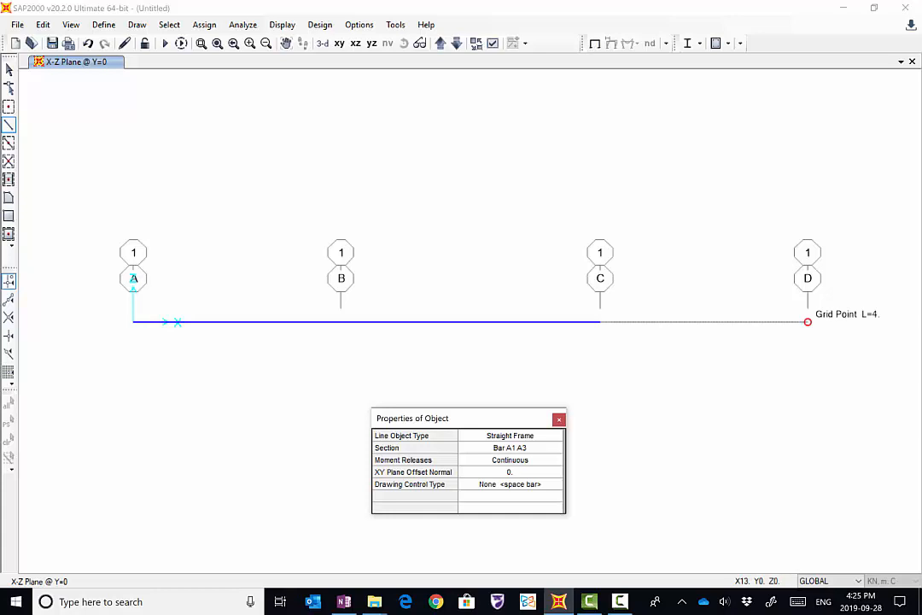
click(808, 321)
key(Escape)
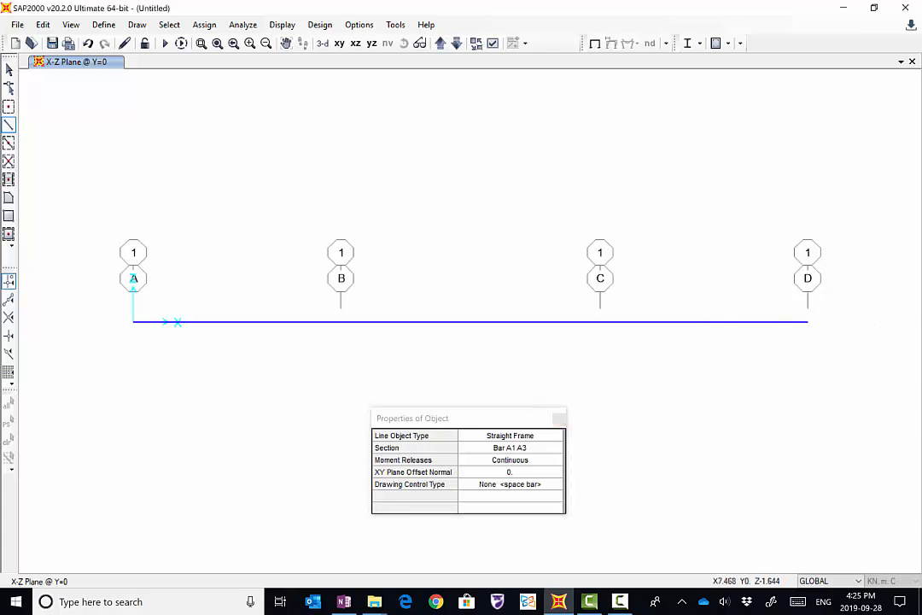
click(557, 418)
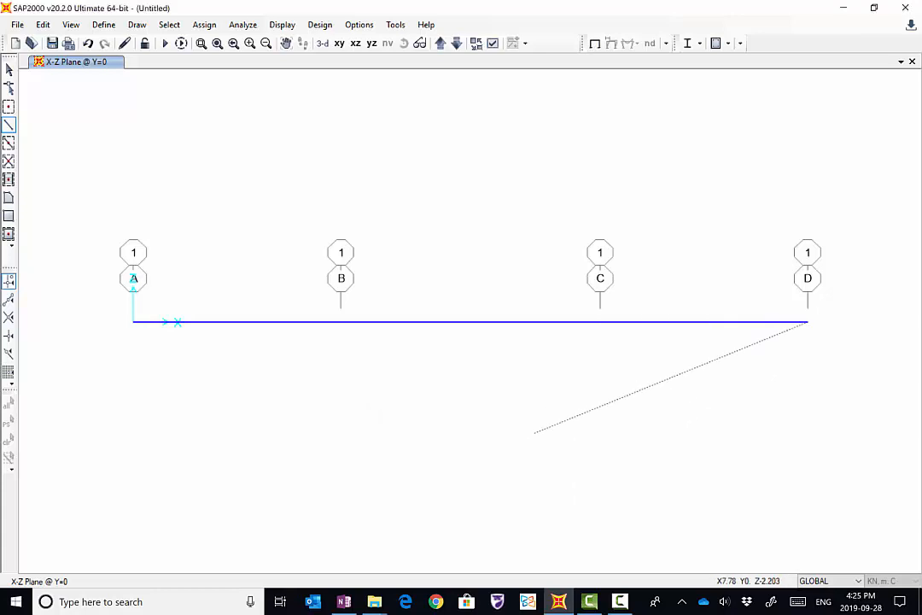
key(Escape)
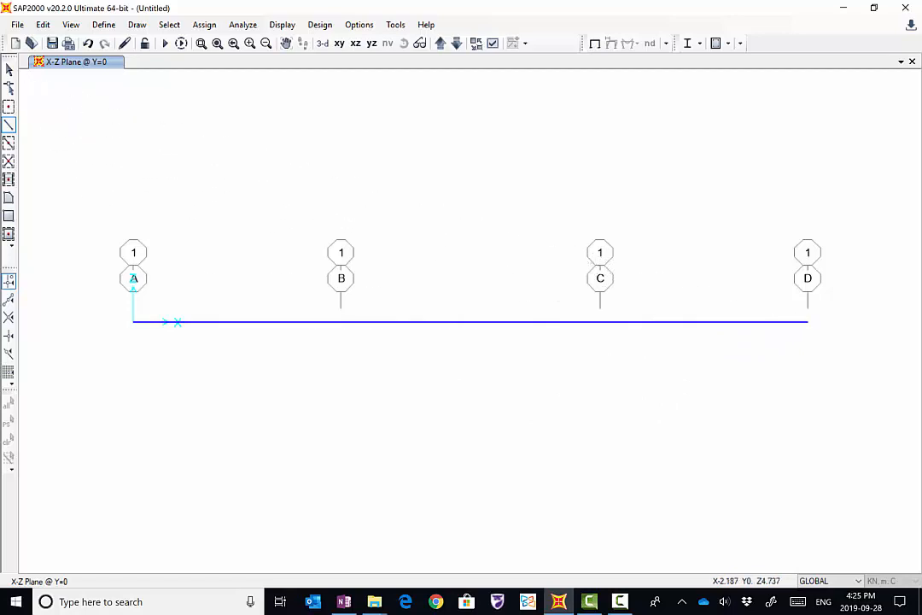
click(9, 69)
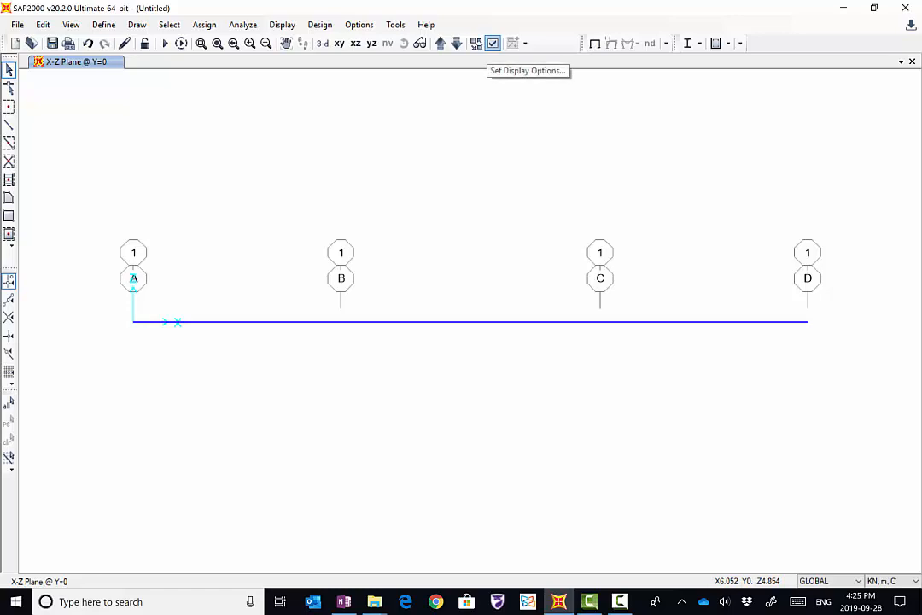
Turn off the Invisible option for joints in the display options and apply it
click(492, 42)
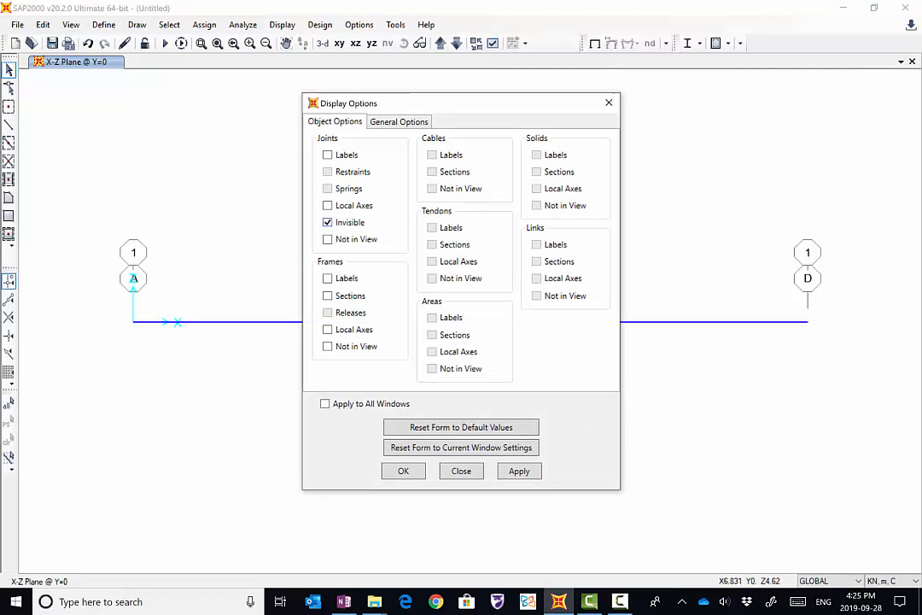
click(328, 222)
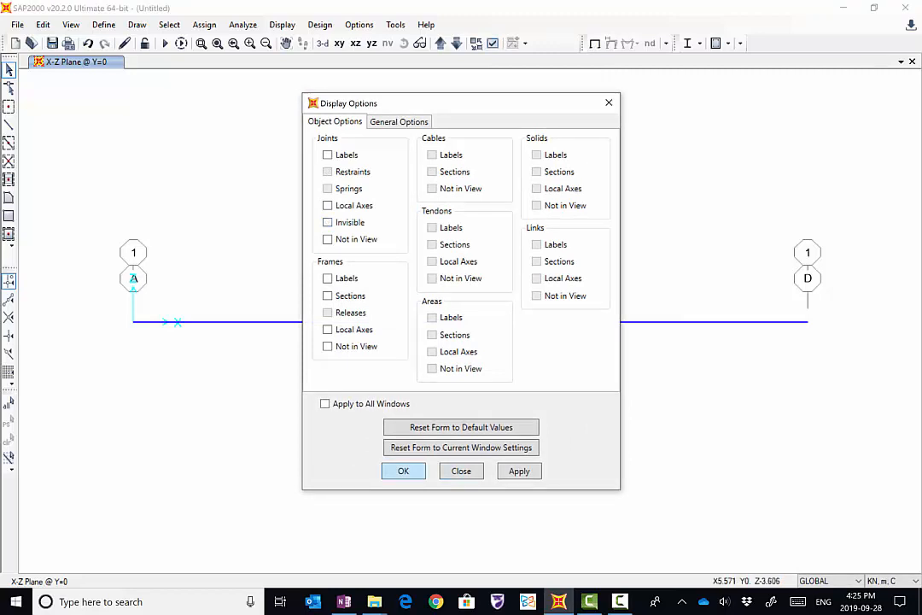
click(403, 471)
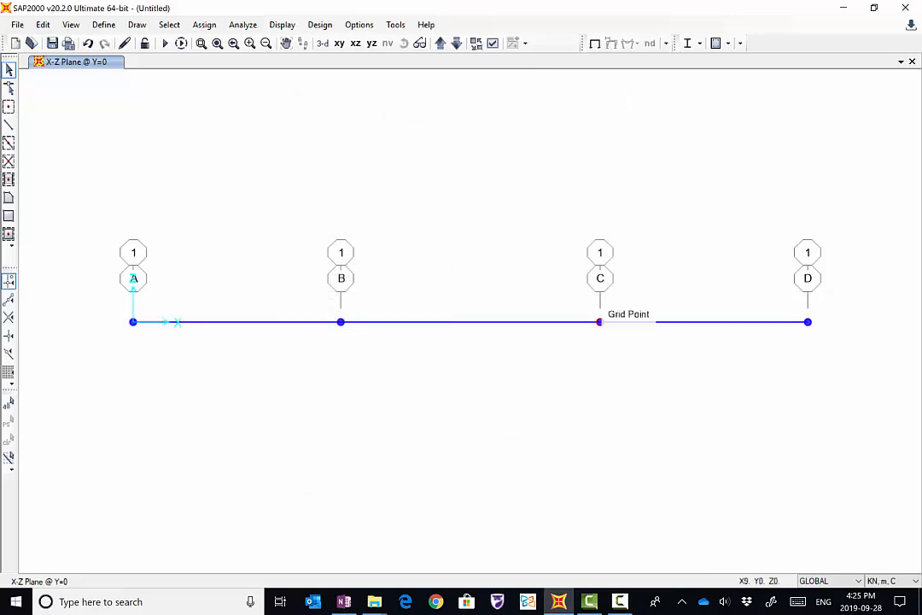
Turn on labels for frames in the display options, and review the assignments of the joint at grid point A
click(493, 43)
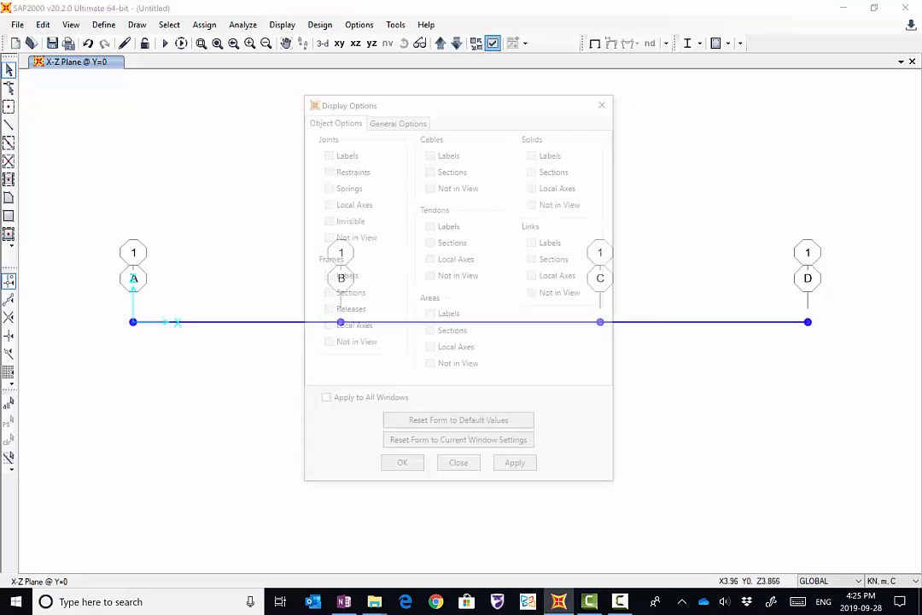
click(327, 277)
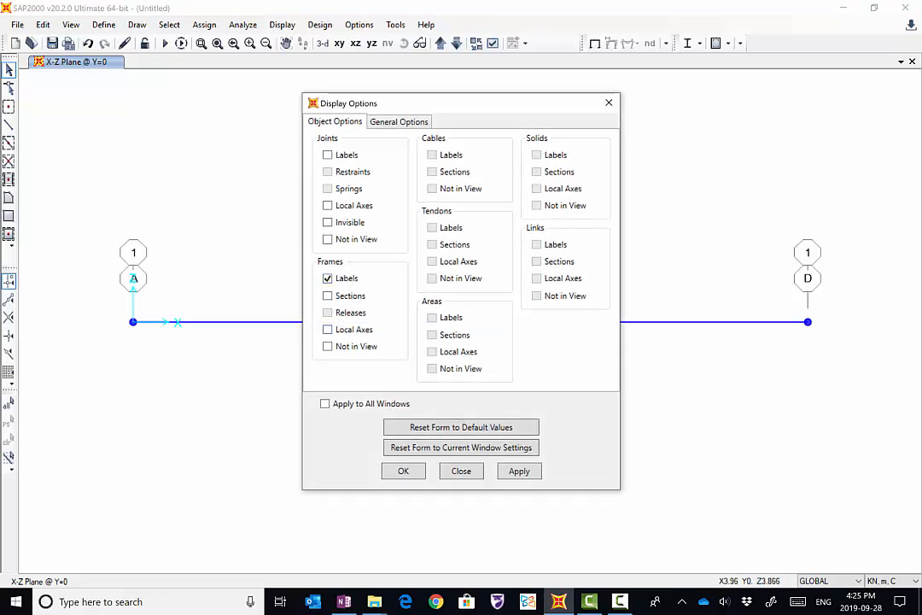
click(520, 471)
click(403, 471)
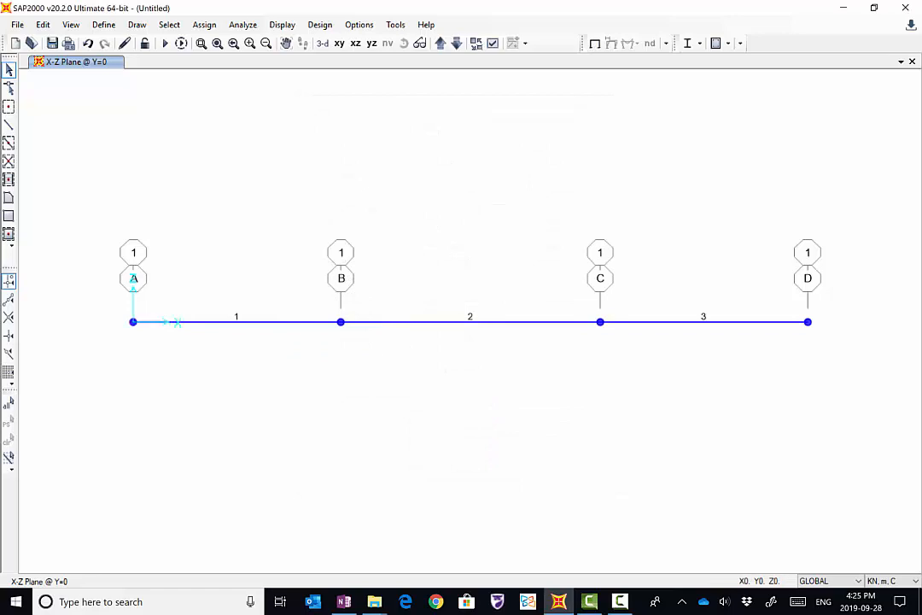
right_click(133, 321)
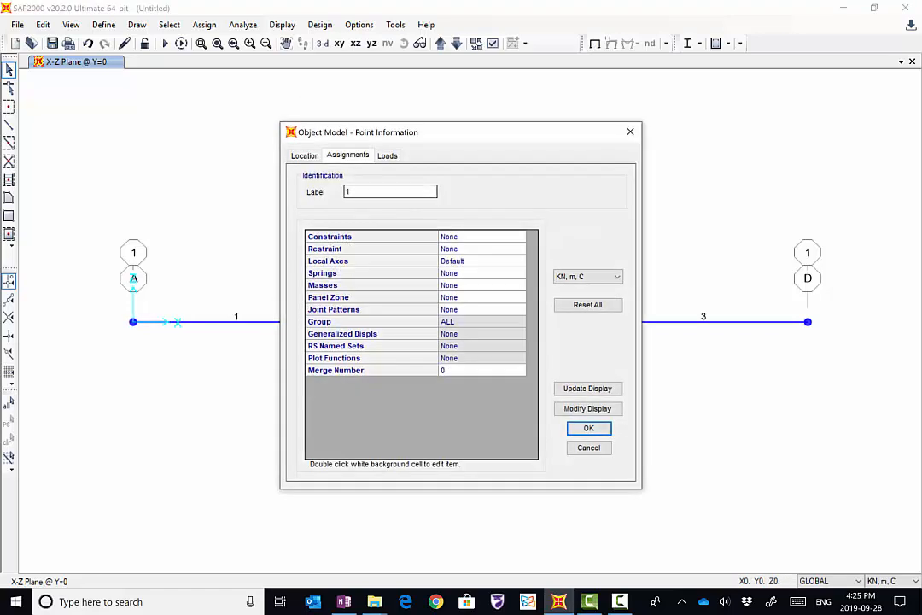
click(589, 429)
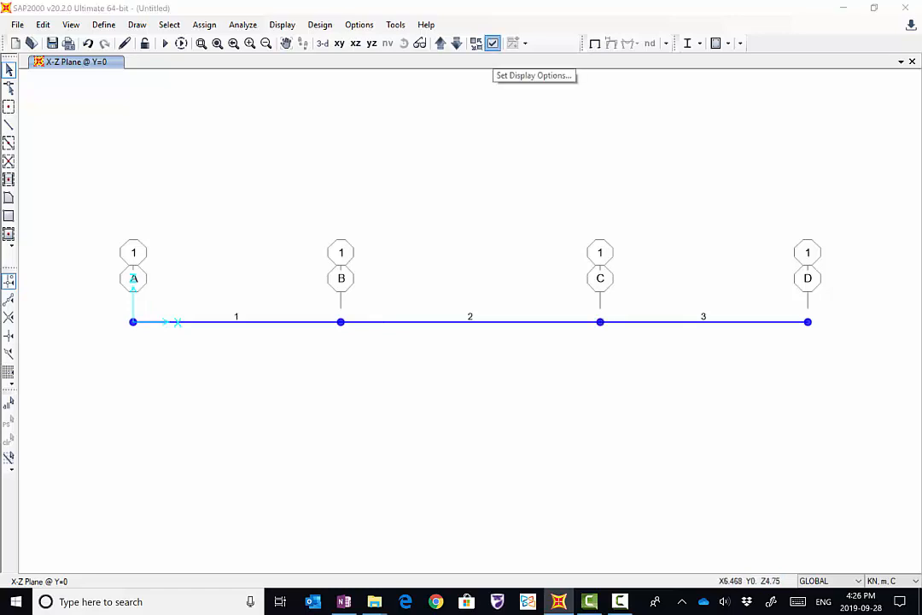
Display the local axes of the frames and switch to the default 3D view
click(493, 43)
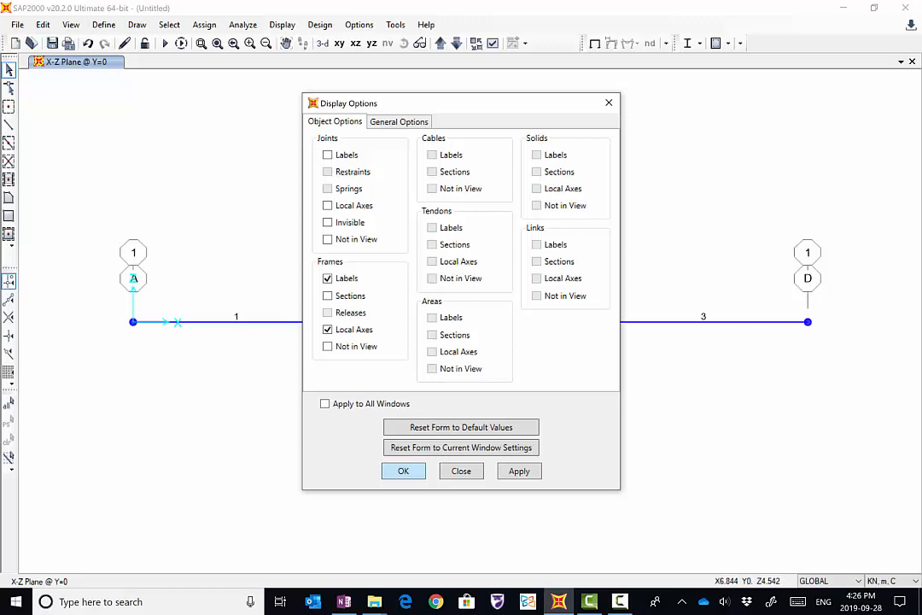
click(519, 471)
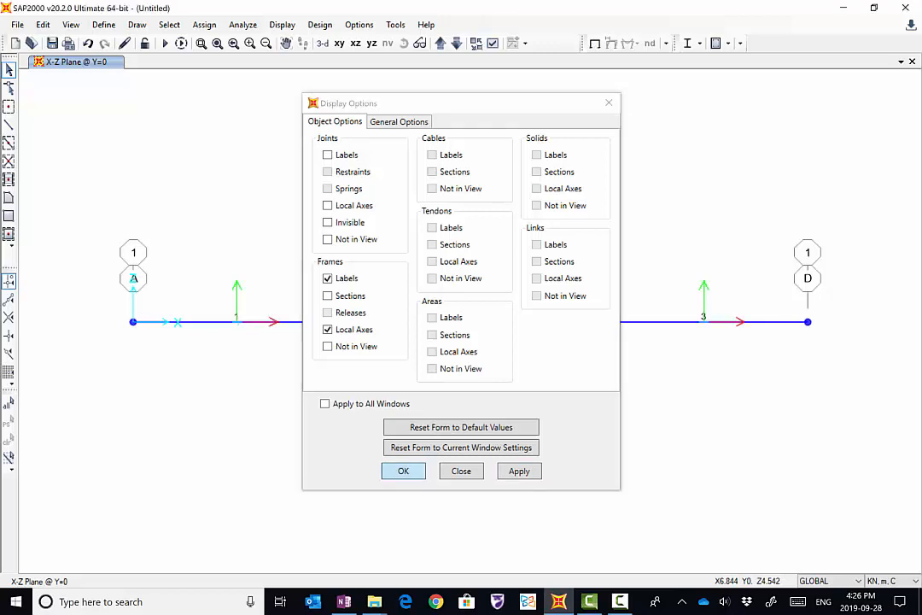
key(Return)
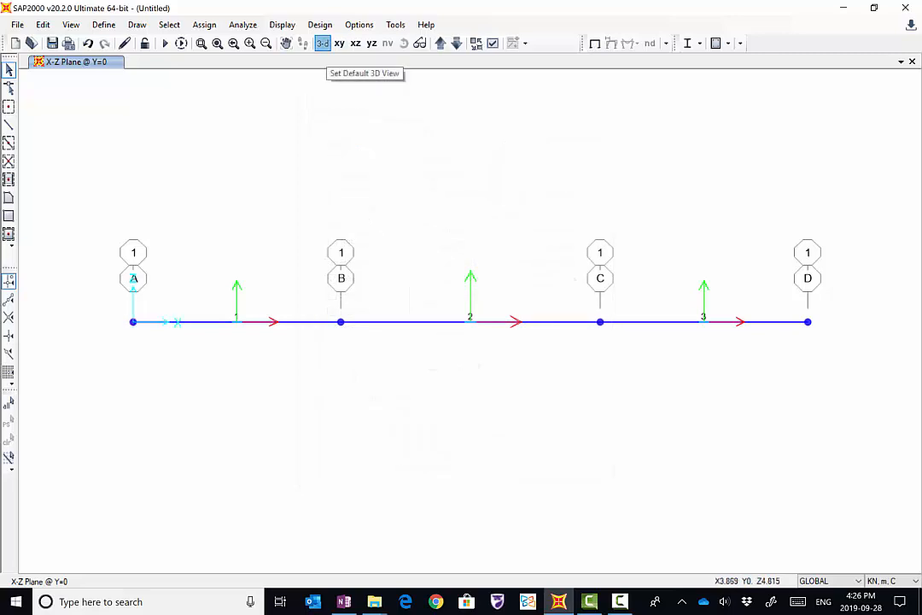
click(323, 43)
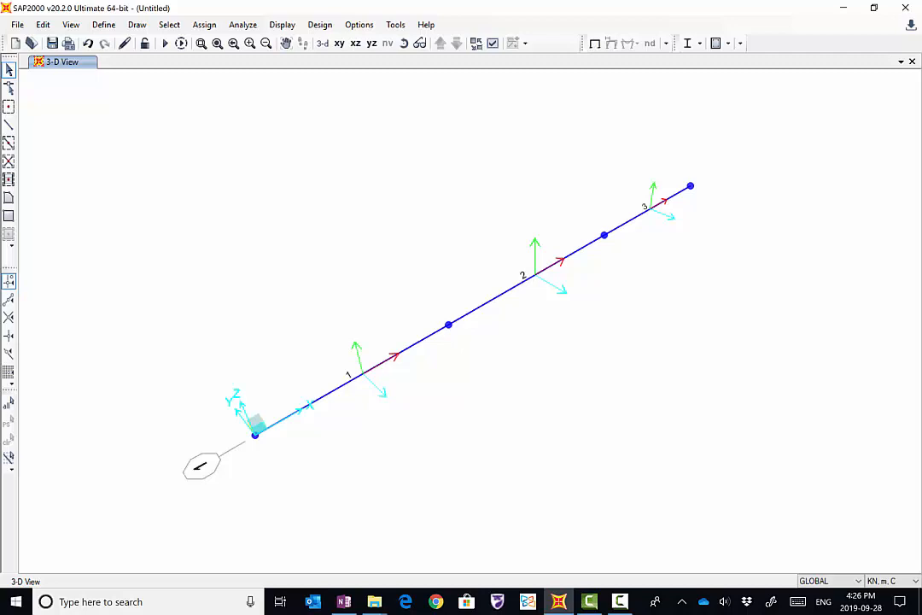
Display the local axes of the joints in the 3D view
click(493, 43)
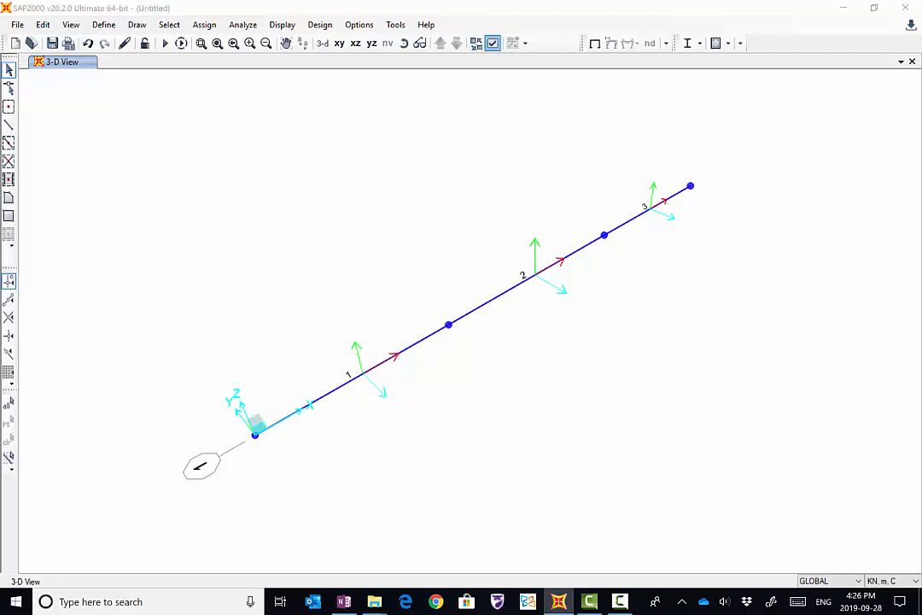
click(327, 205)
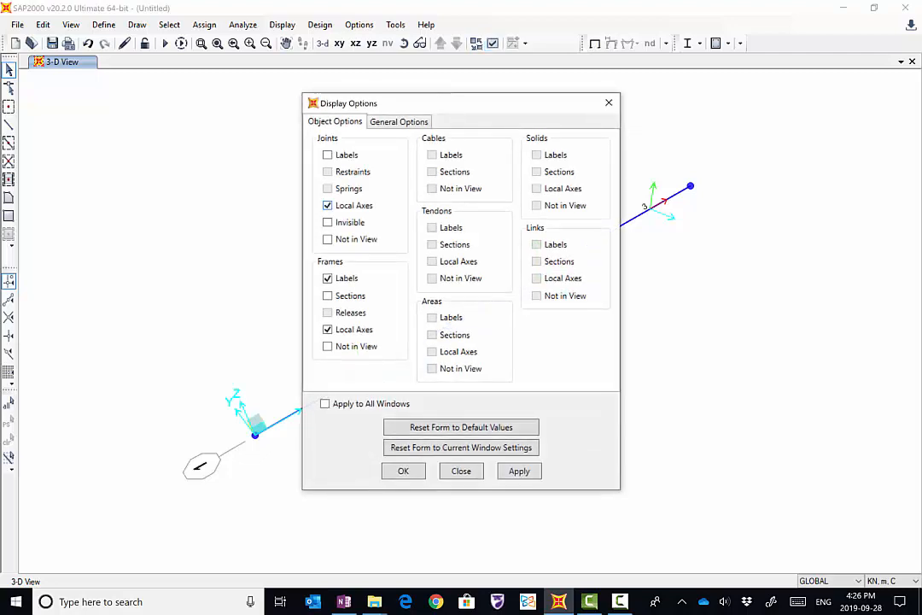
click(519, 471)
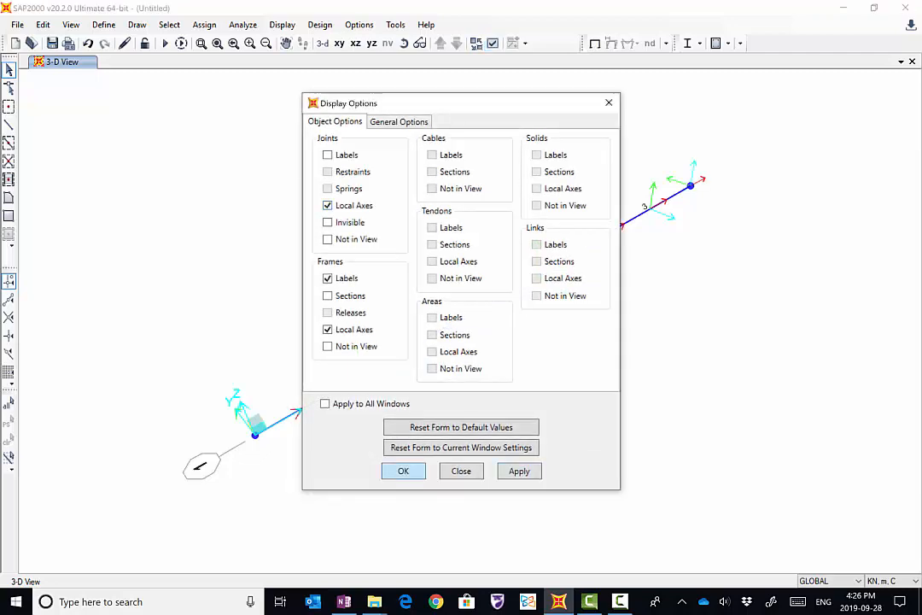
click(403, 471)
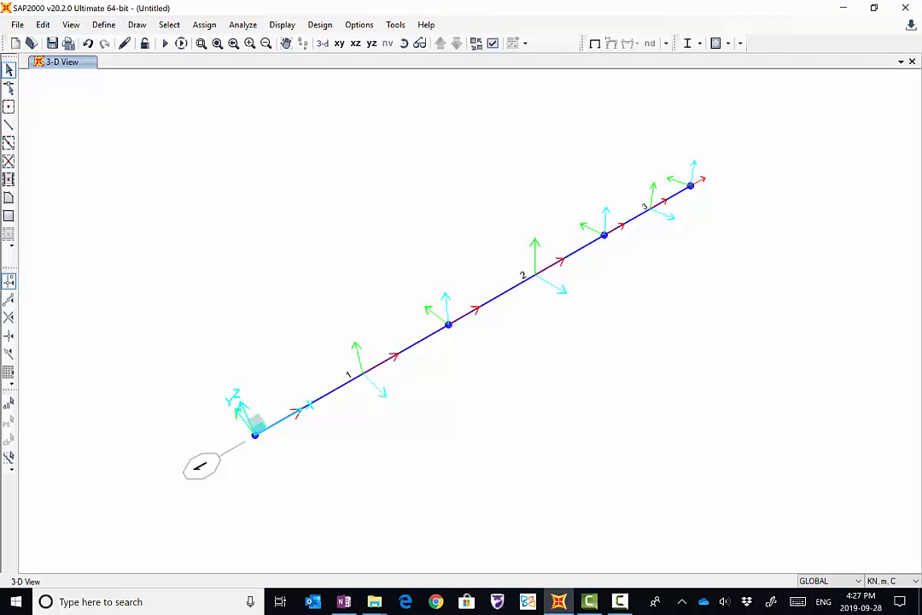
Turn off the joint local axes, frame local axes and frame labels, and return to the XZ view
click(492, 42)
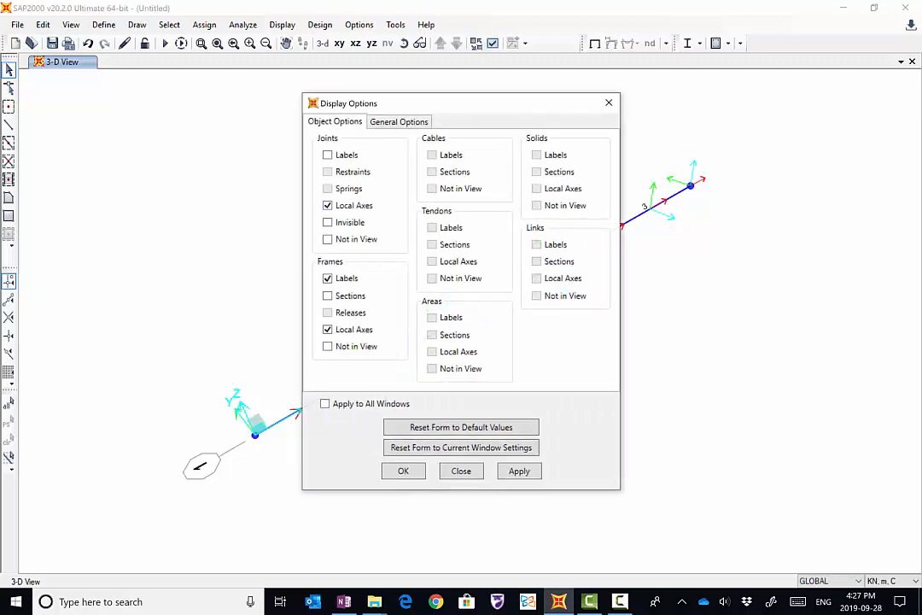
click(328, 206)
click(327, 328)
click(327, 278)
click(520, 471)
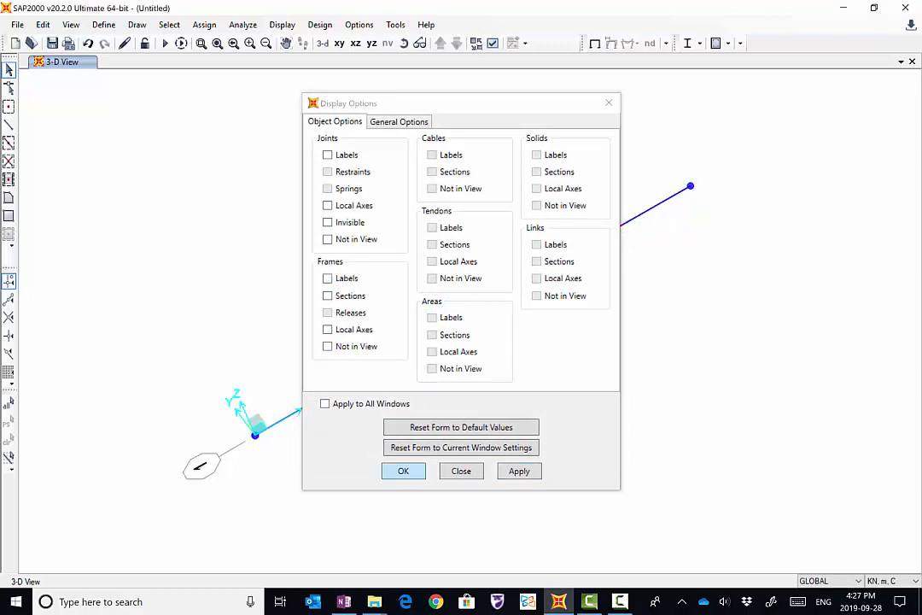
click(403, 472)
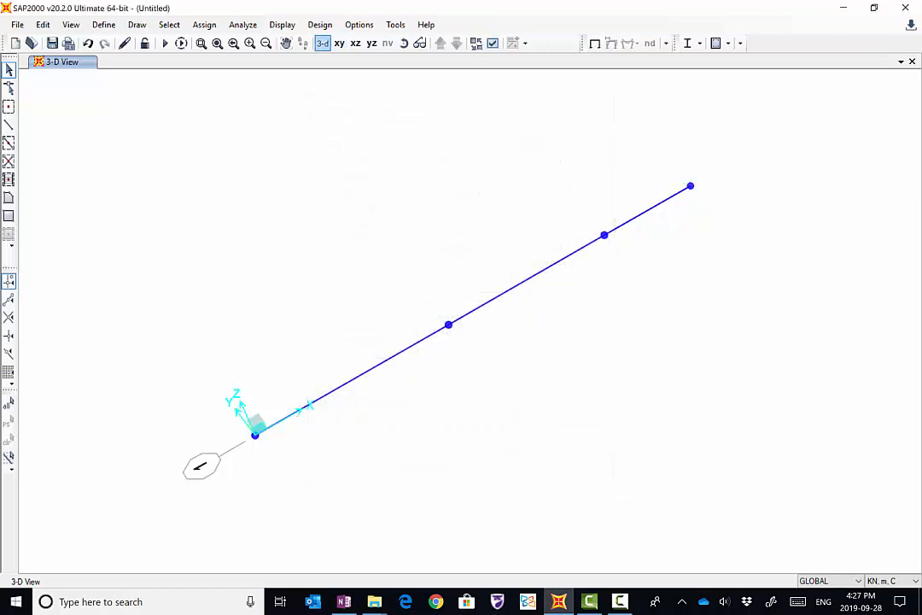
click(356, 43)
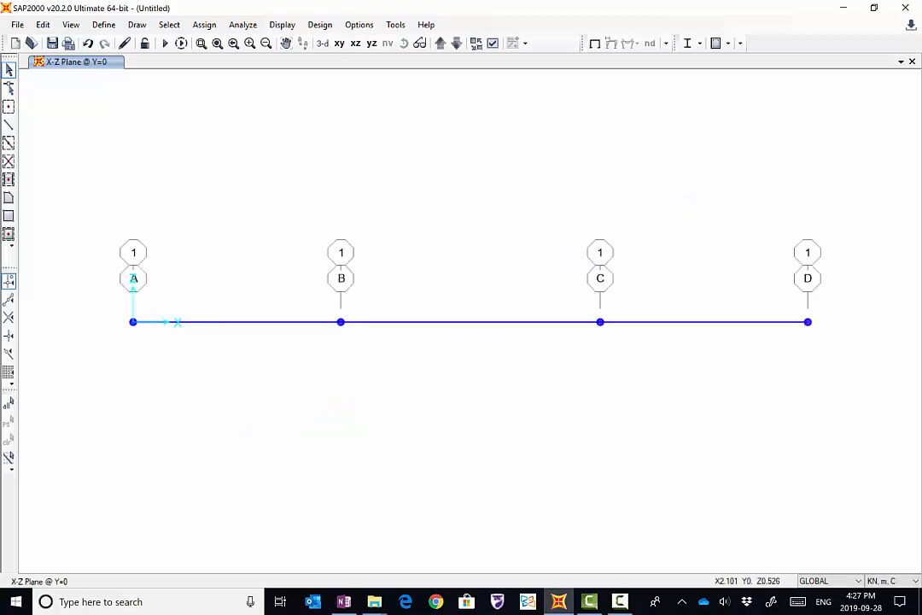
click(104, 24)
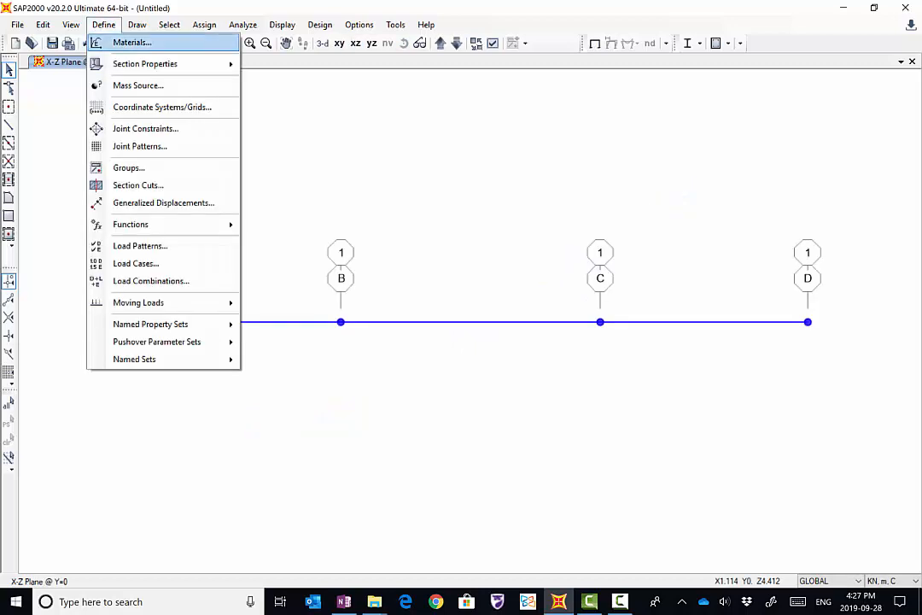
mouse_move(145, 63)
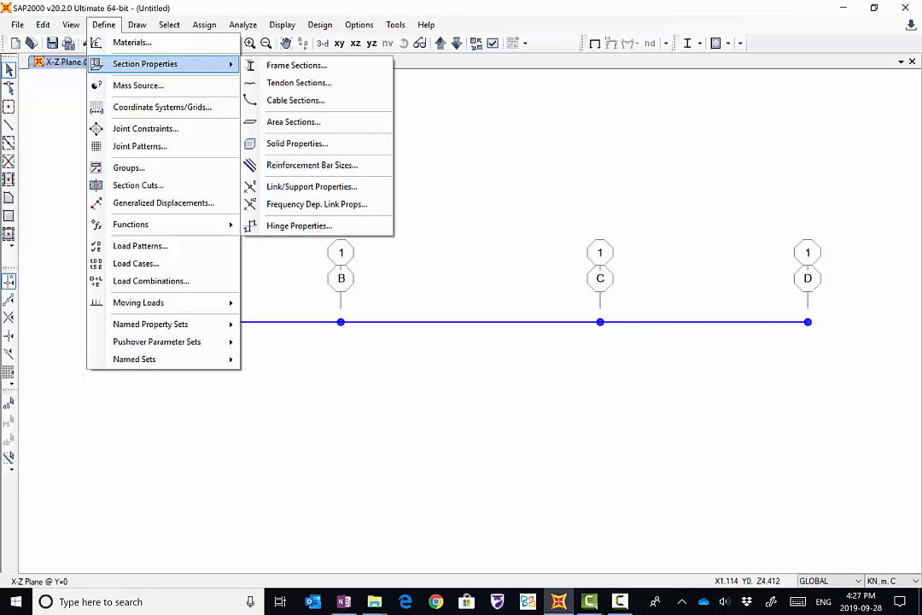
click(642, 264)
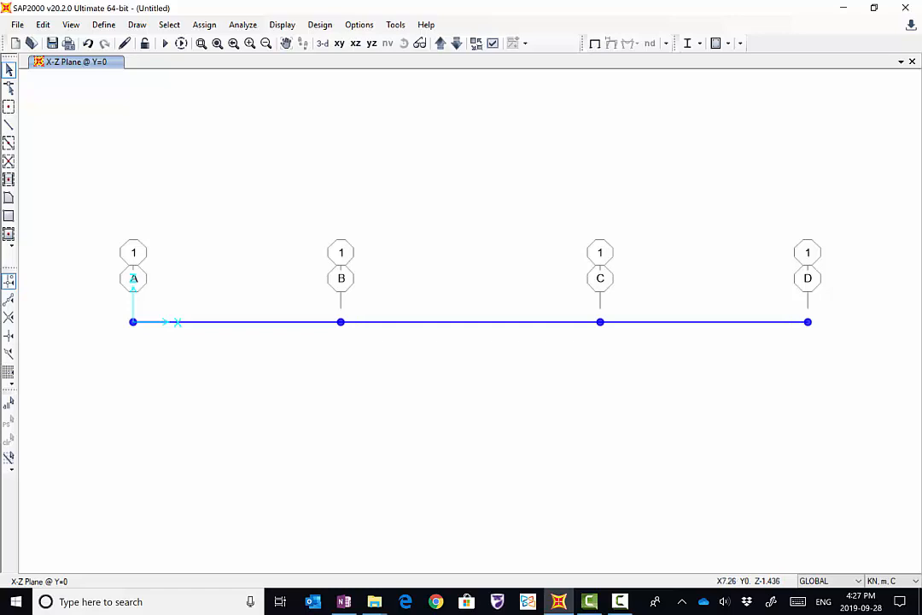
Open the load pattern definitions and enter "Dust axiak" as the load pattern name
click(104, 24)
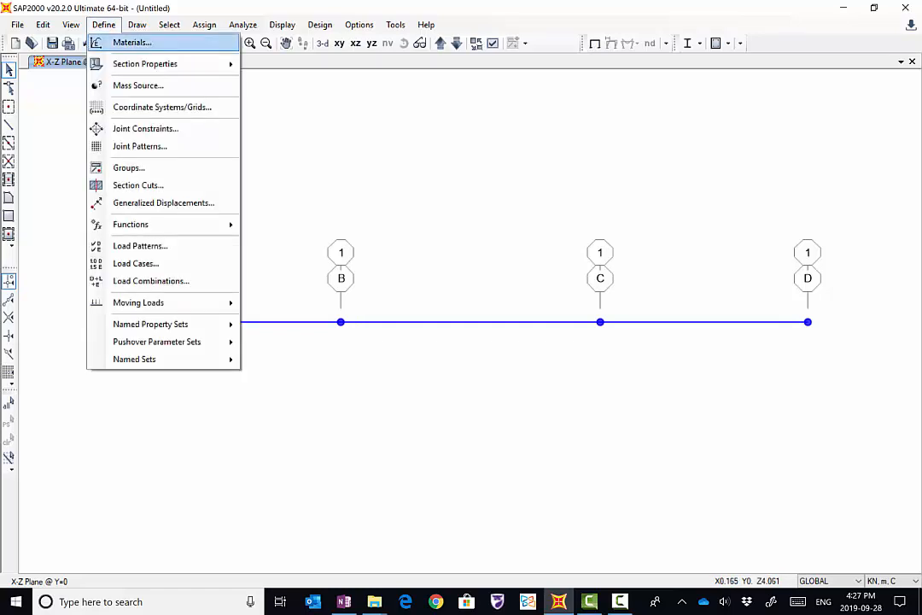
click(140, 245)
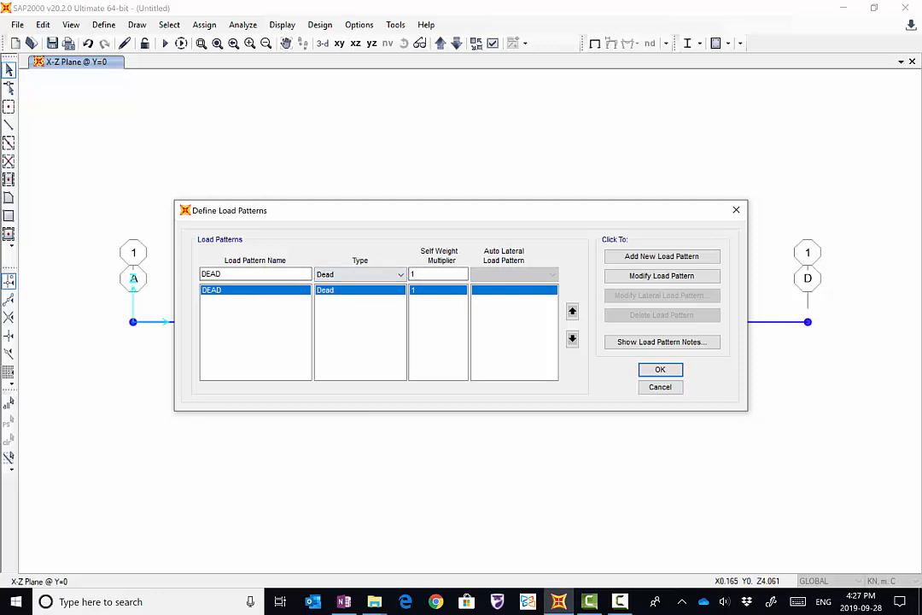
double_click(211, 274)
click(798, 602)
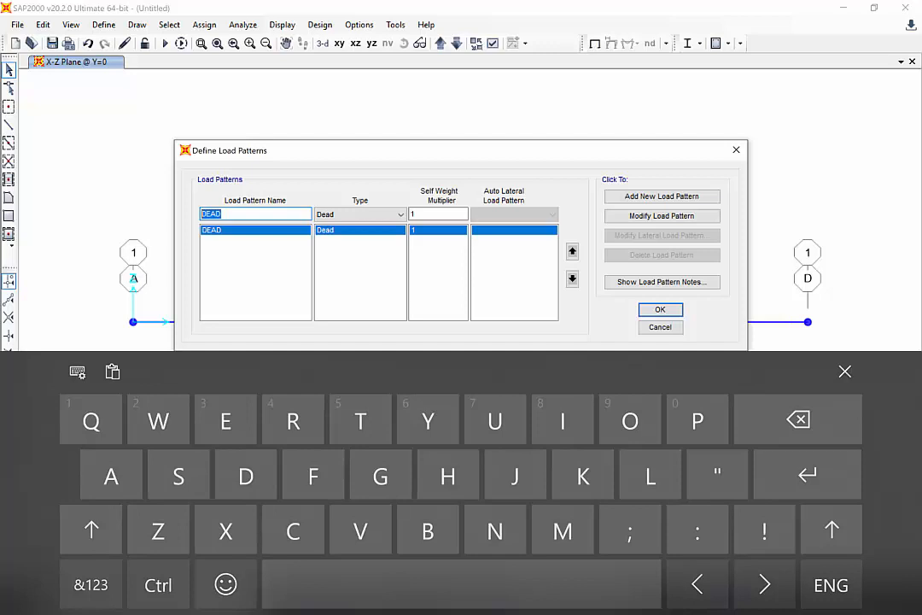
text(Dist)
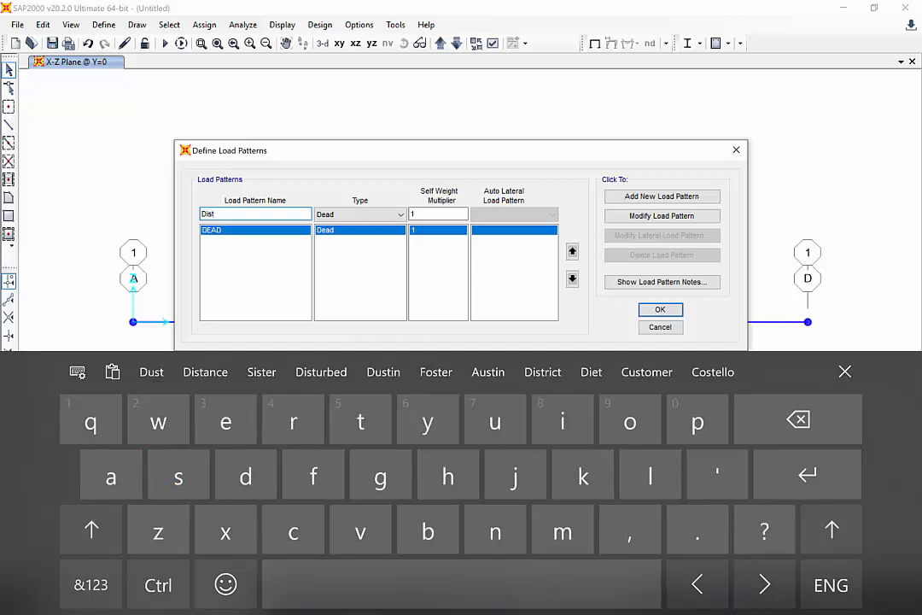
text( axial)
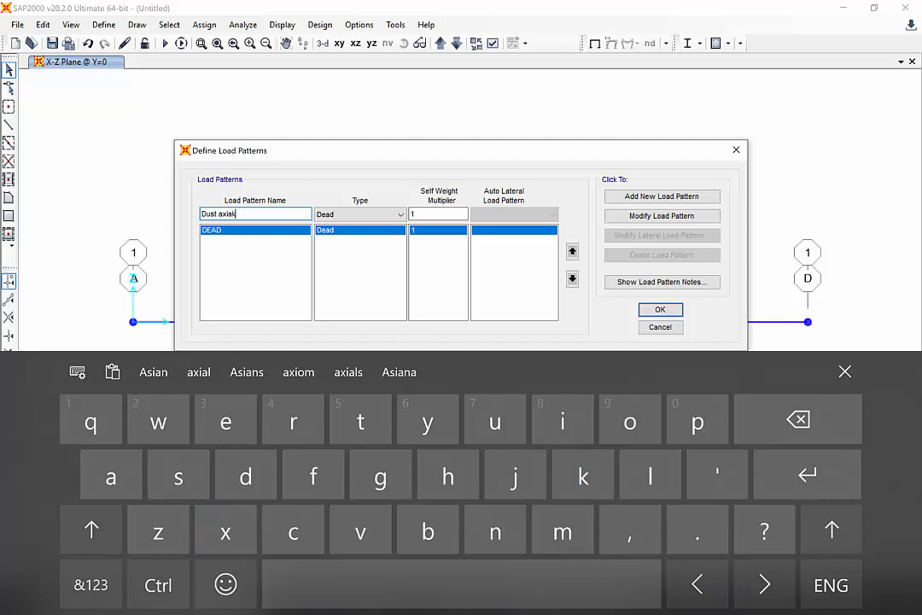
key(Return)
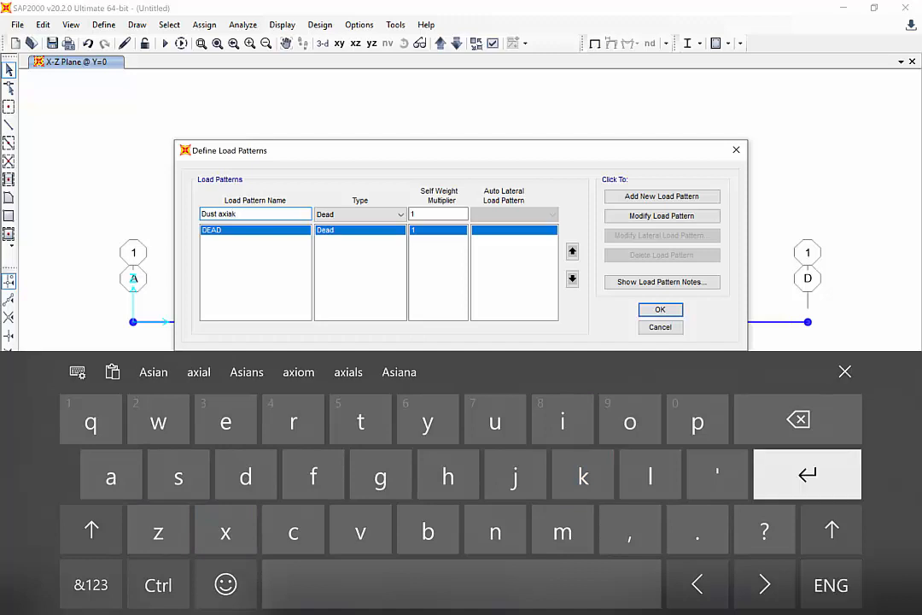
Set the load pattern's type to Other with a self-weight multiplier of 0
click(375, 215)
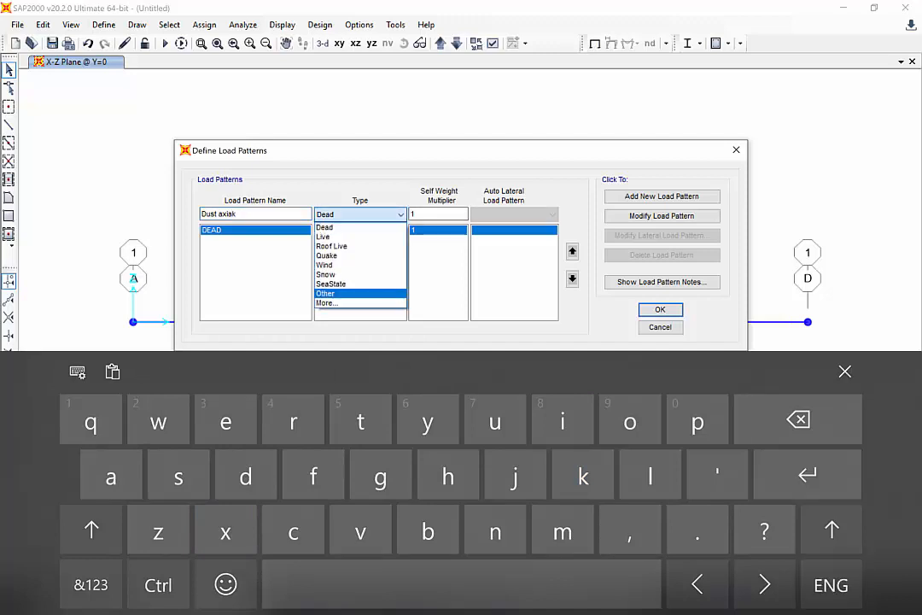
click(350, 293)
click(844, 371)
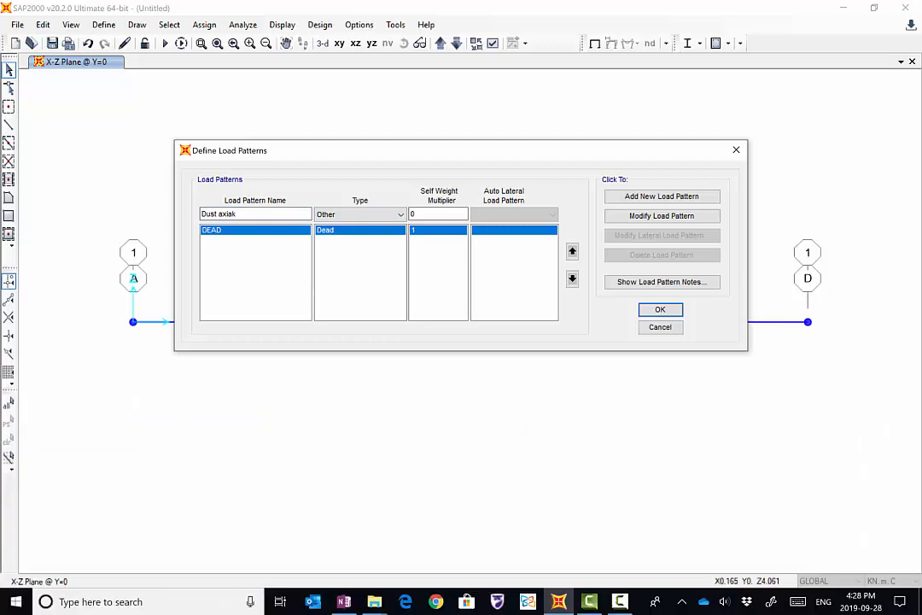
click(427, 215)
double_click(427, 214)
click(427, 215)
double_click(425, 214)
Correct the load pattern name to "Dust axial" and add it as a new load pattern
click(238, 214)
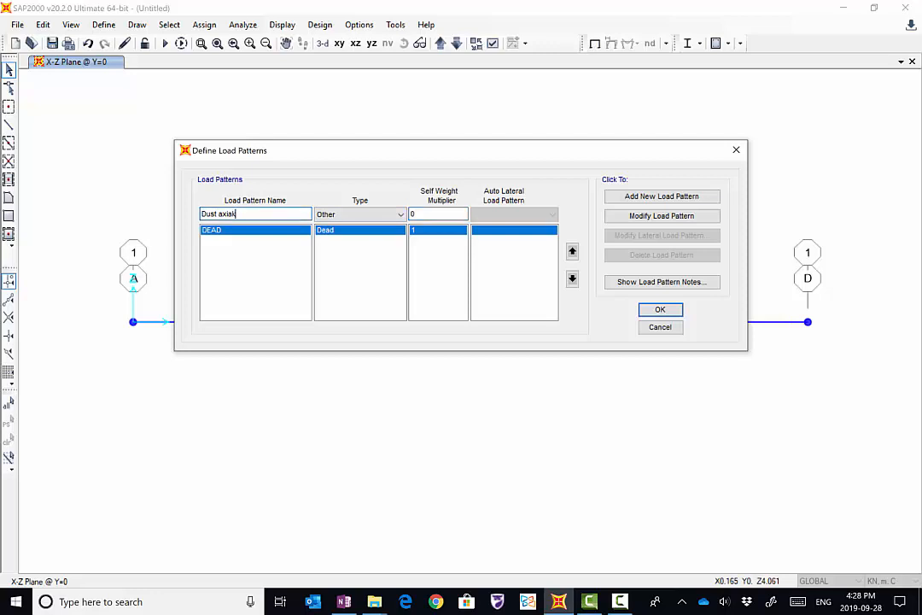
click(798, 601)
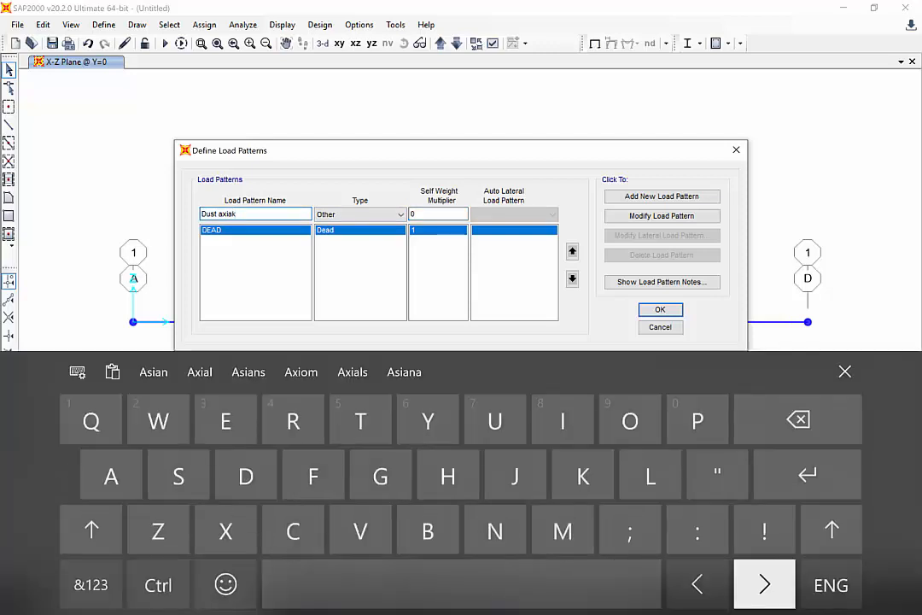
click(797, 420)
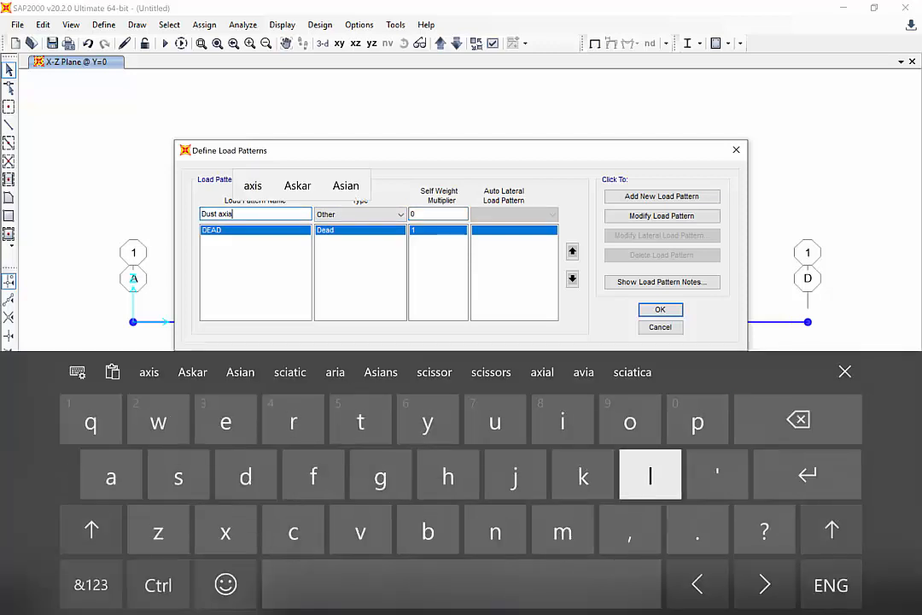
click(650, 475)
click(845, 371)
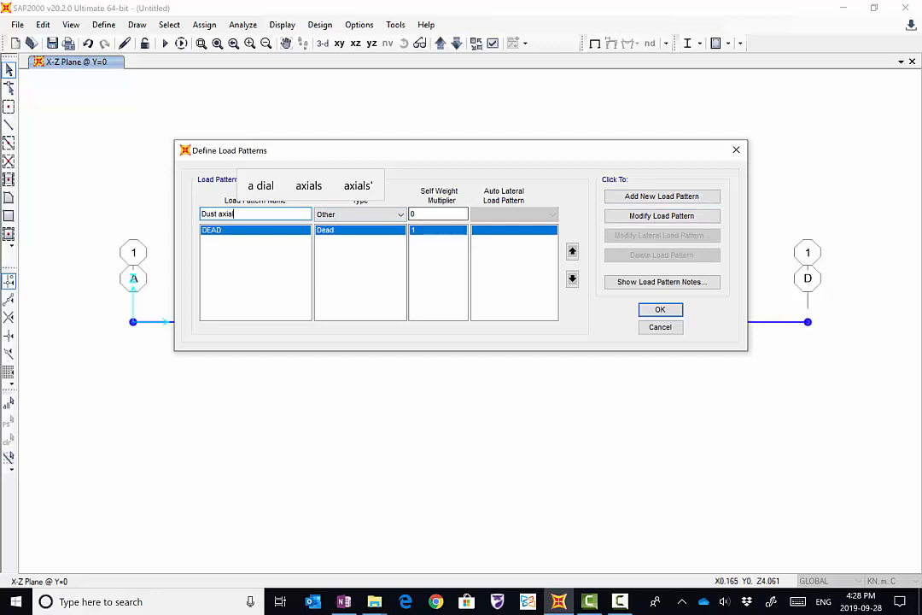
click(661, 196)
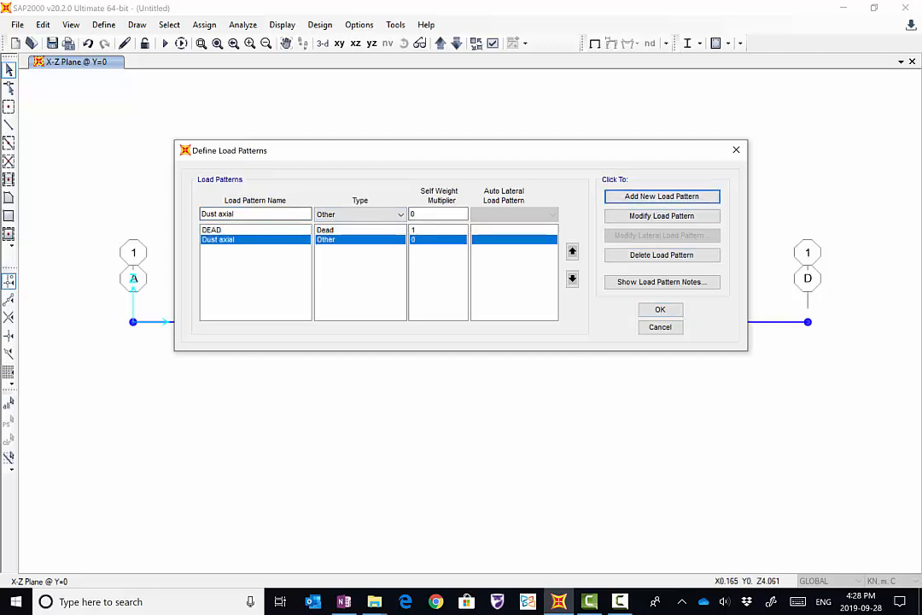
Rename the "Dust axial" load pattern as "Dist axial" and accept the load pattern definitions
click(213, 214)
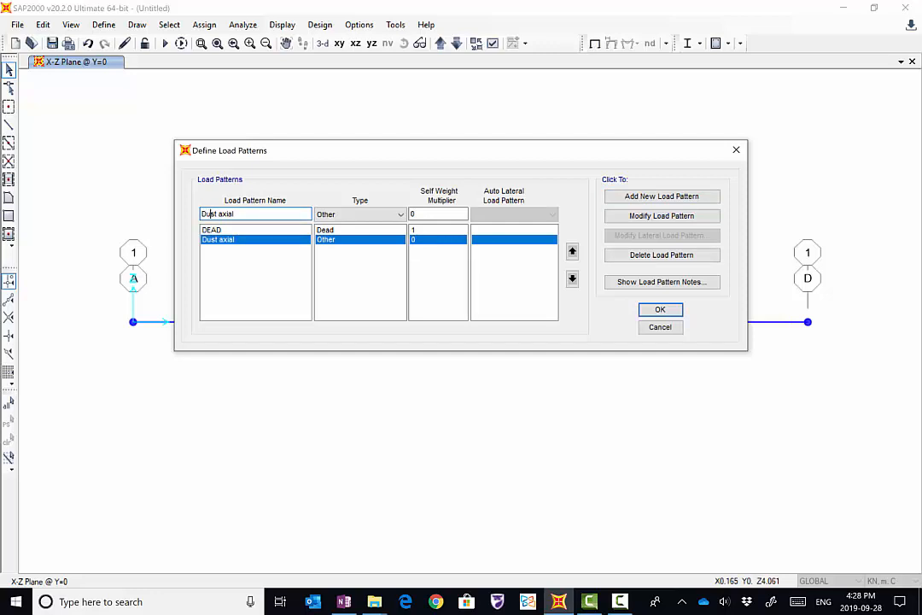
click(823, 602)
click(798, 603)
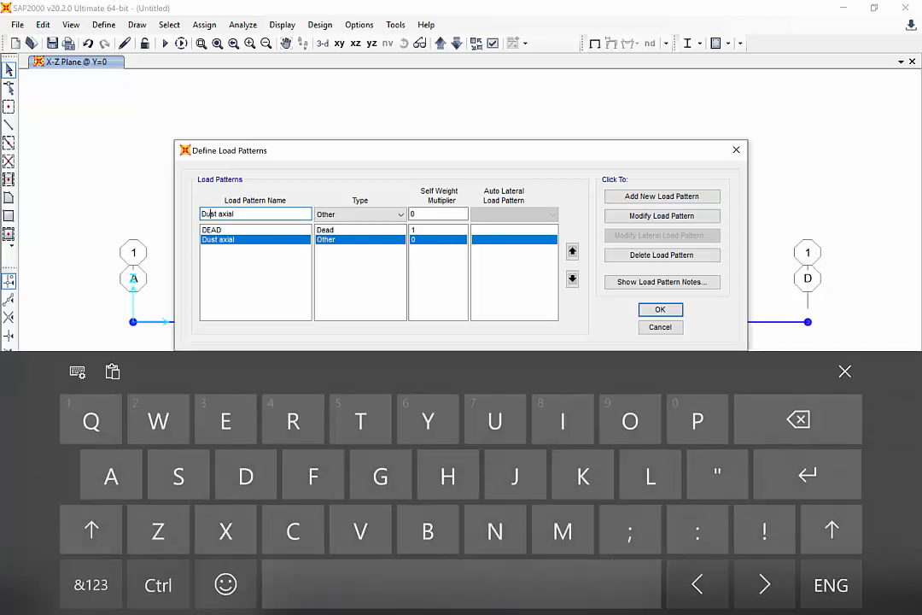
click(798, 419)
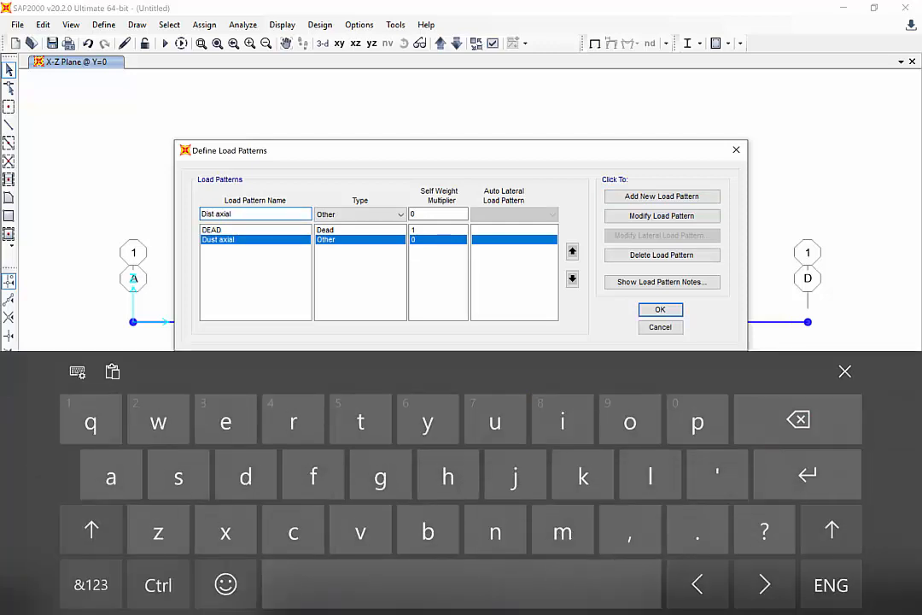
click(846, 371)
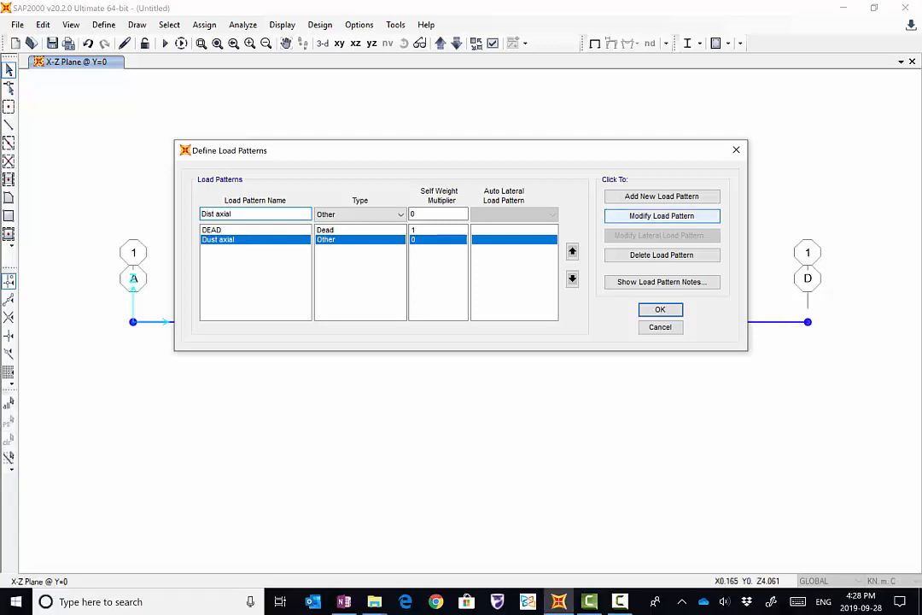
click(662, 216)
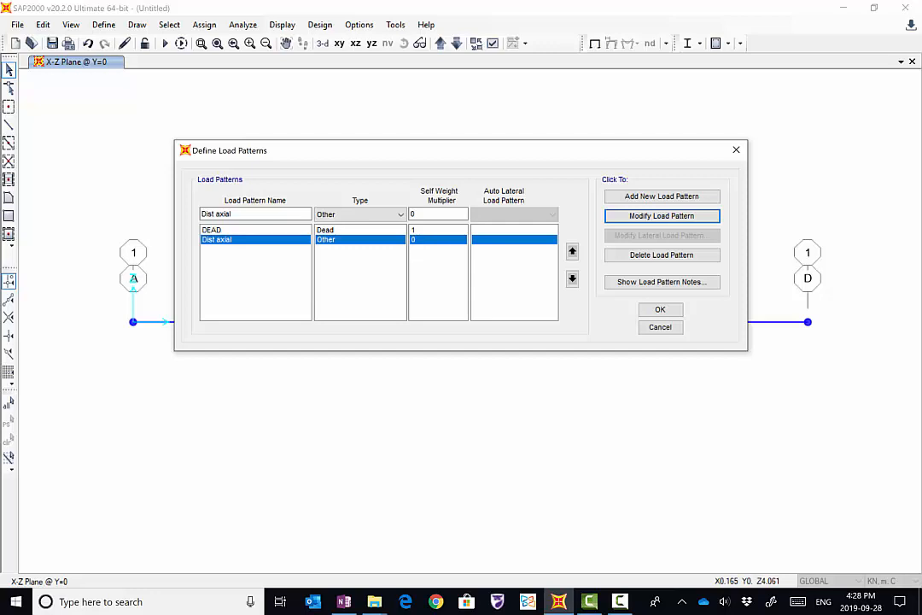
click(660, 310)
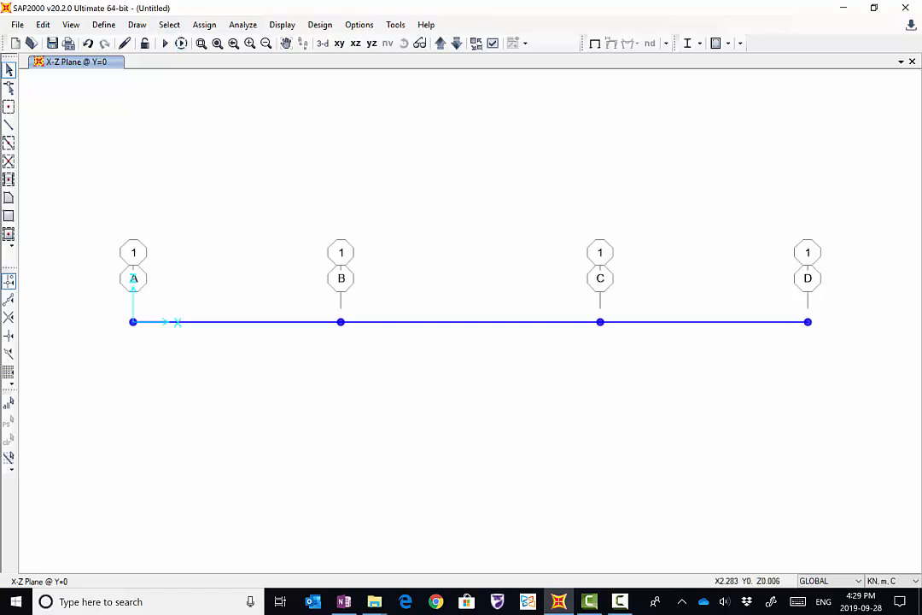
Start a distributed frame load assignment for the span between grids A and B, using the Dist axial load pattern
click(252, 322)
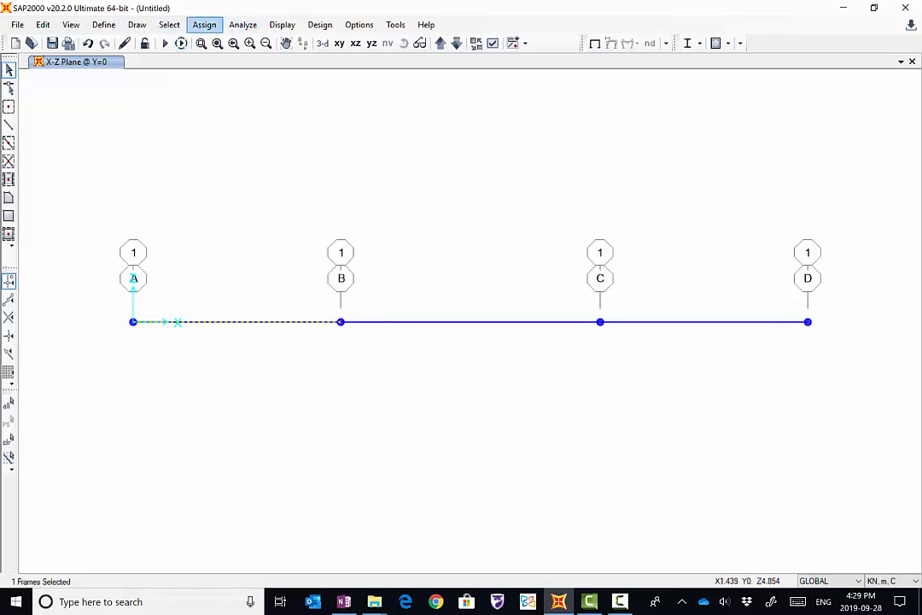
click(204, 24)
mouse_move(256, 187)
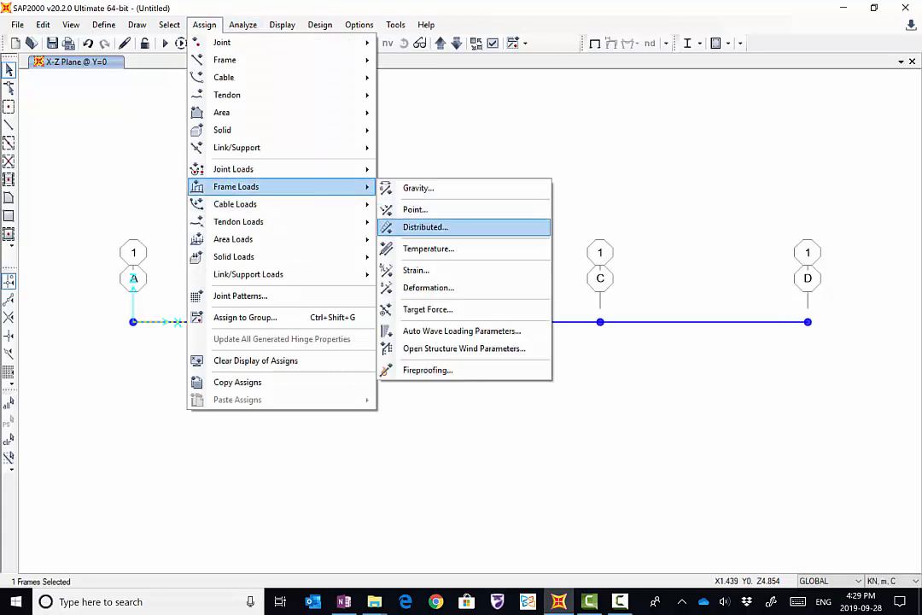
click(425, 227)
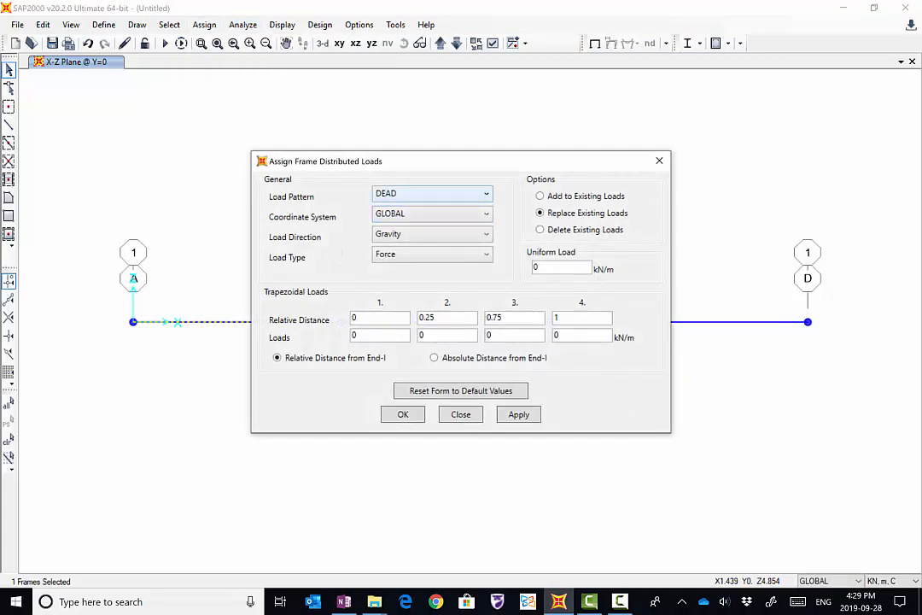
click(433, 194)
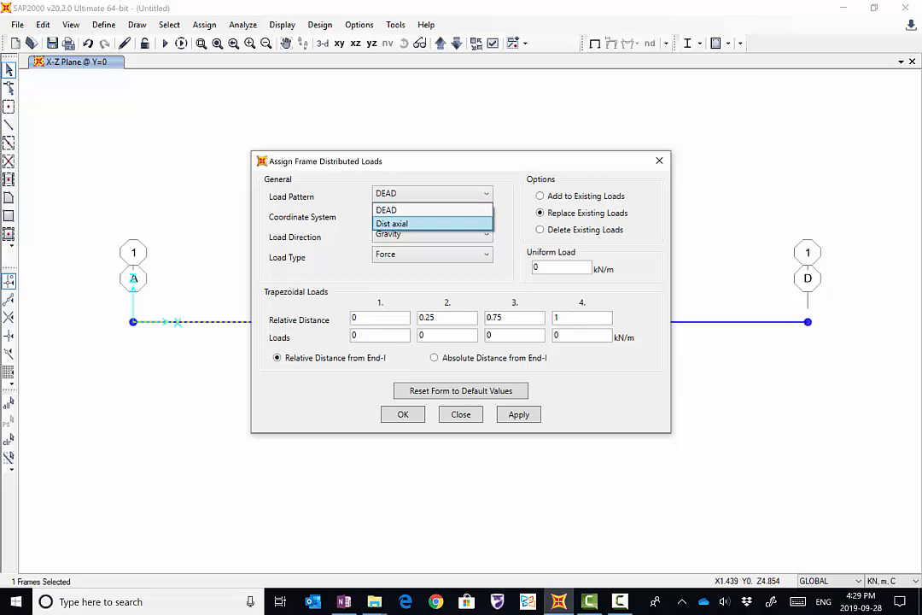
click(433, 224)
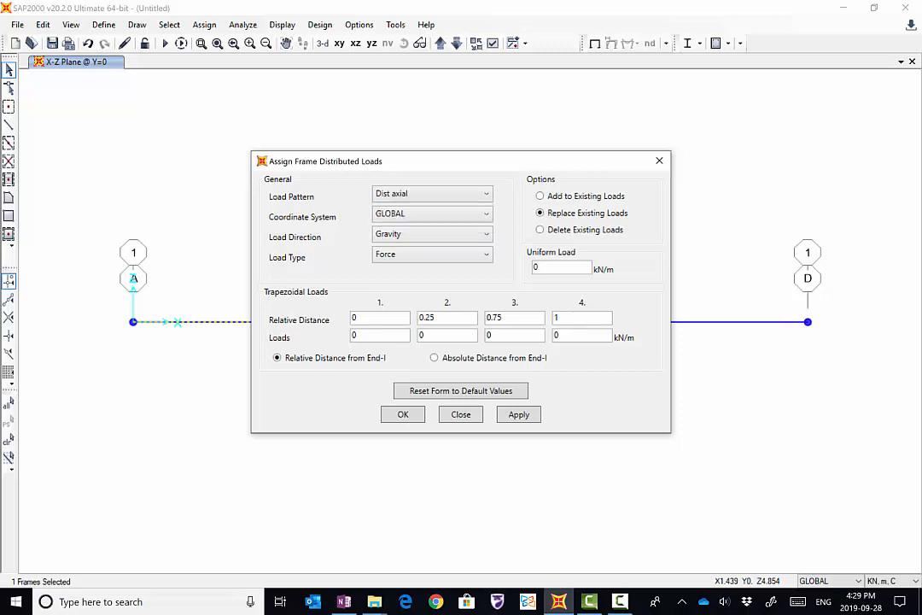
drag(459, 164, 434, 14)
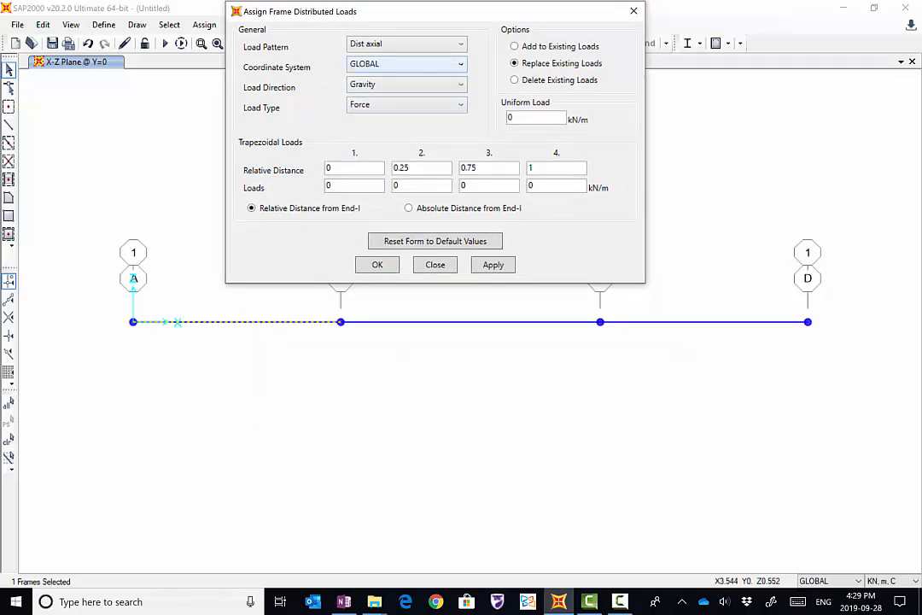
click(460, 64)
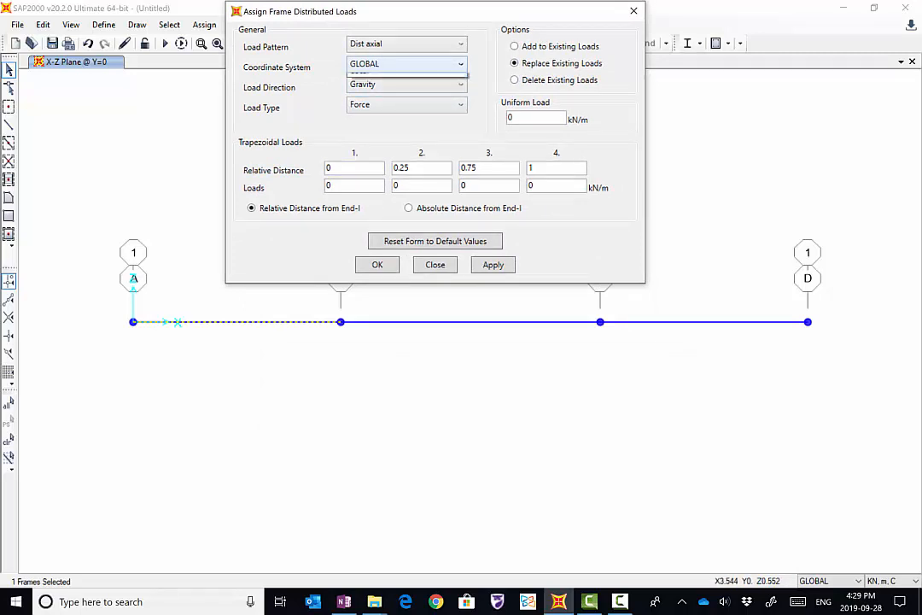
click(410, 94)
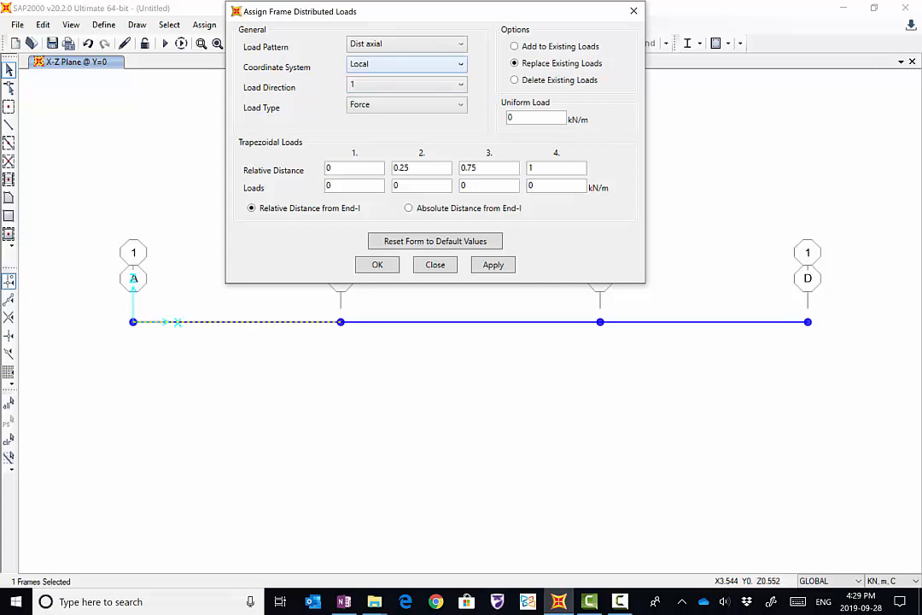
click(419, 64)
click(410, 81)
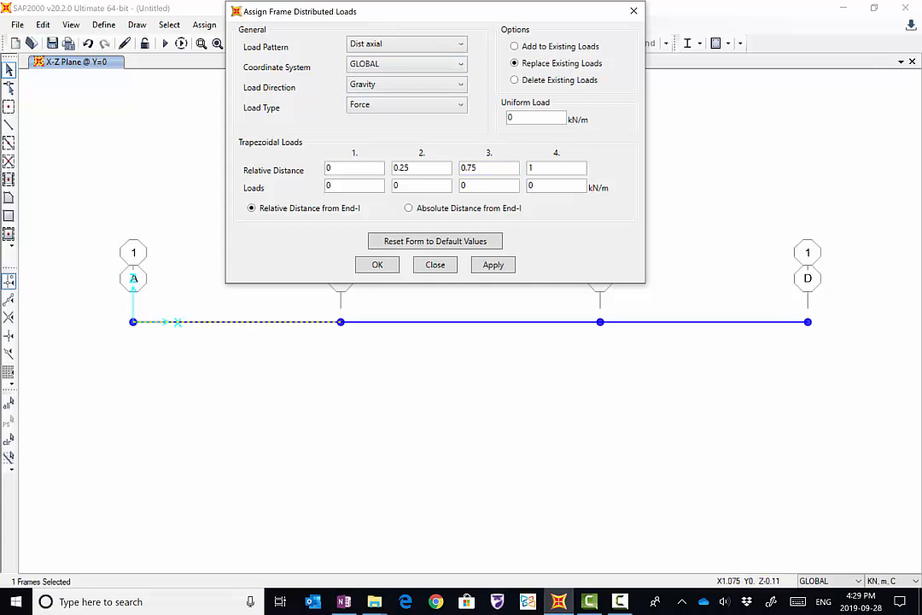
Set the distributed load's direction to X in the GLOBAL system, with Force as the load type
click(406, 84)
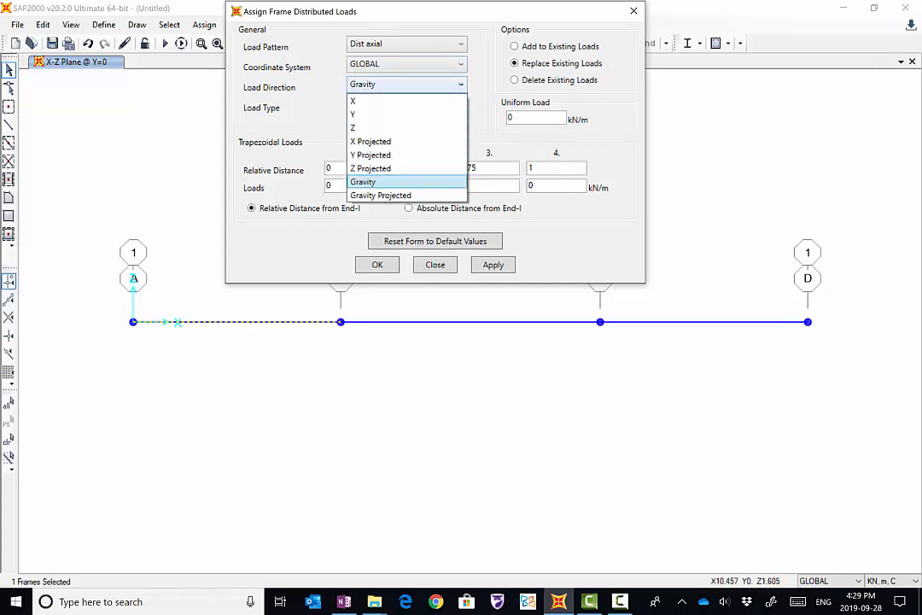
key(Return)
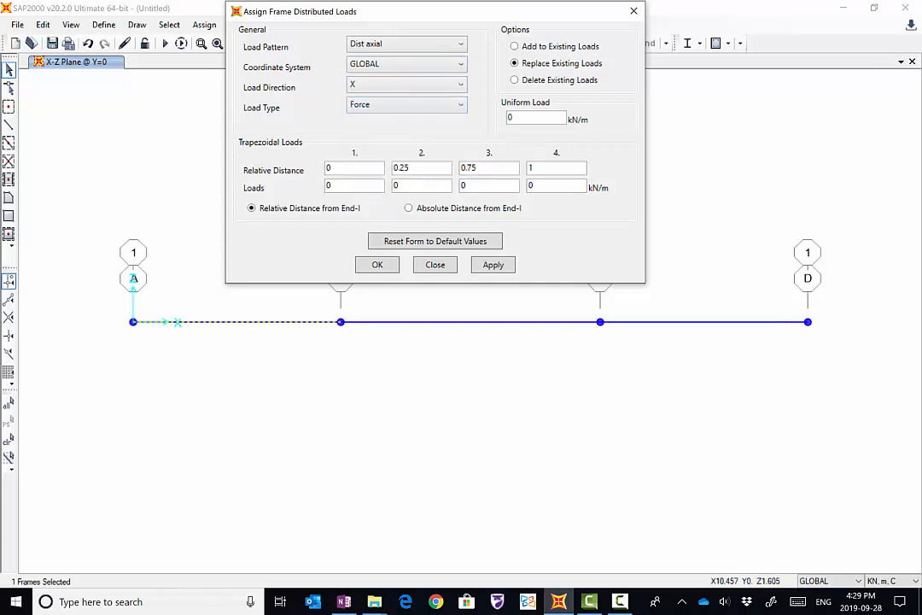
click(406, 105)
click(406, 121)
Set the third and fourth relative distances of the trapezoidal load to 0
drag(483, 169, 449, 168)
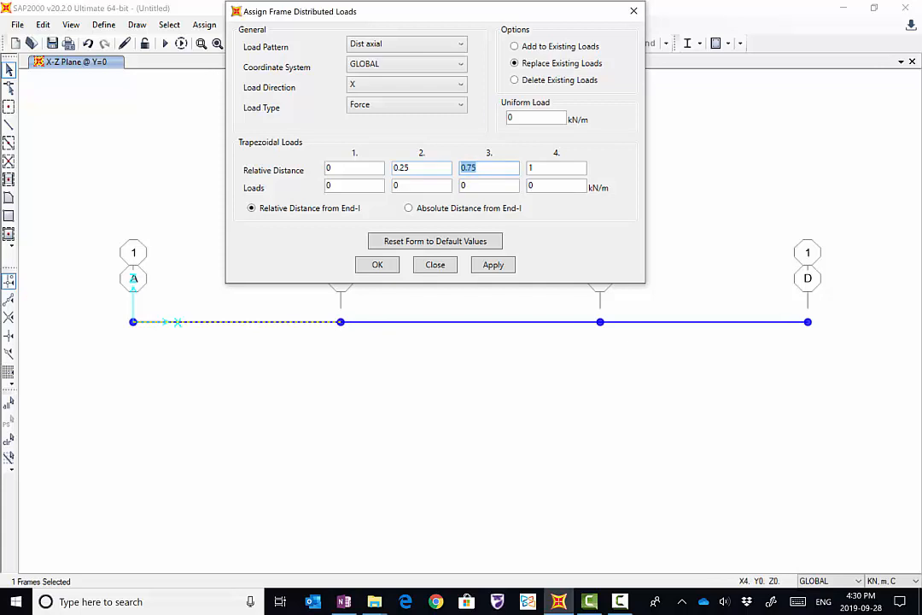
click(798, 601)
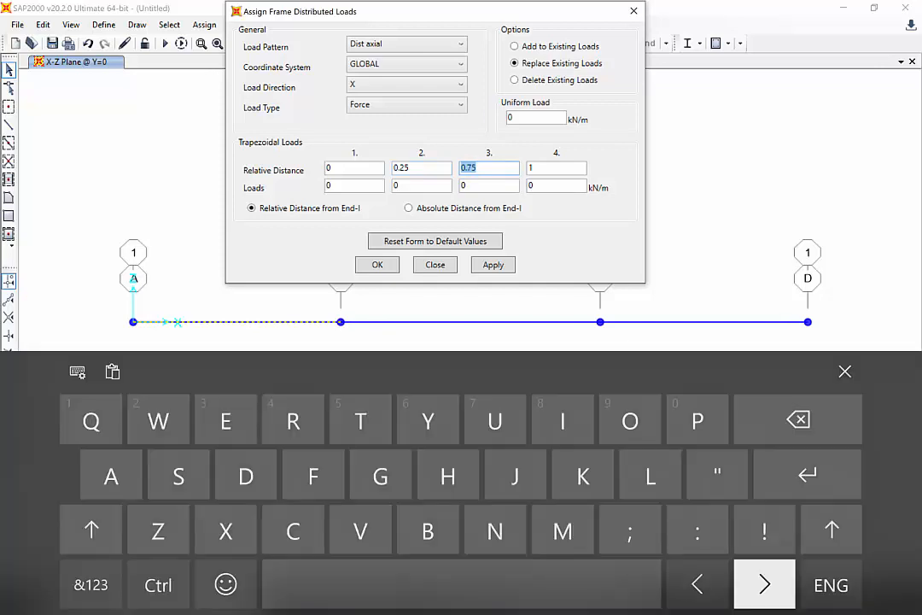
click(91, 585)
text(0)
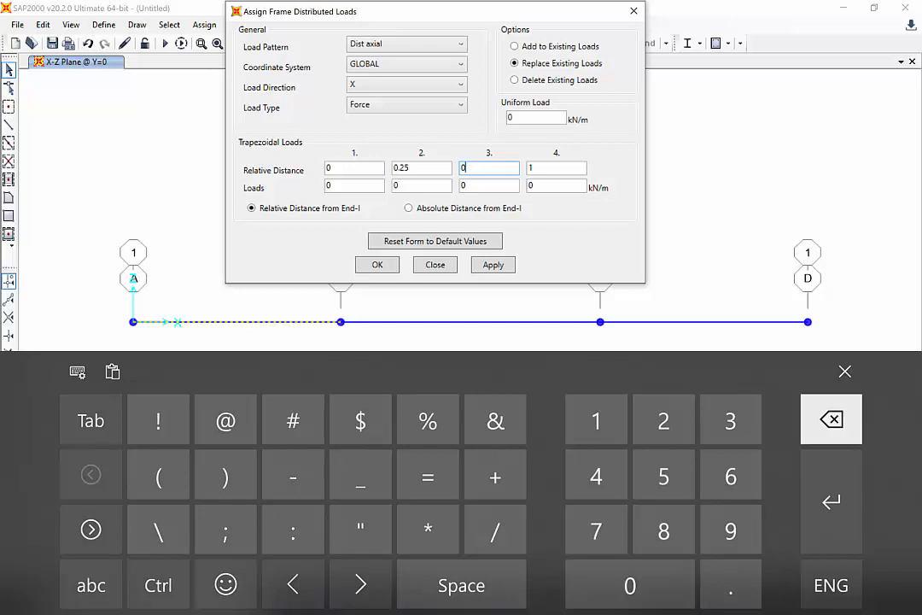
click(546, 168)
double_click(547, 168)
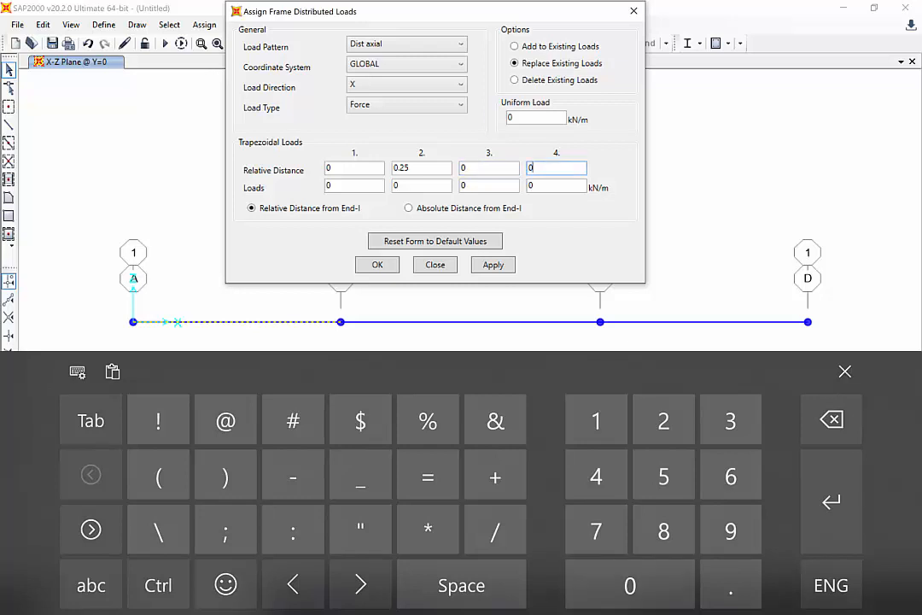
text(0)
Apply a trapezoidal load to span A–B, from 150 kN/m at relative distance 0 to 210 kN/m at relative distance 1
key(Tab)
text(150)
key(Tab)
double_click(417, 169)
text(1)
key(Tab)
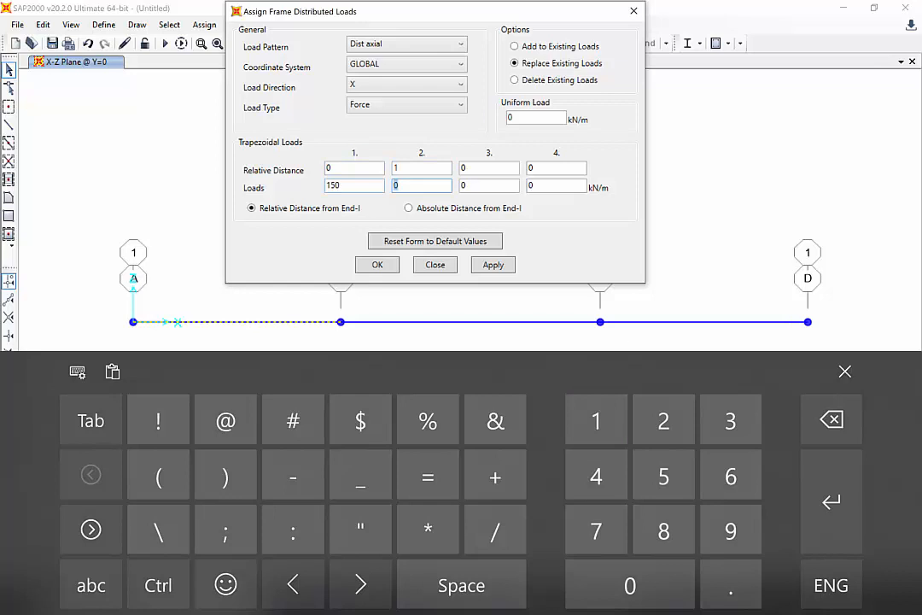
text(210)
click(493, 265)
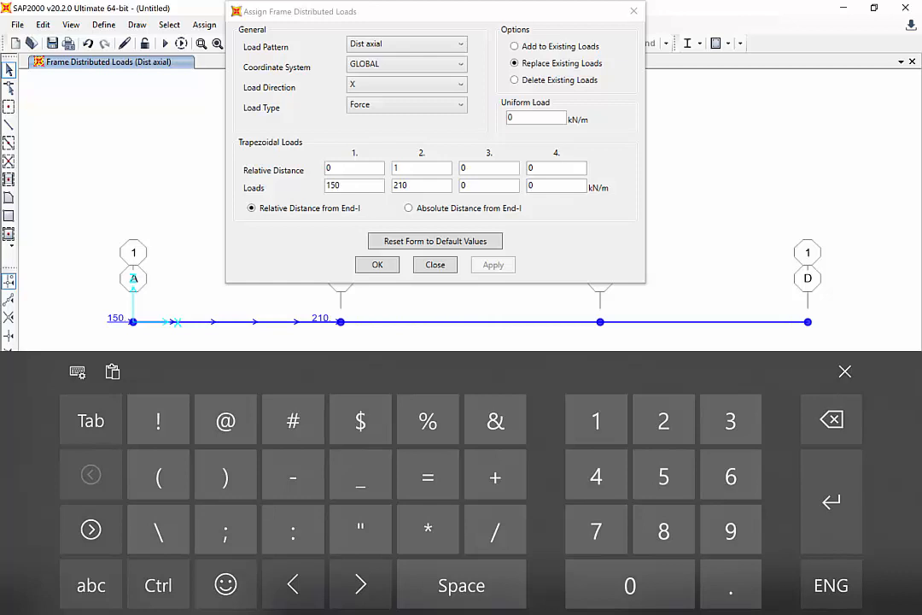
Select the span between grids C and D and set its load to the Local coordinate system in direction 1
click(704, 322)
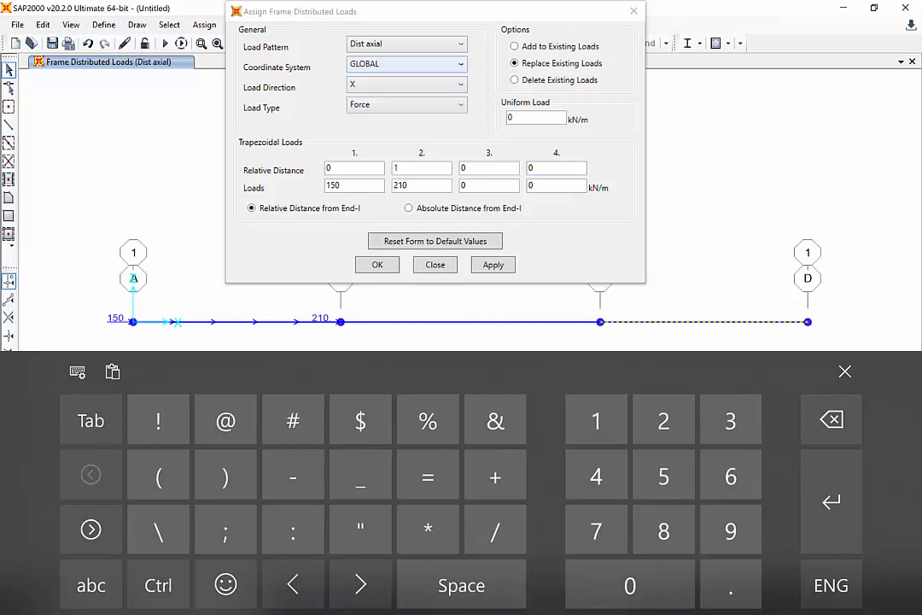
click(407, 65)
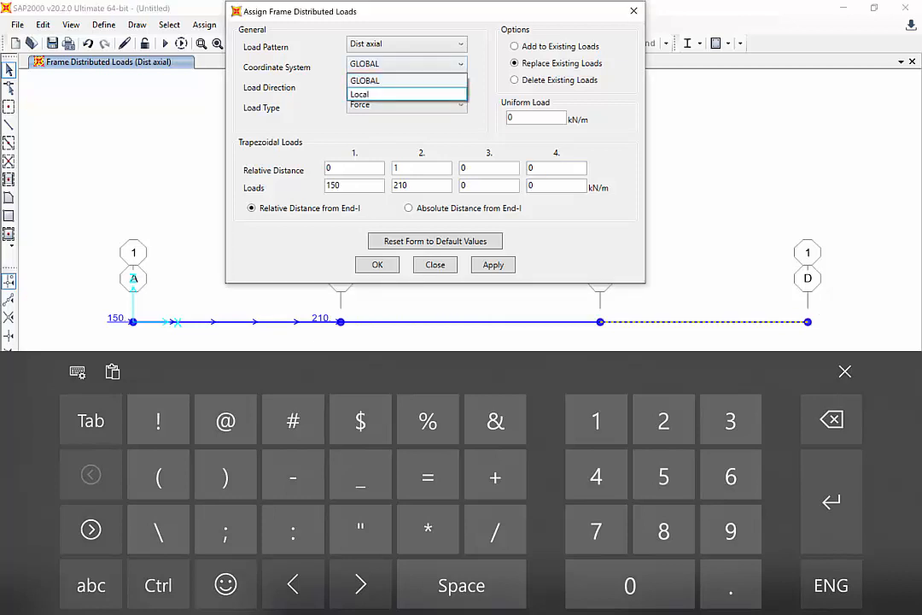
click(401, 91)
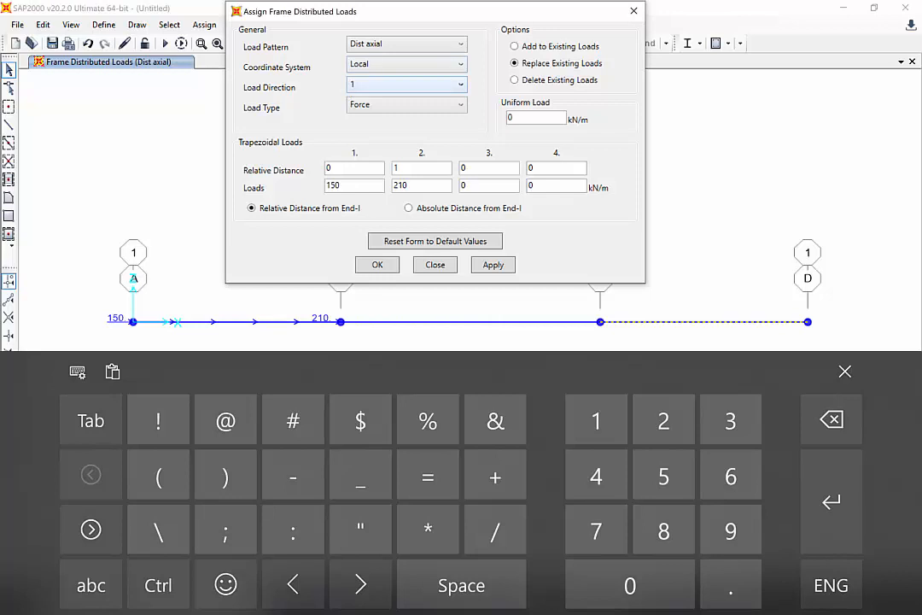
click(407, 84)
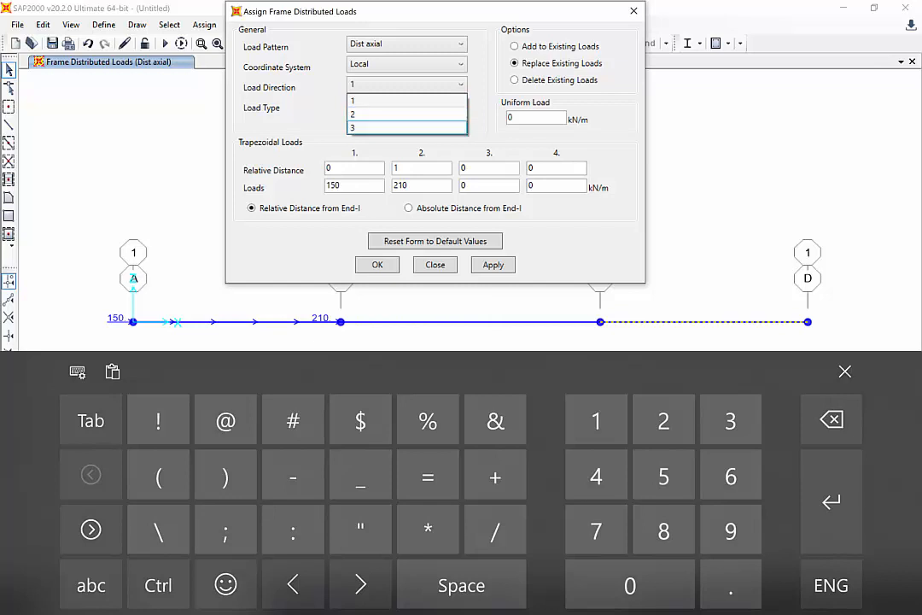
click(407, 100)
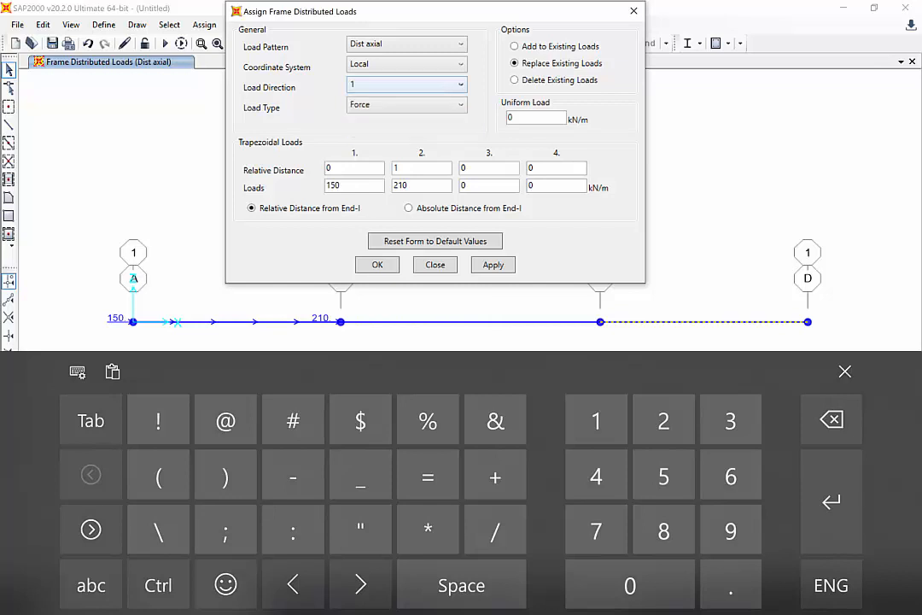
click(406, 85)
click(407, 100)
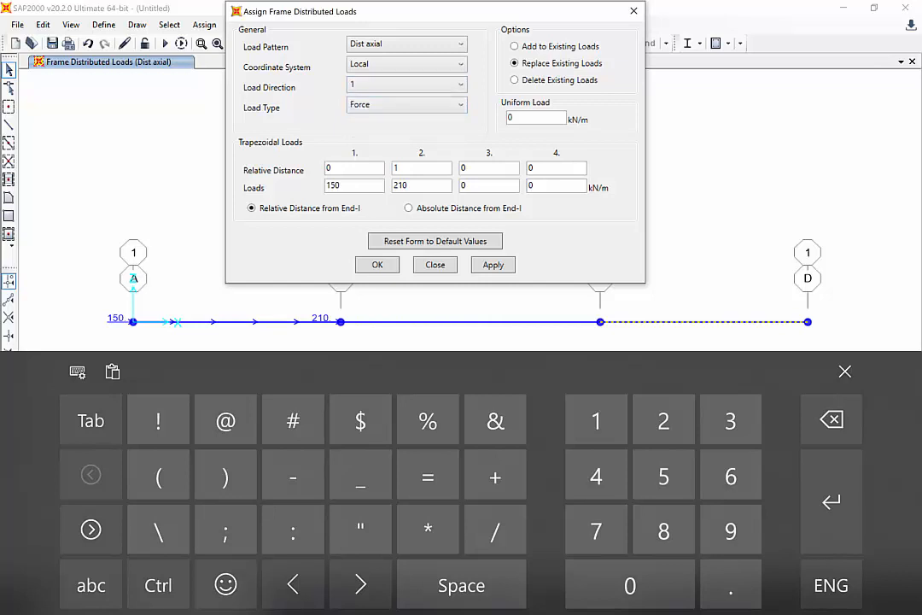
Apply a trapezoidal load to span C–D, from 210 kN/m at its start to 150 kN/m at its end
double_click(339, 185)
text(110)
key(BackSpace)
key(BackSpace)
key(BackSpace)
text(210)
key(Tab)
text(150)
click(352, 168)
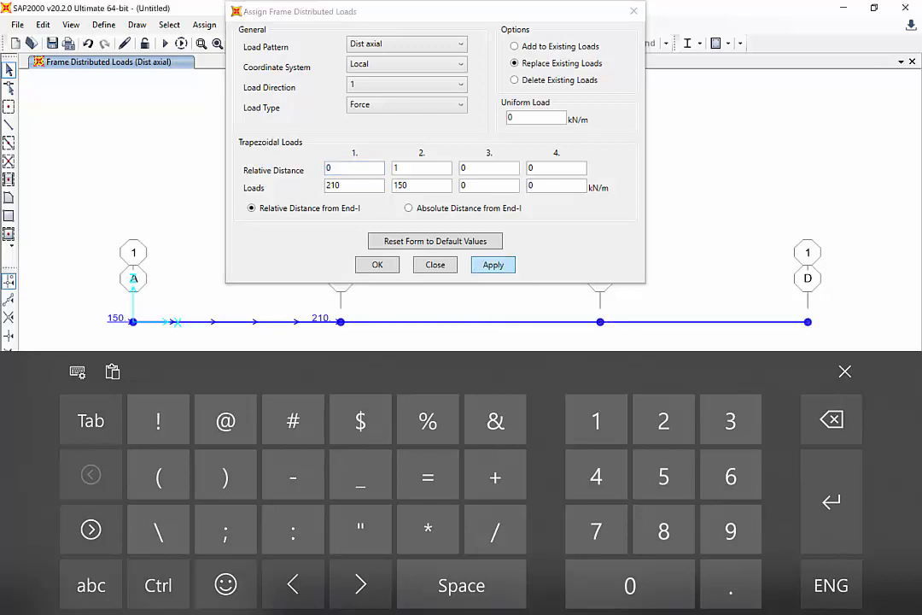
click(493, 265)
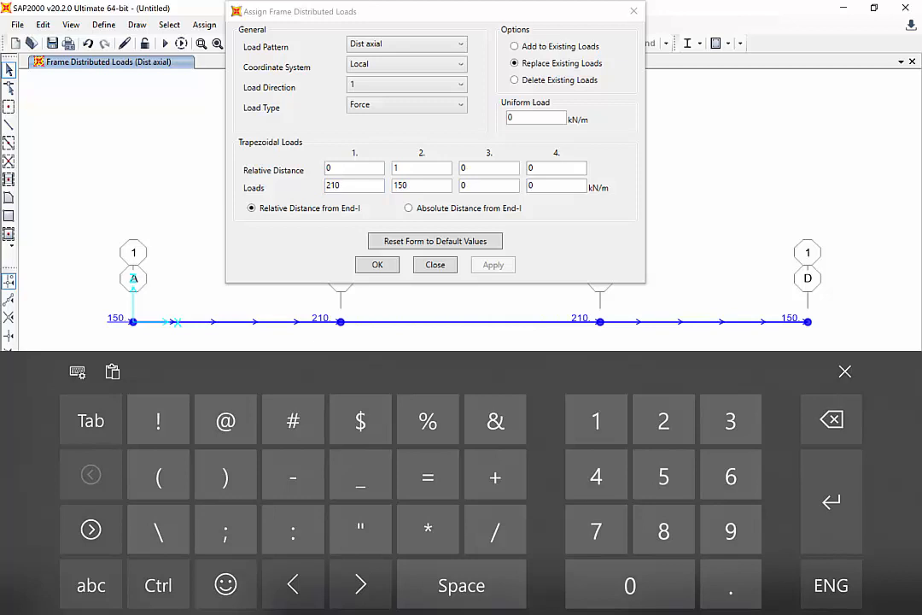
Set the first and second trapezoidal load values to 0
double_click(353, 186)
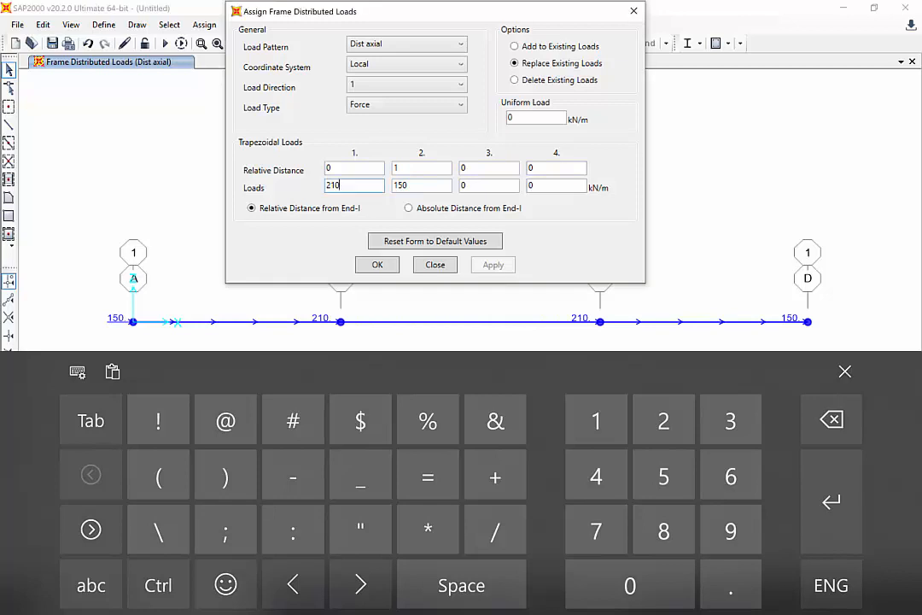
text(0)
double_click(421, 186)
text(0)
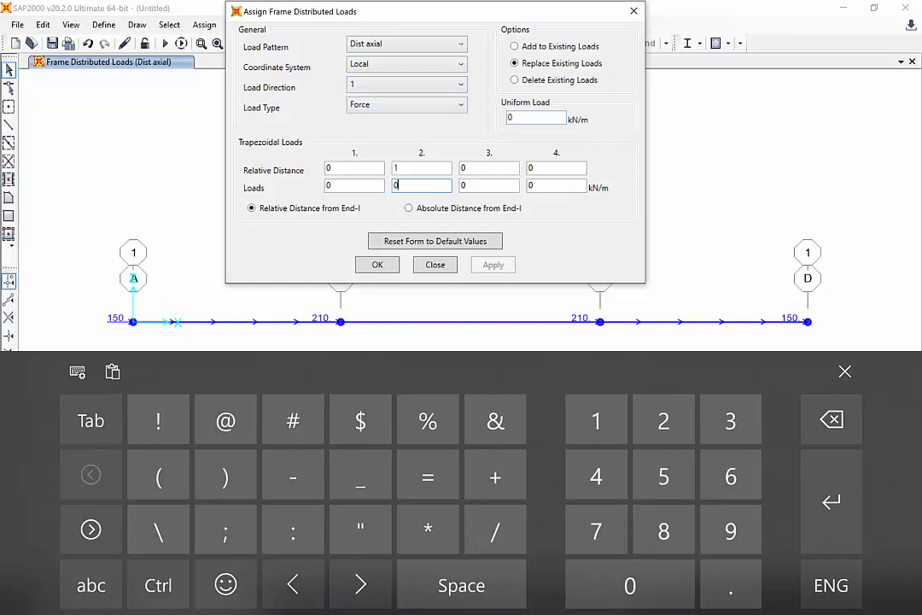
Assign a uniform Dist axial load of 210 kN/m to the span between grids B and C, and finish the load assignment
double_click(535, 118)
text(210)
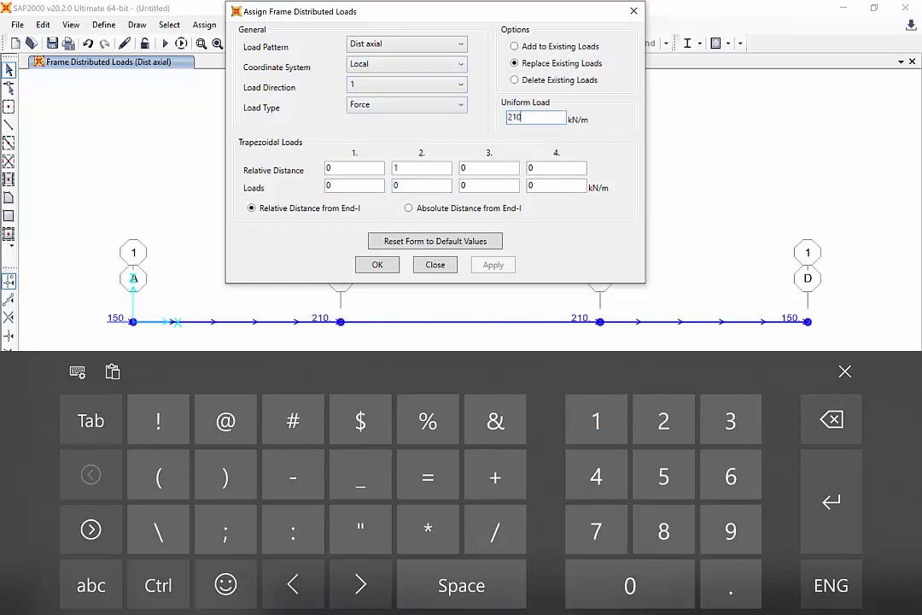
click(469, 321)
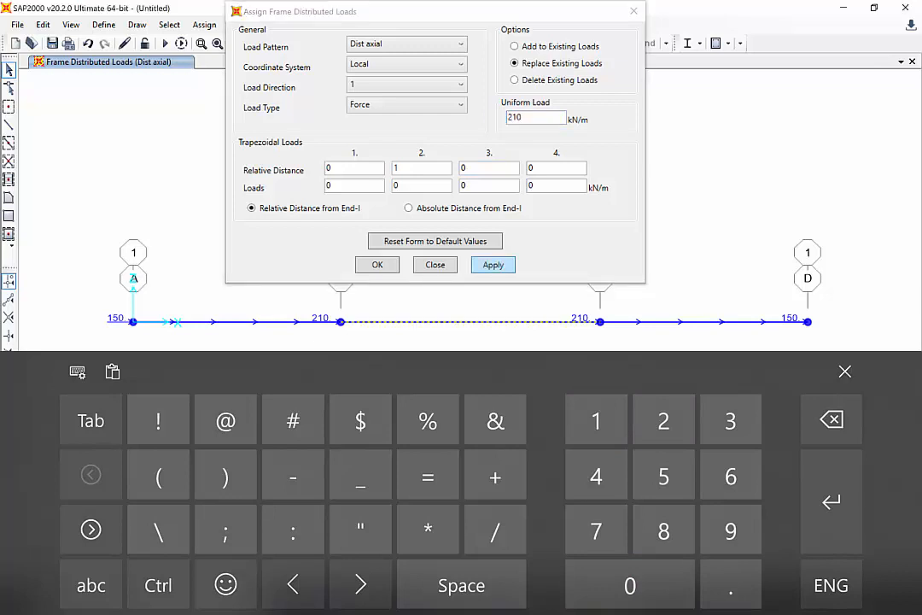
click(493, 265)
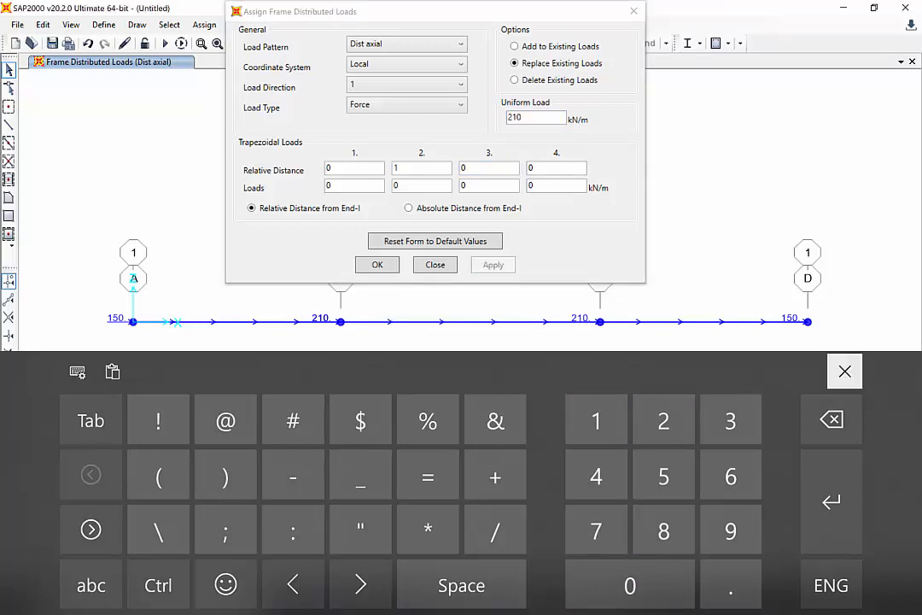
click(844, 371)
click(378, 265)
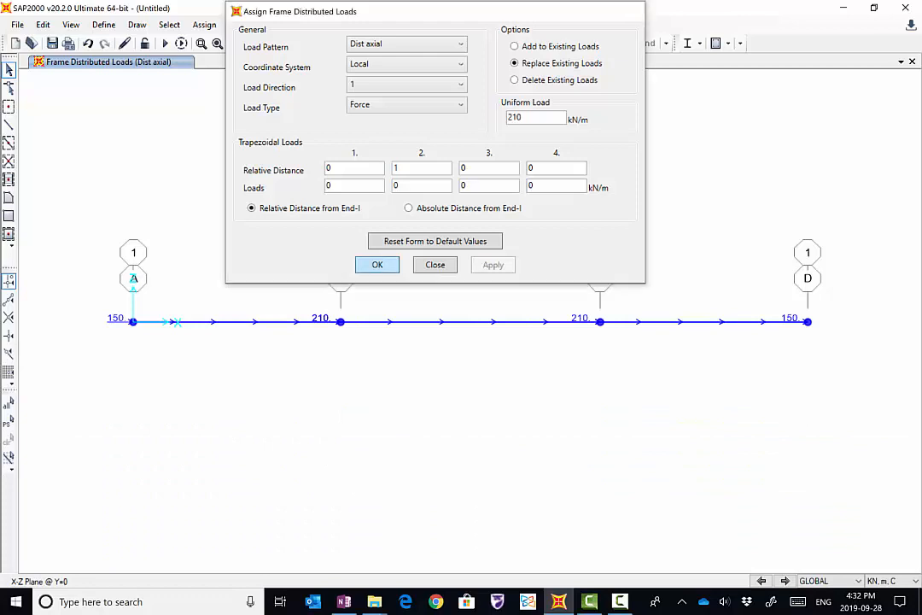
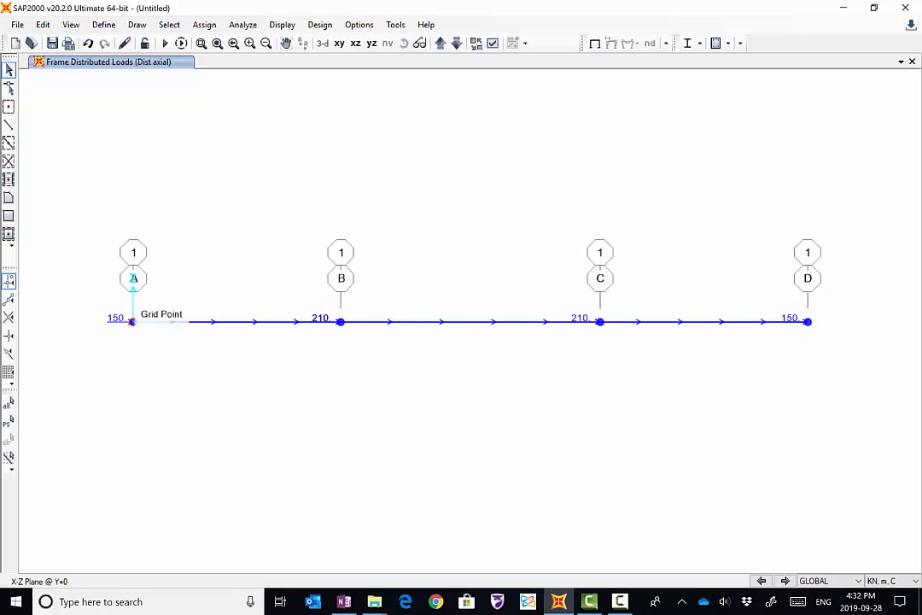
Restrict the analysis options to the UX degree of freedom only, leaving UY, UZ, RX, RY and RZ off
click(132, 321)
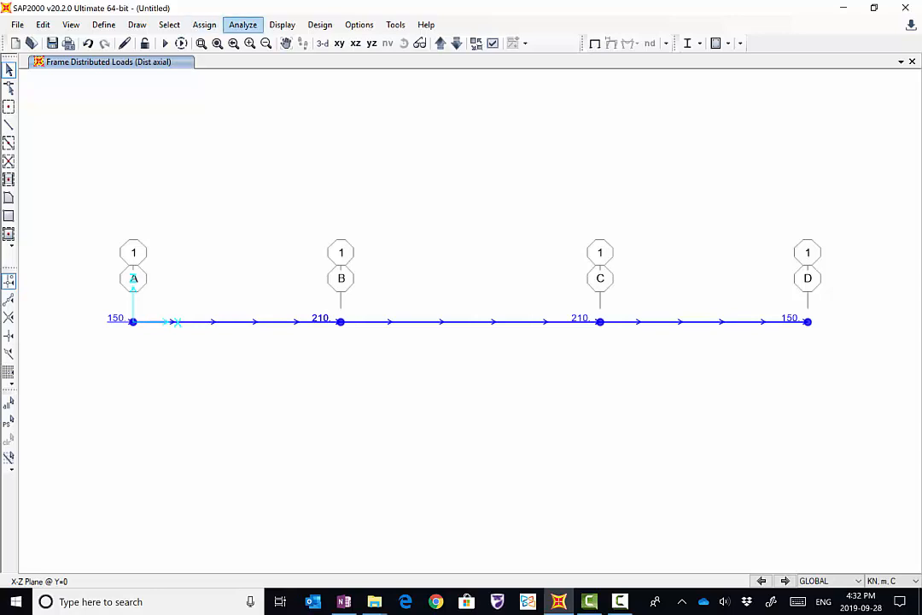
click(242, 24)
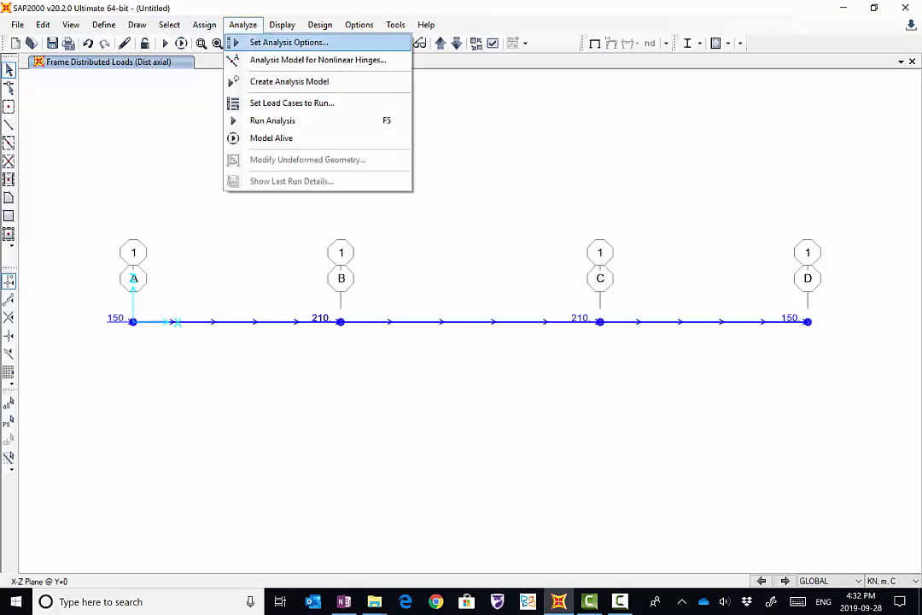
click(289, 42)
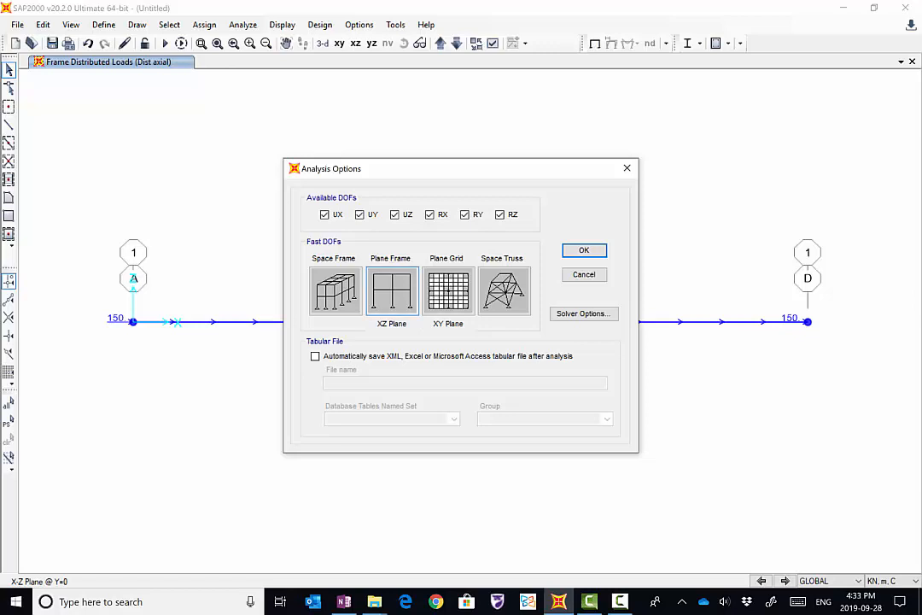
click(392, 291)
click(394, 214)
click(464, 214)
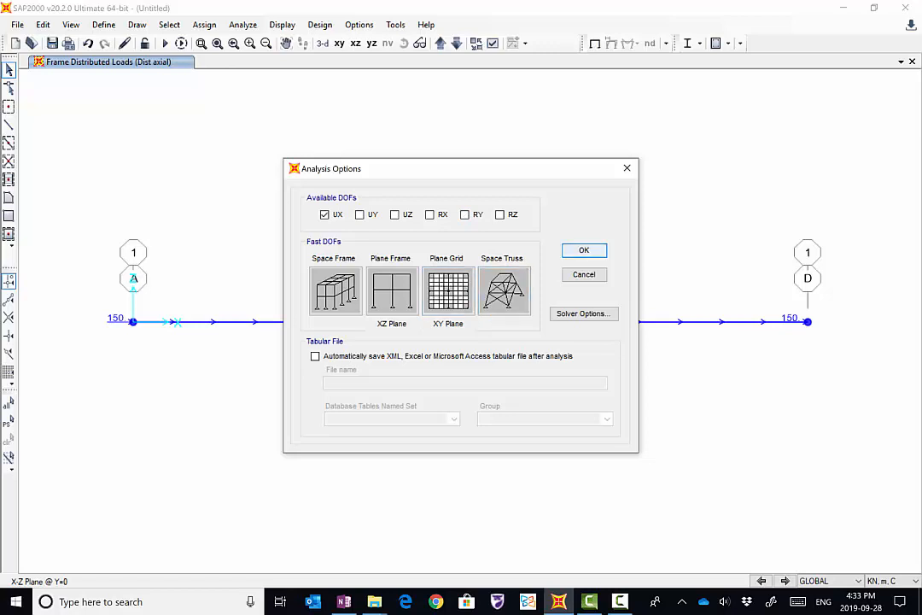
click(584, 250)
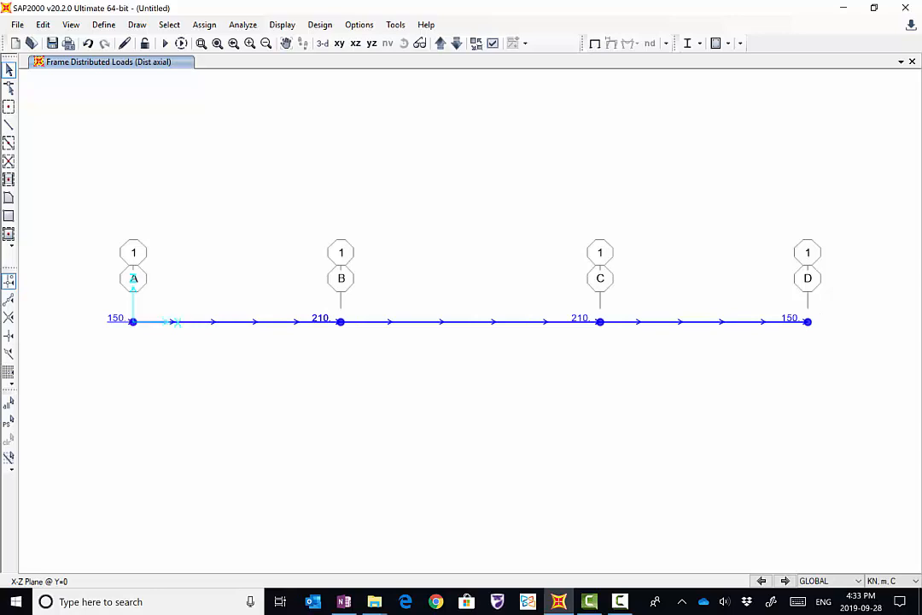
Show the joint local axes, examine their directions in the 3-D view, and return to the XZ view
click(492, 43)
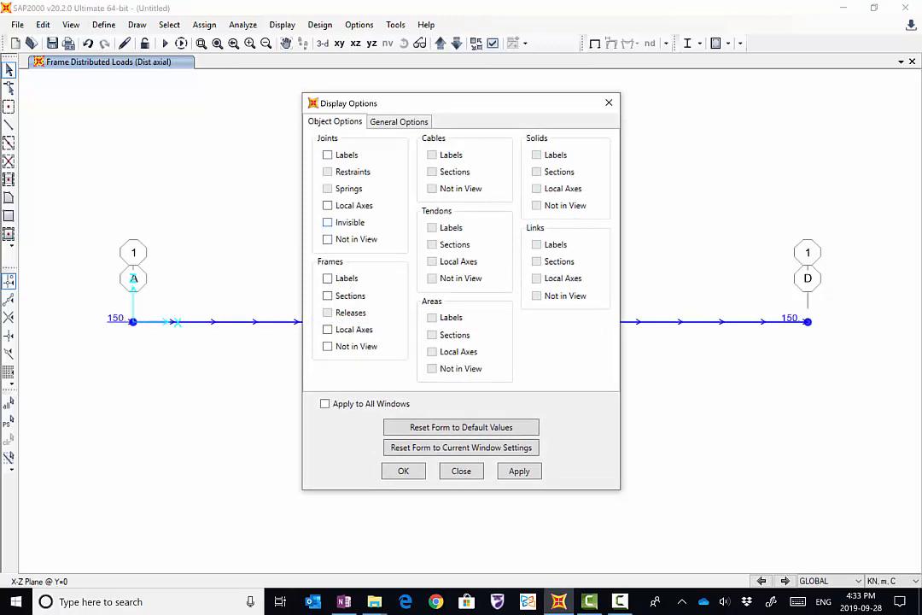
click(327, 205)
click(519, 471)
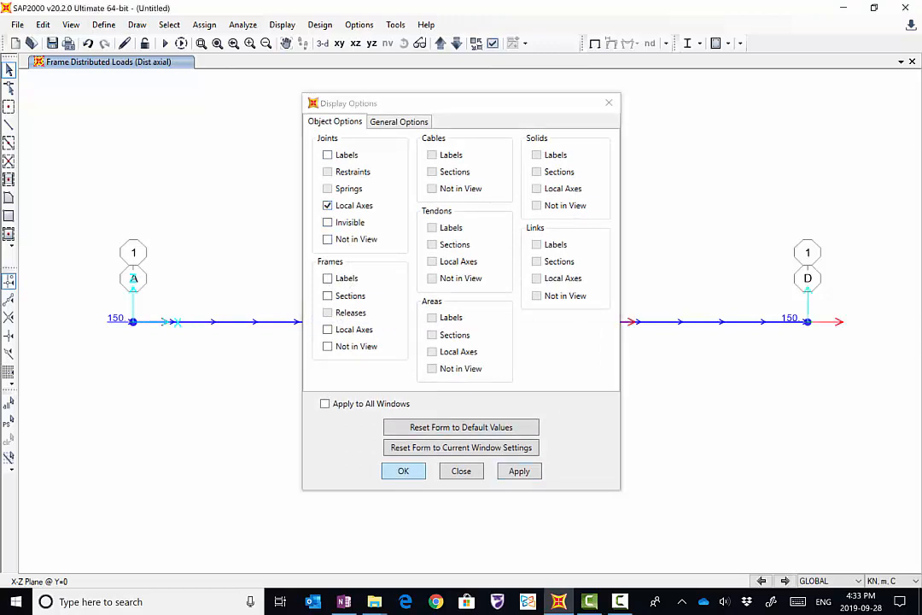
click(403, 472)
click(323, 42)
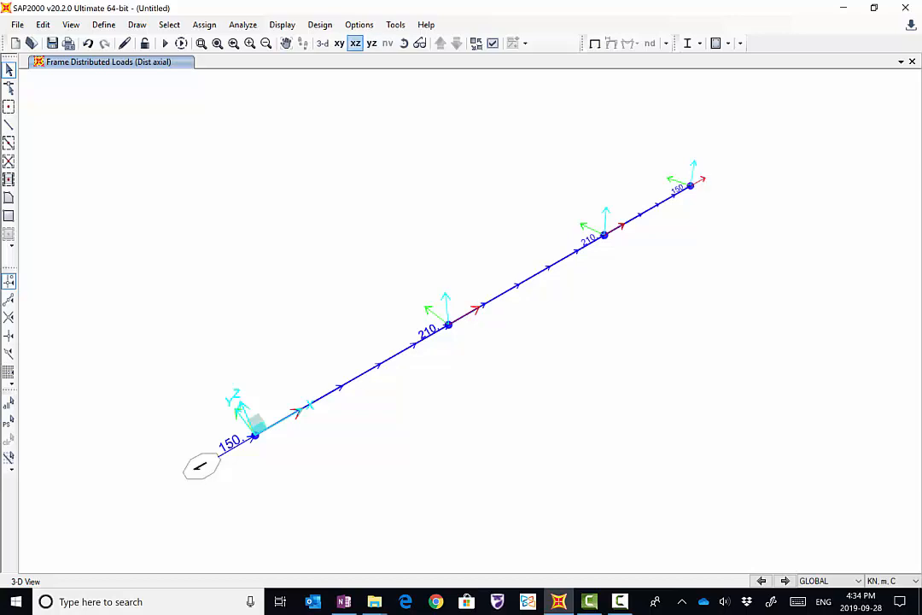
click(355, 42)
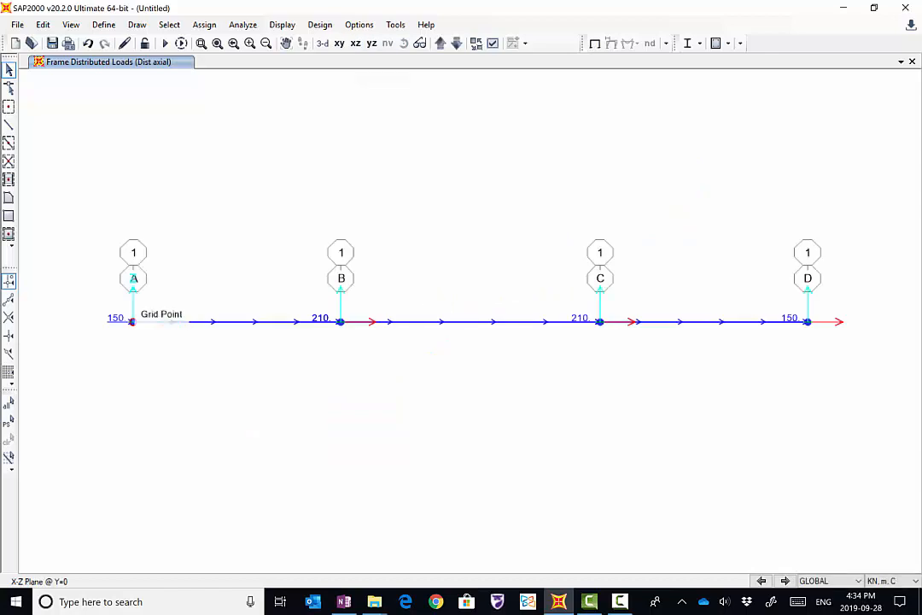
Restrain the end joints at grids A and D in Translation 1 only, with Translation 2 and 3 free
click(134, 321)
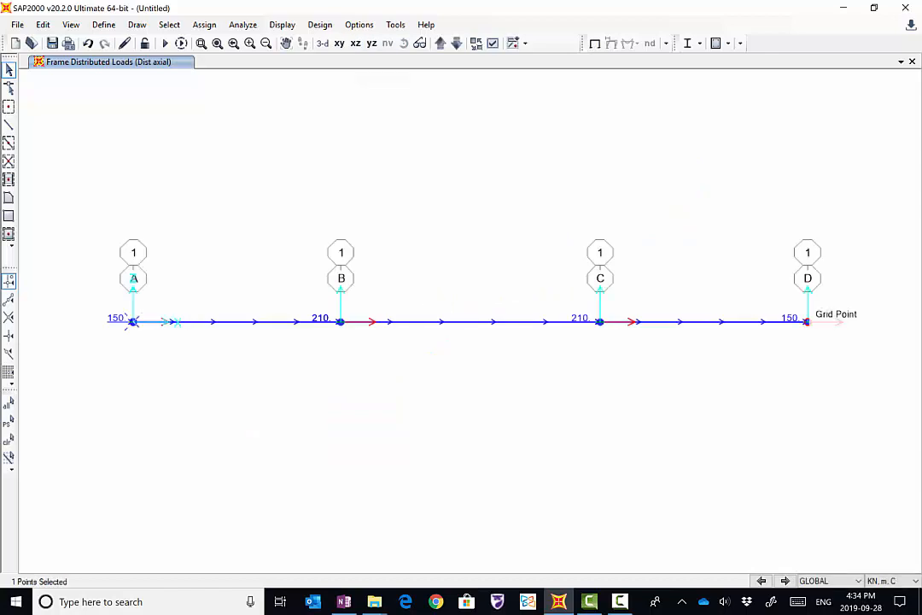
click(807, 321)
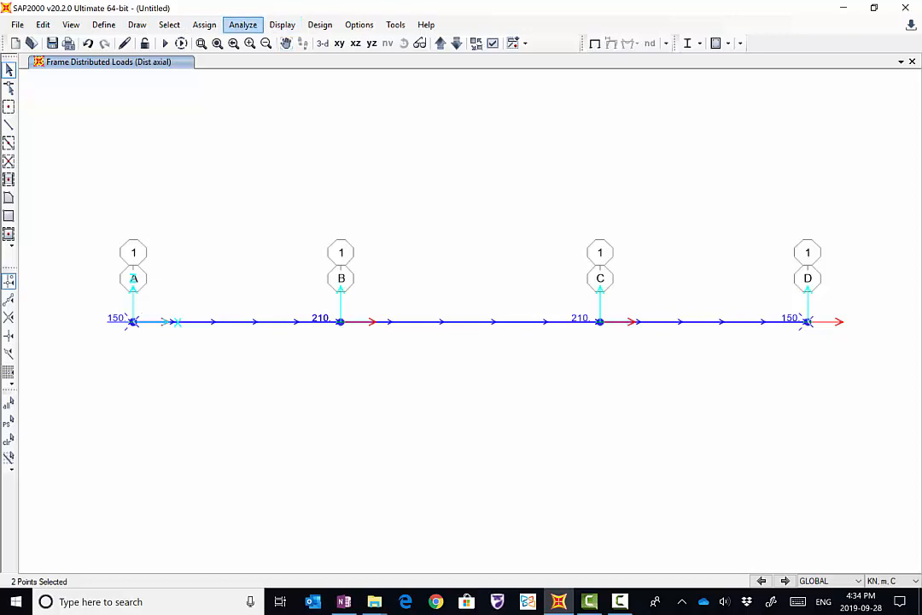
click(204, 24)
mouse_move(325, 42)
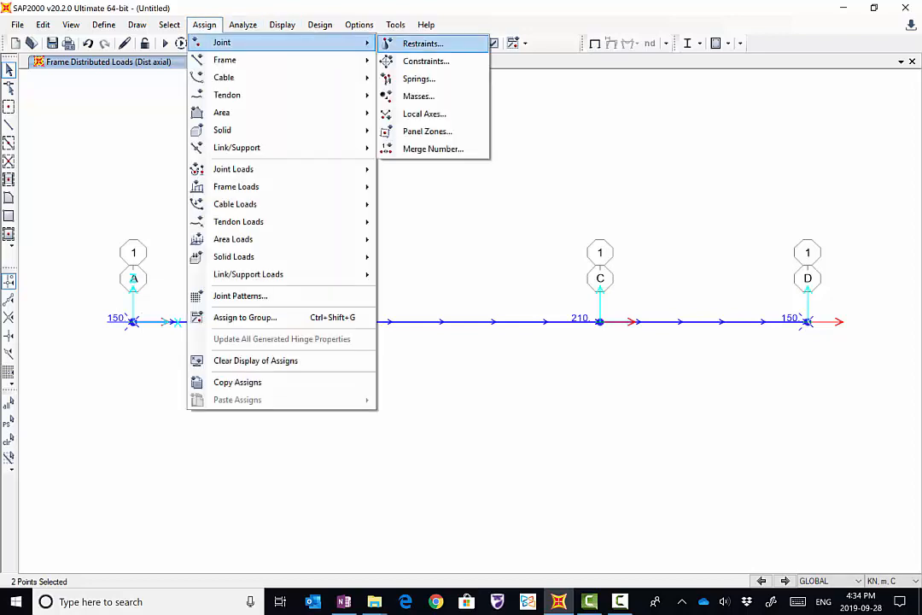
click(422, 43)
drag(461, 209, 628, 122)
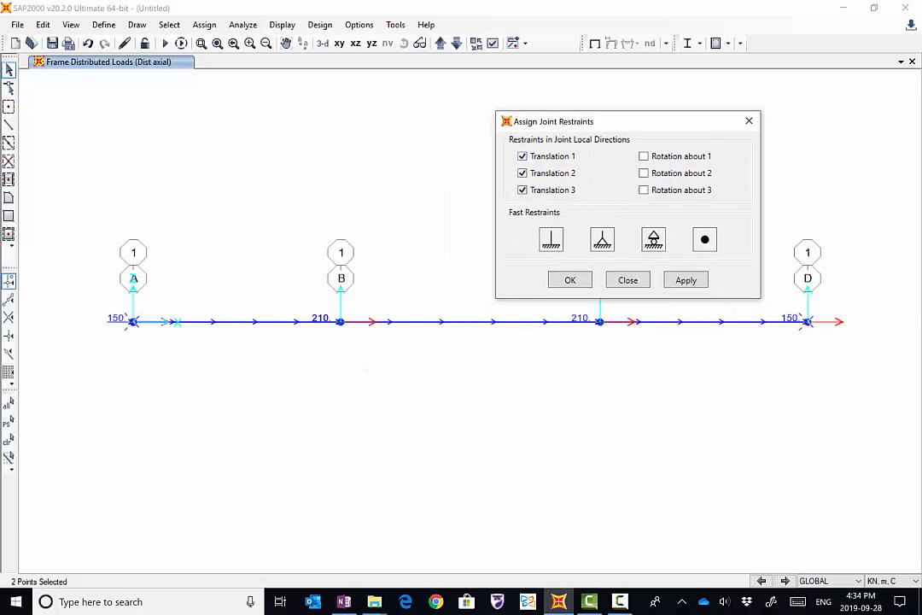
click(522, 172)
click(523, 189)
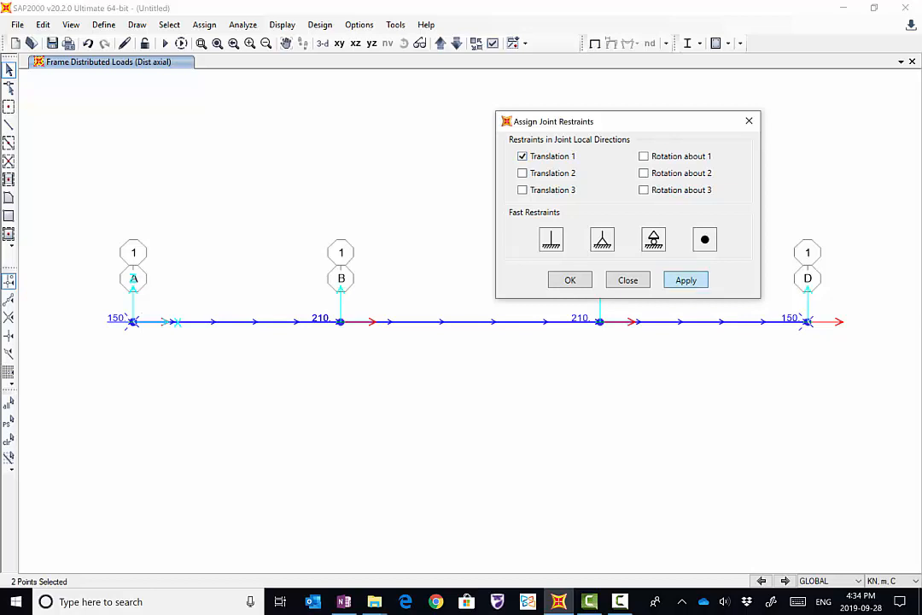
click(686, 280)
click(570, 280)
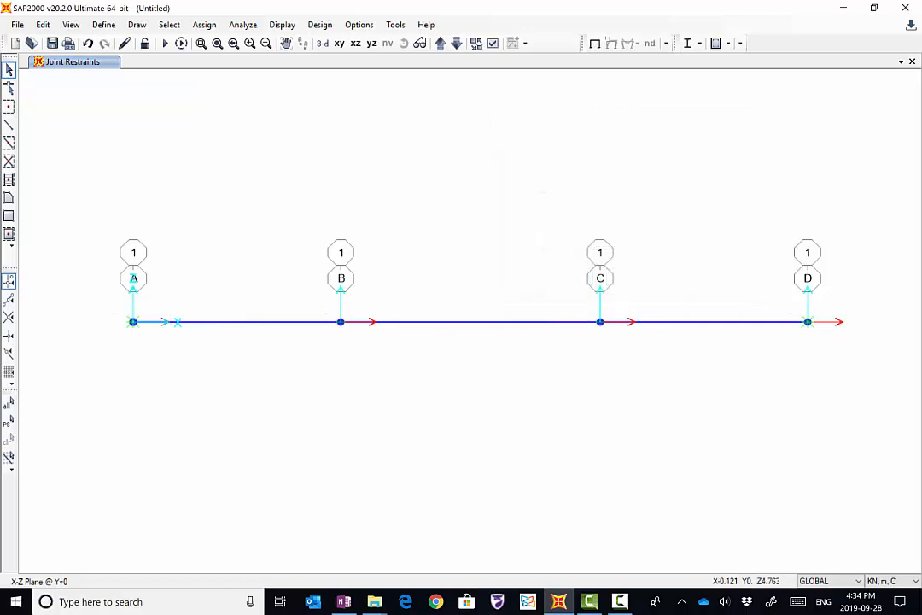
Turn off the display of the joint local axes
click(492, 43)
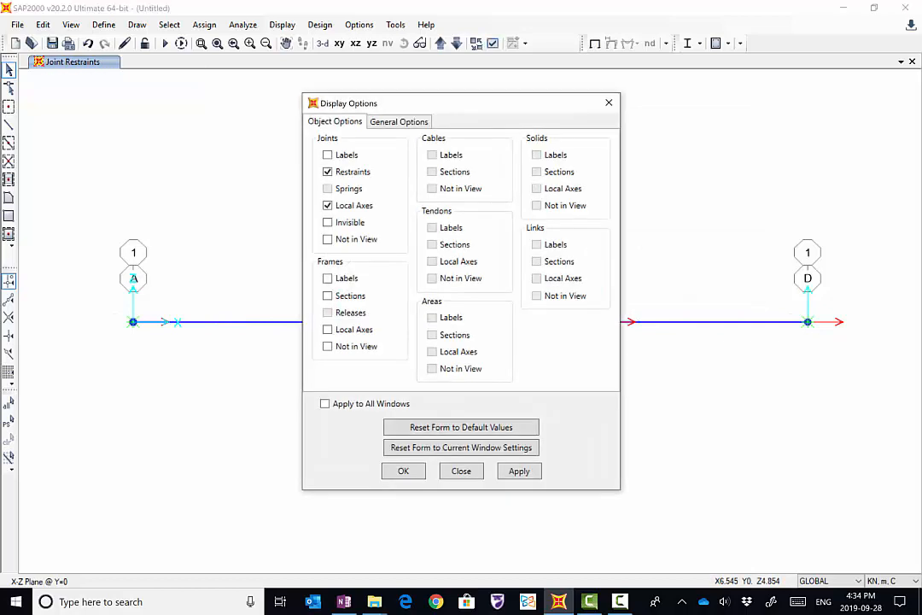
click(328, 205)
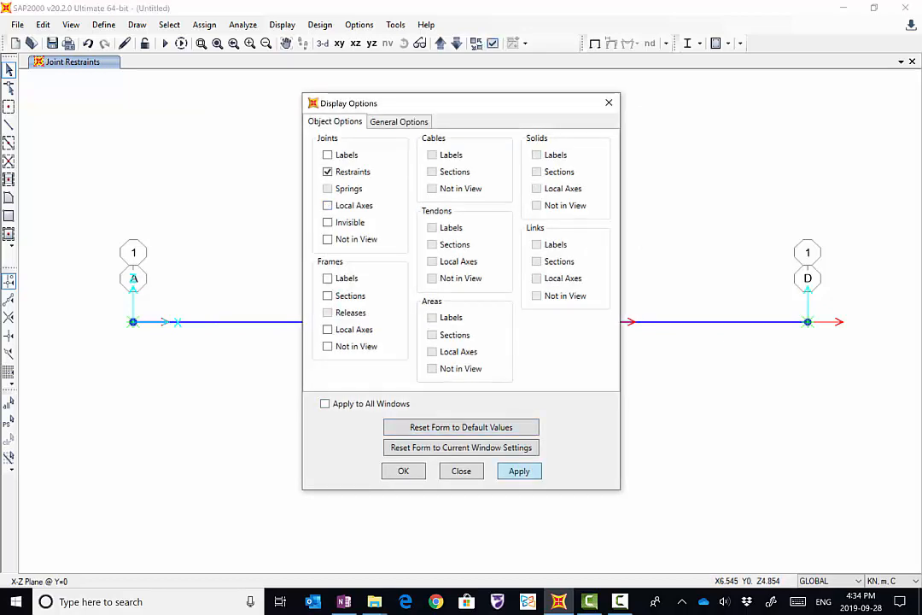
click(403, 470)
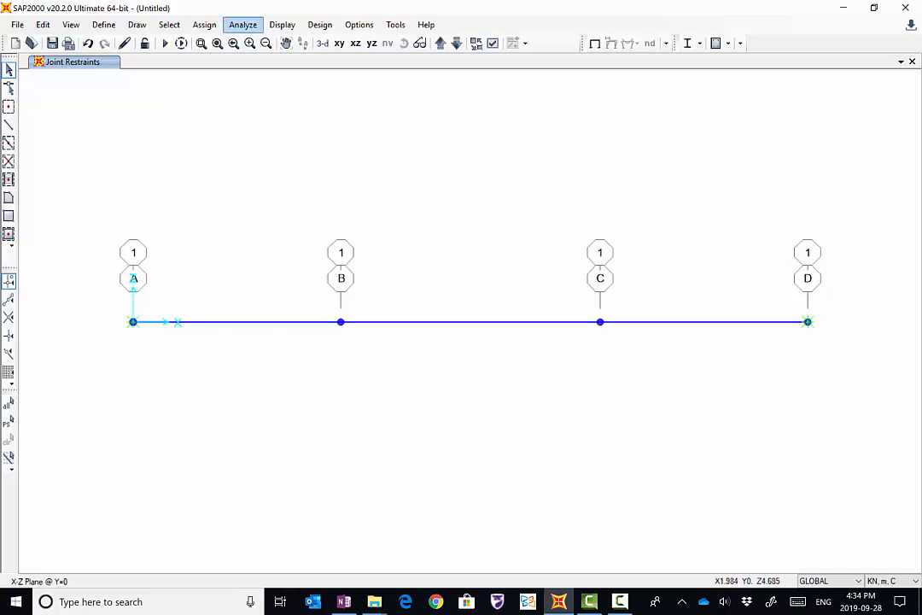
Set the DEAD and MODAL load cases to Do Not Run, keeping only Dist axial for the analysis
click(242, 24)
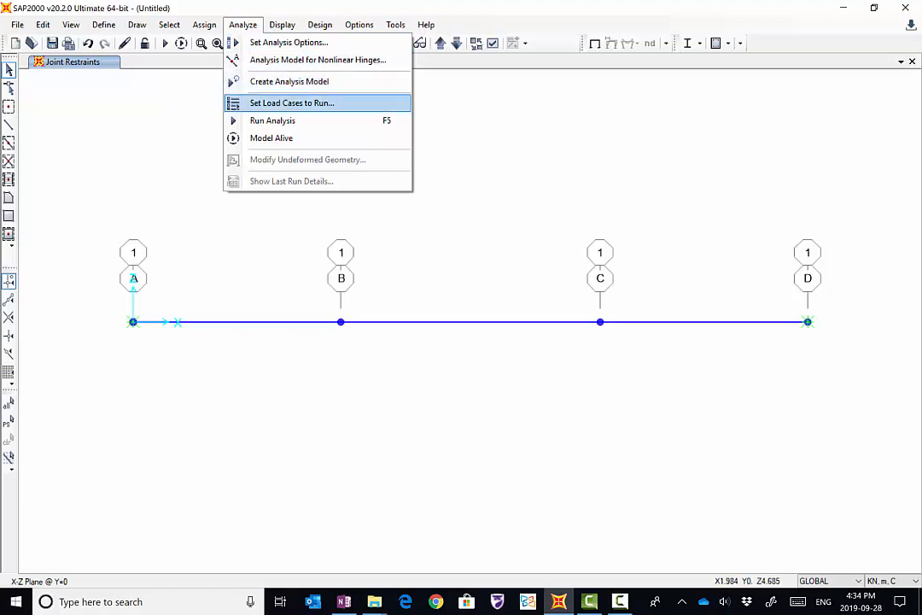
key(Return)
click(267, 239)
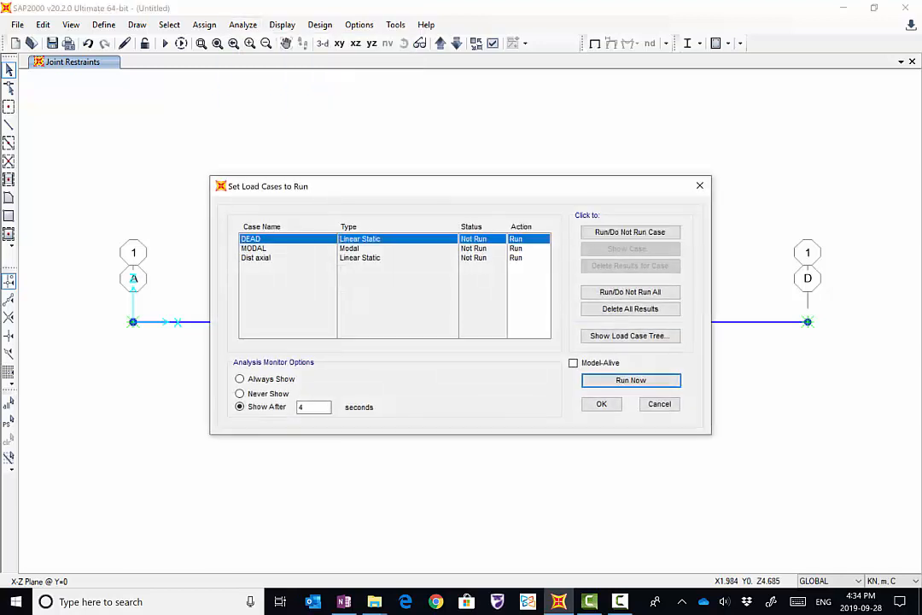
click(630, 231)
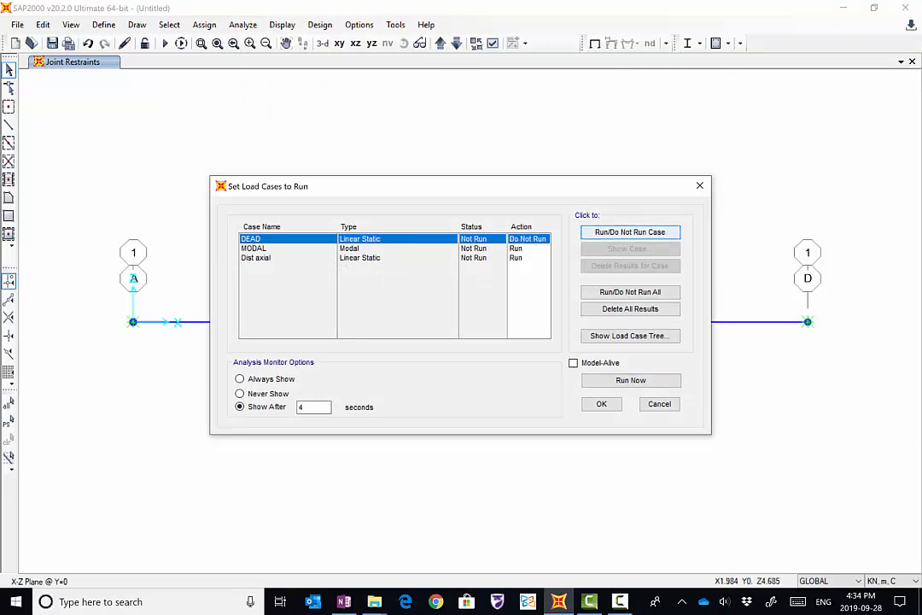
click(349, 248)
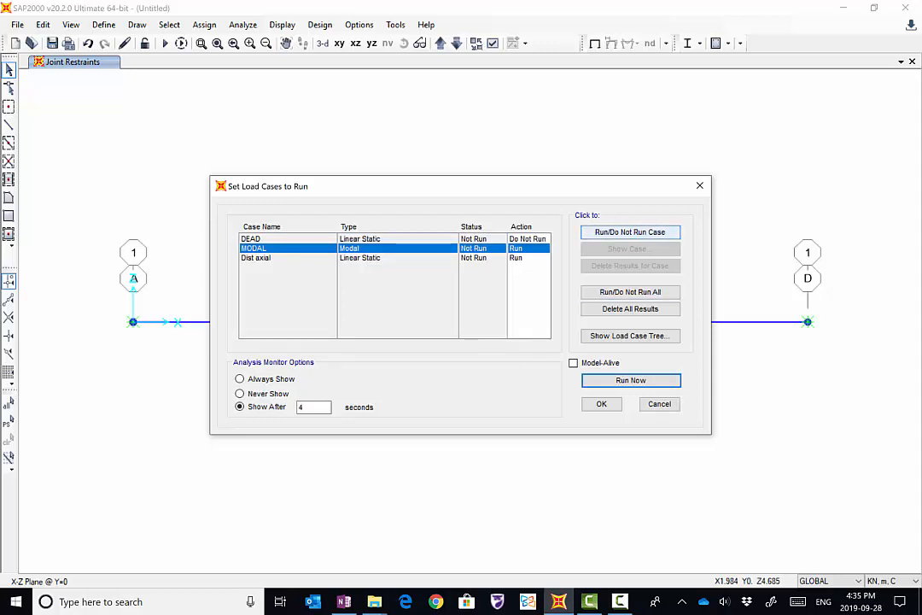
click(630, 232)
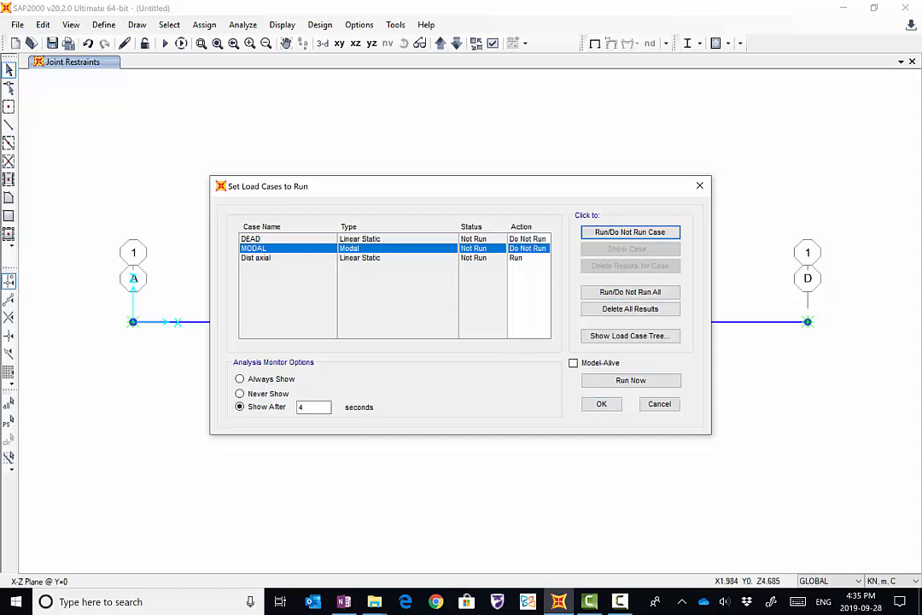
click(602, 404)
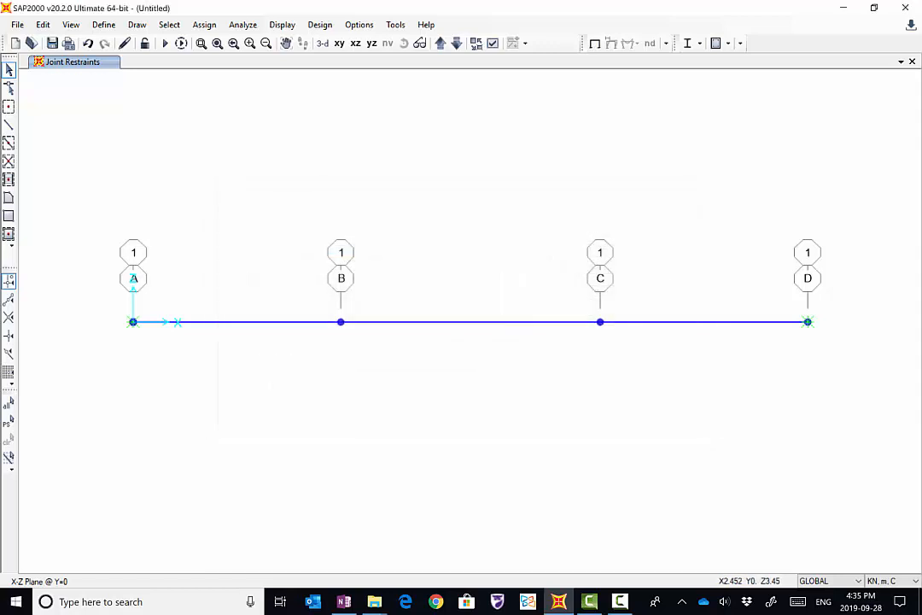
Save the model as "ex 3" in the Lecture 3 folder
click(17, 25)
click(17, 25)
click(17, 25)
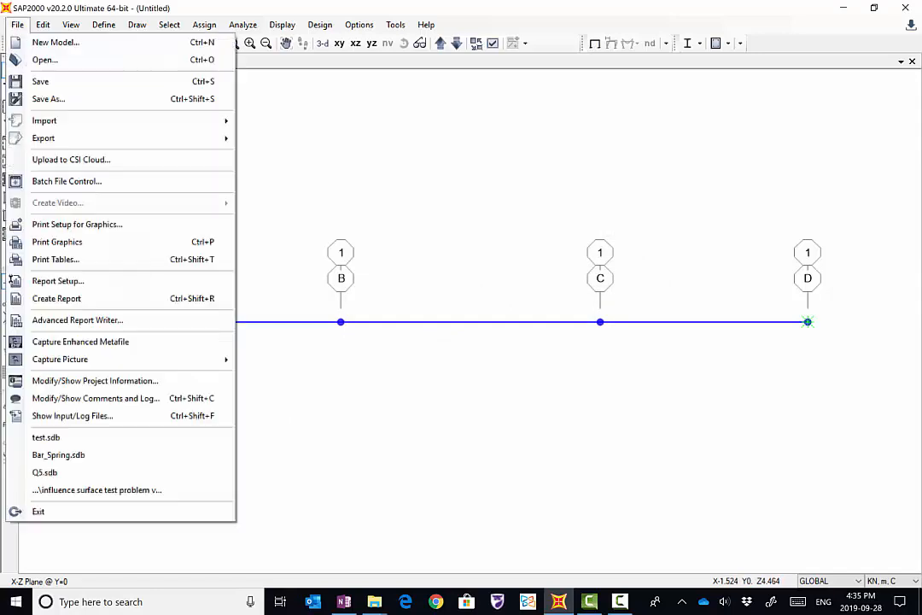
click(18, 25)
click(18, 25)
click(17, 25)
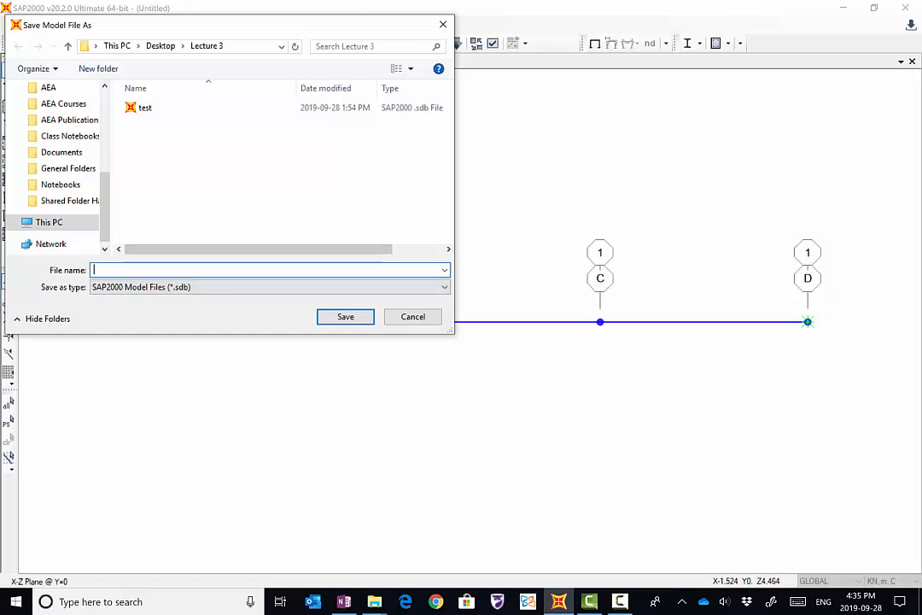
click(798, 602)
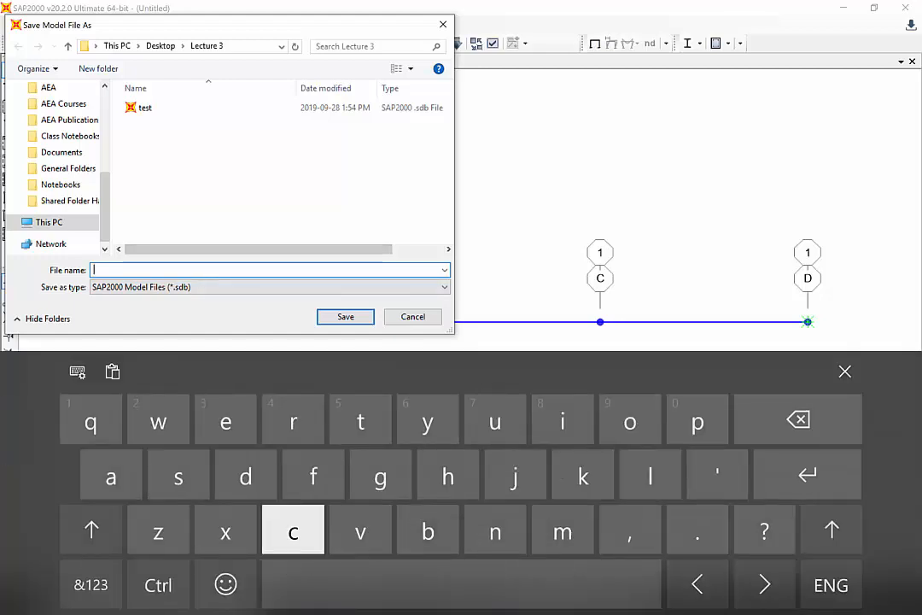
text(ex)
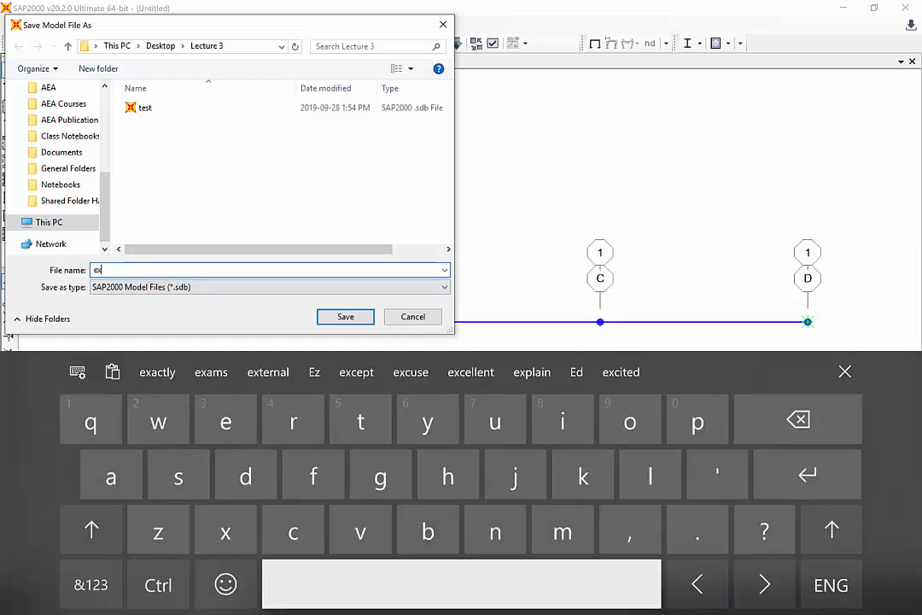
click(91, 585)
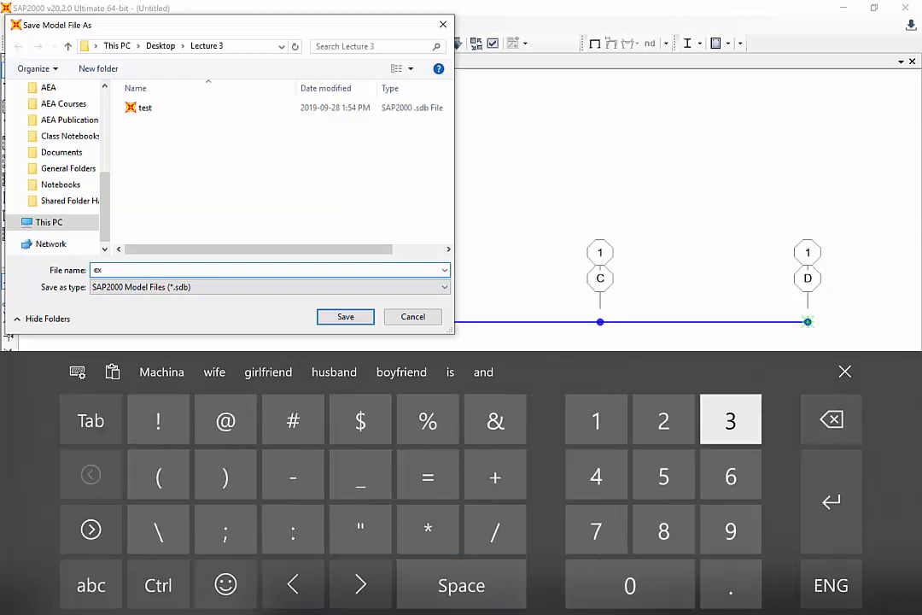
text(3)
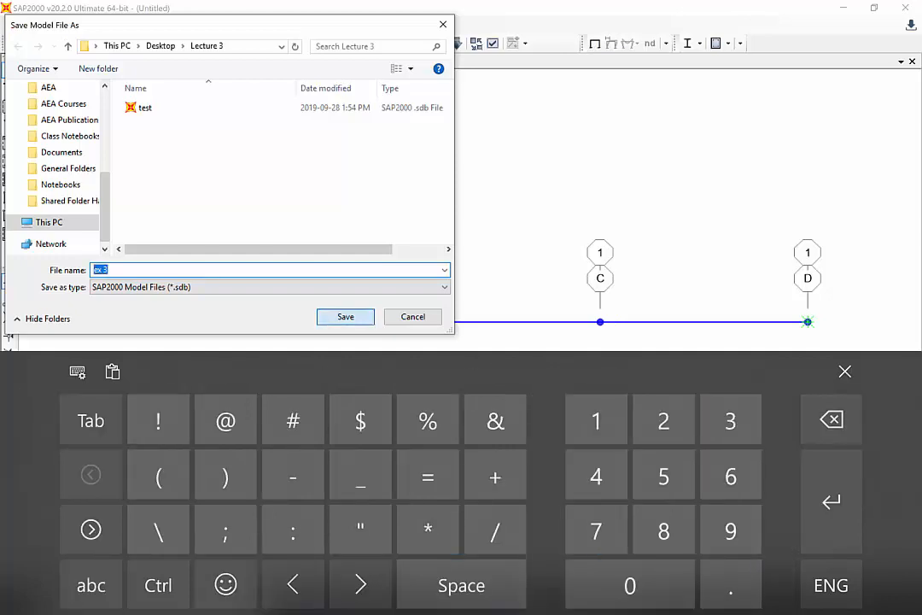
key(Return)
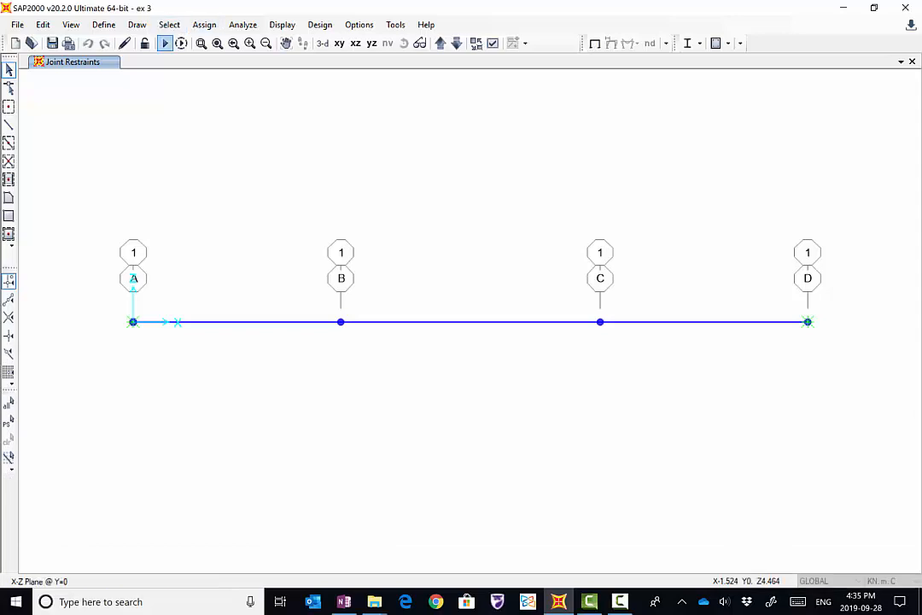
Run the Dist axial load case with the analysis monitor option set to Always Show
click(243, 23)
click(292, 103)
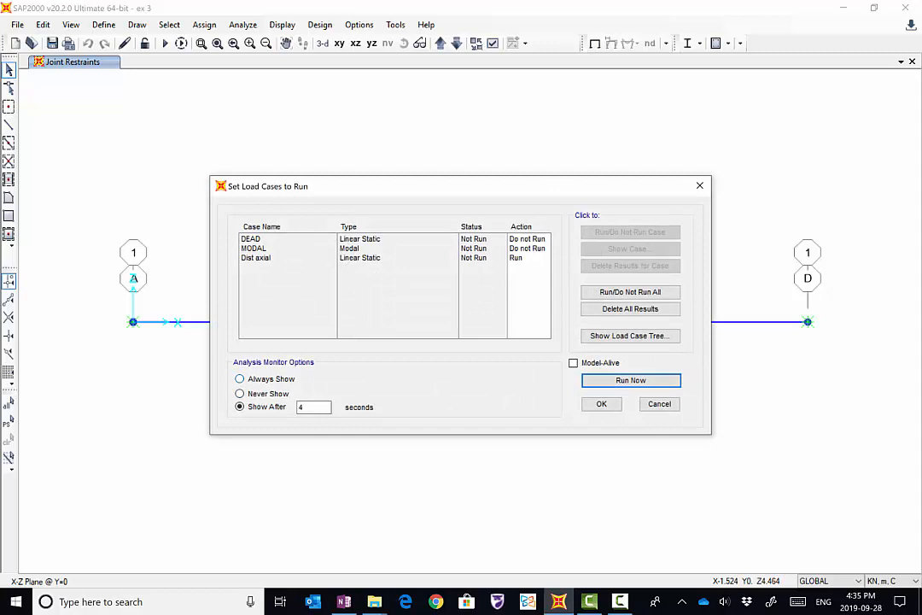
click(240, 379)
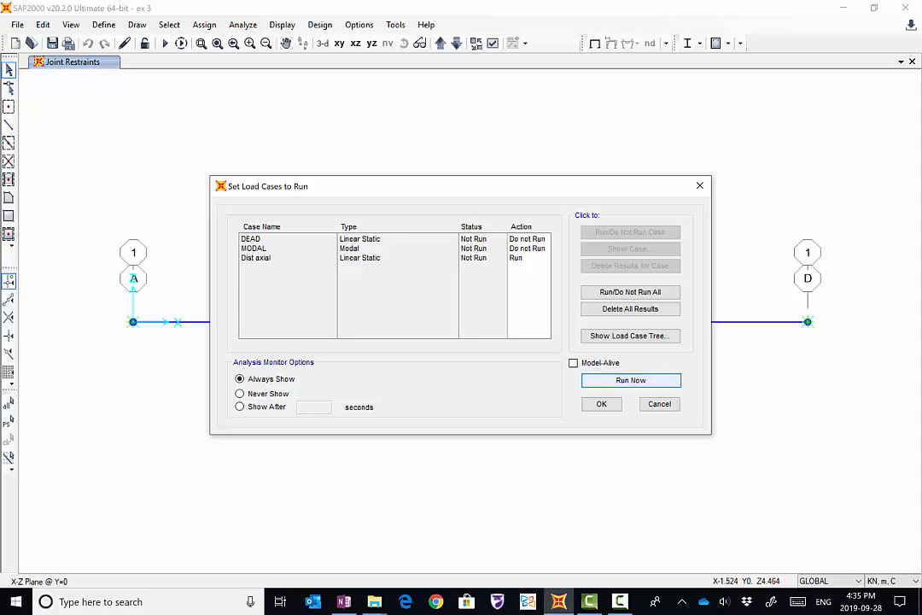
click(631, 380)
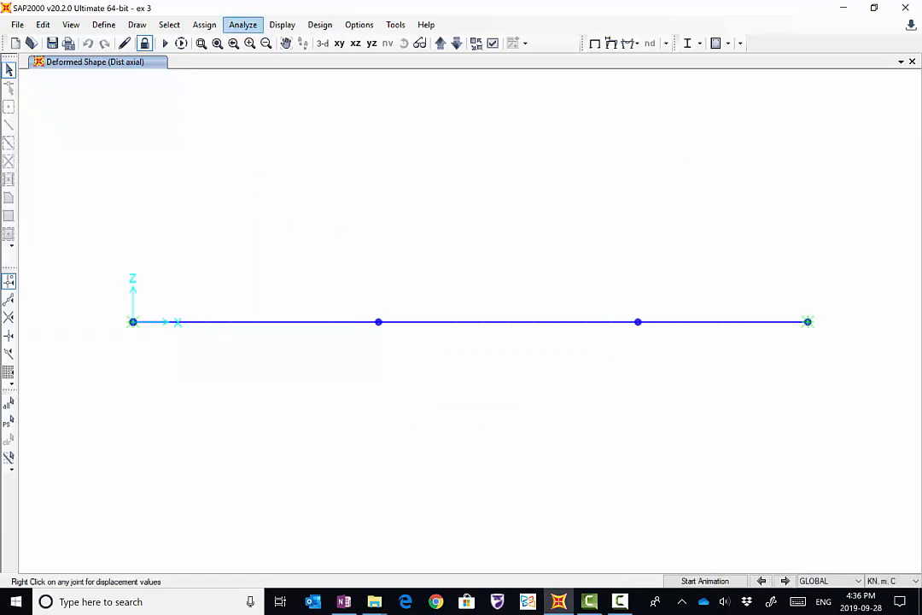
Review the last run details, checking the equation solution, stability check and solved load case in the enlarged log
click(243, 24)
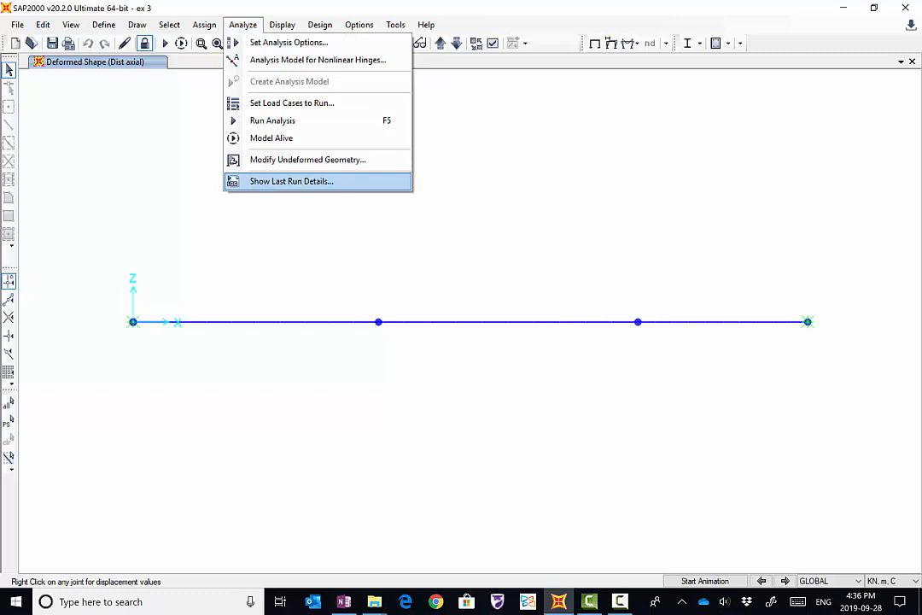
click(291, 181)
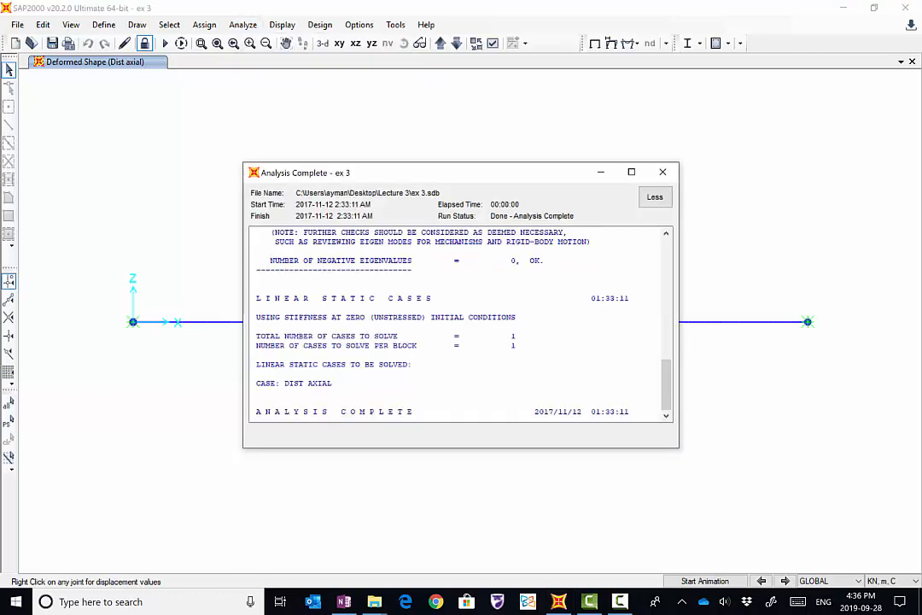
drag(534, 163, 534, 51)
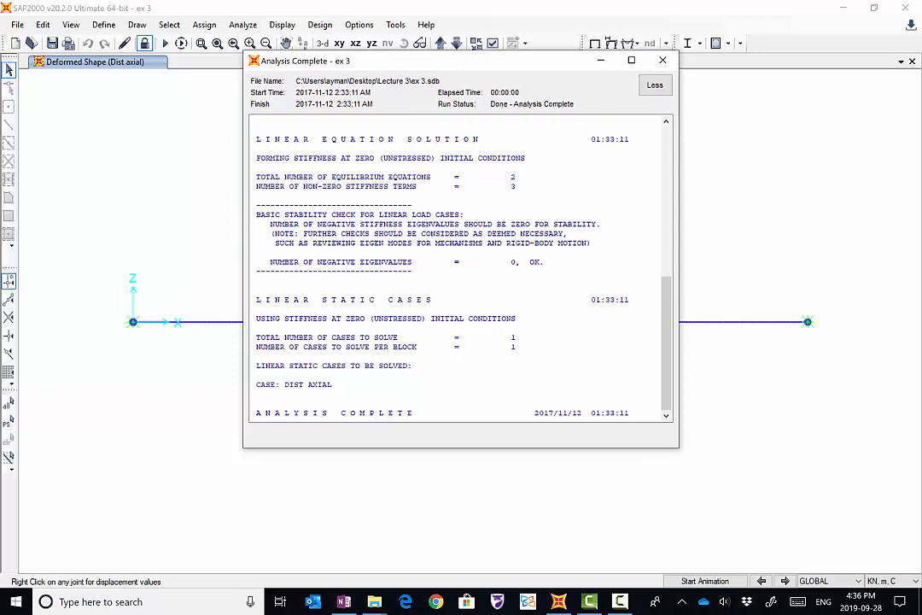
drag(494, 448, 495, 609)
scroll(461, 312, up, 6)
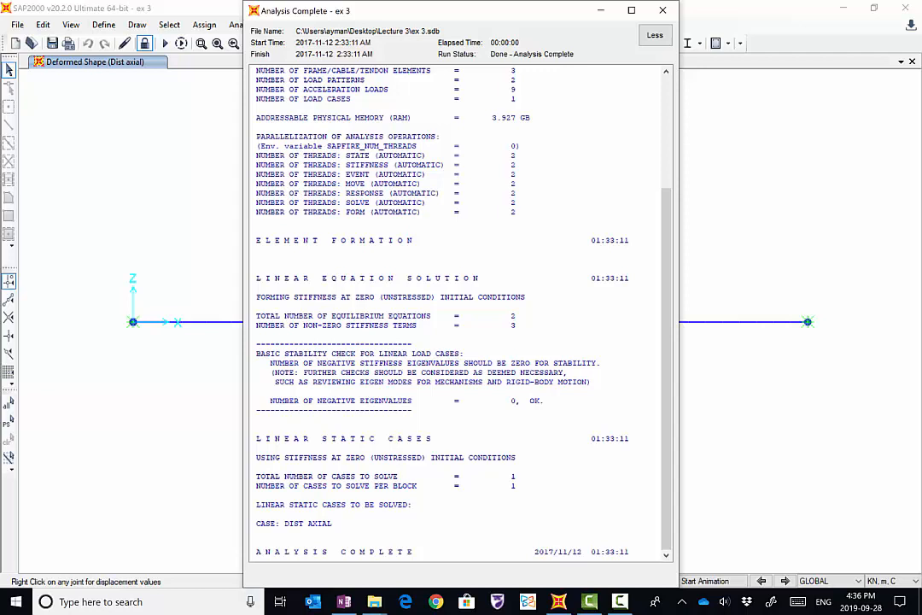
click(662, 10)
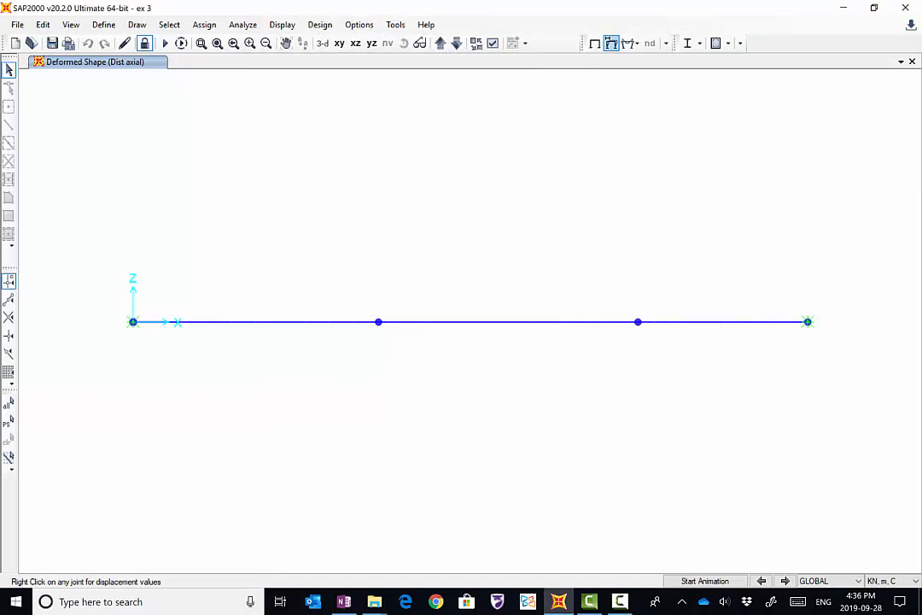
Show the undeformed shape of the bar
click(611, 43)
click(611, 58)
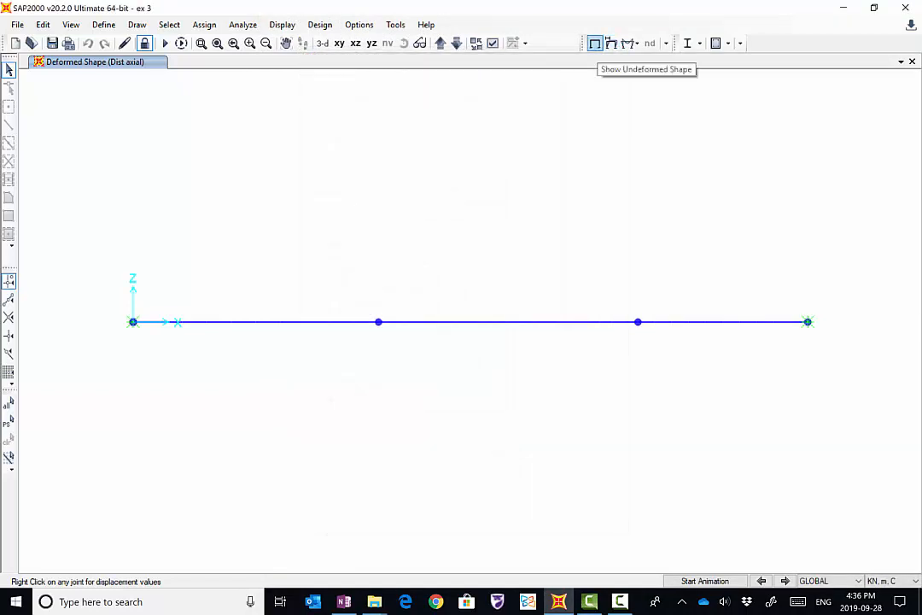
click(596, 42)
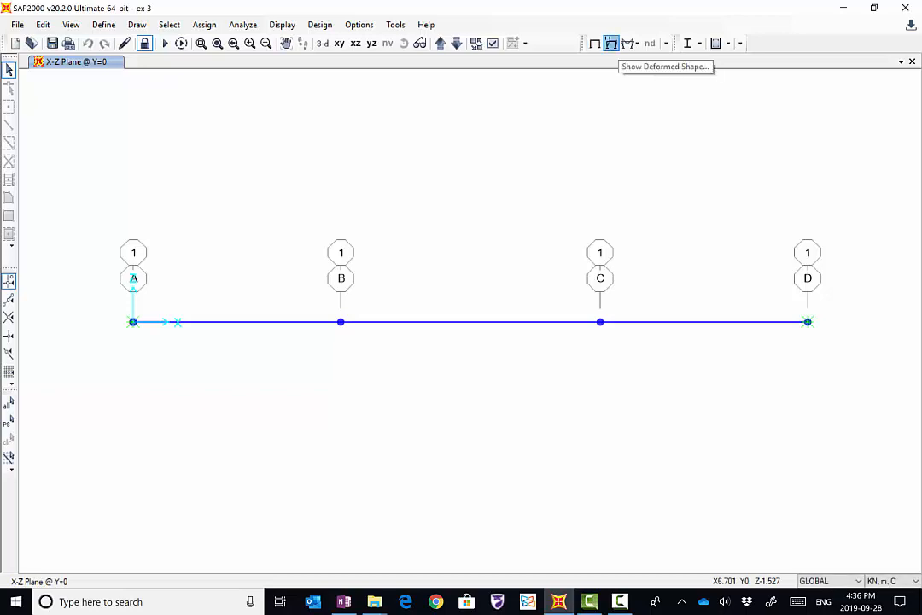
Display the deformed shape for the Dist axial case with automatic scaling, and briefly animate it
click(611, 42)
click(497, 90)
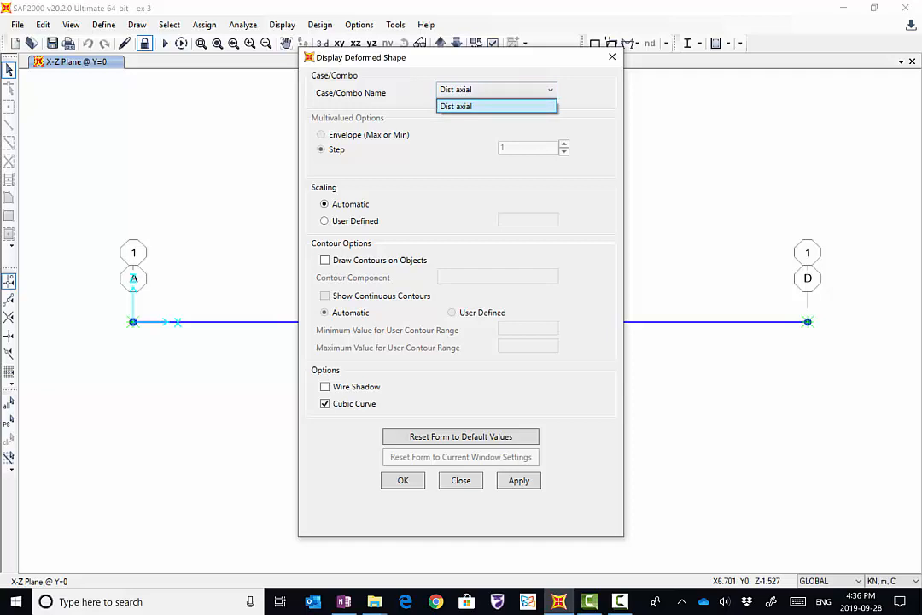
click(496, 106)
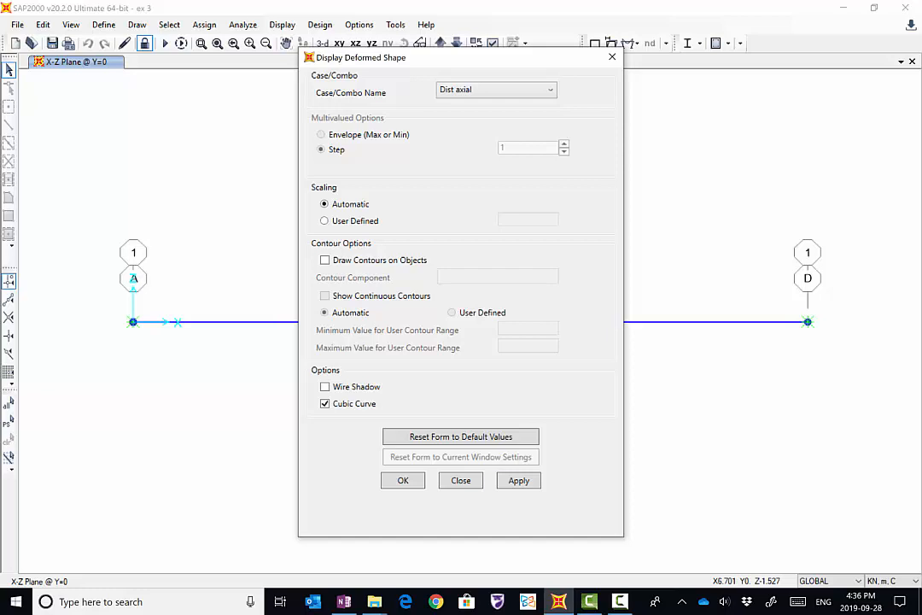
click(402, 480)
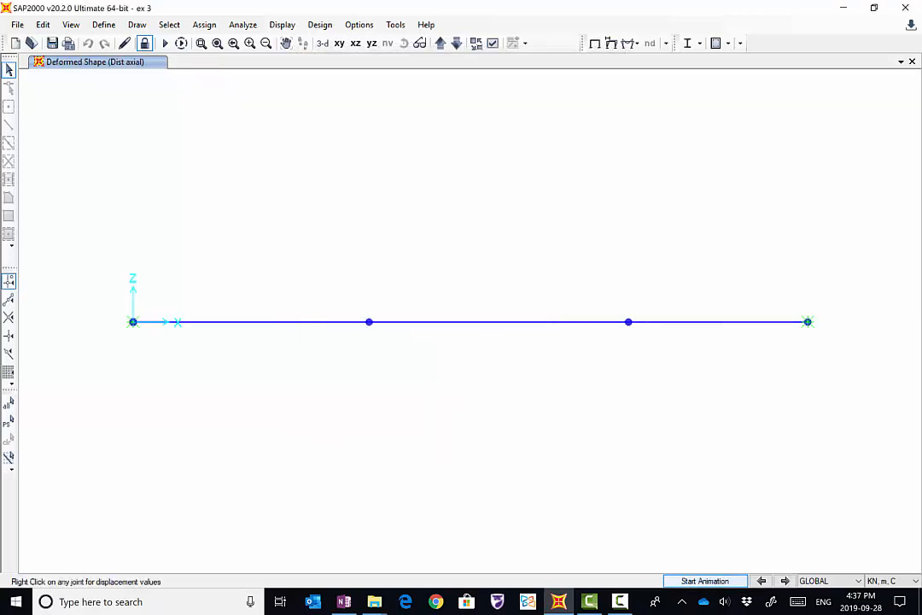
click(704, 581)
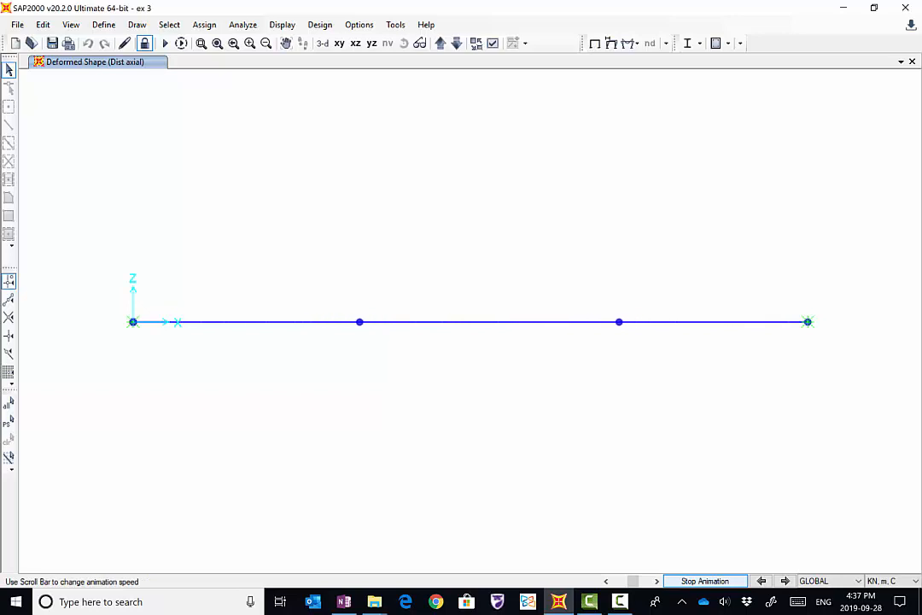
click(705, 580)
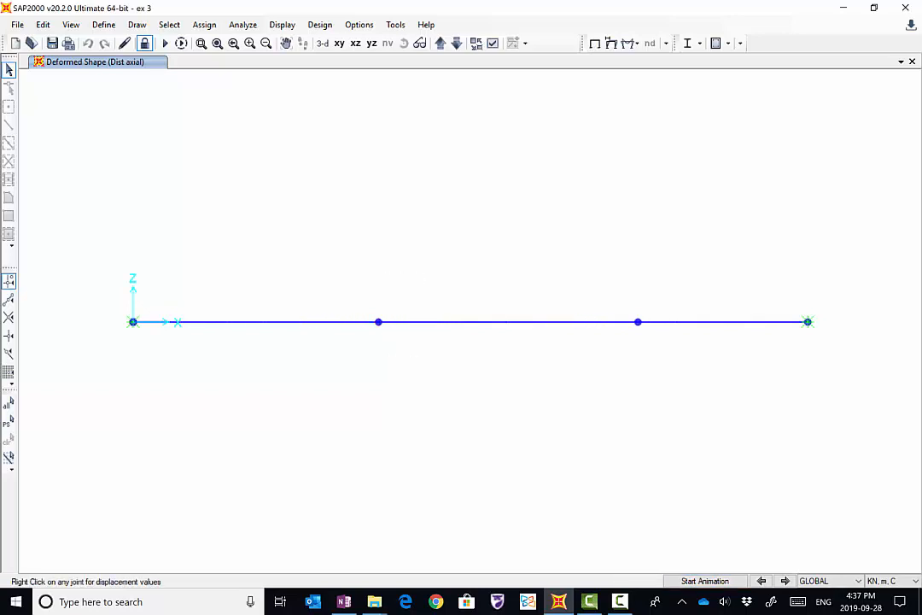
Inspect the joint displacements at the two interior joints of the deformed bar, one after the other
right_click(379, 322)
right_click(378, 322)
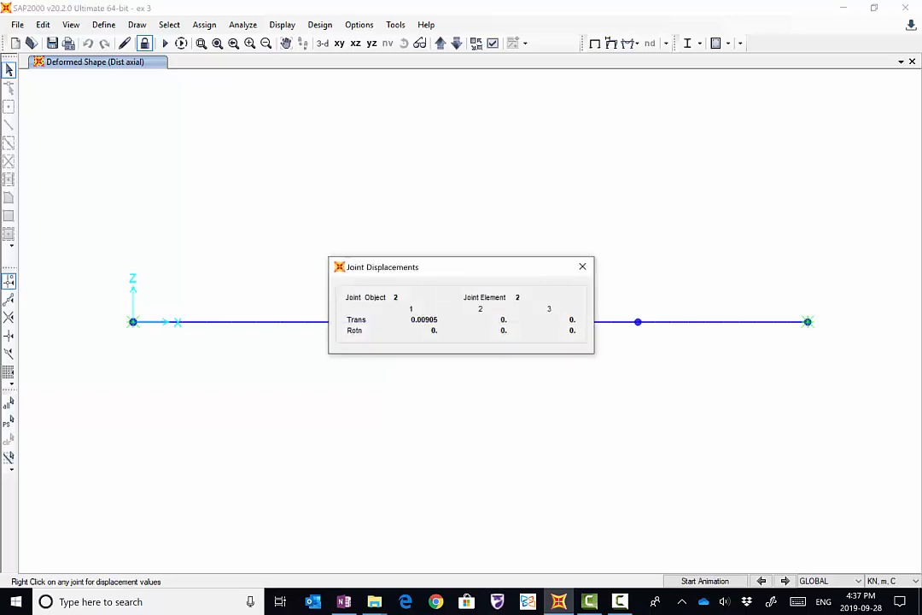
drag(384, 266, 305, 119)
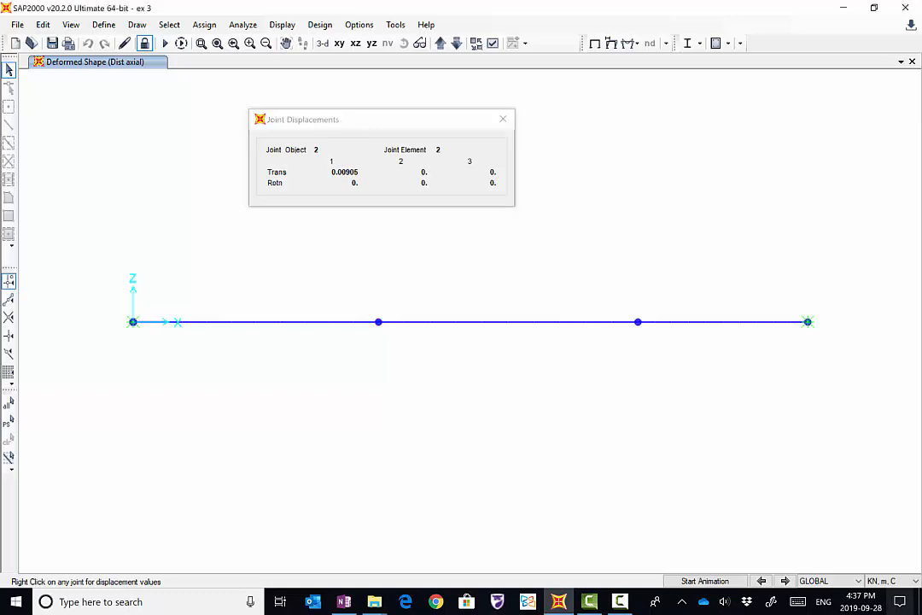
click(503, 118)
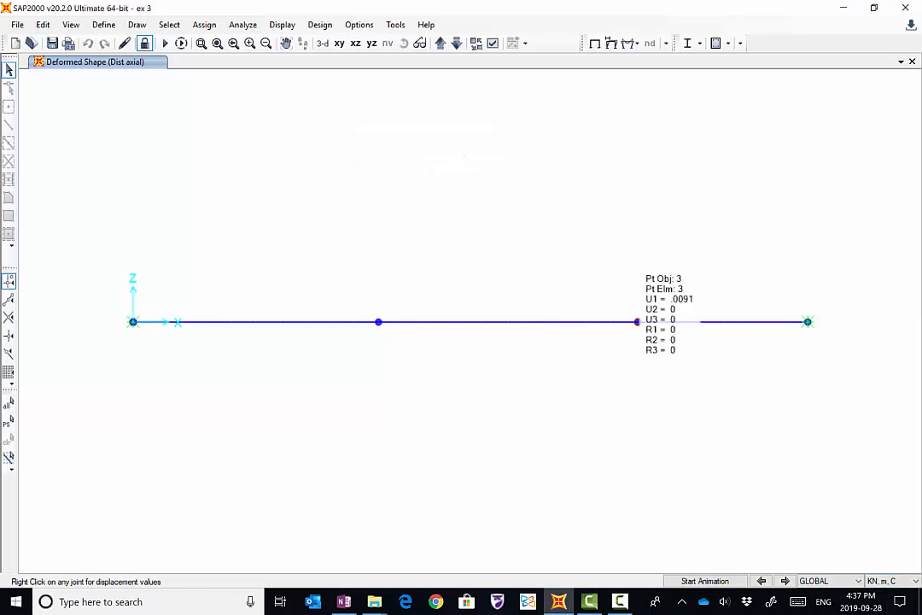
right_click(638, 322)
drag(507, 264, 567, 131)
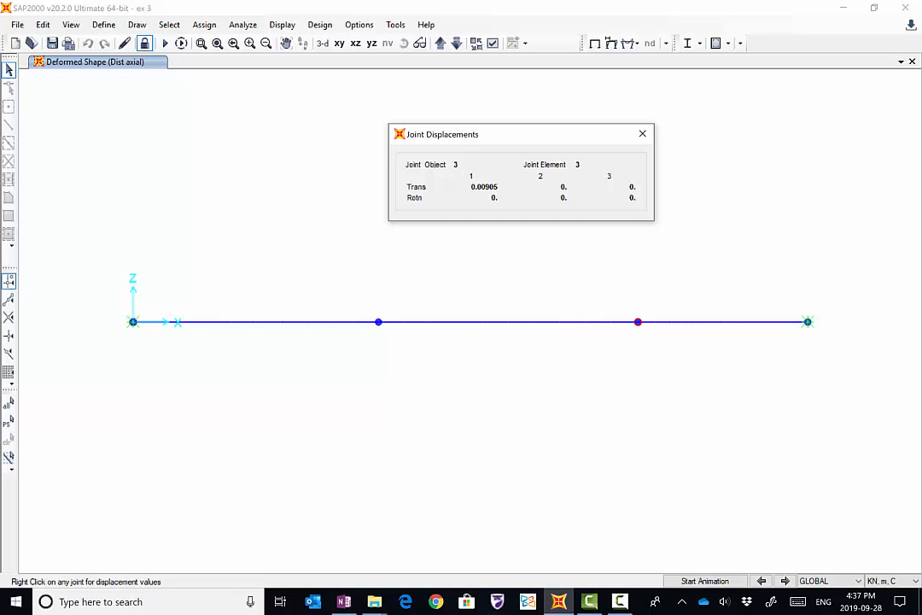
click(643, 134)
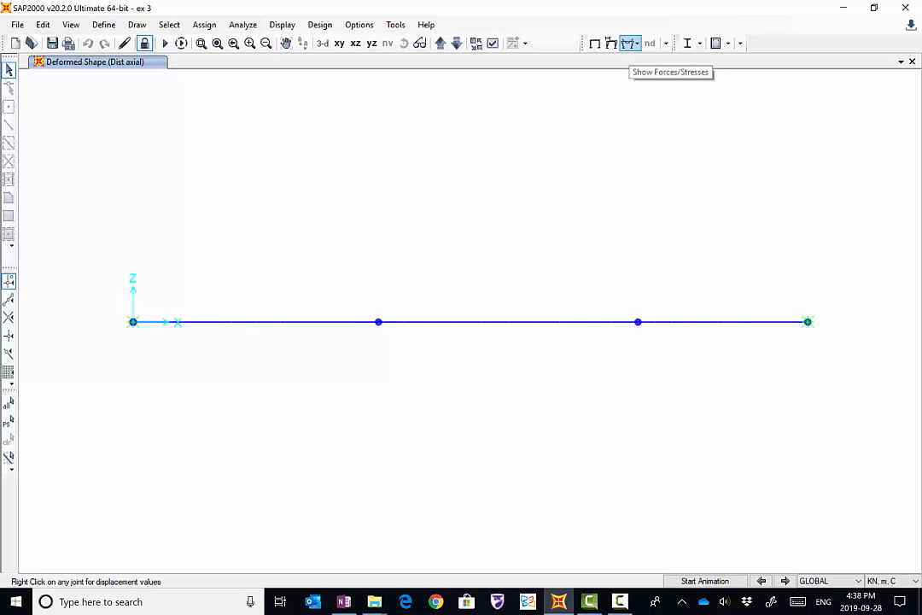
Display the joint reactions for the Dist axial case as arrows
click(629, 43)
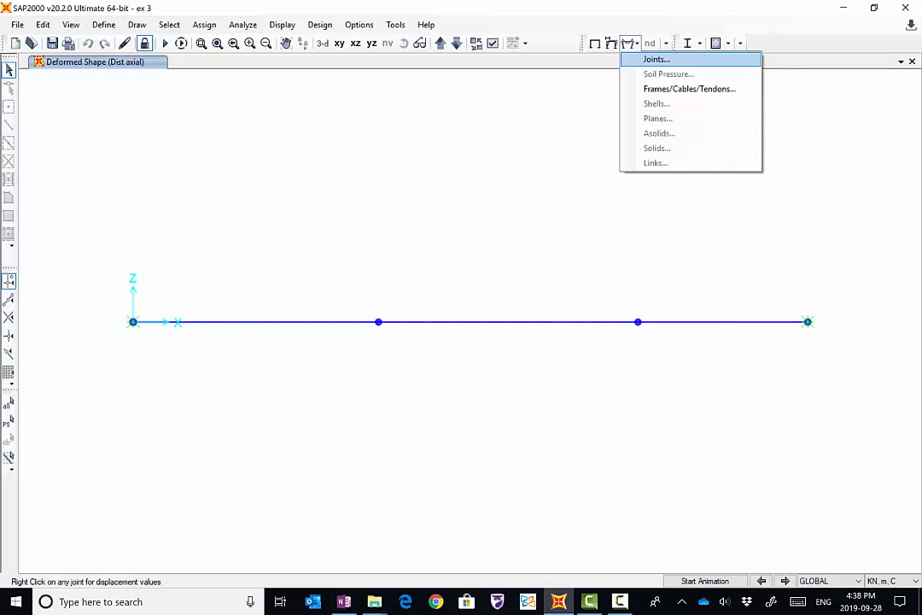
click(657, 59)
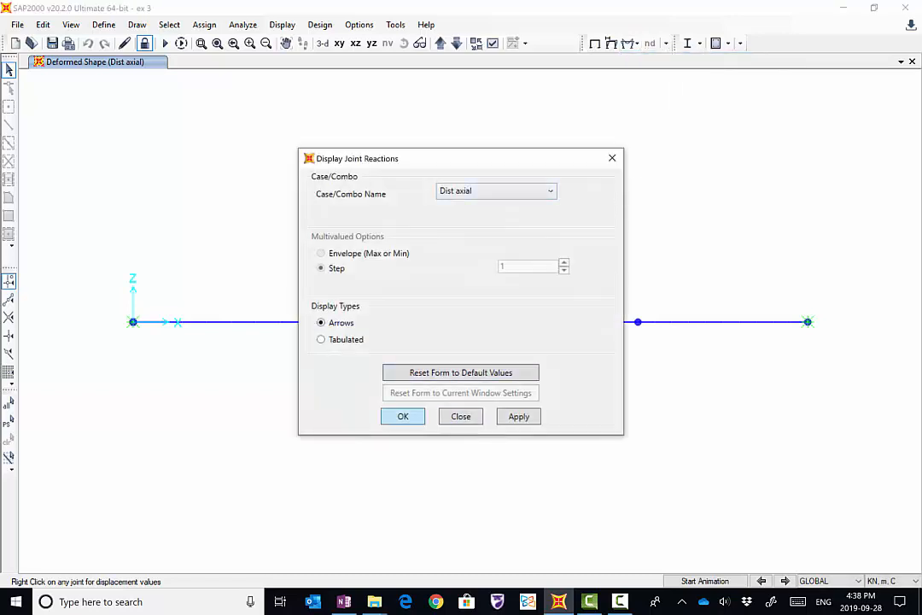
key(Return)
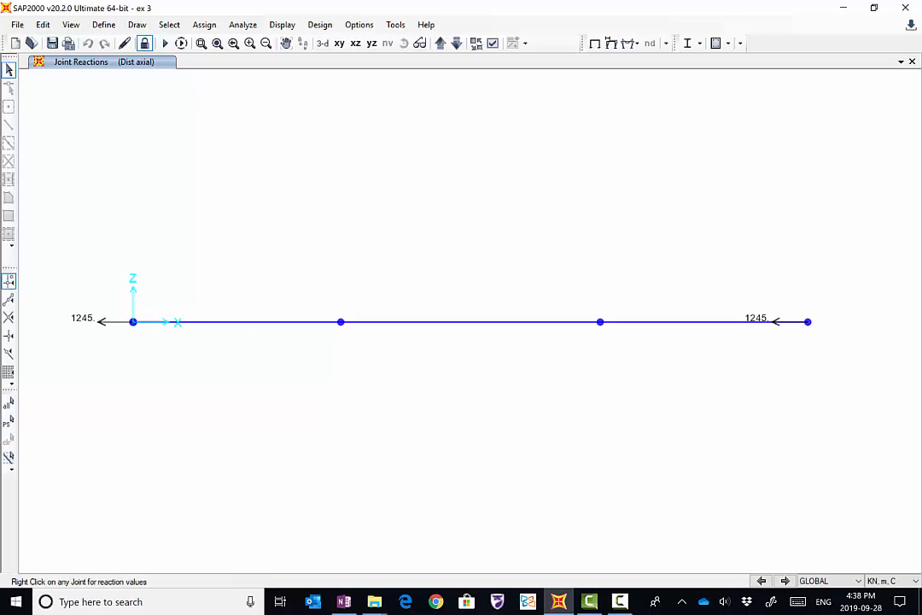
Display the frame stress S11 for the Dist axial case as a filled diagram at Stress Max with automatic scaling
click(630, 42)
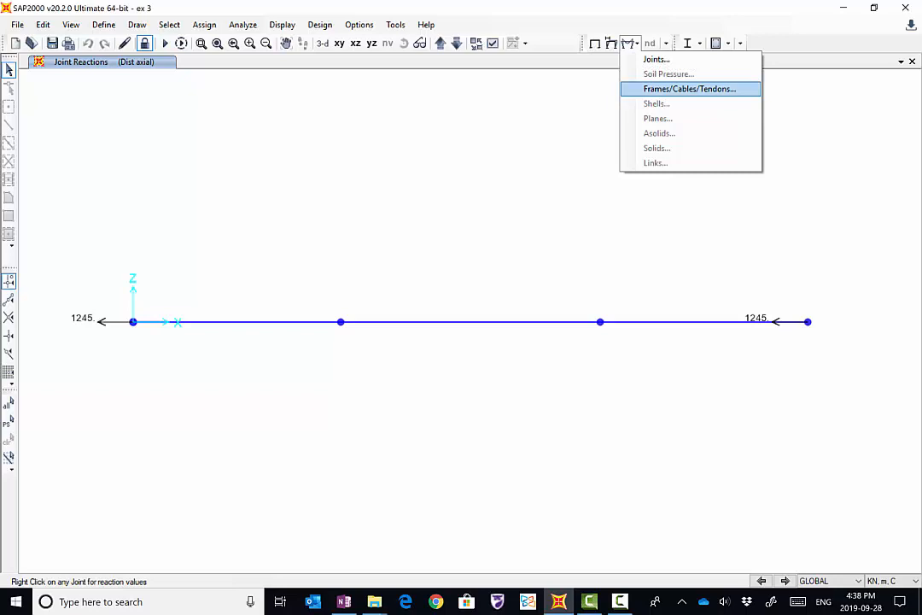
click(689, 89)
drag(500, 82, 779, 128)
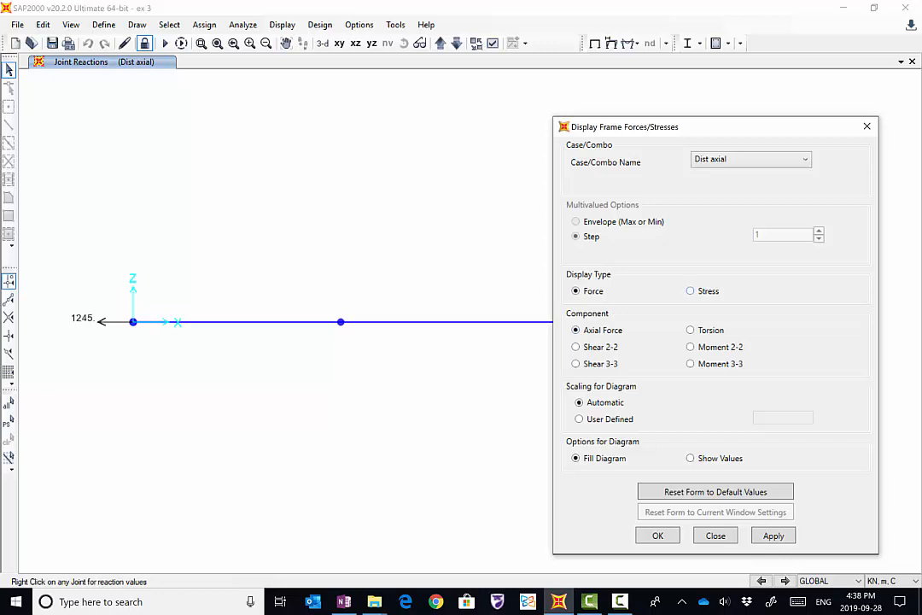
click(691, 291)
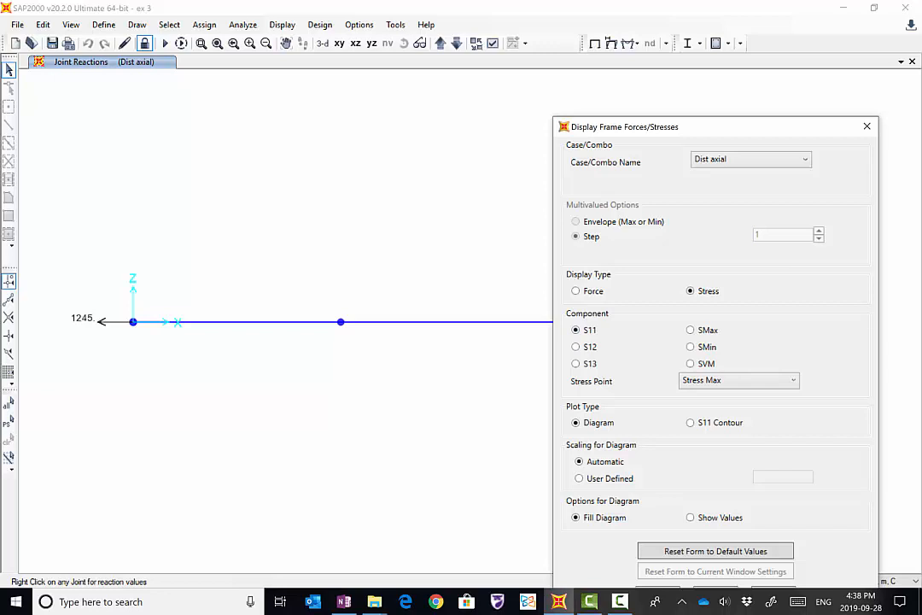
drag(709, 126, 707, 57)
click(772, 525)
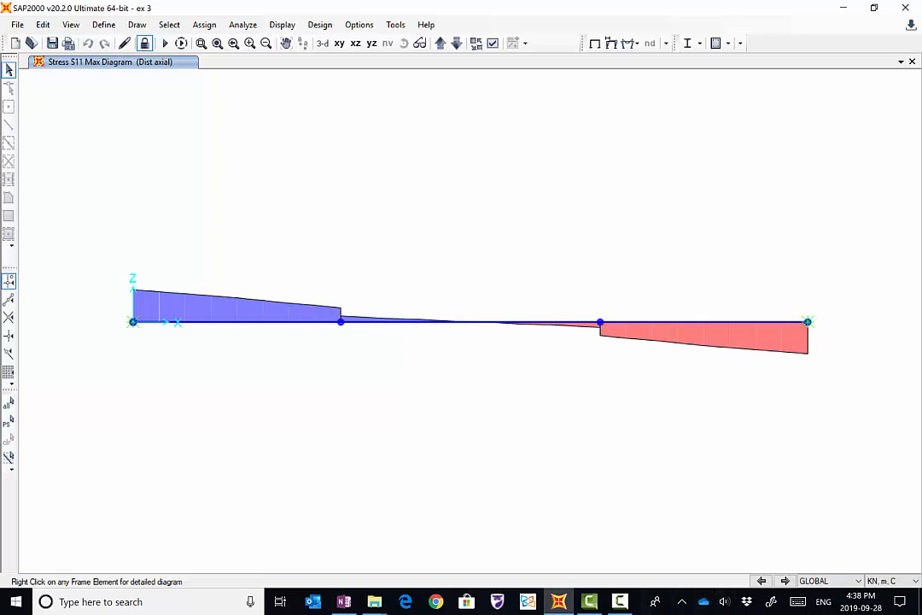
Switch the units to N, mm, C and examine the S11 stress of the first span at its 4000 mm end
click(895, 582)
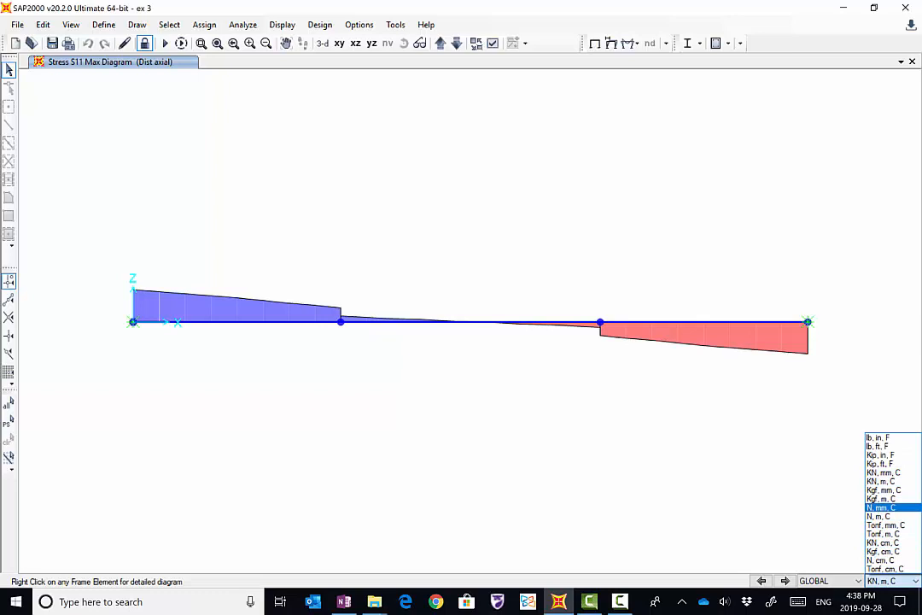
click(883, 508)
mouse_move(235, 322)
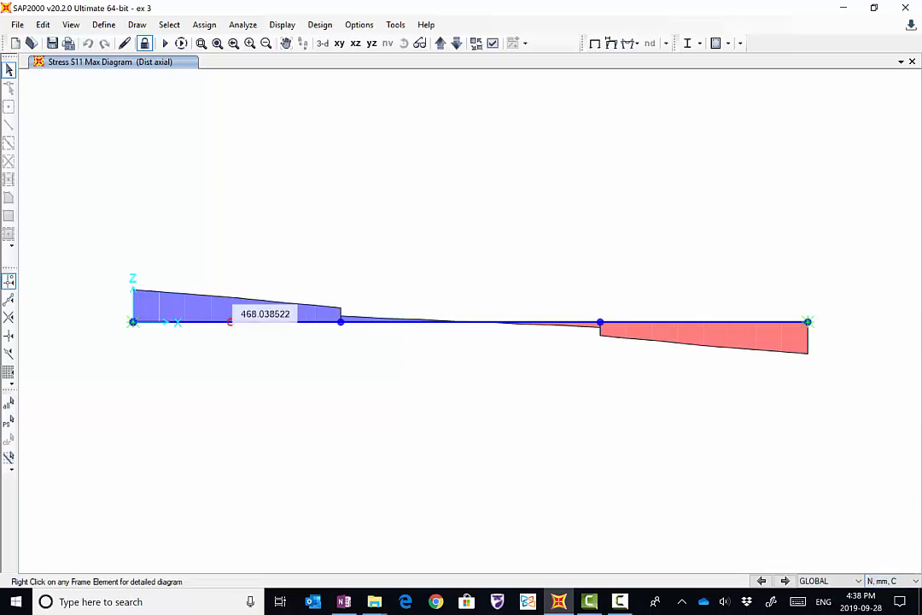
right_click(230, 322)
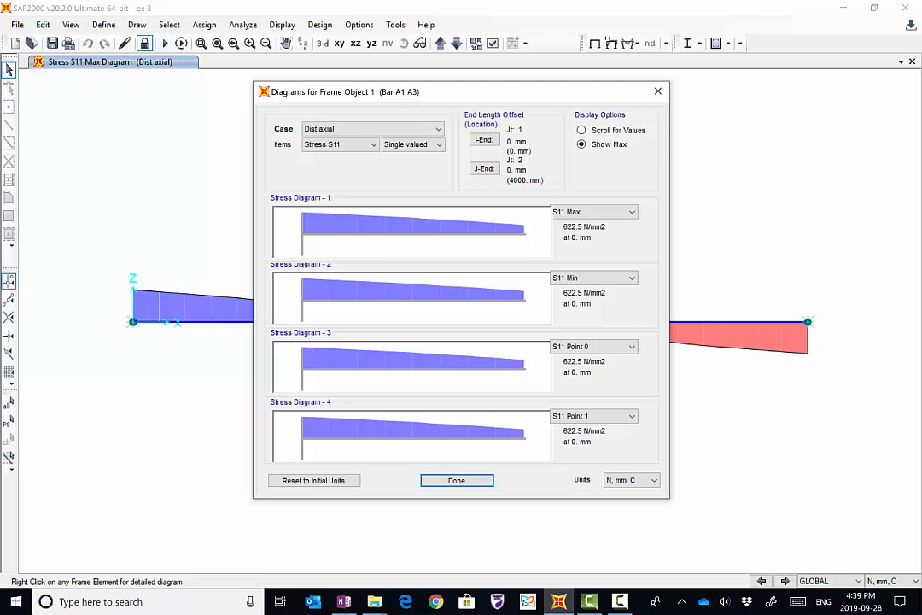
click(581, 131)
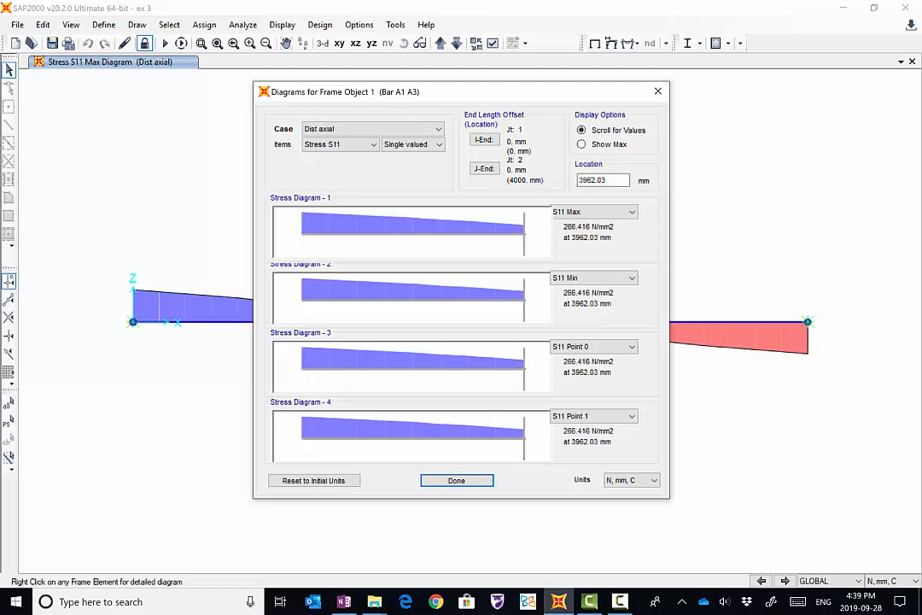
drag(524, 234, 527, 234)
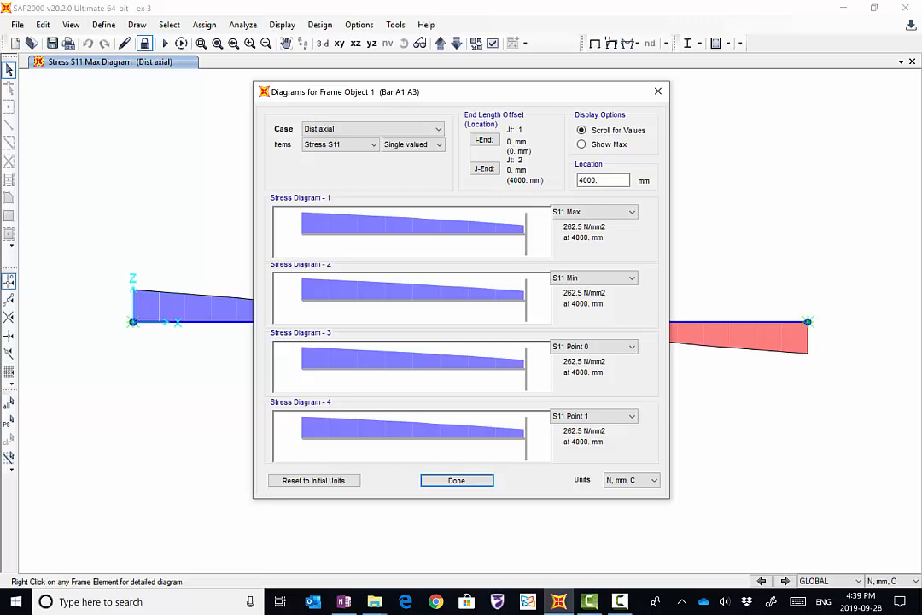
click(457, 481)
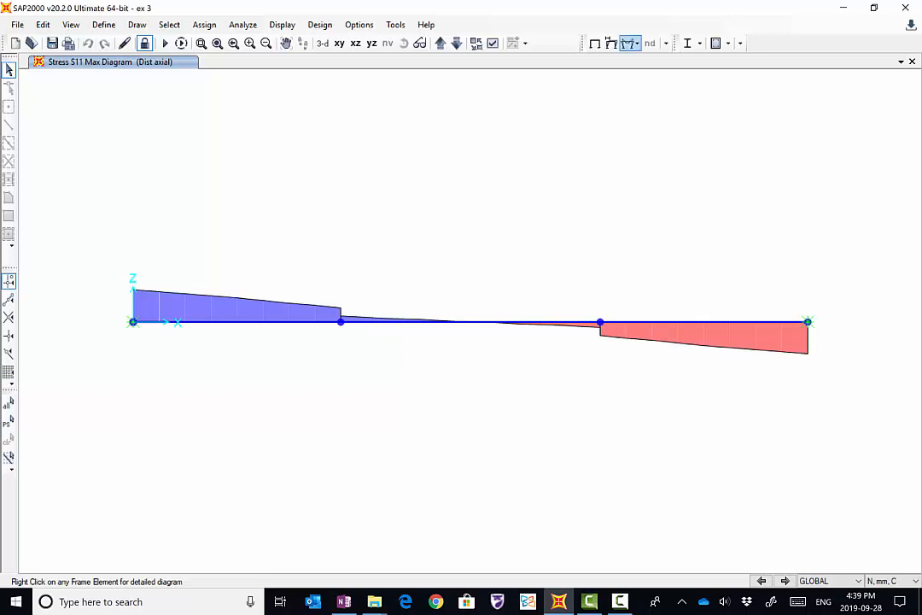
Redisplay the S11 stress diagram for the Dist axial case with values shown instead of filled
click(632, 43)
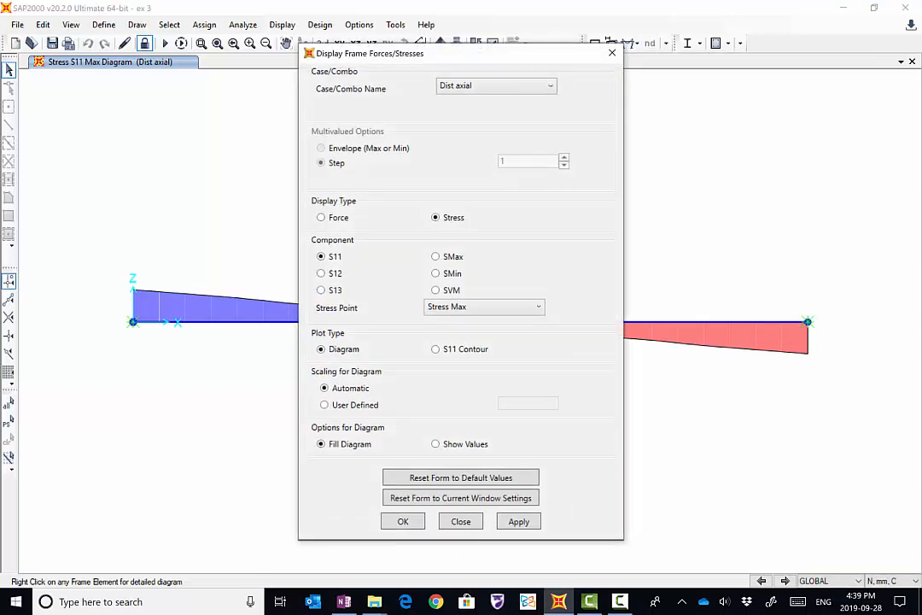
click(437, 444)
key(Return)
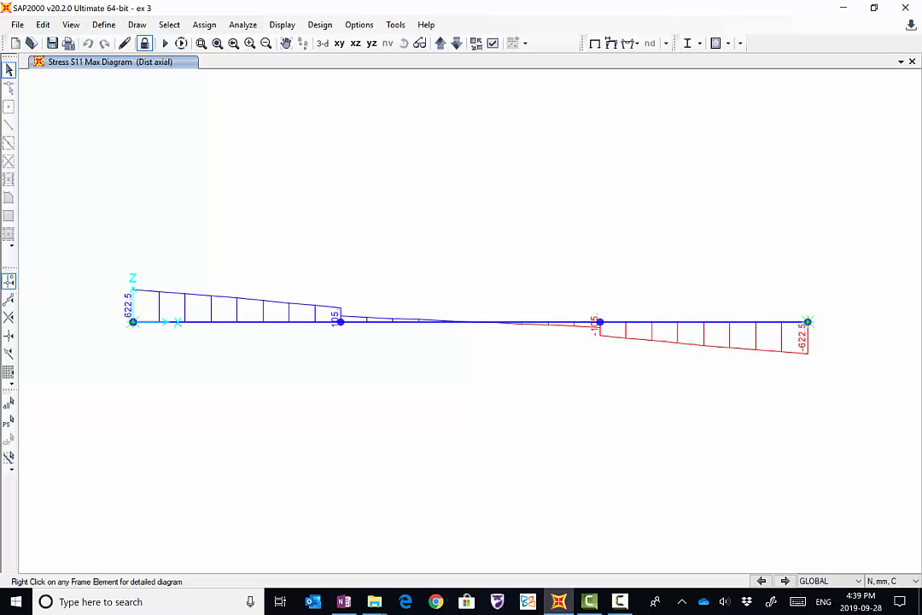
Examine the S11 stress along the middle span from 0 to 5000 mm, including its maximum
mouse_move(405, 321)
right_click(405, 321)
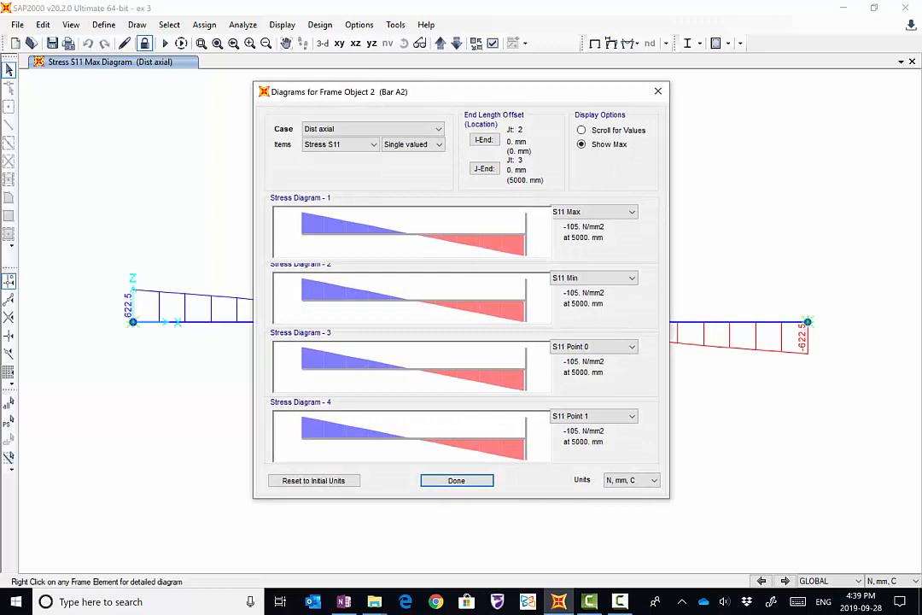
click(583, 130)
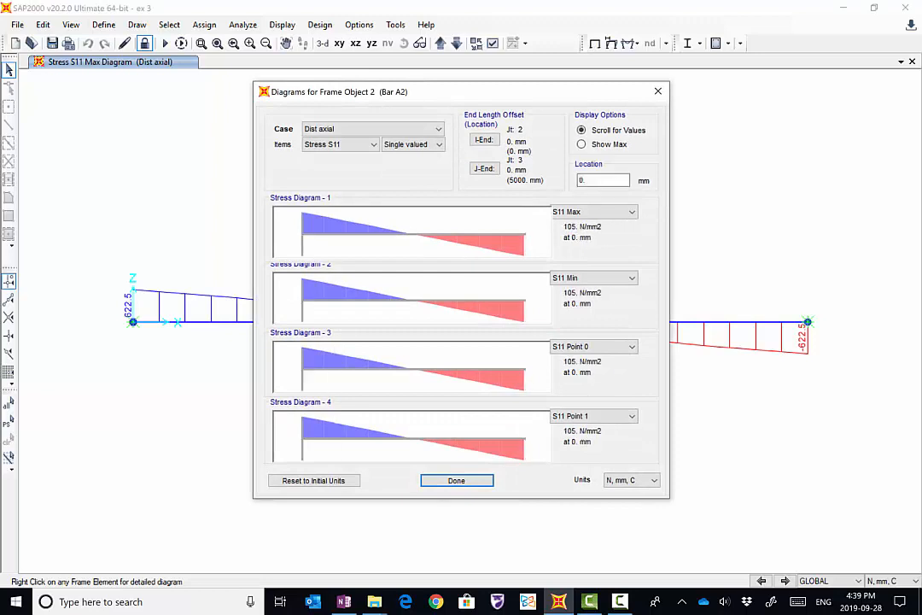
drag(304, 233, 527, 233)
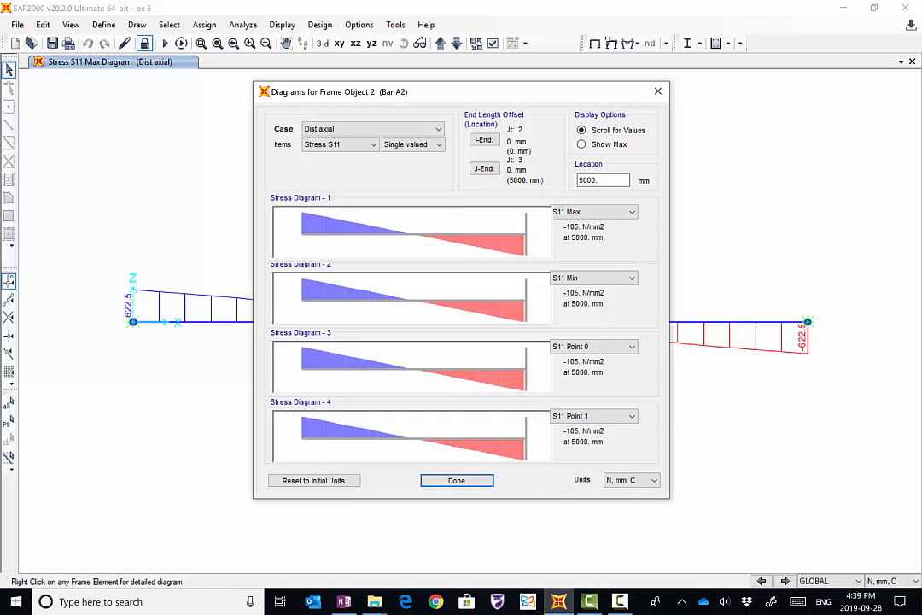
click(457, 481)
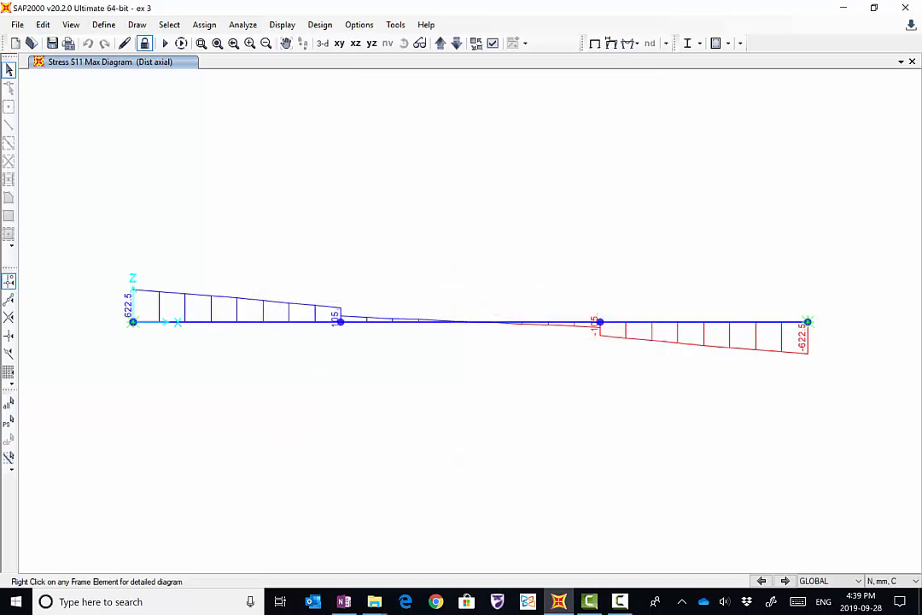
right_click(471, 322)
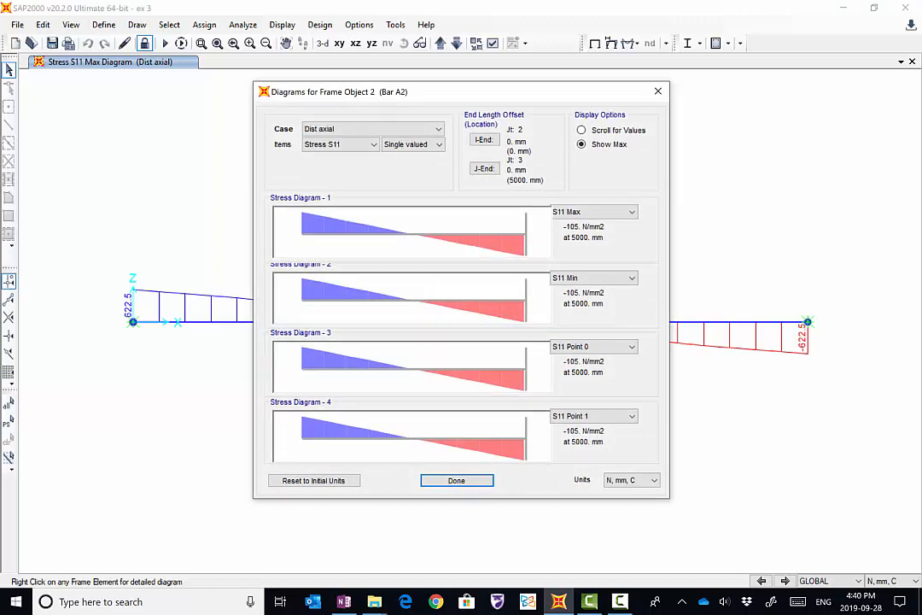
click(457, 481)
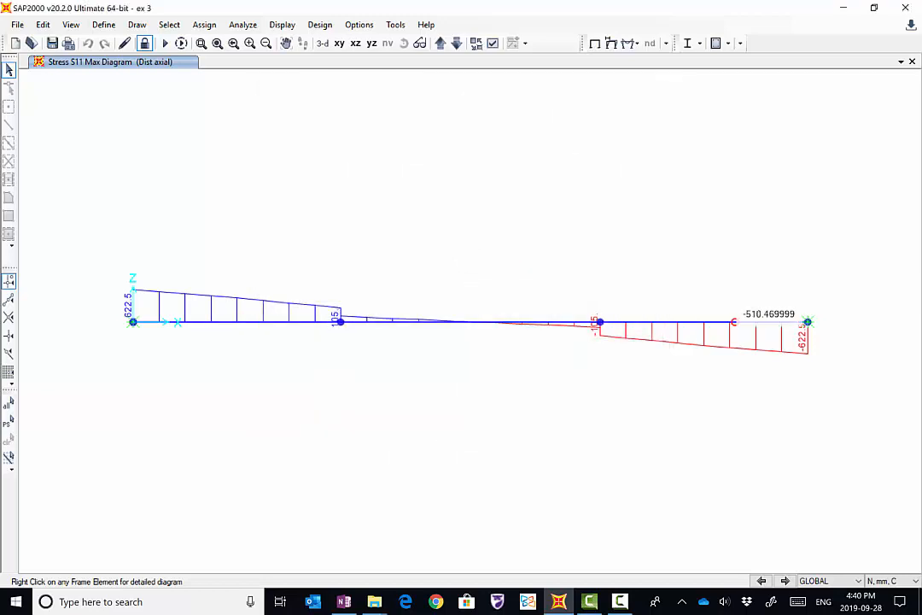
Examine the maximum S11 stress of the third span and view its diagram up close before restoring the full view
right_click(762, 322)
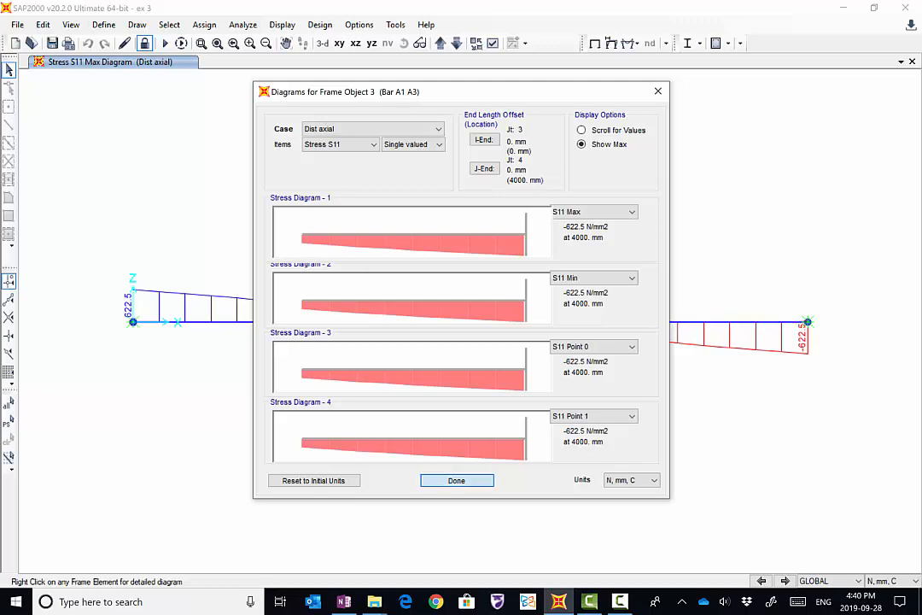
click(457, 481)
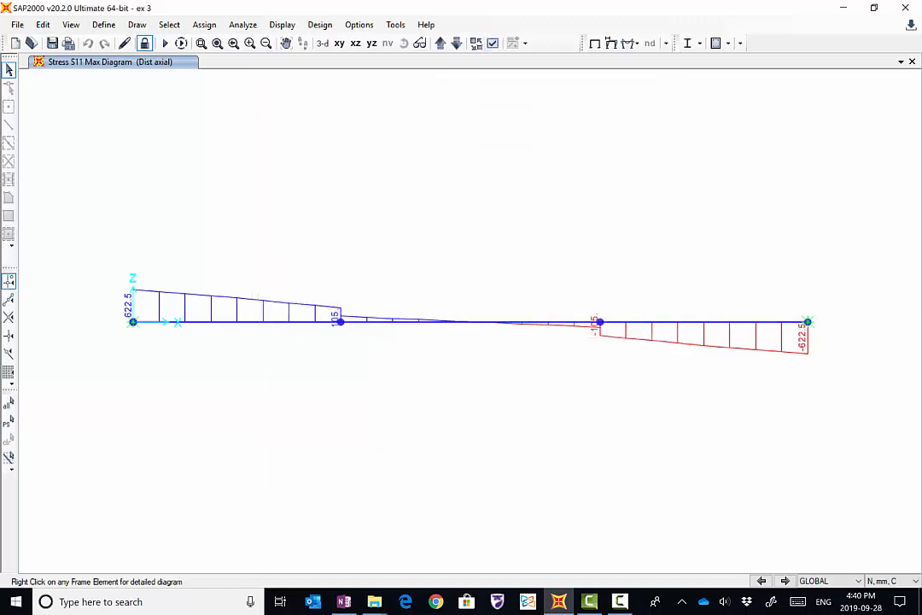
click(211, 37)
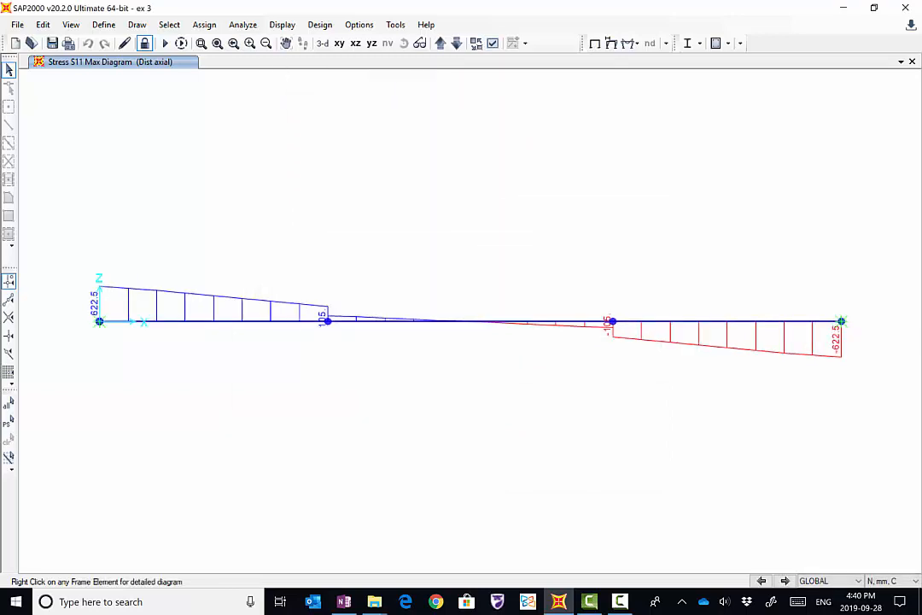
drag(585, 285, 892, 389)
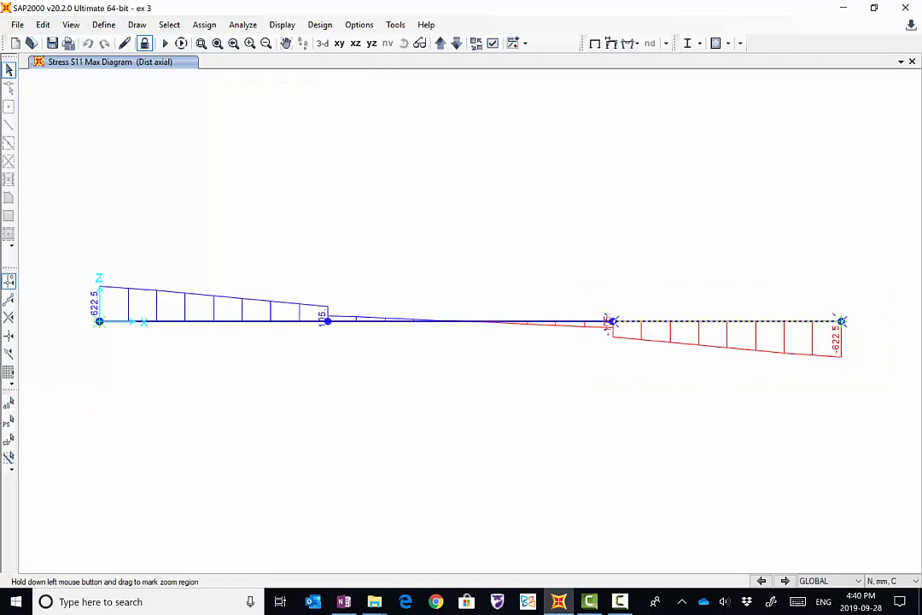
drag(873, 371, 587, 304)
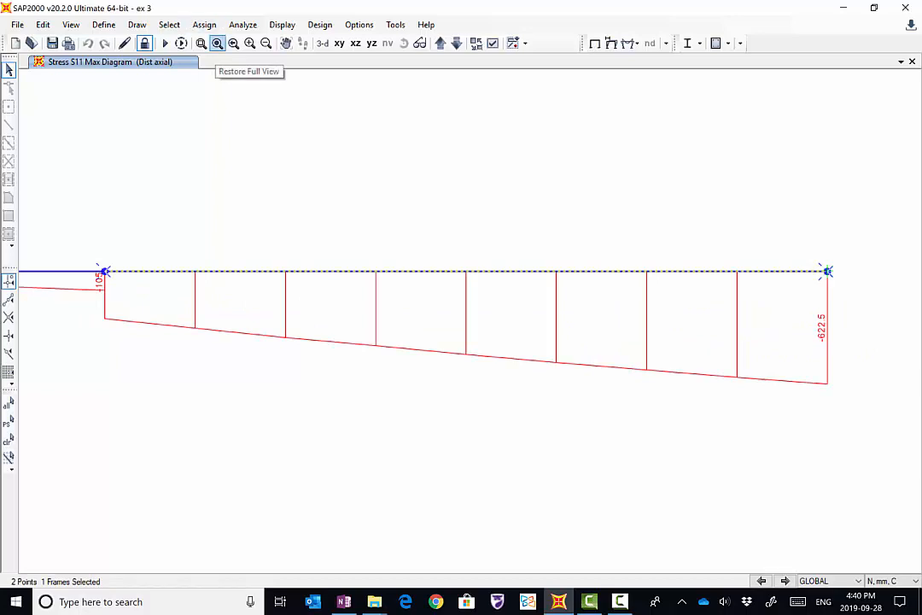
click(217, 43)
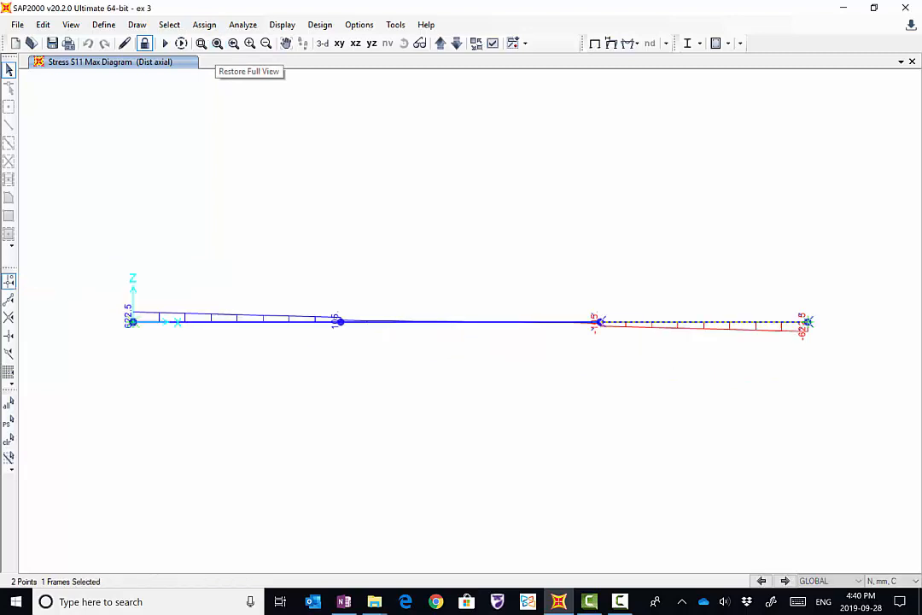